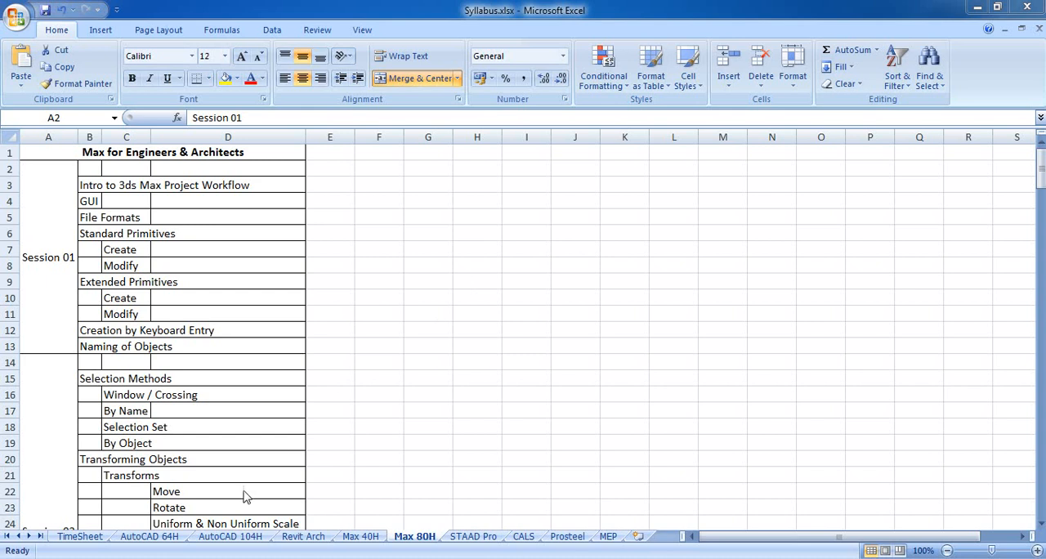
- Switch to 3ds Max Design and toggle the Perspective viewport between full size and the four-viewport layout, ending with all four viewports shown
click(270, 558)
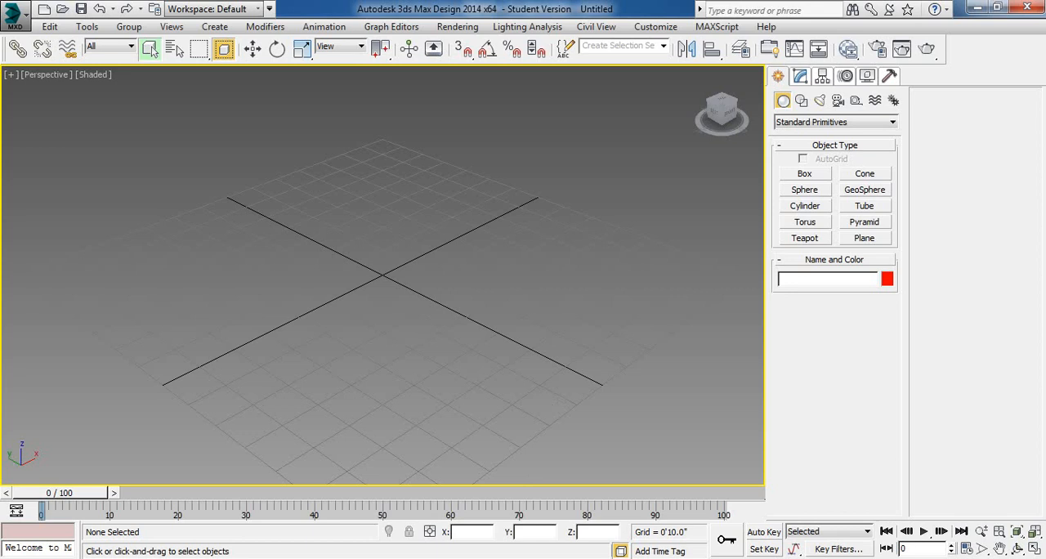
click(1035, 551)
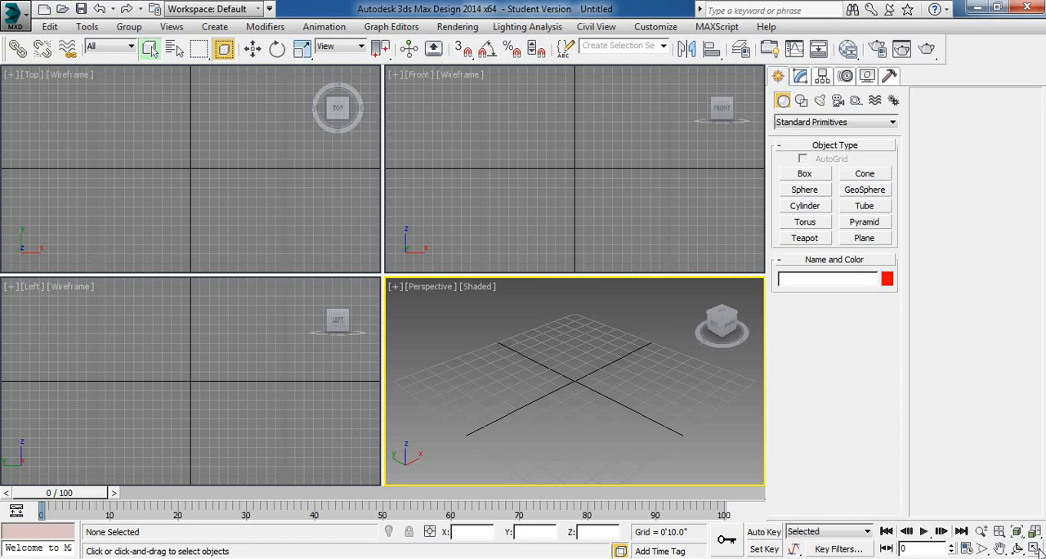
click(1035, 549)
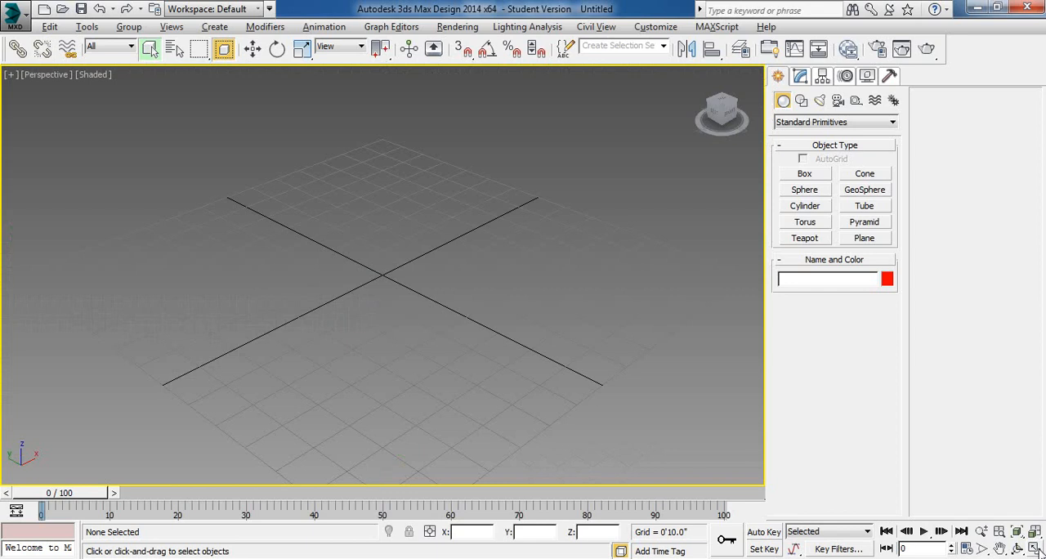
click(1034, 549)
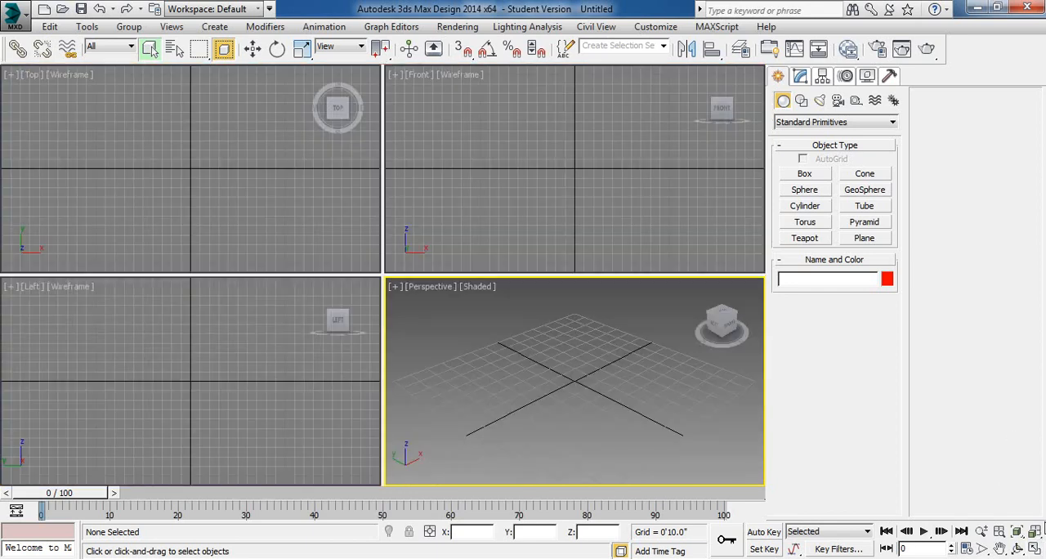
click(1035, 549)
click(1035, 549)
- Activate the Top viewport, maximize it and restore the four-viewport layout
click(320, 175)
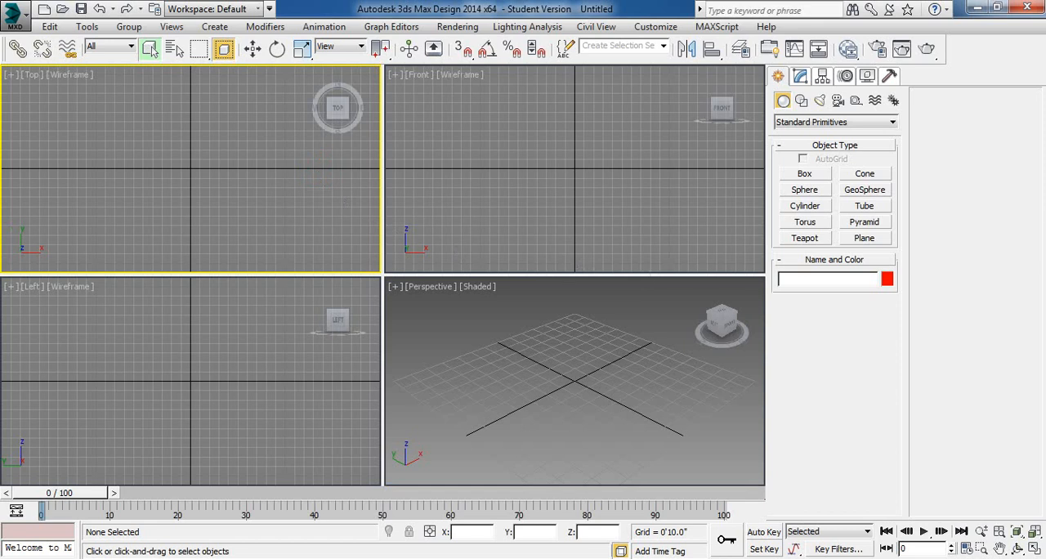
click(1035, 549)
click(1034, 549)
click(643, 29)
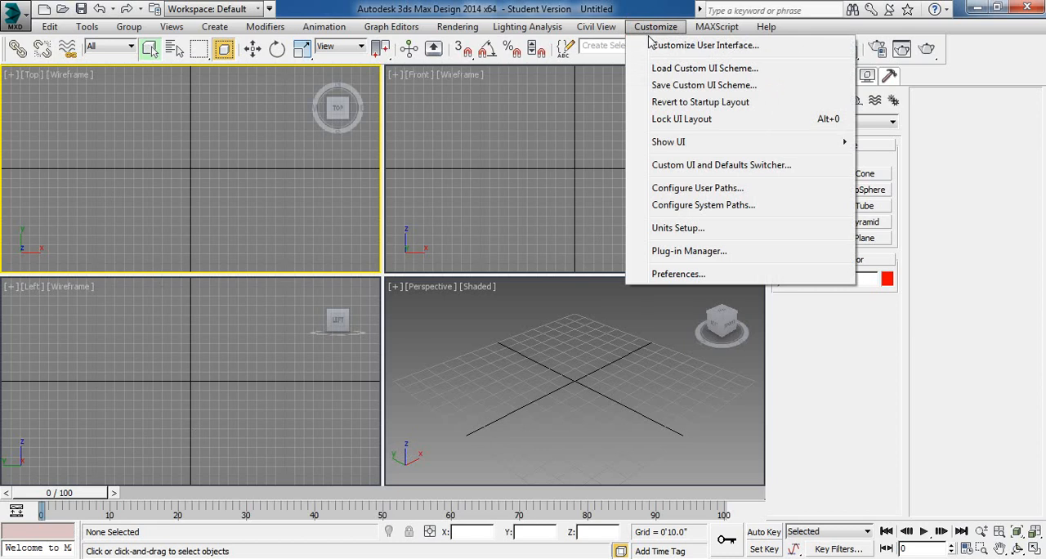
click(325, 27)
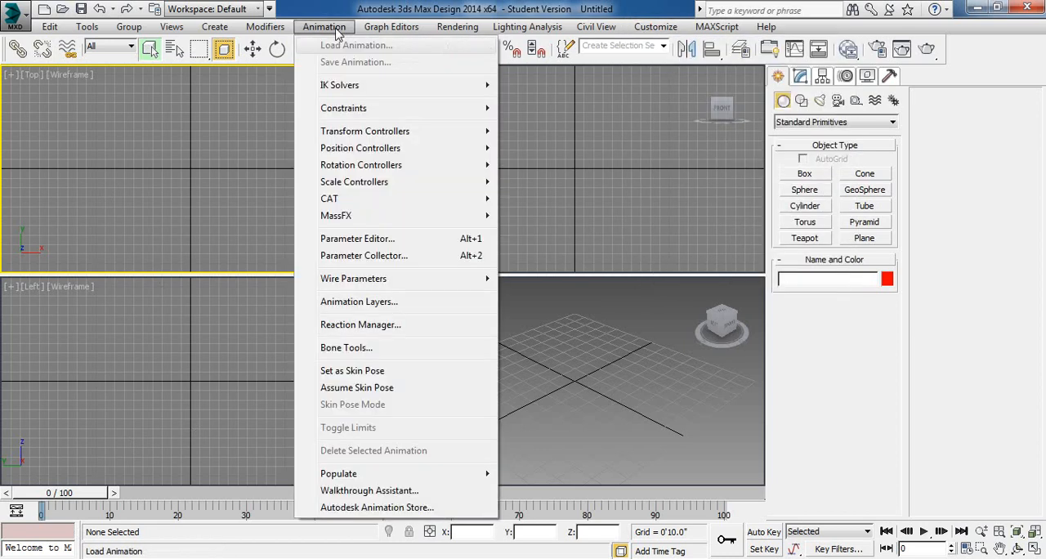
click(335, 31)
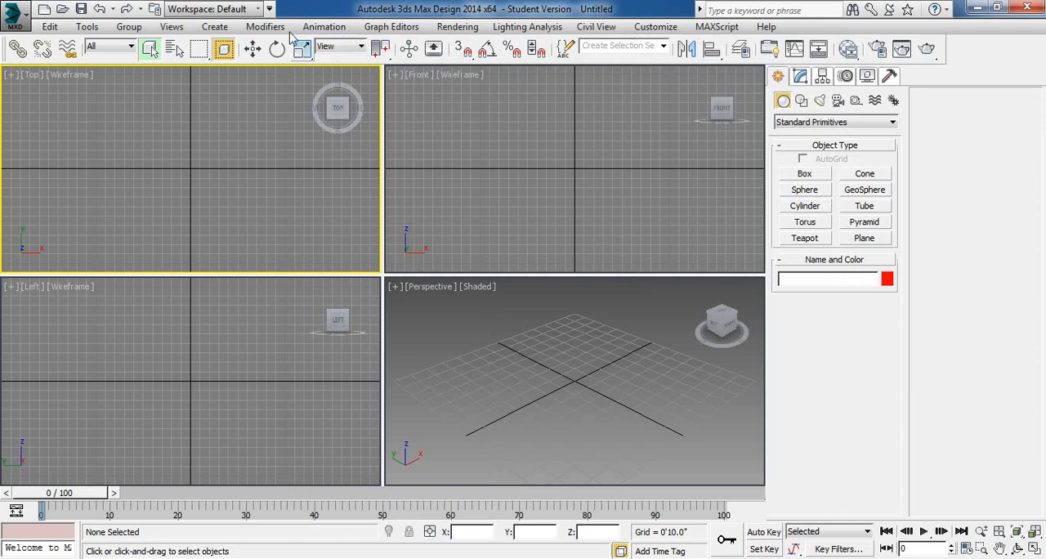
- Change the viewport layout to Top, Front and Left stacked beside one large Perspective viewport and apply it
click(172, 27)
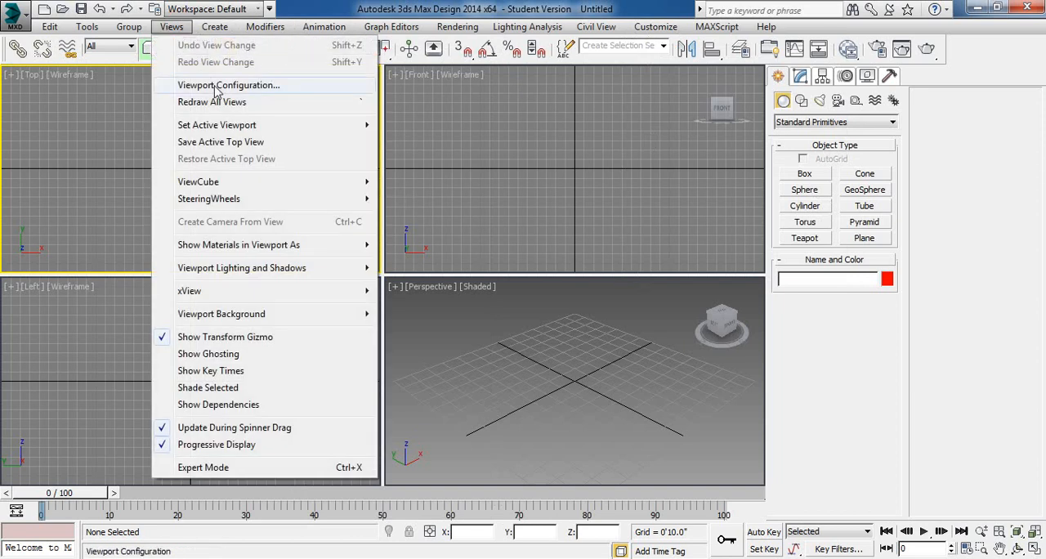
click(216, 87)
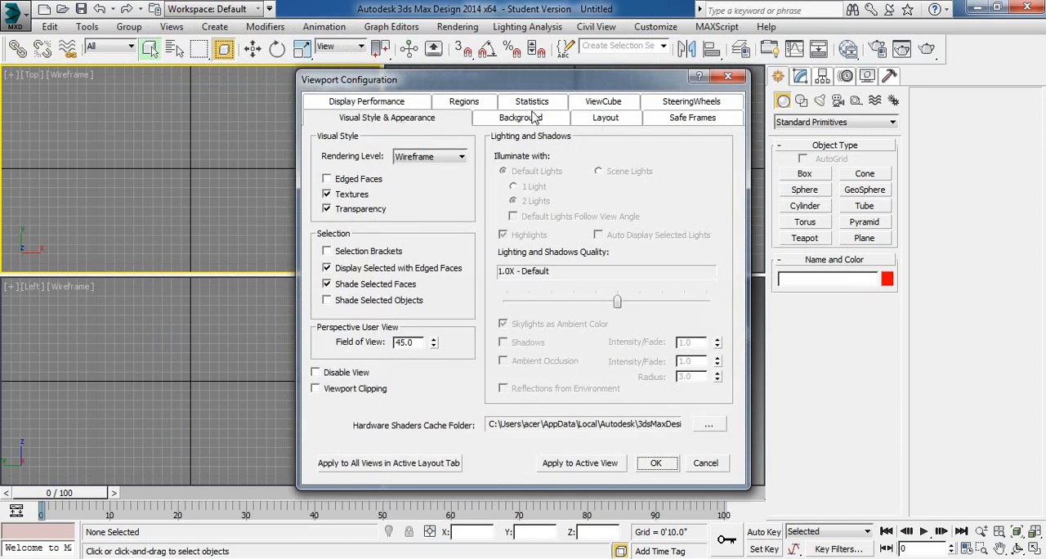
click(605, 124)
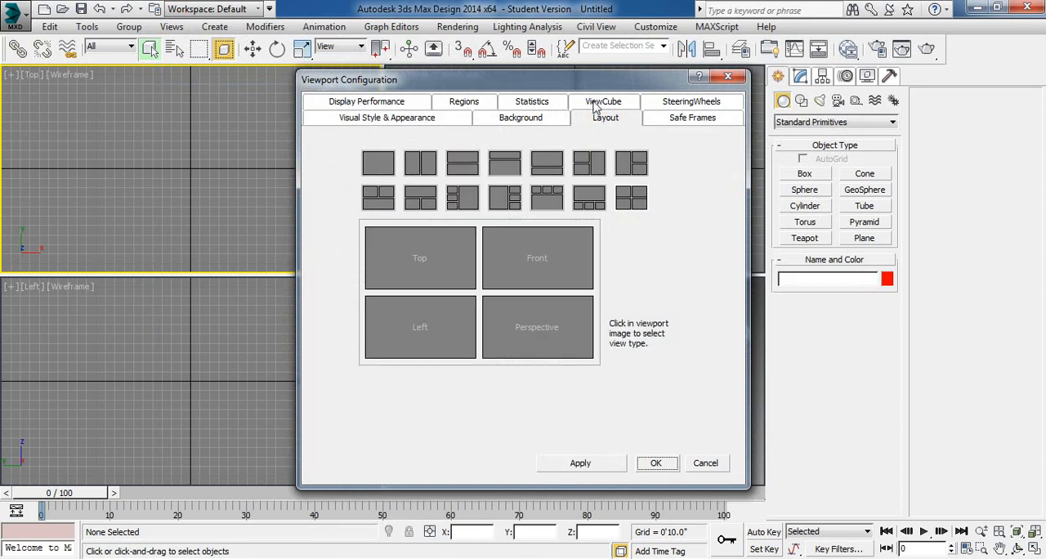
drag(586, 87, 478, 45)
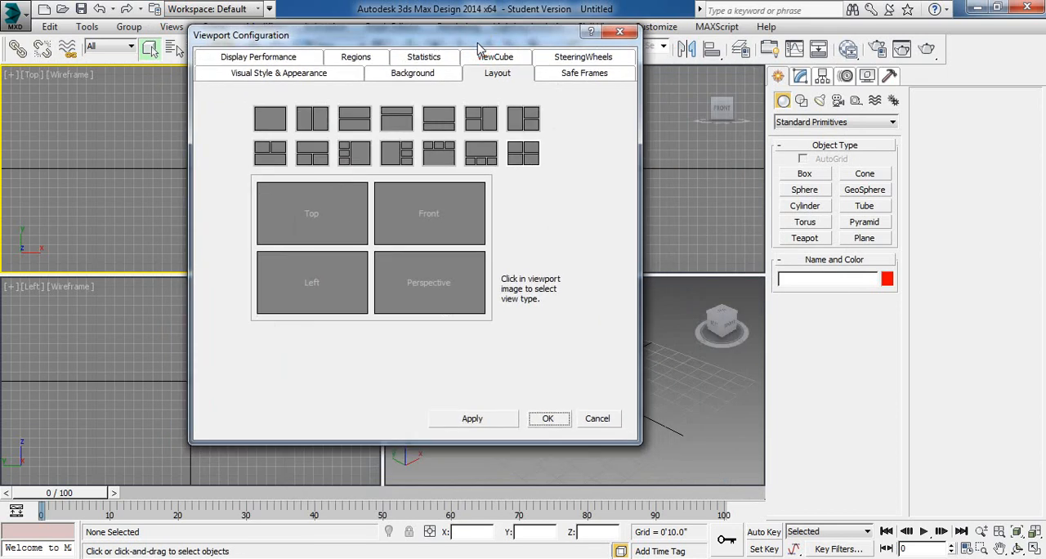
click(354, 156)
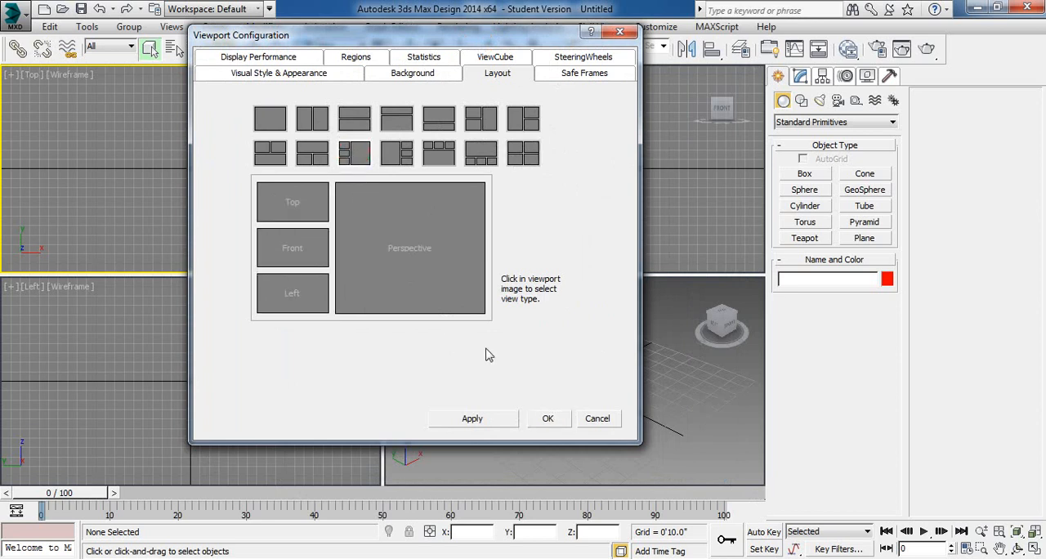
click(500, 420)
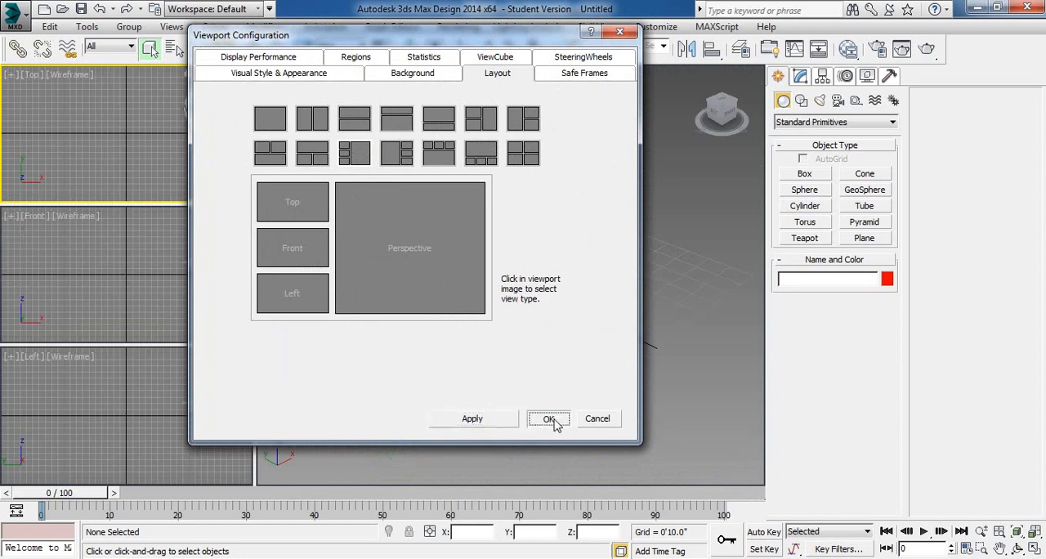
click(546, 419)
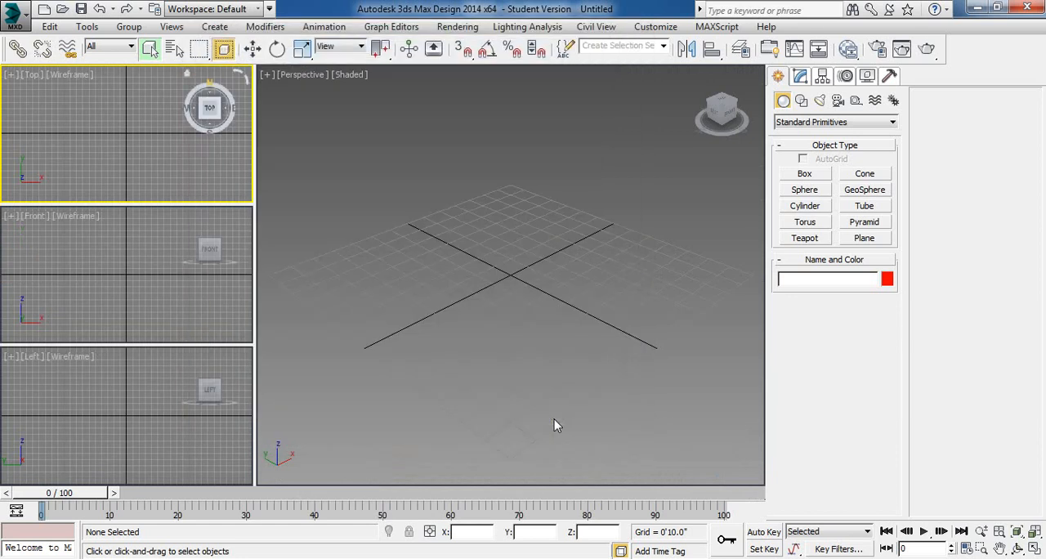
- Maximize the Front viewport, restore the multi-viewport layout and make the Perspective viewport active
click(80, 274)
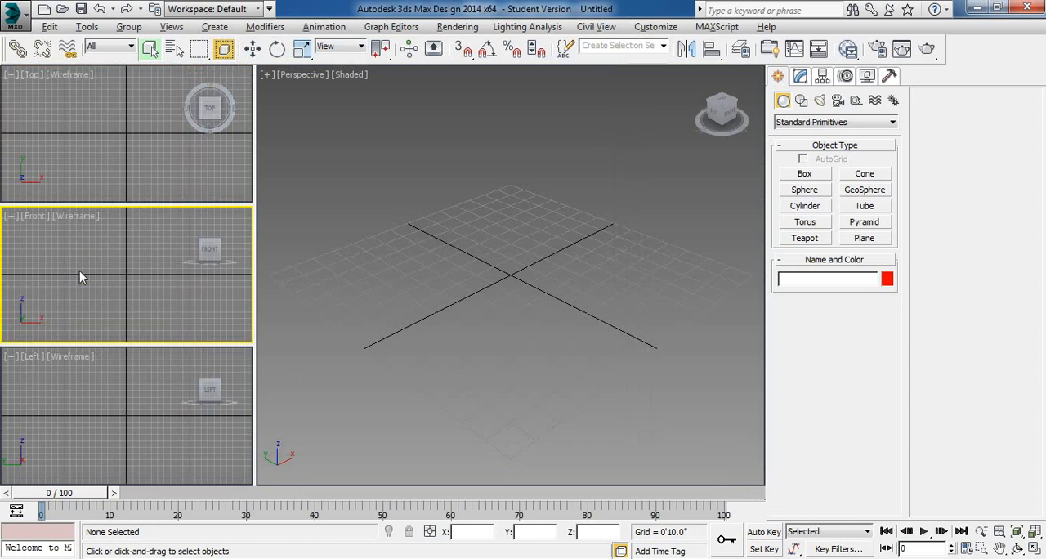
key(alt+w)
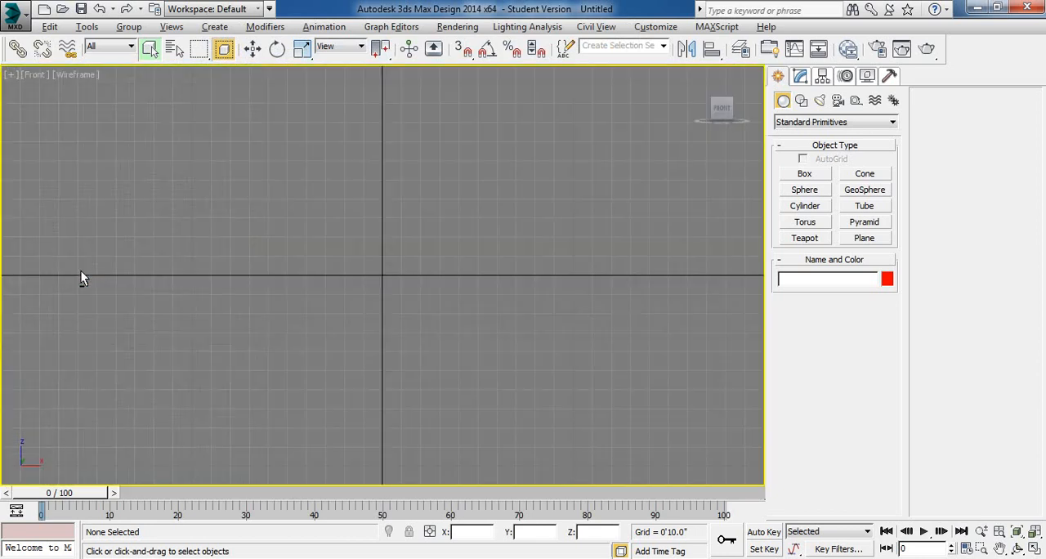
key(alt+w)
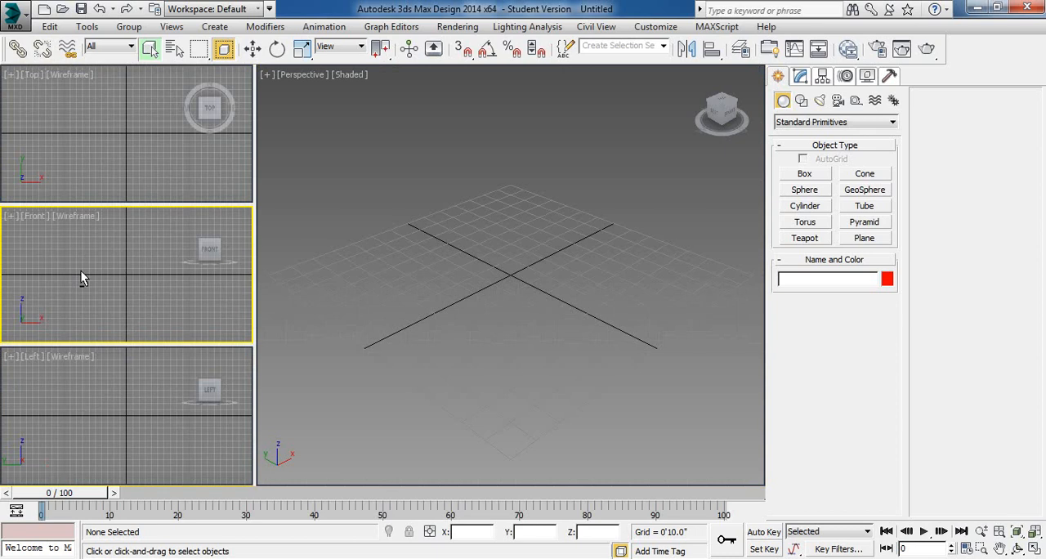
click(301, 278)
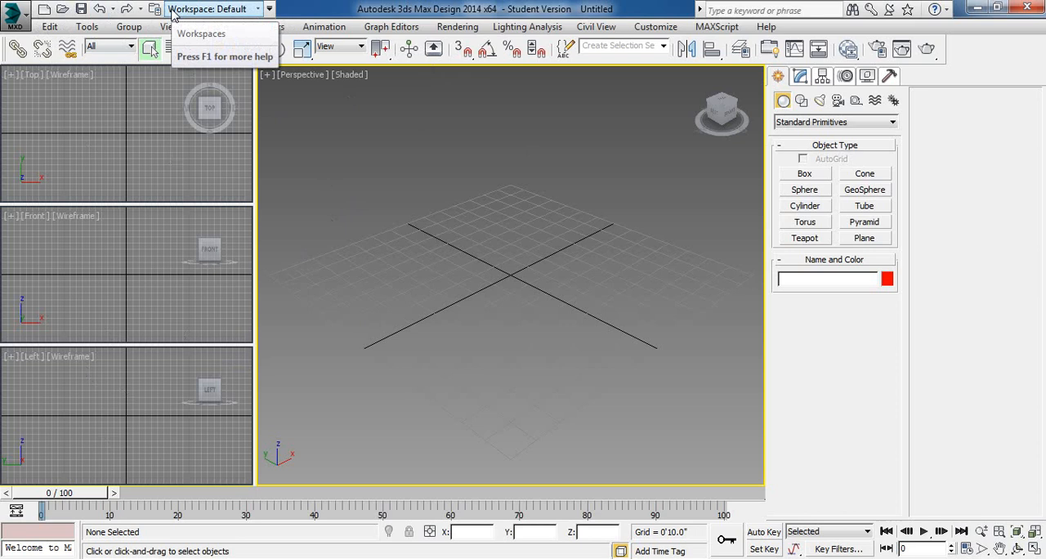
- Review the file commands, Quick Access Toolbar options, and the graph editor, editing, view and animation constraint commands
click(15, 13)
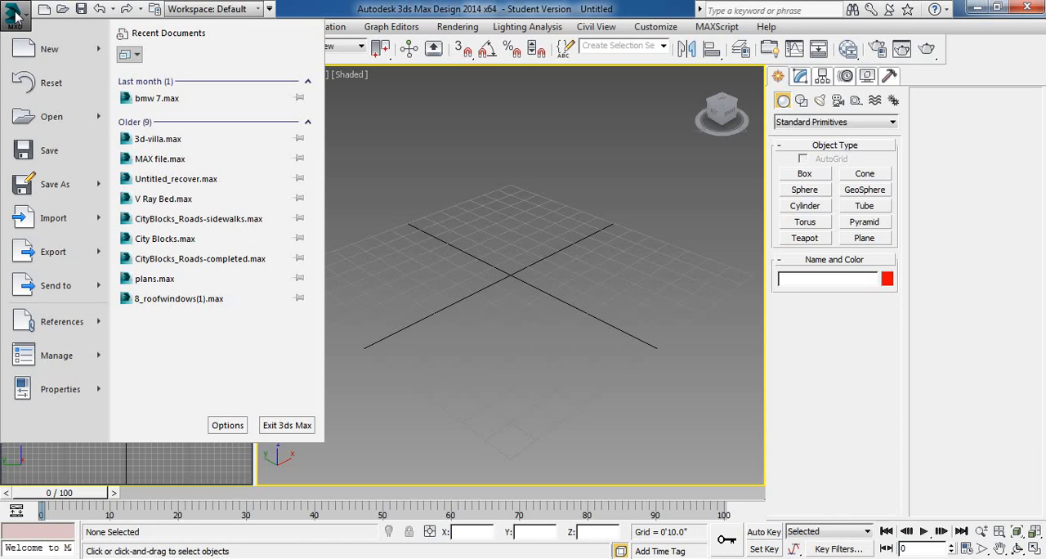
click(16, 13)
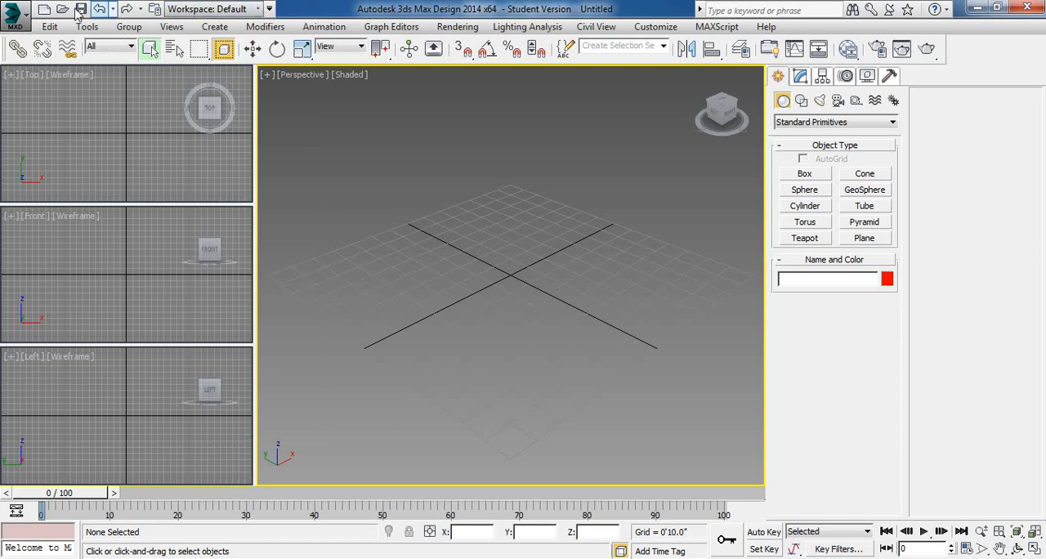
click(270, 9)
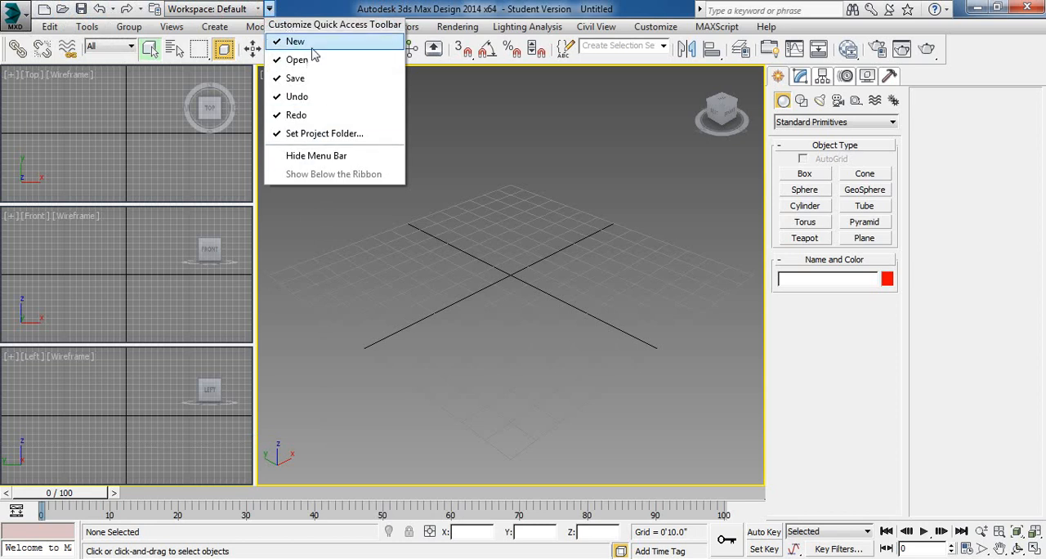
click(275, 13)
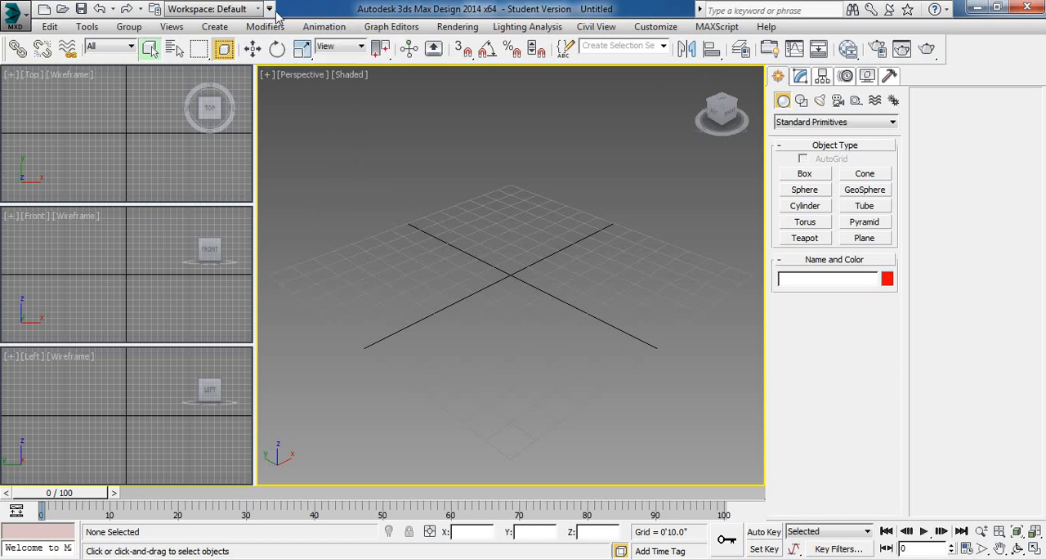
click(387, 33)
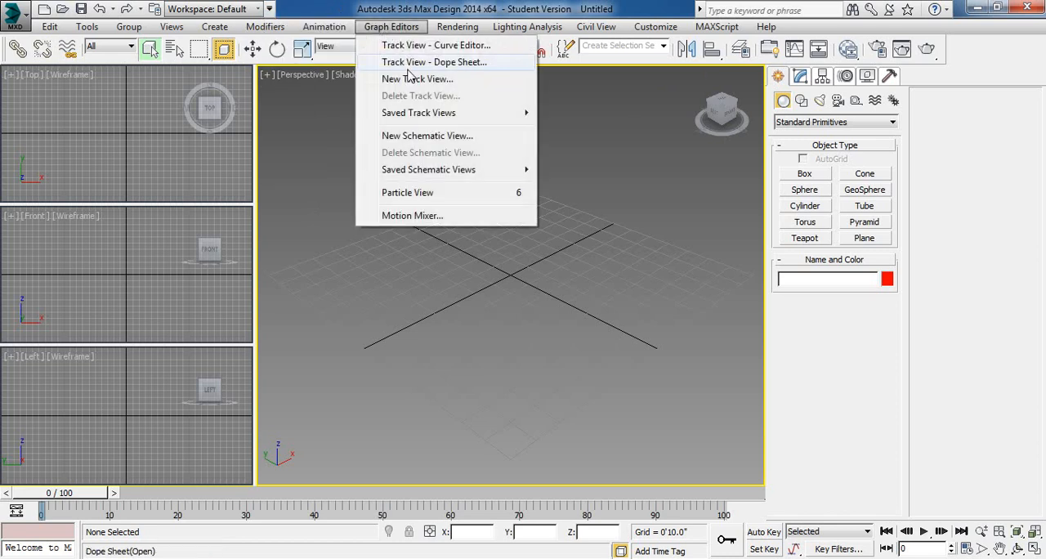
click(381, 4)
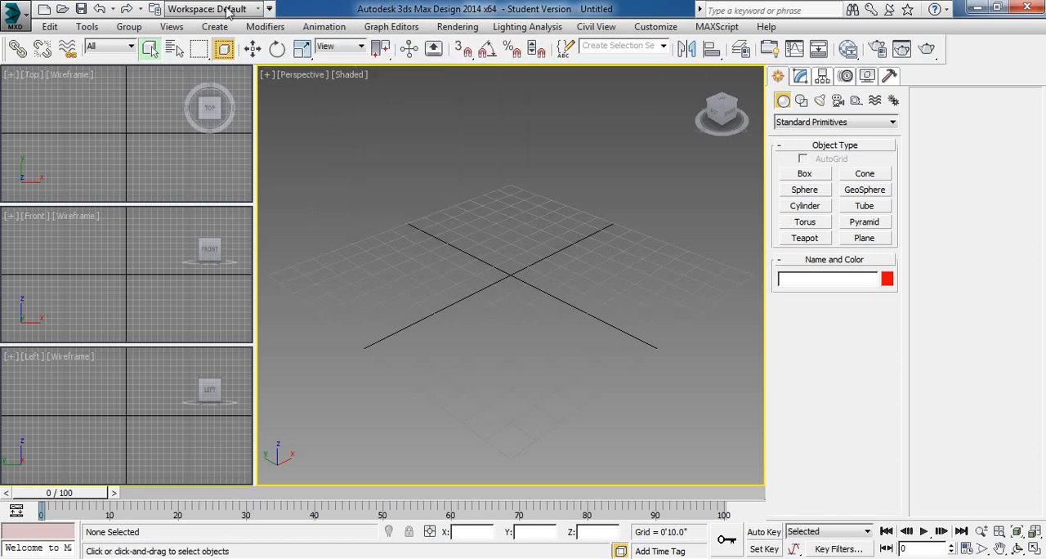
click(50, 27)
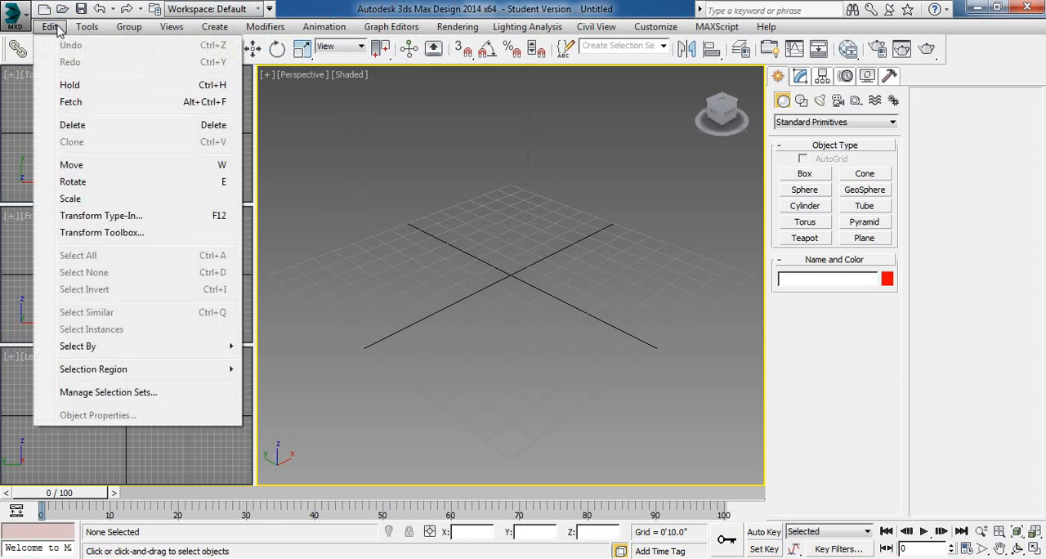
mouse_move(142, 29)
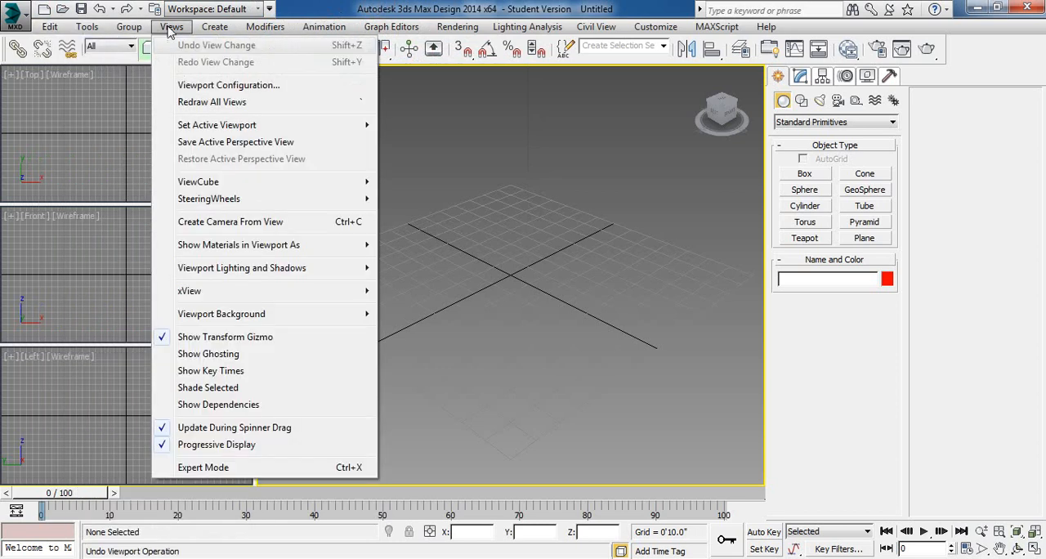
mouse_move(270, 27)
mouse_move(325, 29)
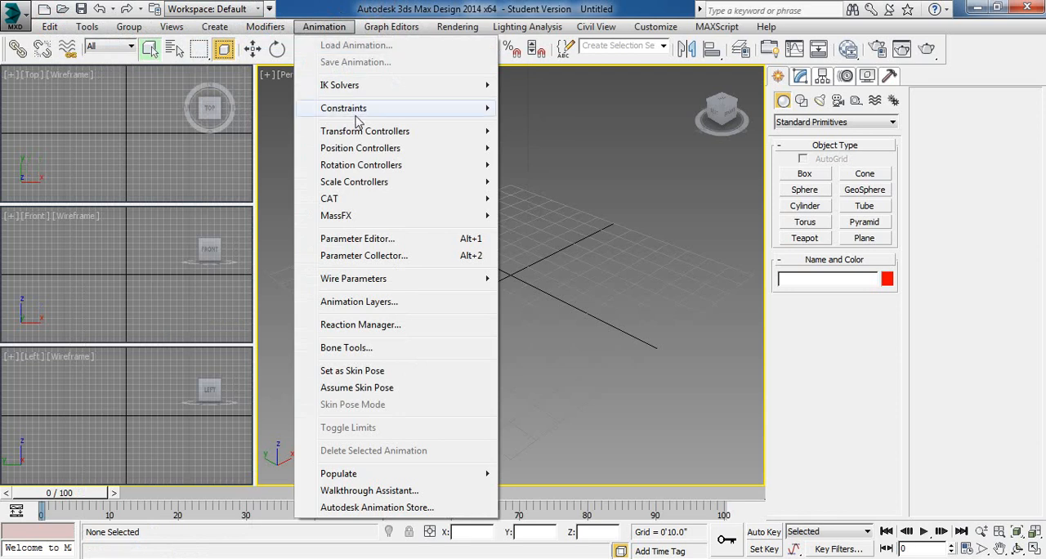
mouse_move(357, 116)
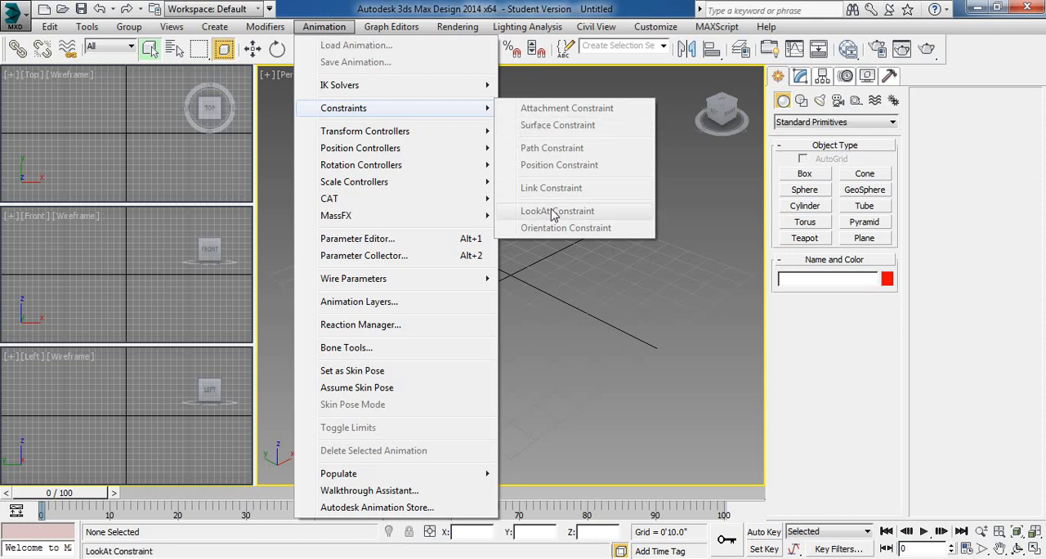
click(693, 424)
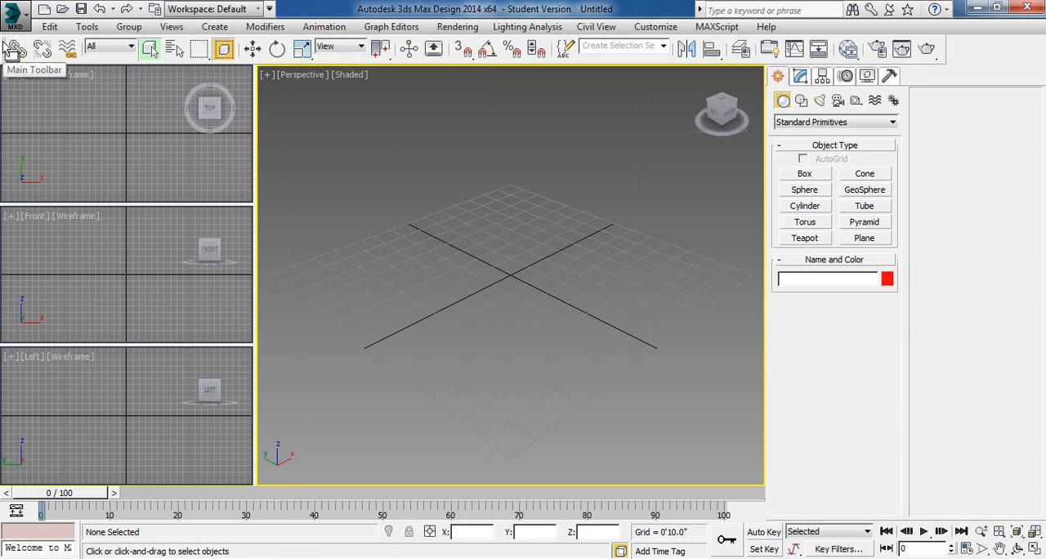
- Undock the Main Toolbar into a floating window and close it
drag(10, 51, 58, 164)
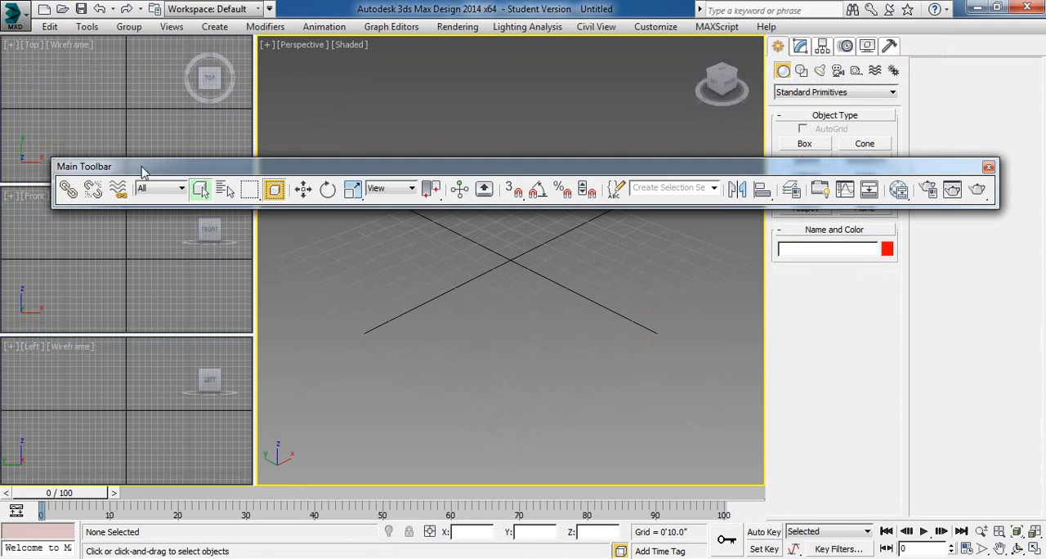
click(988, 167)
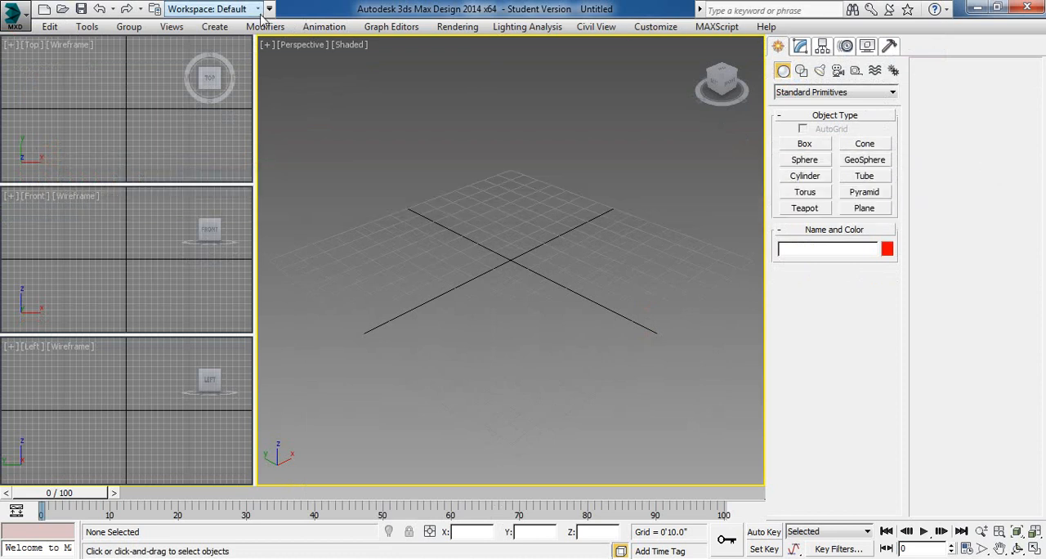
- Reset the toolbars to their defaults through Customize User Interface to bring back the Main Toolbar, and close the dialog
click(171, 27)
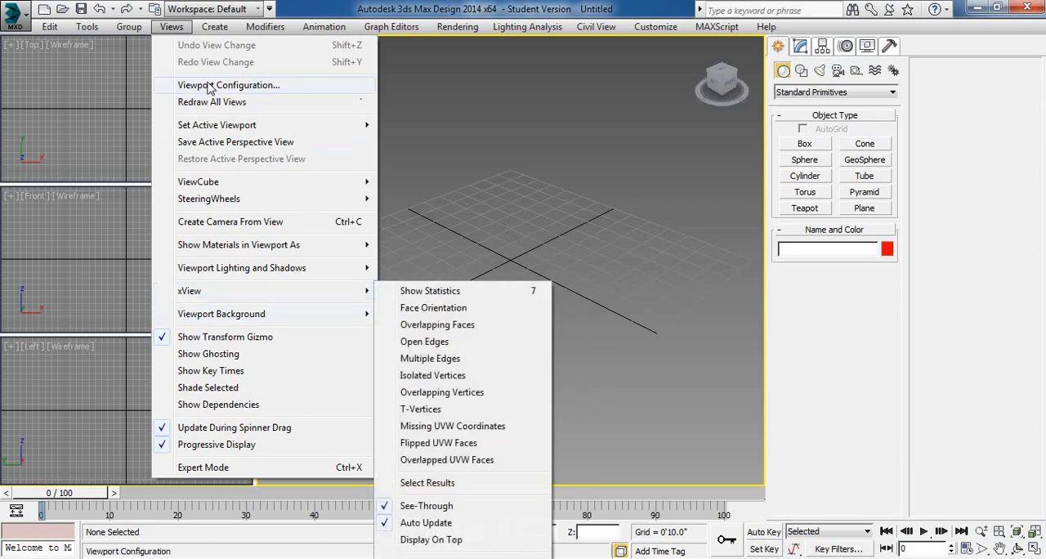
mouse_move(87, 27)
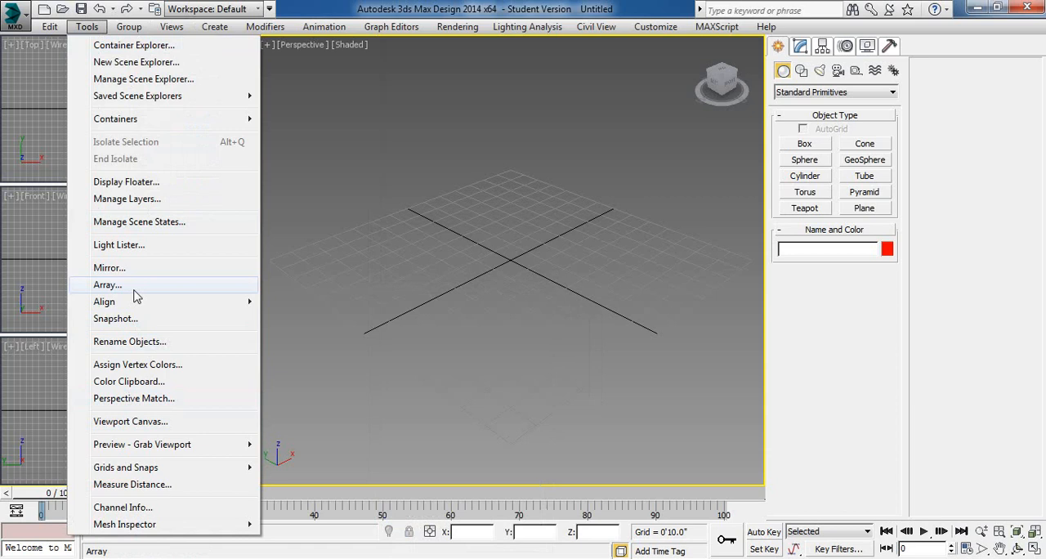
mouse_move(170, 29)
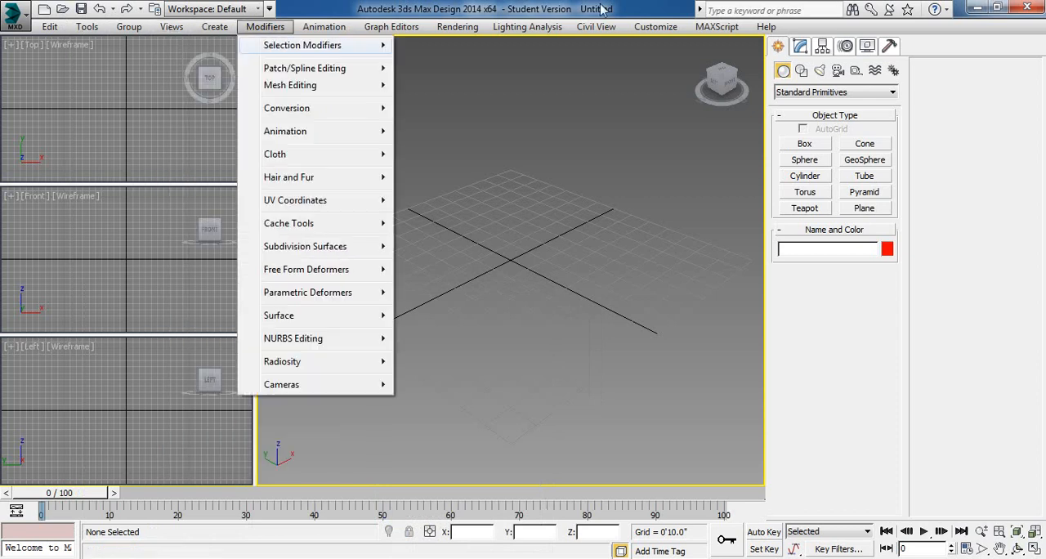
mouse_move(659, 36)
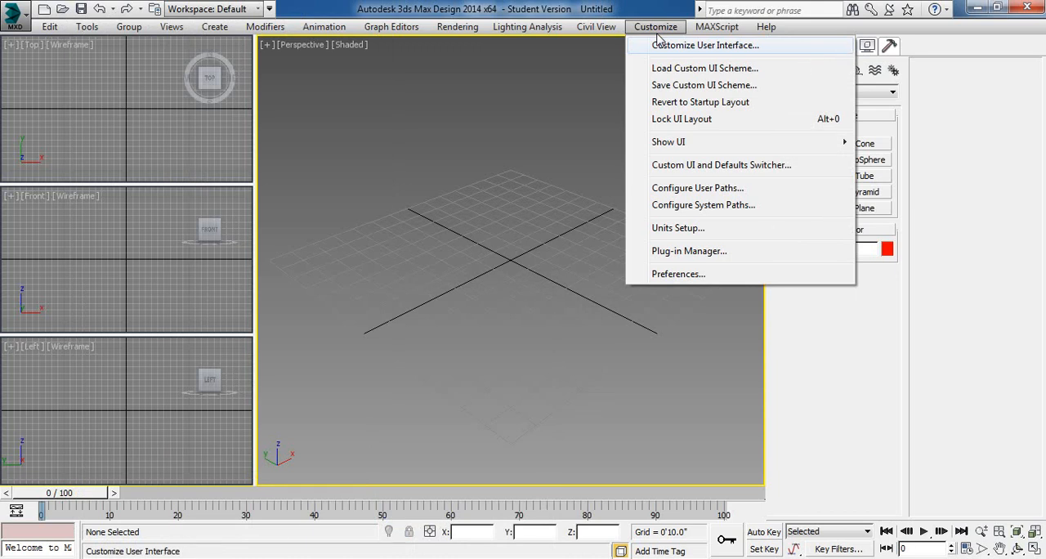
click(658, 47)
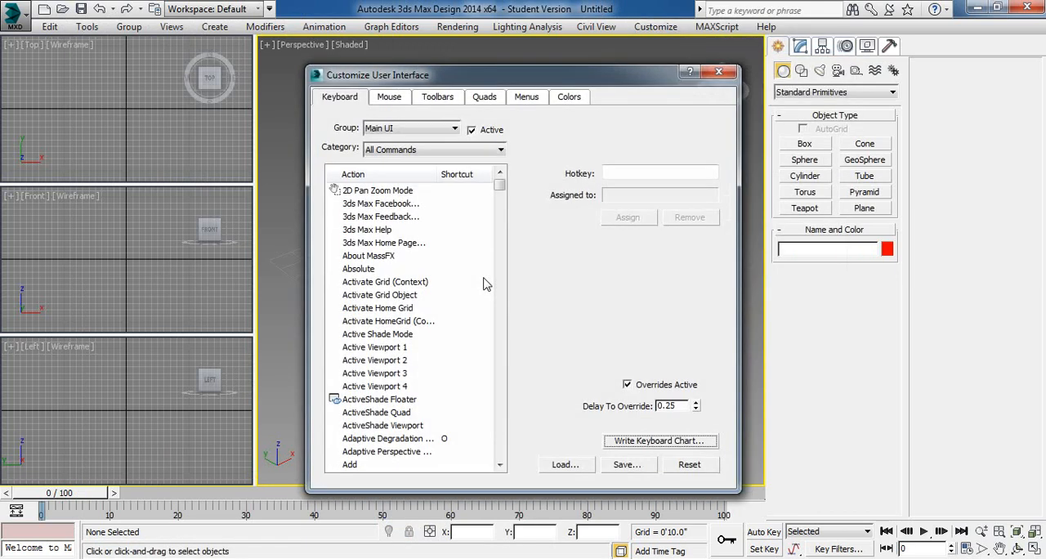
click(451, 101)
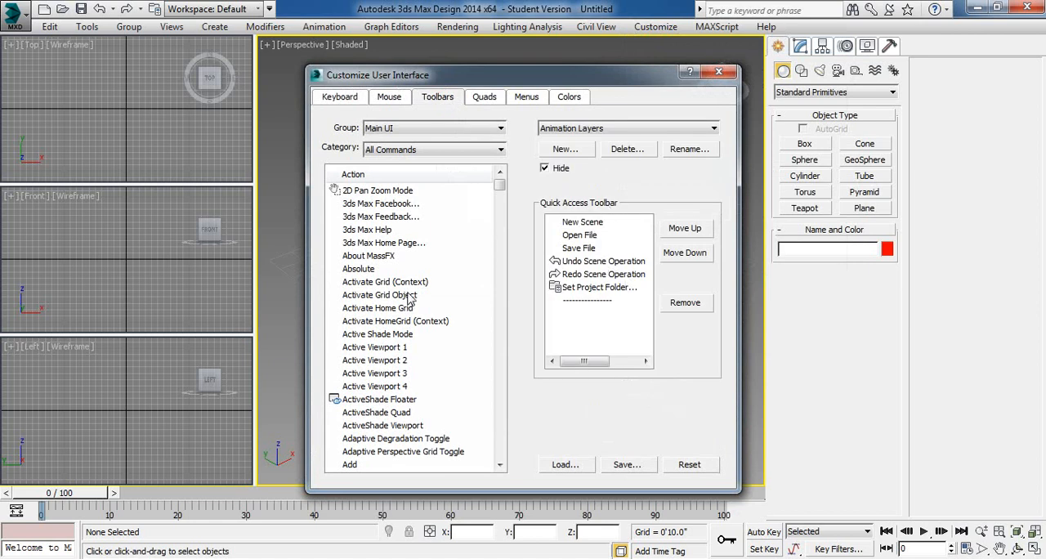
click(688, 466)
click(587, 350)
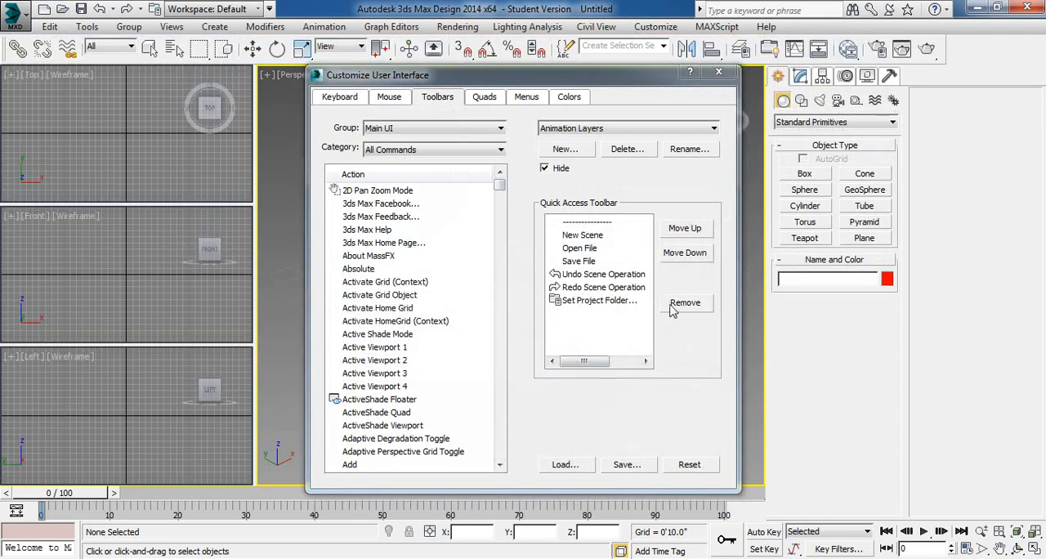
click(718, 73)
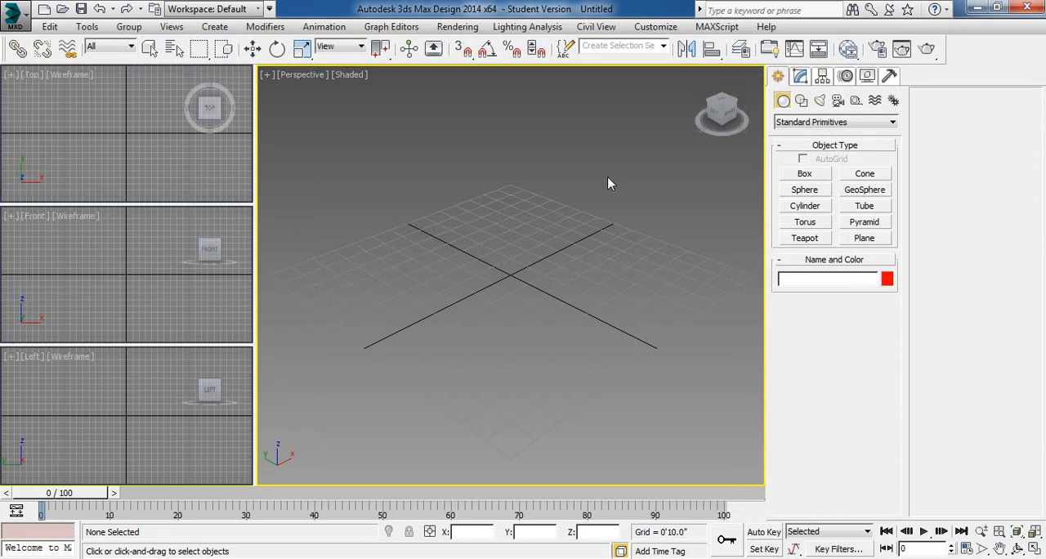
- Show the floating Layers and Brush Presets toolbars and close both
right_click(966, 56)
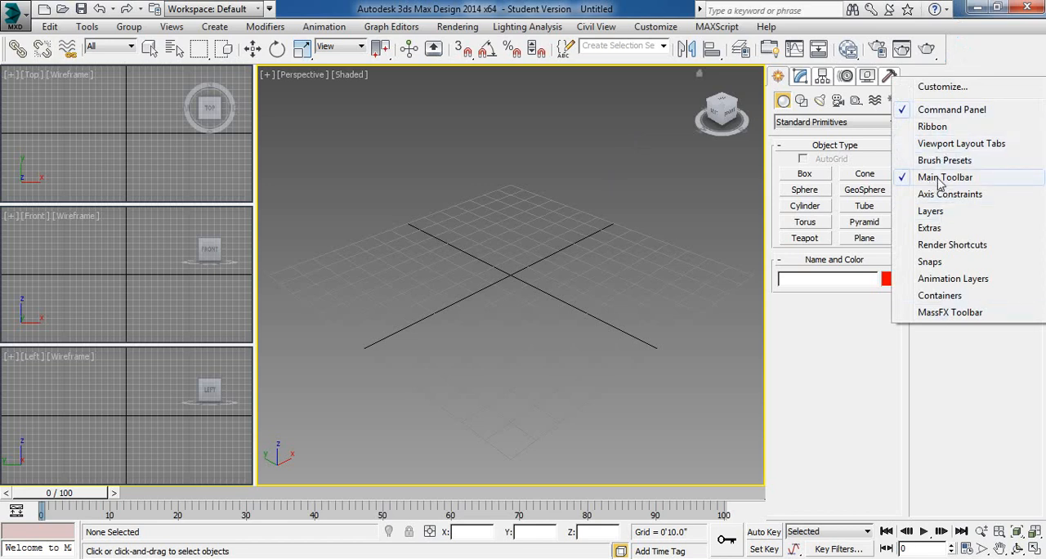
click(935, 213)
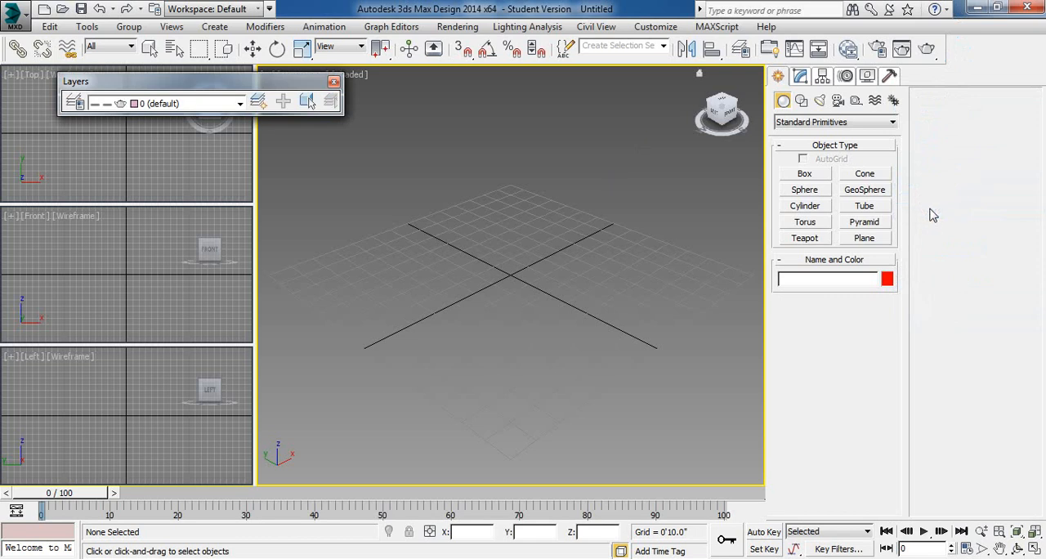
right_click(974, 58)
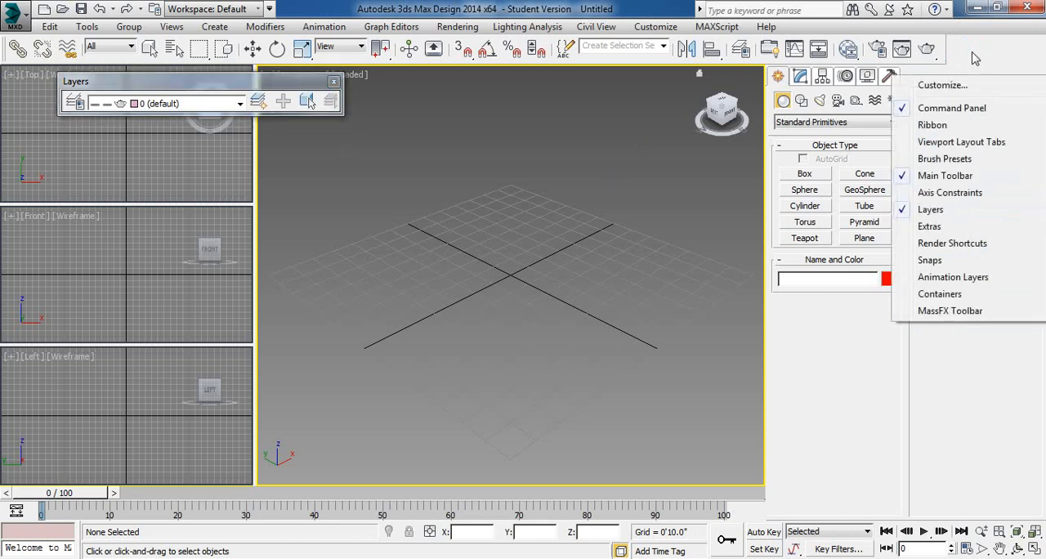
click(940, 160)
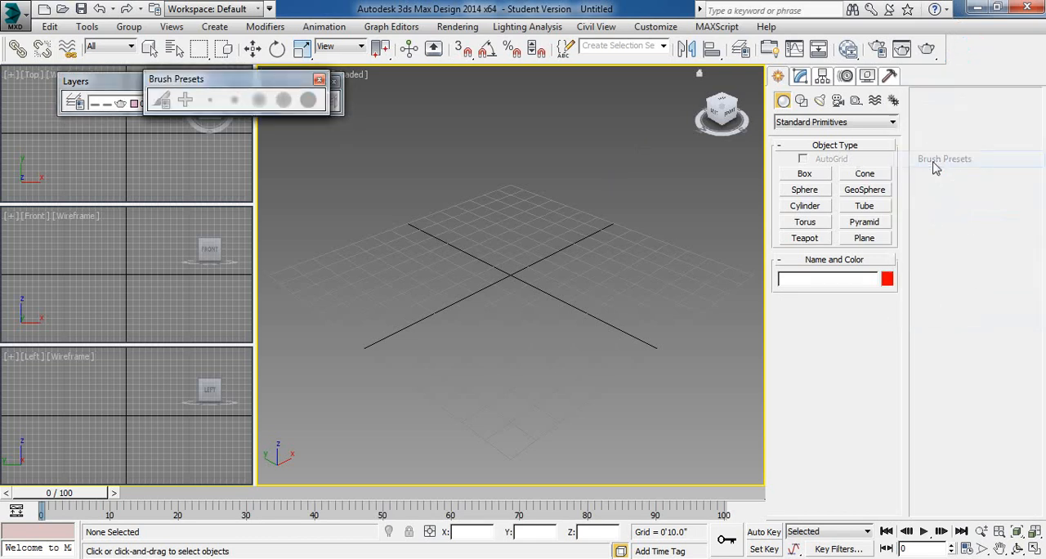
click(319, 80)
click(335, 79)
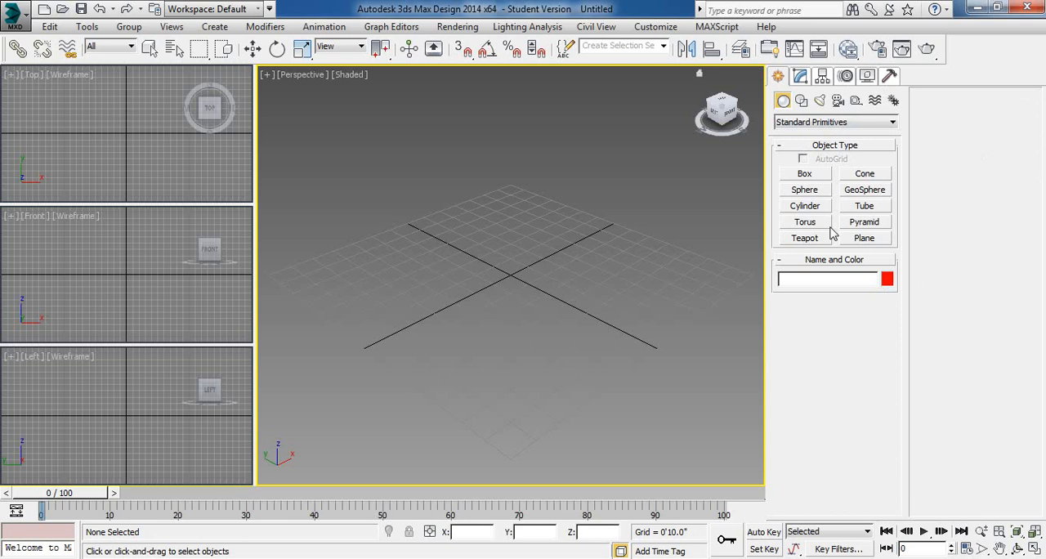
- Narrow the Command Panel to one column, widen it to two columns and narrow it to one again
drag(767, 249, 907, 266)
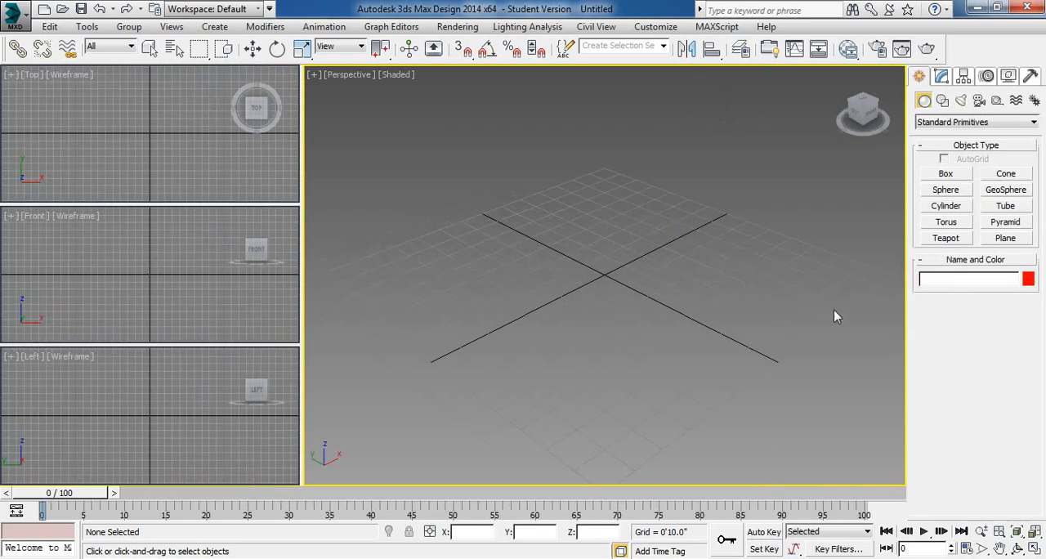
drag(907, 325, 830, 320)
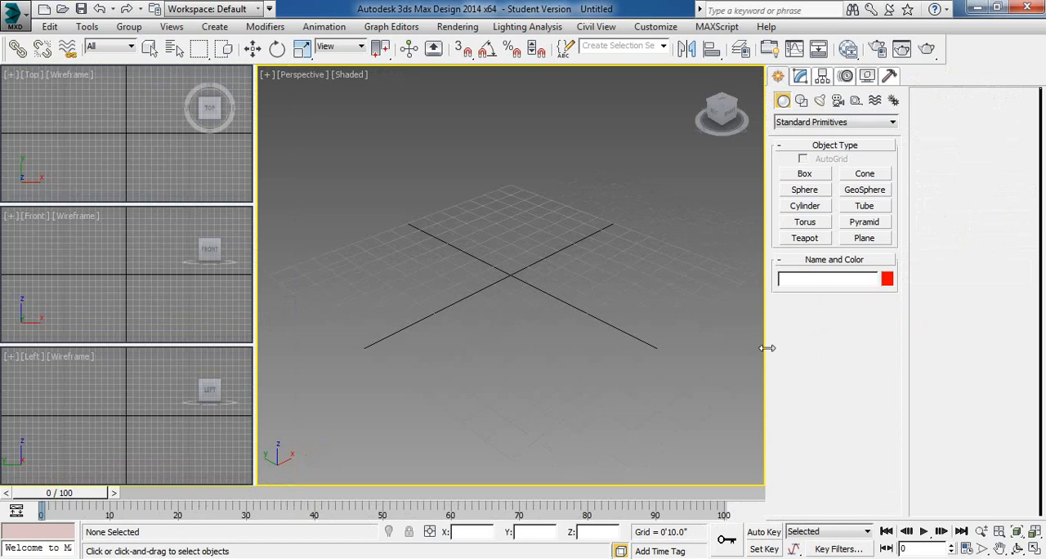
drag(767, 349, 920, 358)
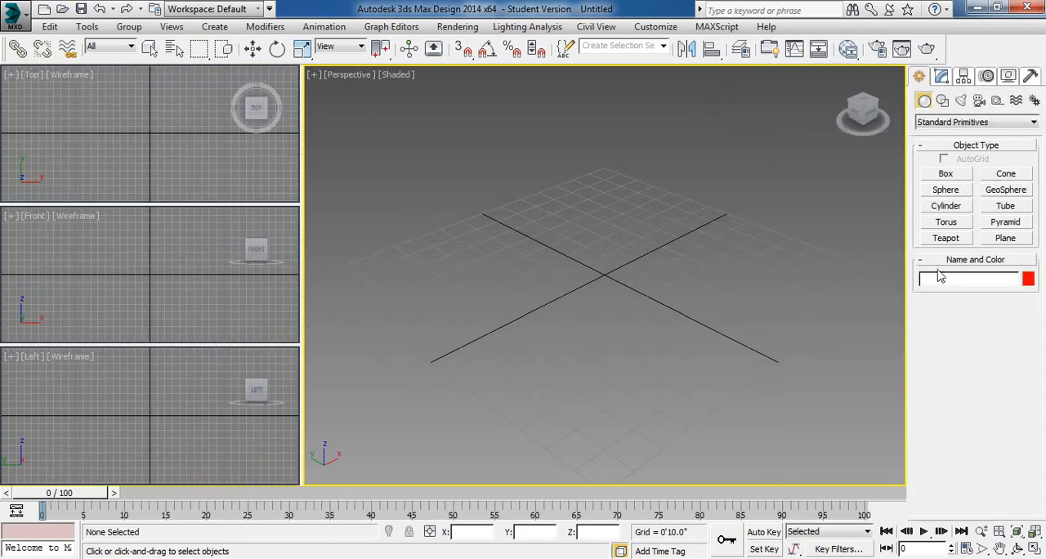
- Examine the Box creation settings in the single-column Command Panel with Keyboard Entry expanded, and exit the Box tool
click(947, 175)
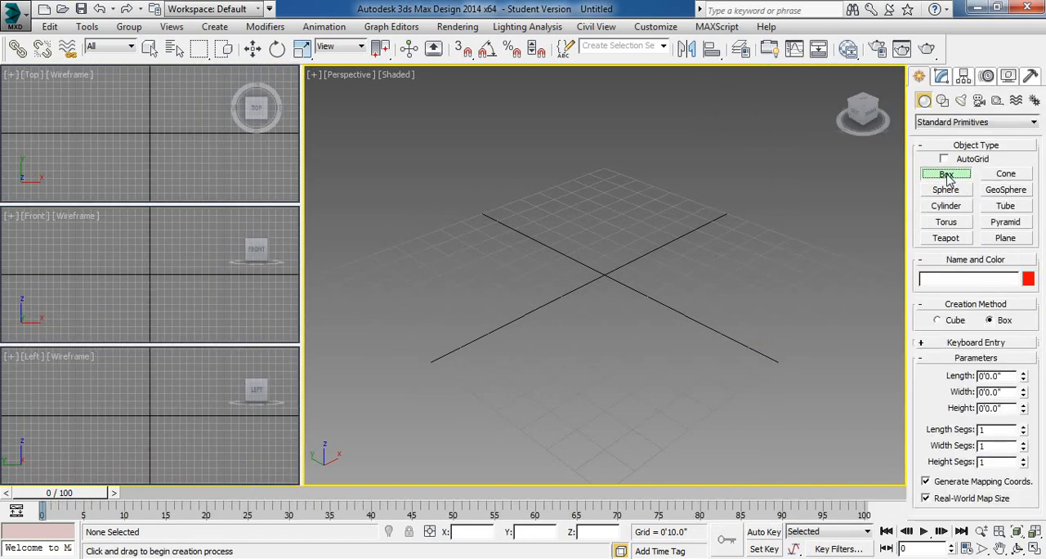
click(920, 350)
drag(925, 376, 945, 476)
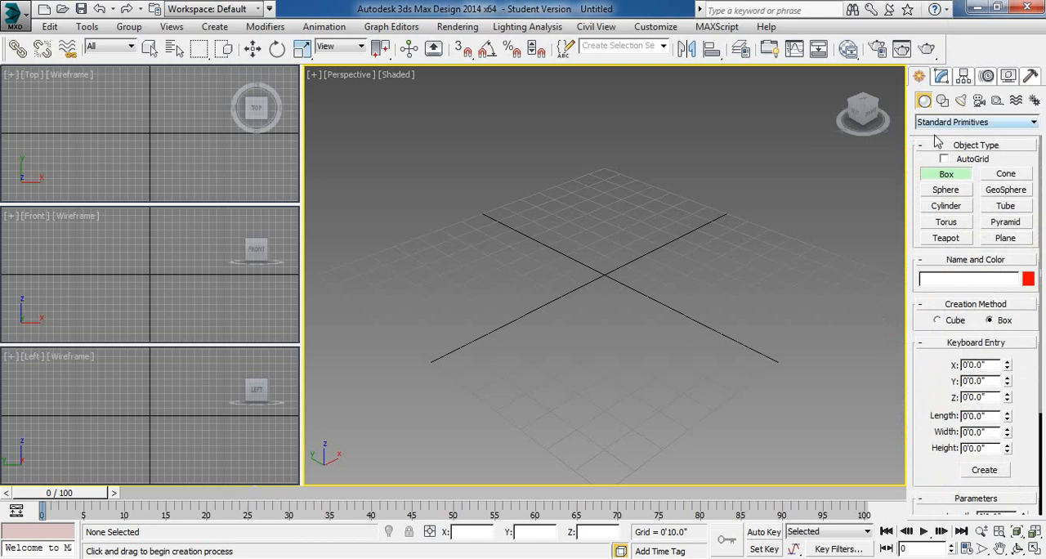
key(Escape)
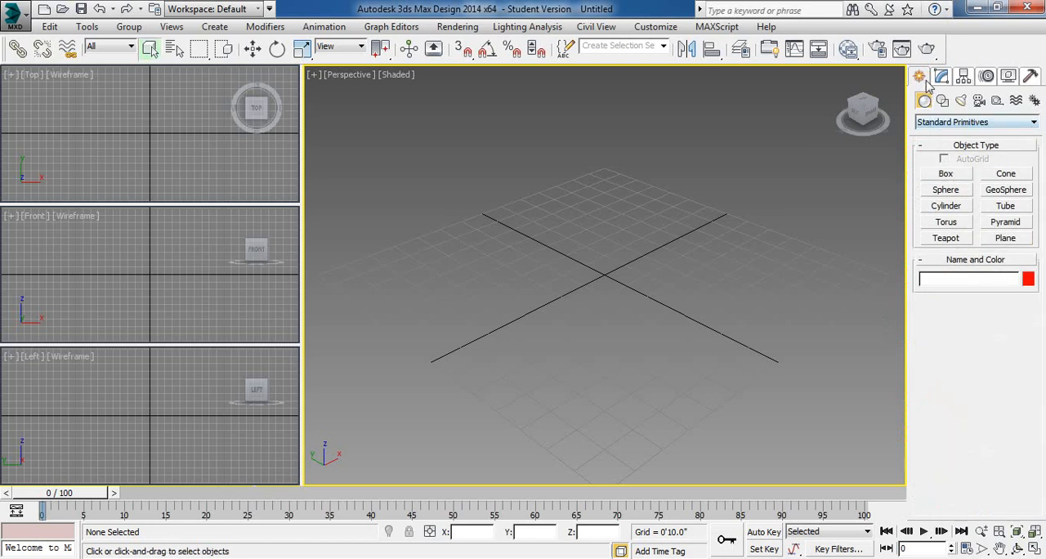
- Widen the Command Panel to two columns, view the Box settings with Keyboard Entry expanded, and exit the Box tool
drag(906, 251, 832, 215)
click(806, 175)
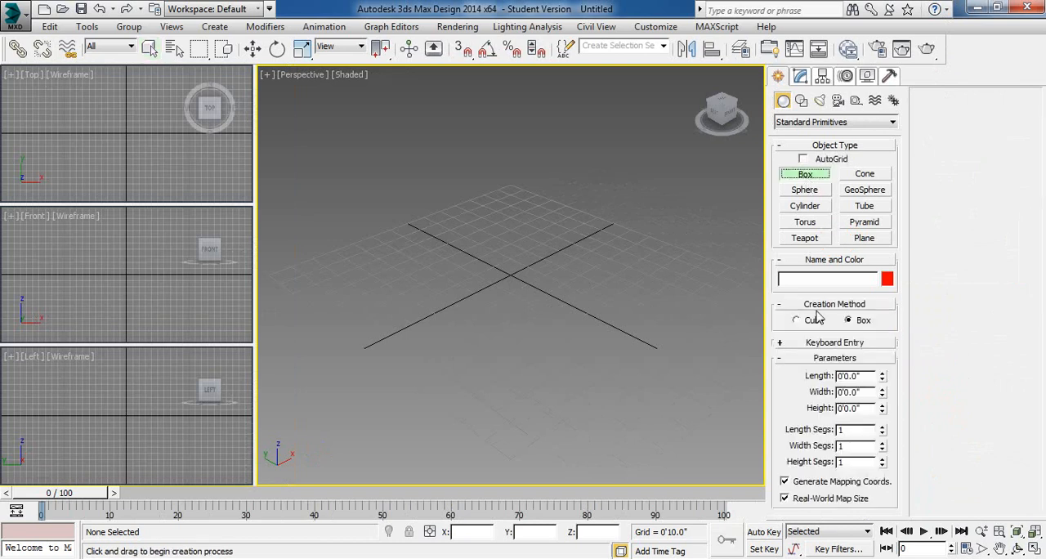
click(799, 344)
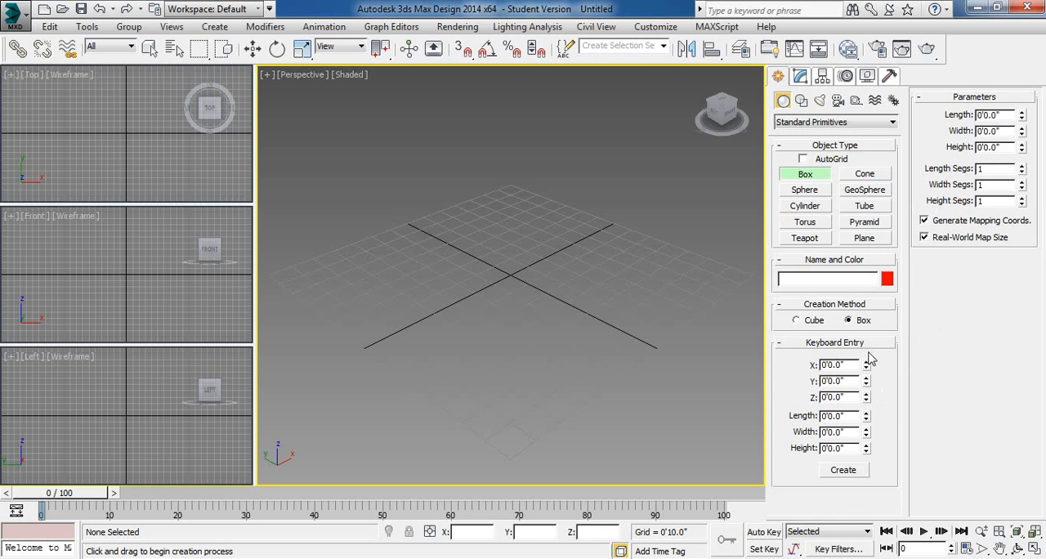
right_click(594, 237)
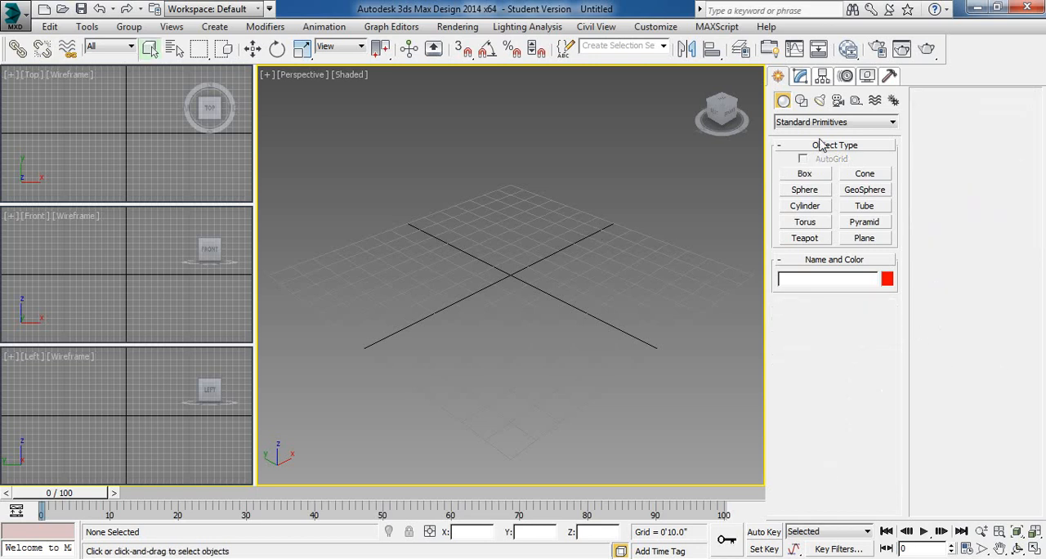
- Review the Modify, Hierarchy, Motion, Display and Utilities sections of the Command Panel and return to Create
click(800, 76)
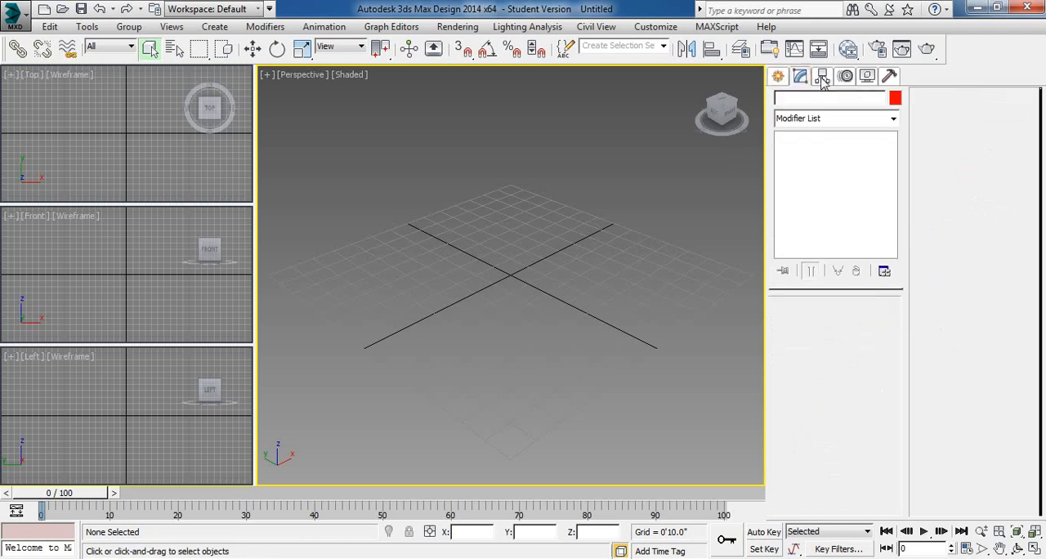
click(823, 76)
click(846, 76)
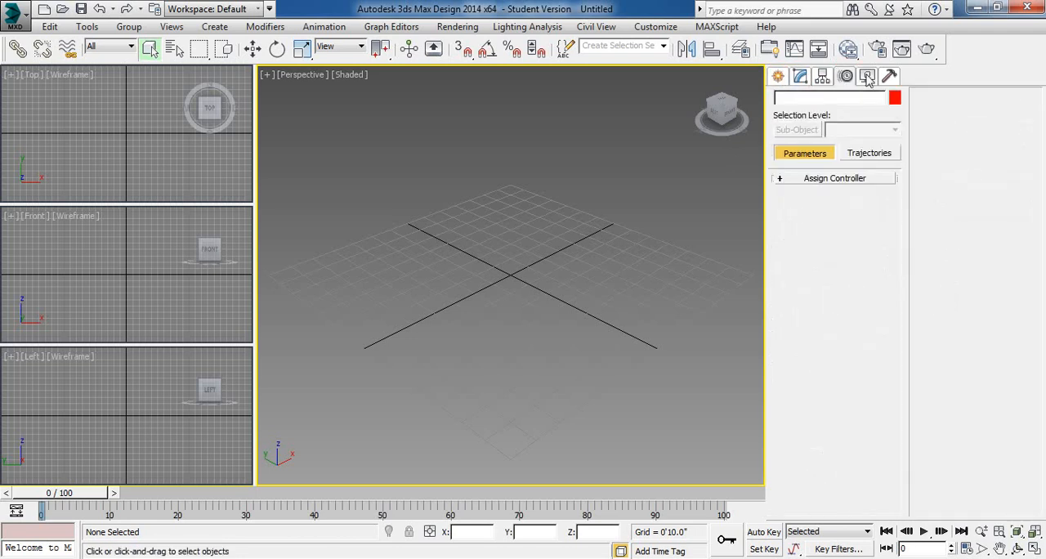
click(868, 77)
click(890, 77)
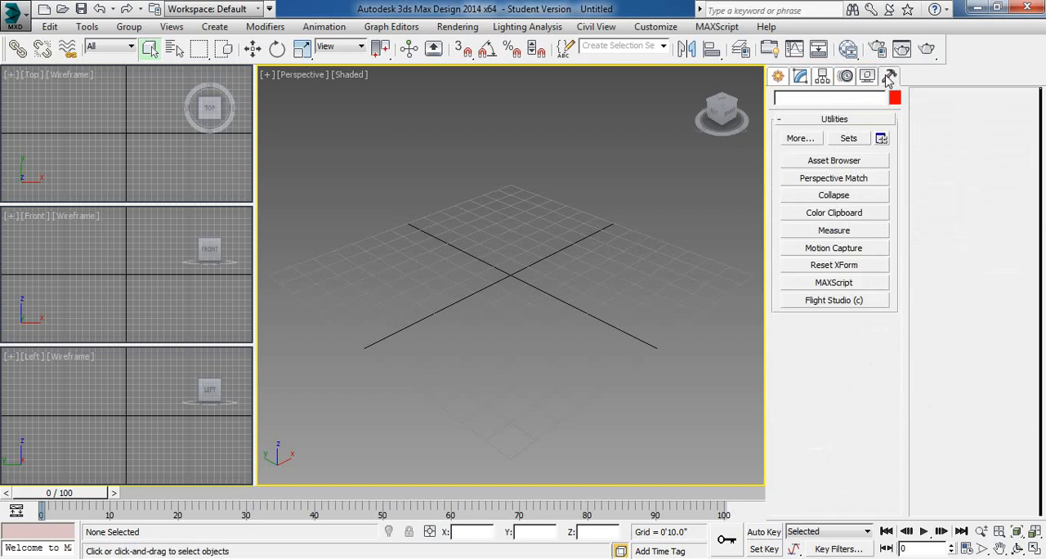
click(778, 76)
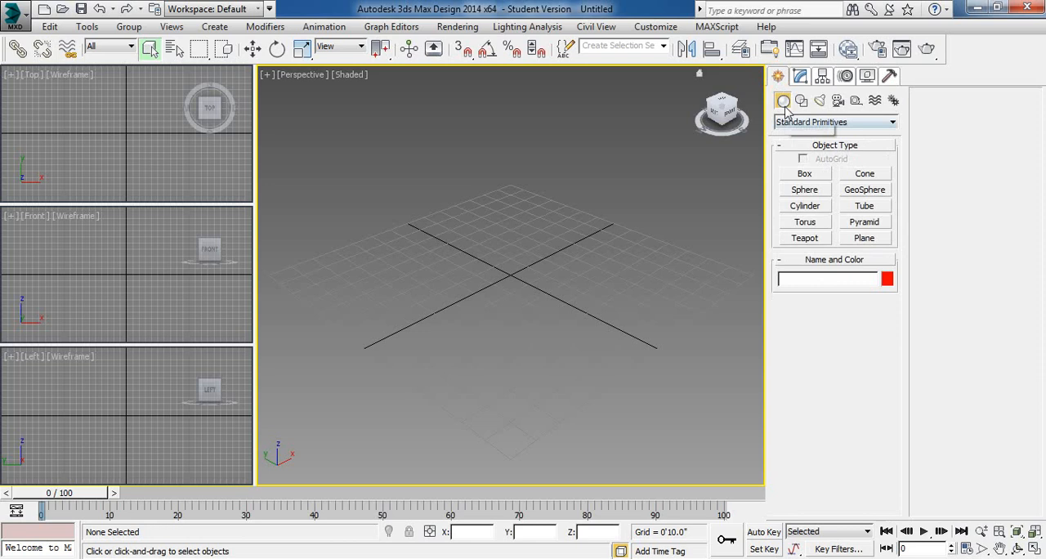
- Review the Create categories for shapes, lights, cameras, helpers, space warps and systems, and return to geometry
click(801, 101)
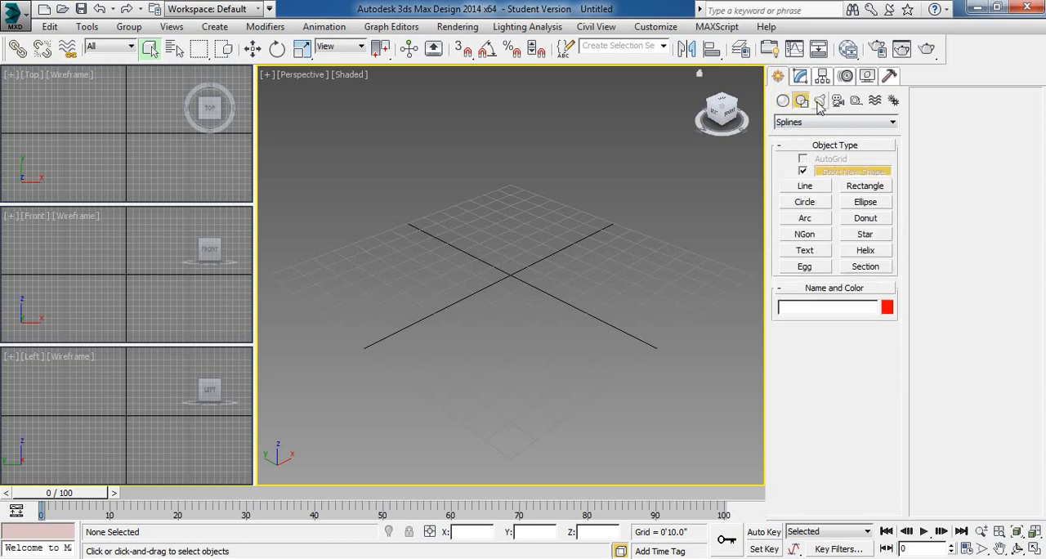
click(819, 101)
click(837, 100)
click(856, 101)
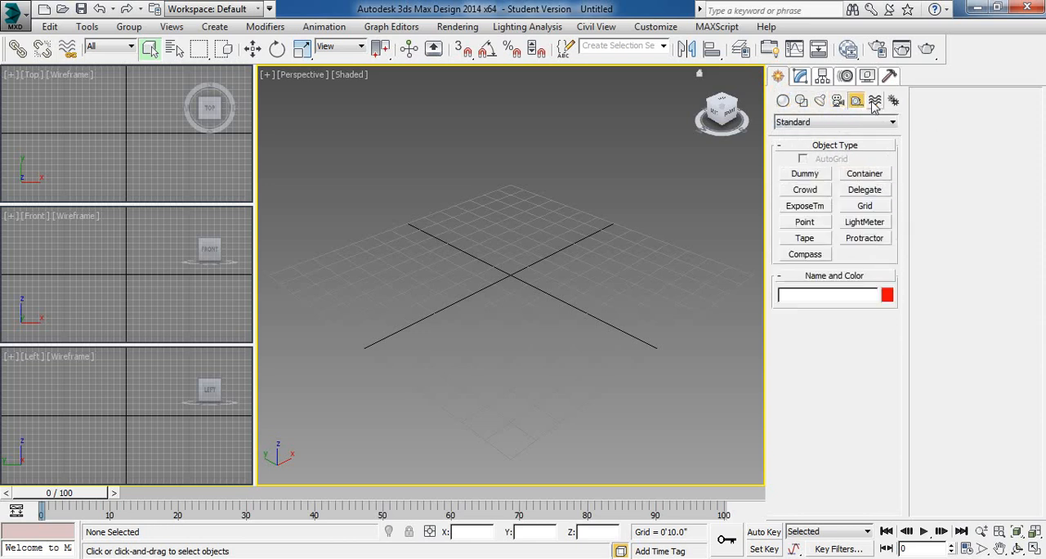
click(874, 101)
click(893, 101)
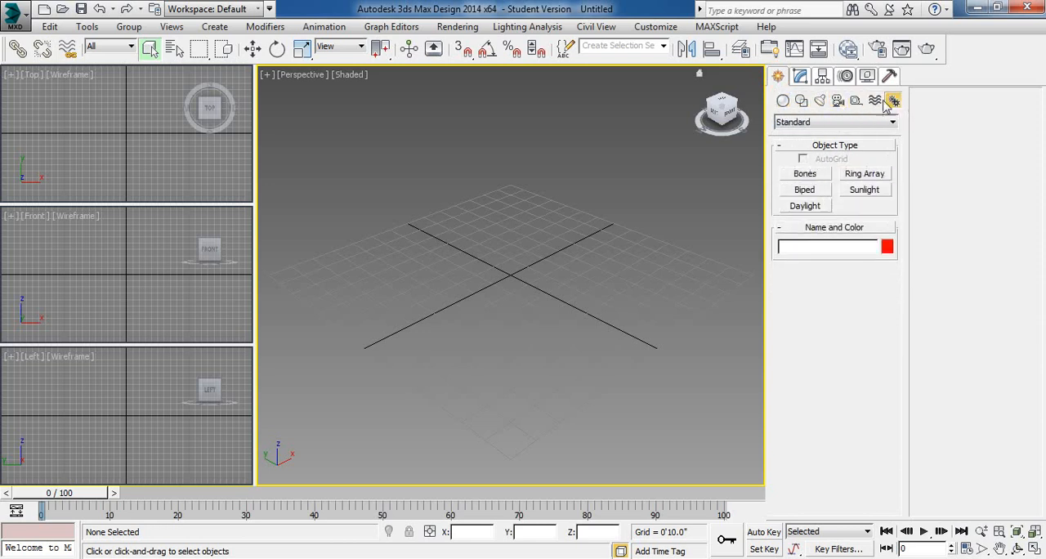
click(783, 101)
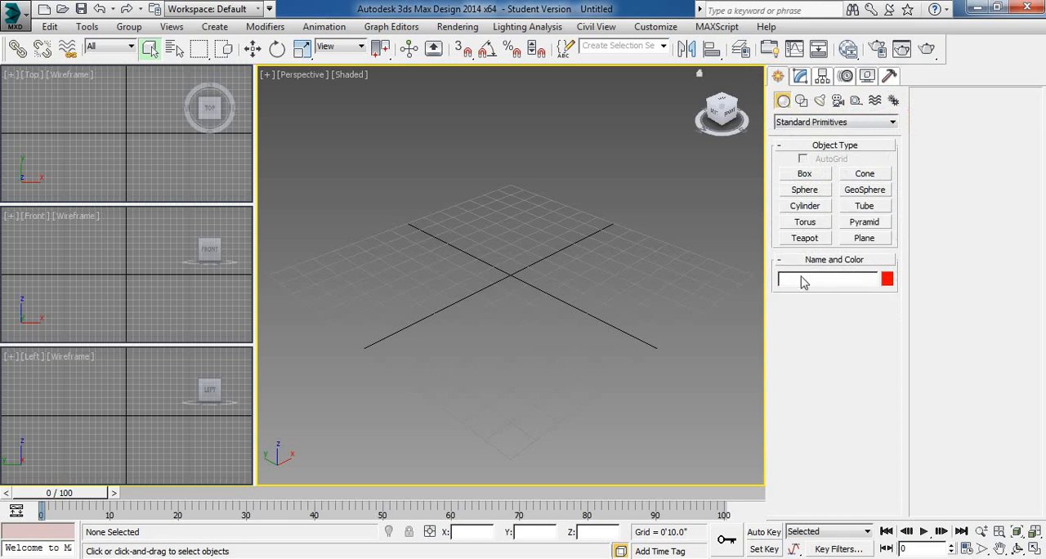
- Revisit the spline, light and camera creation categories and go back to the standard primitives
click(801, 101)
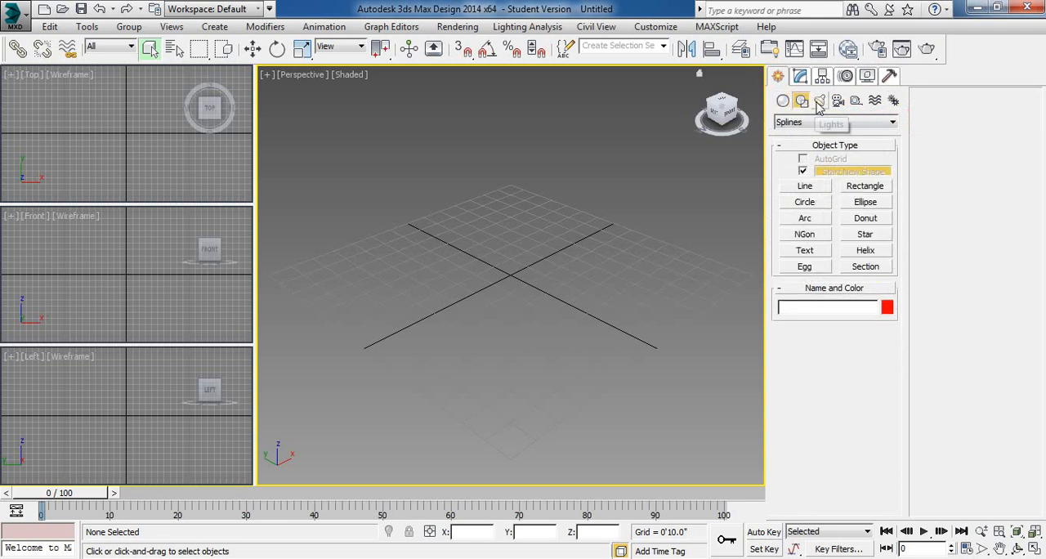
click(819, 100)
click(838, 101)
click(783, 100)
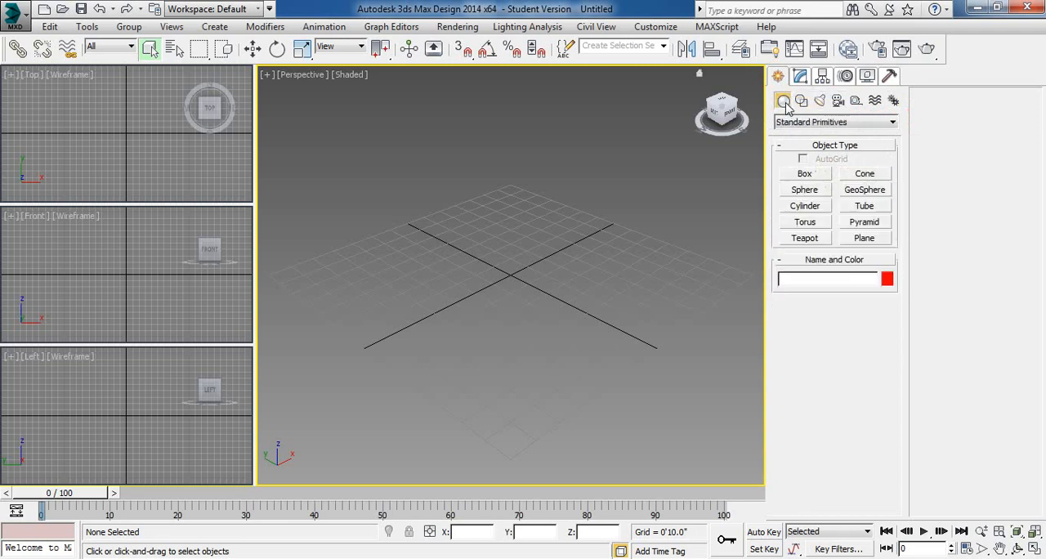
- Review the Modify, Hierarchy, Motion, Display and Utilities sections once more and return to the Create section
click(801, 76)
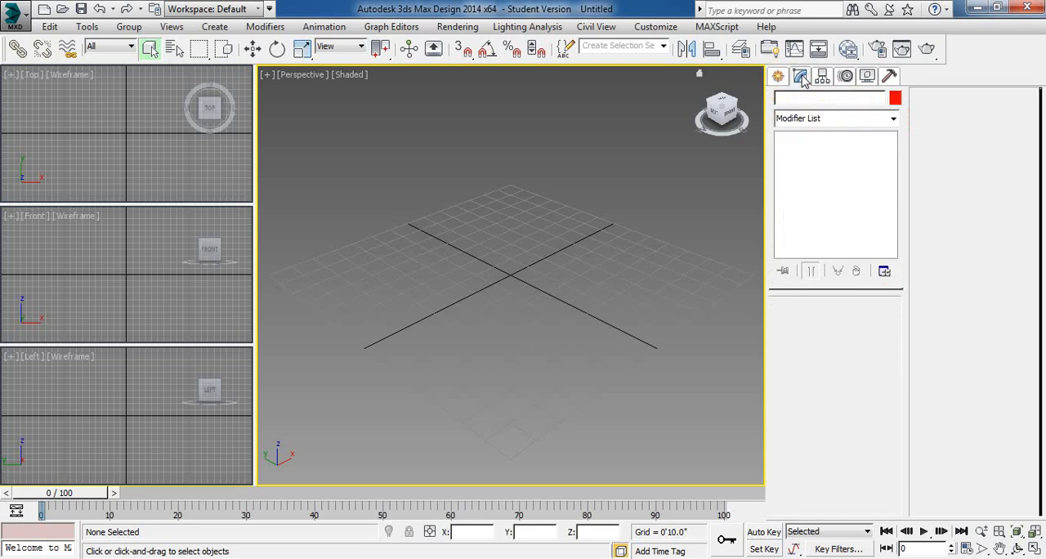
click(823, 120)
click(825, 128)
click(823, 76)
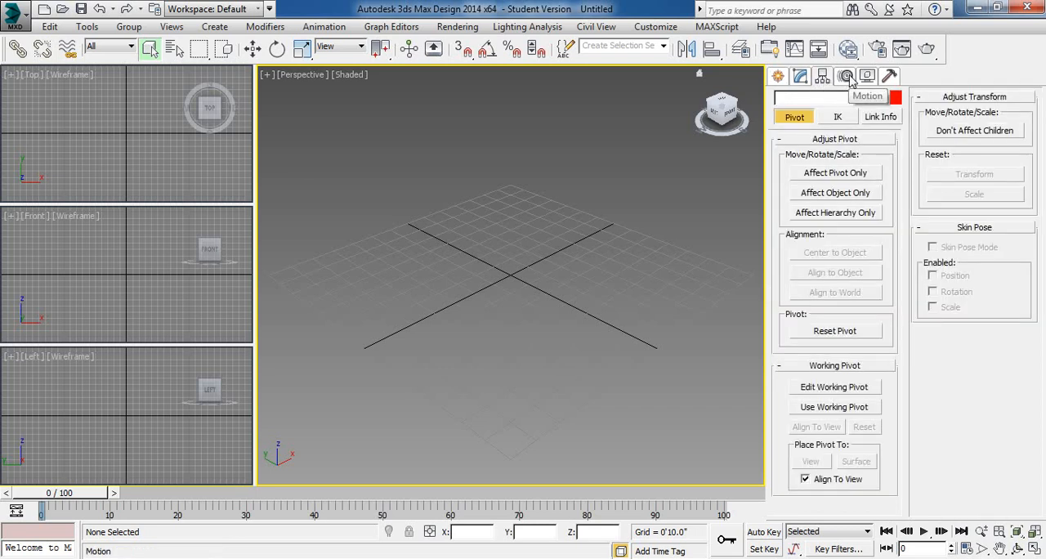
click(846, 76)
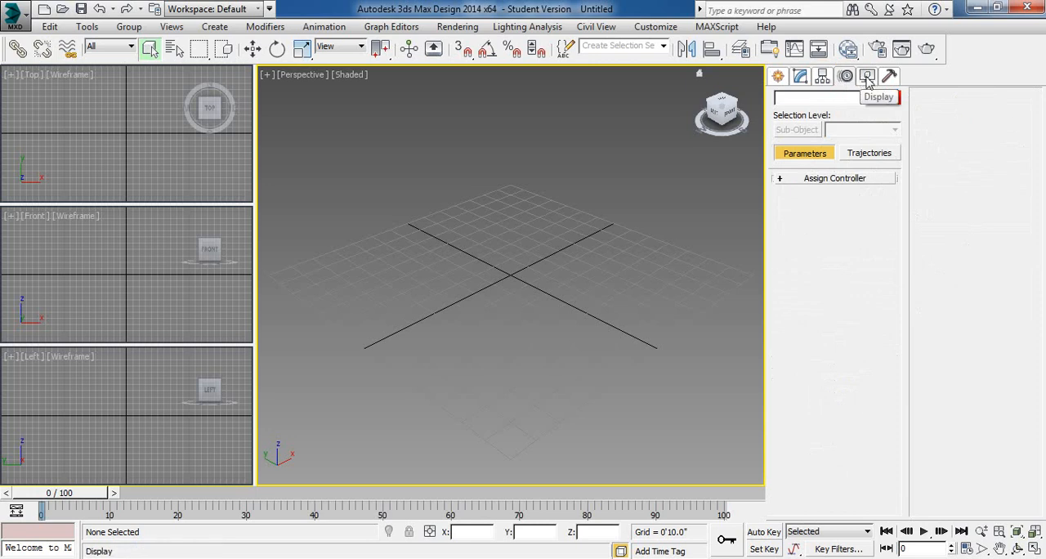
click(867, 76)
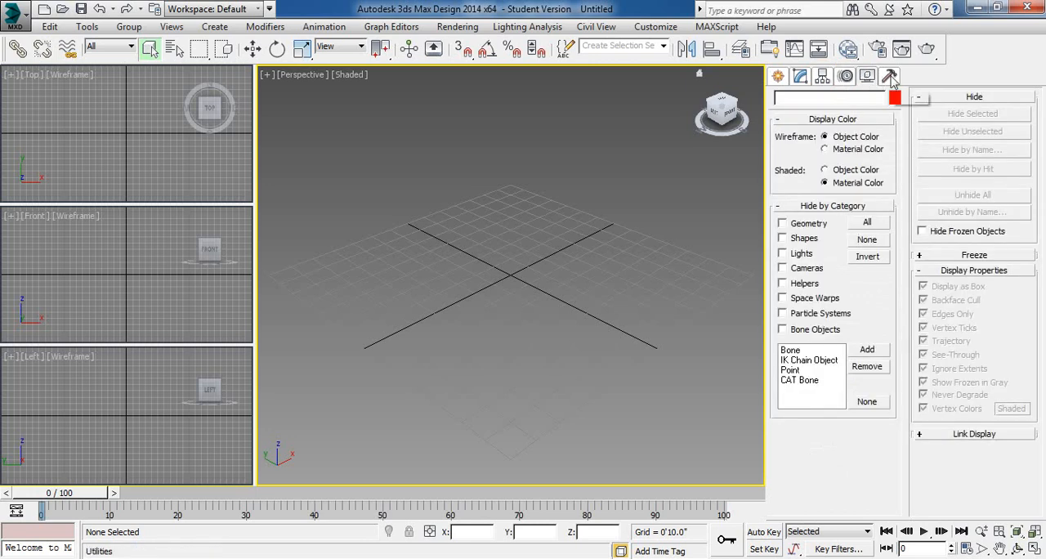
click(889, 76)
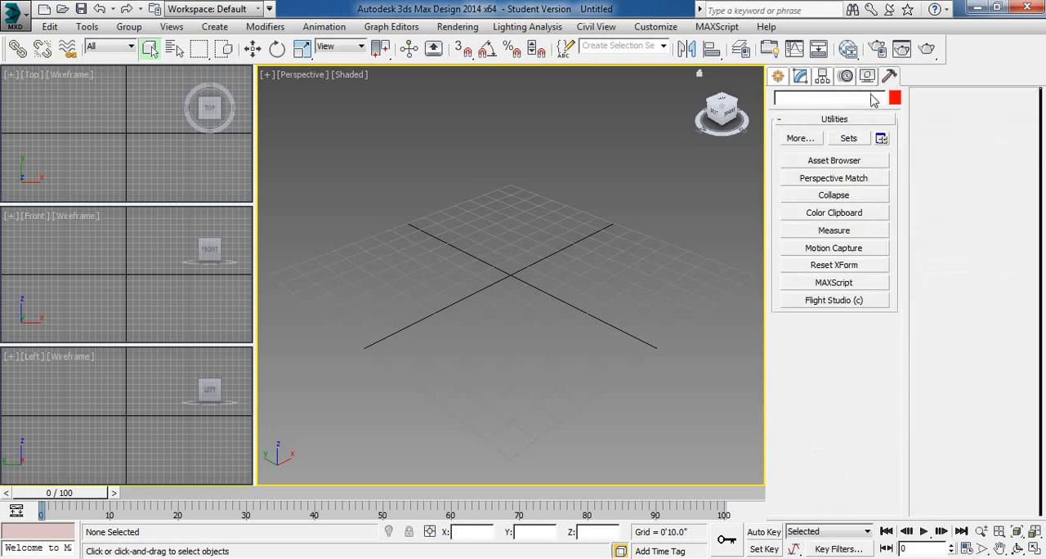
click(781, 77)
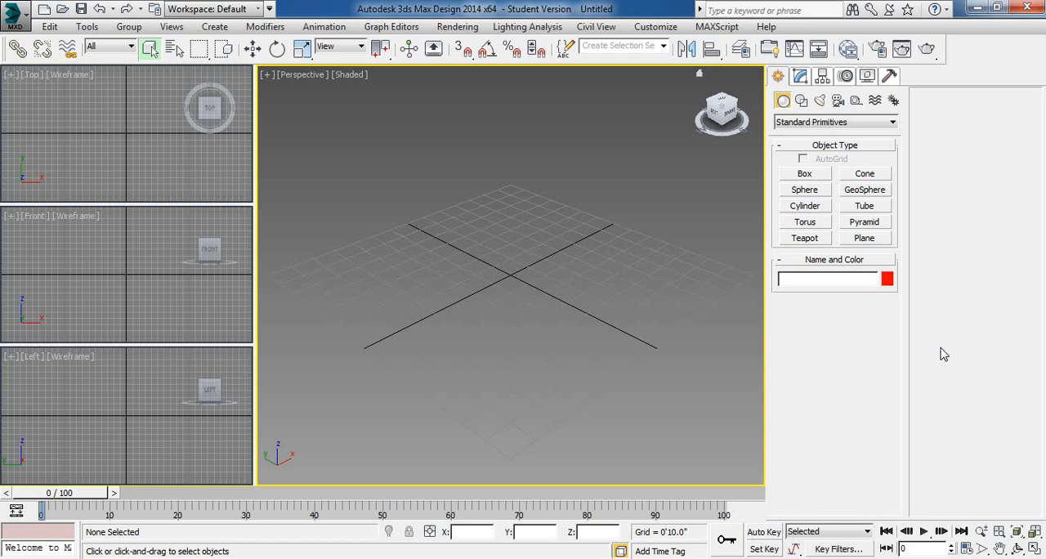
- Play the animation across the 100-frame timeline, stop playback and return to frame 0
click(51, 493)
drag(51, 493, 4, 487)
click(925, 532)
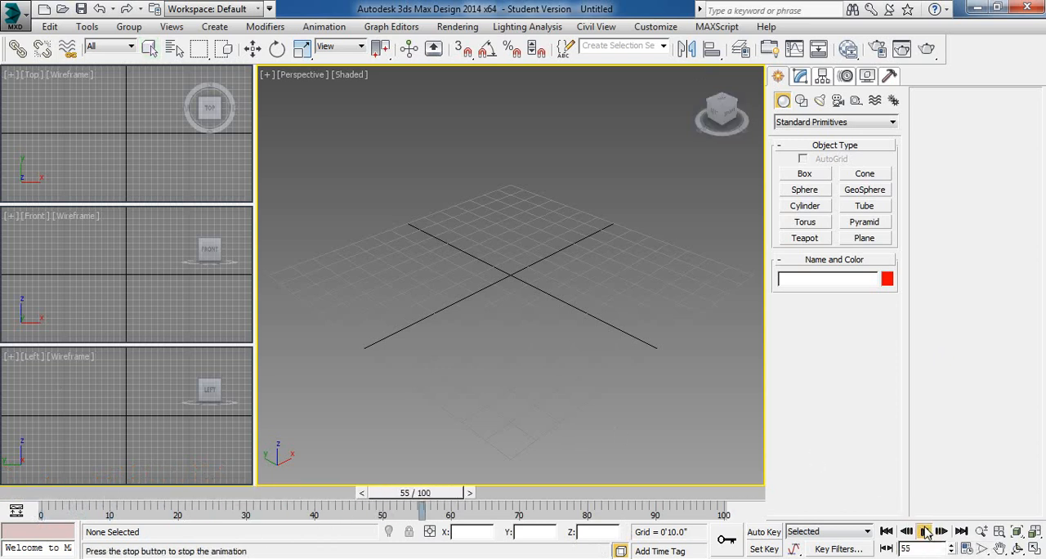
click(925, 531)
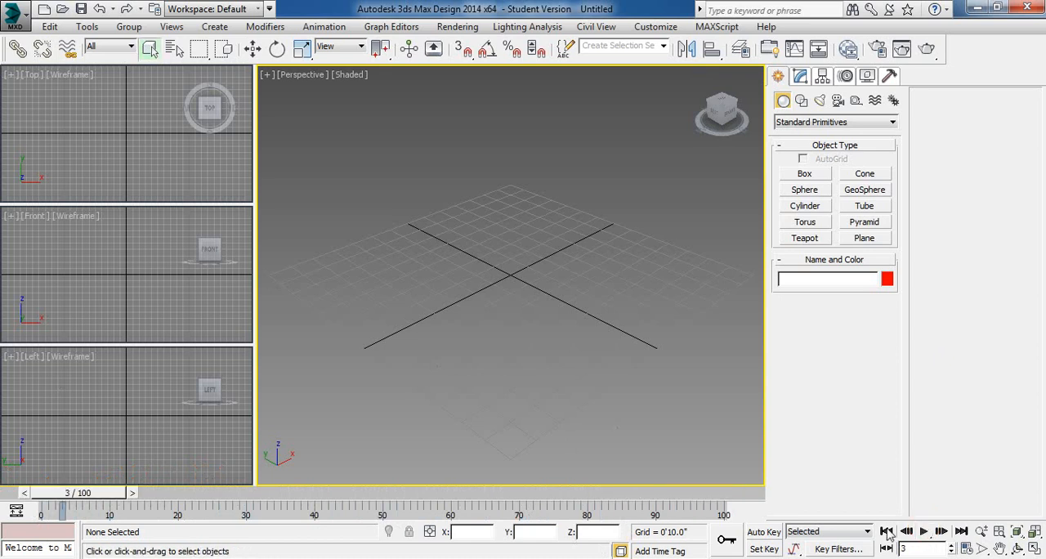
click(887, 532)
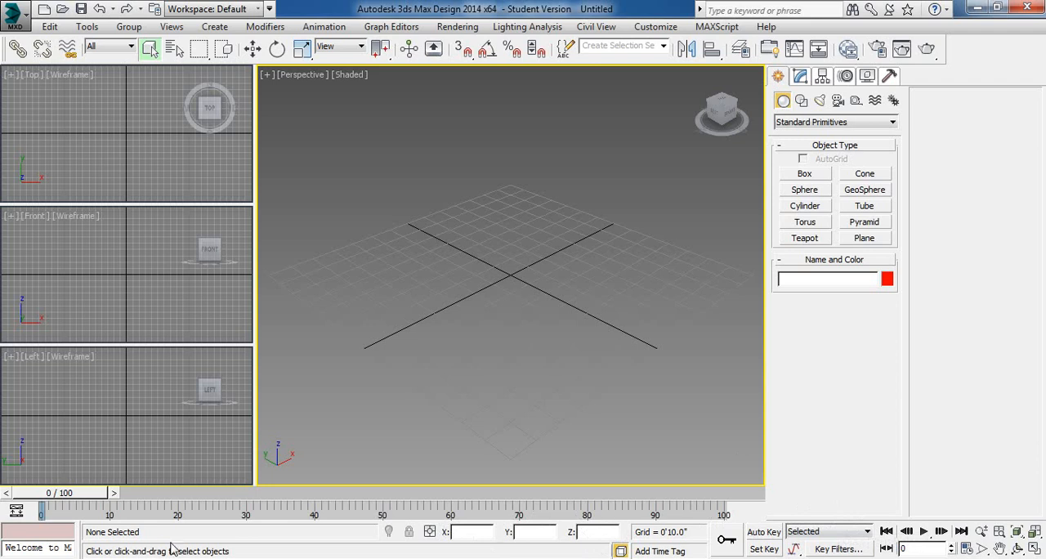
- View the Mini Curve Editor and the Track View - Curve Editor, closing each one after viewing it
click(16, 511)
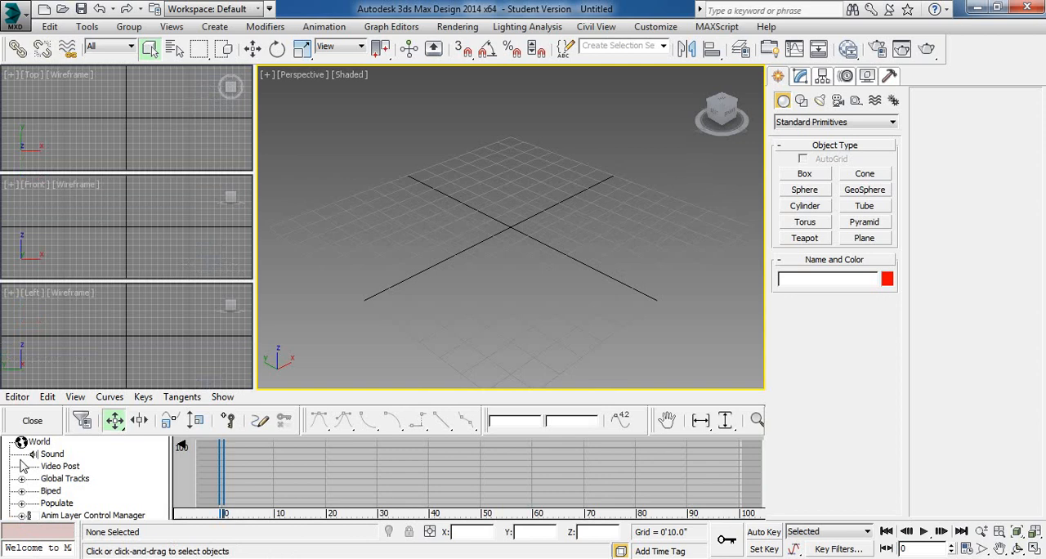
click(32, 421)
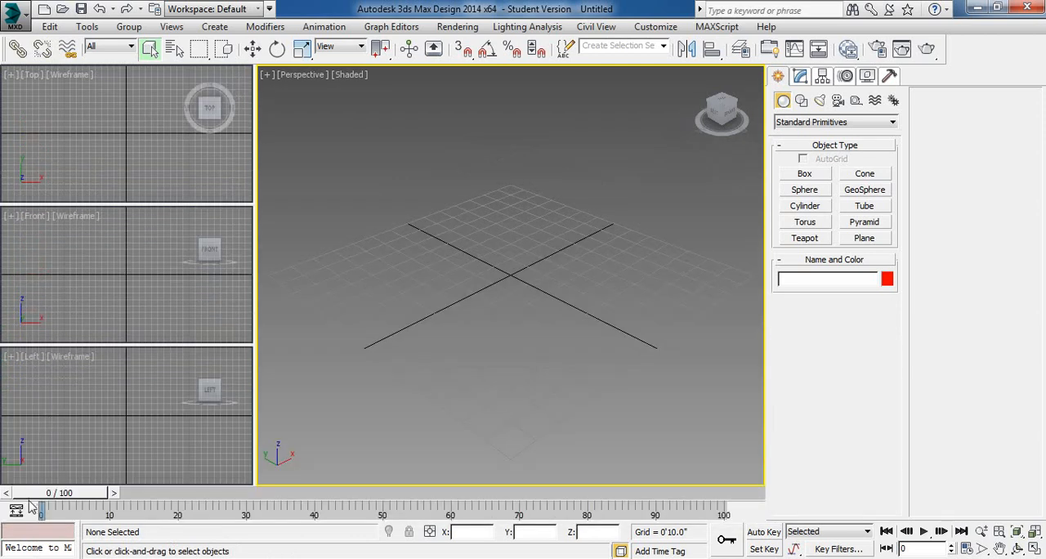
click(383, 27)
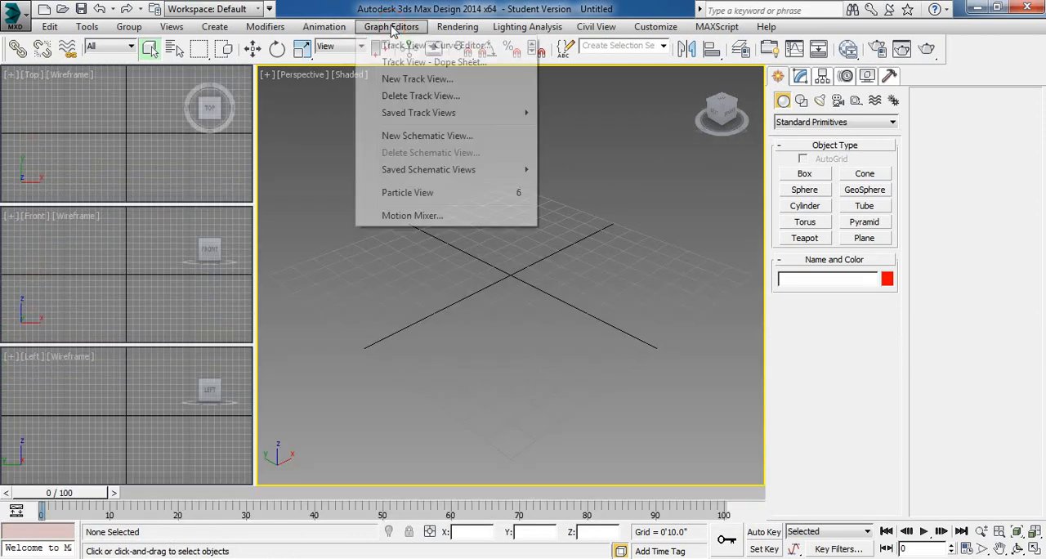
click(430, 47)
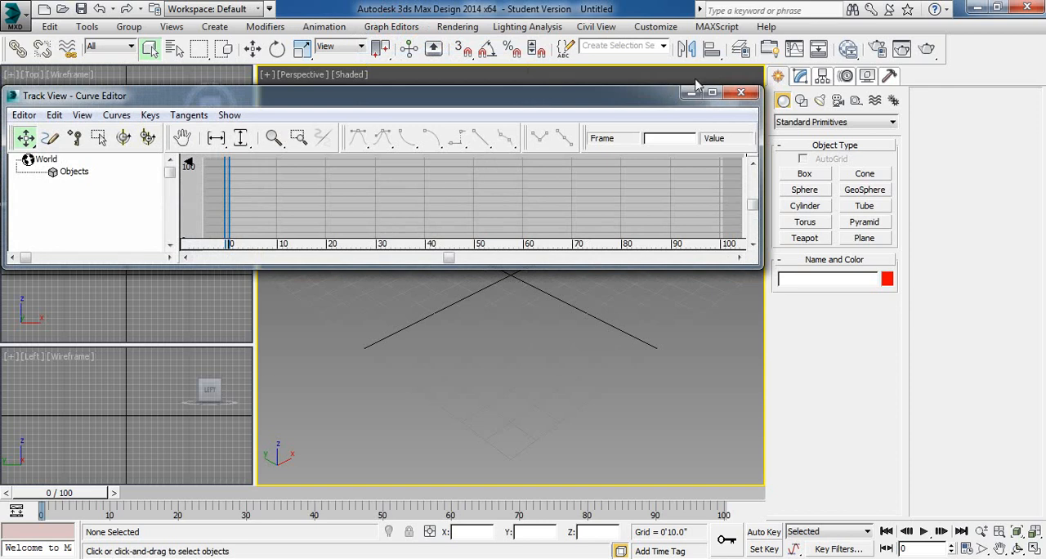
click(740, 92)
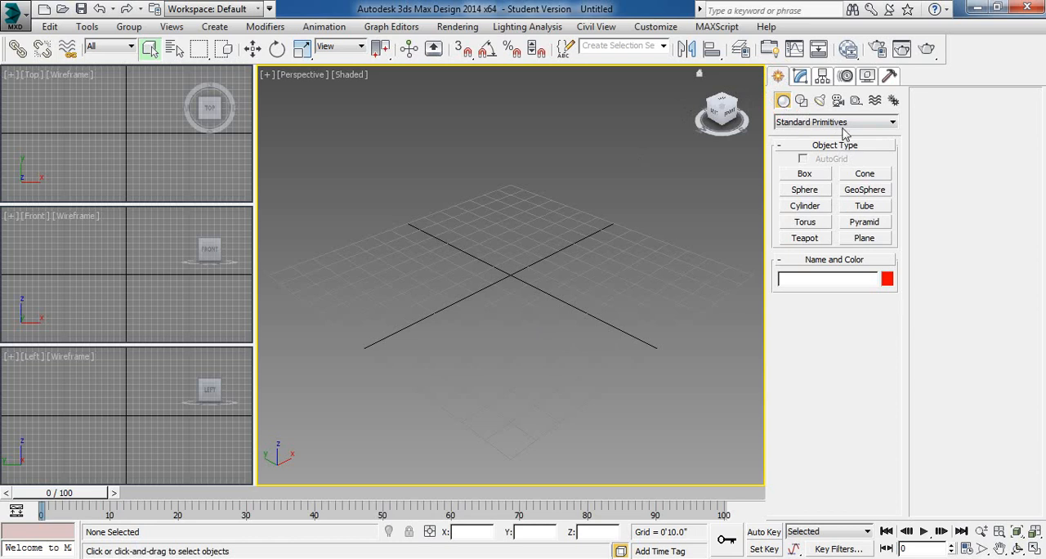
- Review the list of geometry categories while keeping Standard Primitives selected
click(836, 123)
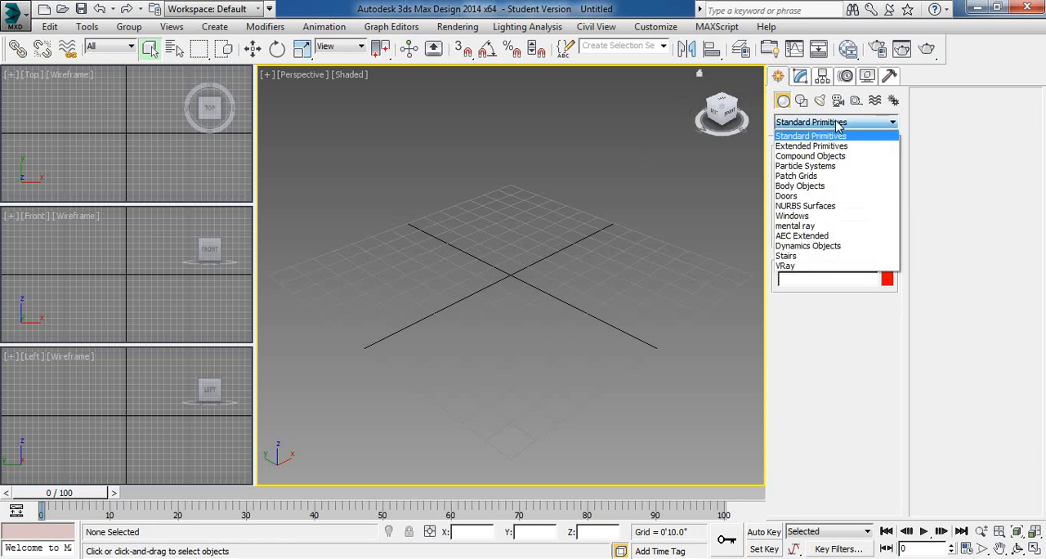
click(837, 123)
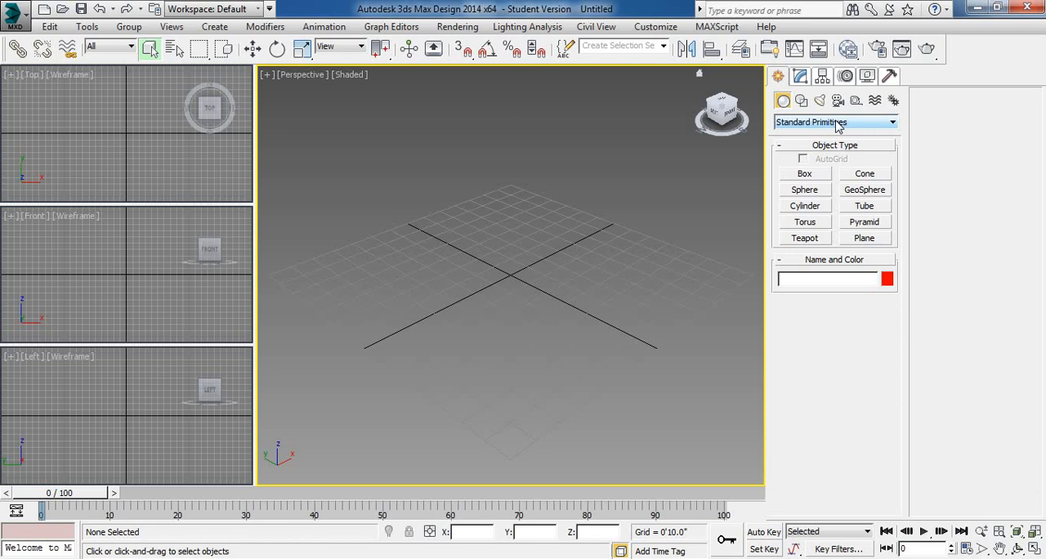
- Draw a box about 4'2" long, 6'7" wide and 4'4" high in the Perspective viewport and delete it
click(805, 174)
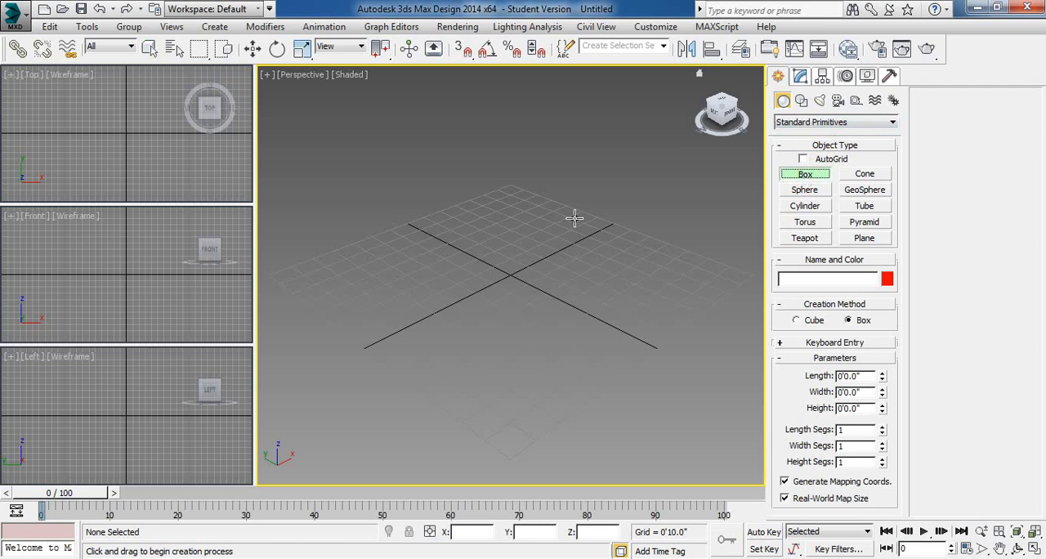
drag(574, 217, 575, 217)
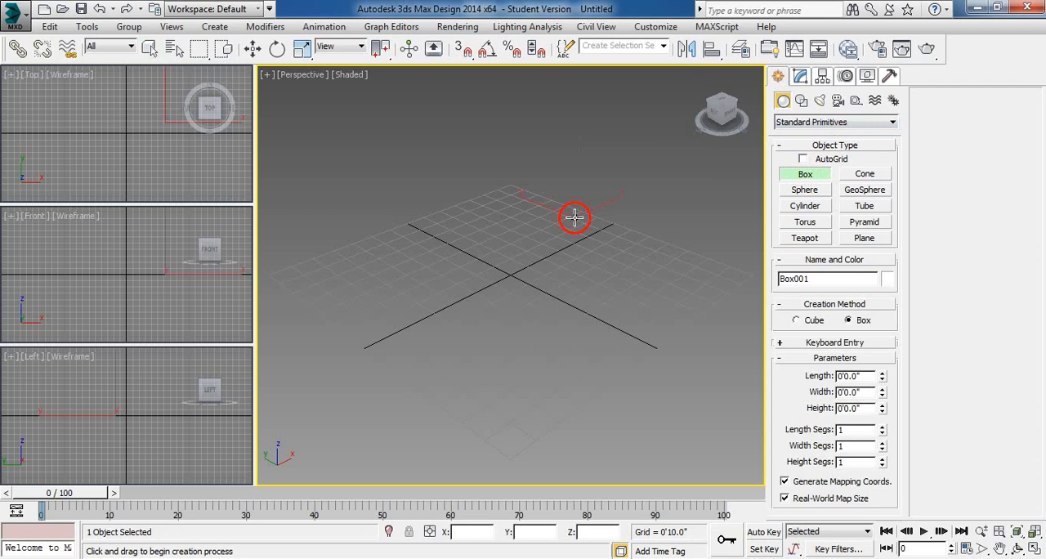
drag(575, 216, 542, 323)
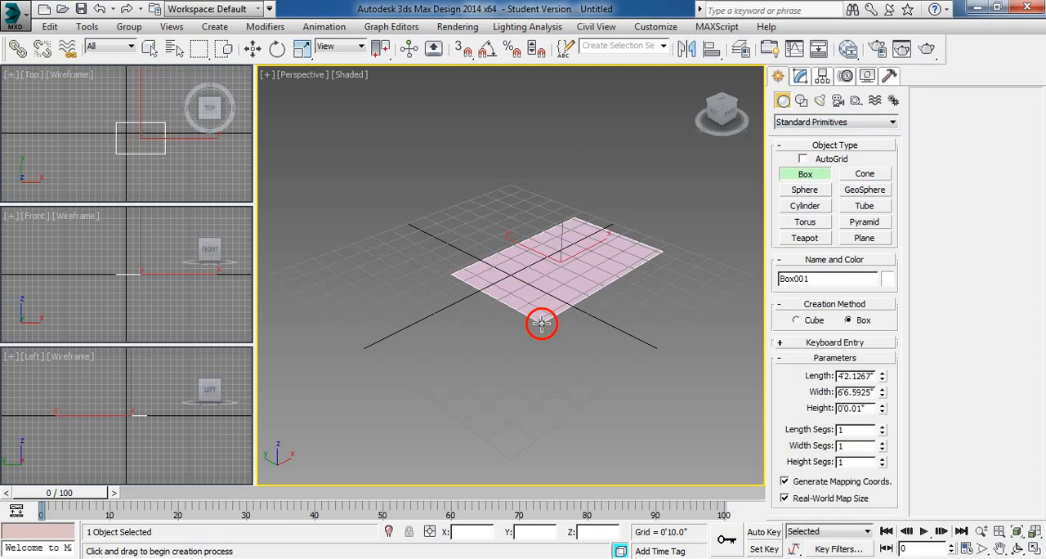
drag(542, 324, 542, 324)
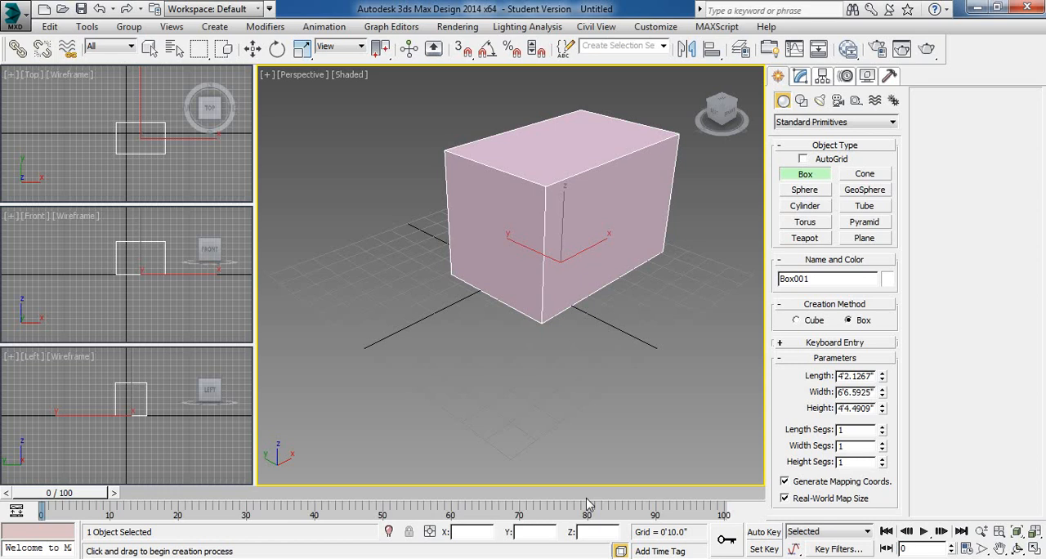
right_click(529, 262)
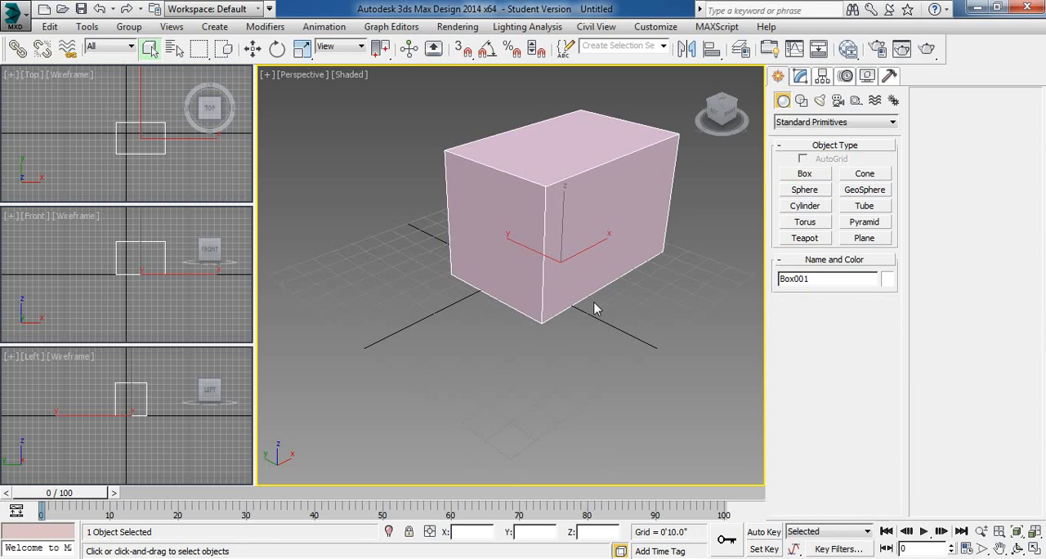
key(Delete)
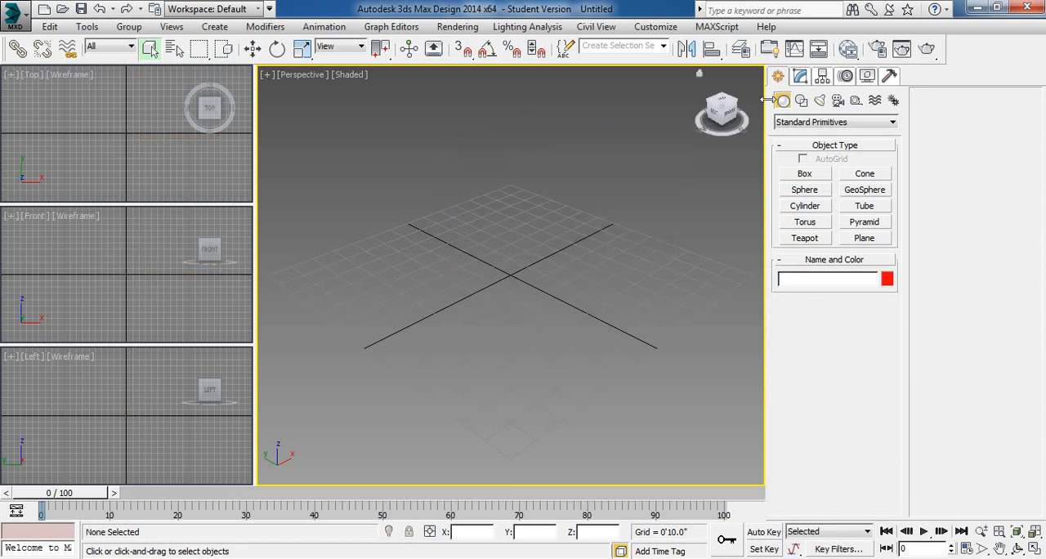
- Draw a box about 5'1" long, 5'10" wide and 4'7" high around the grid centre in the Perspective viewport
click(809, 175)
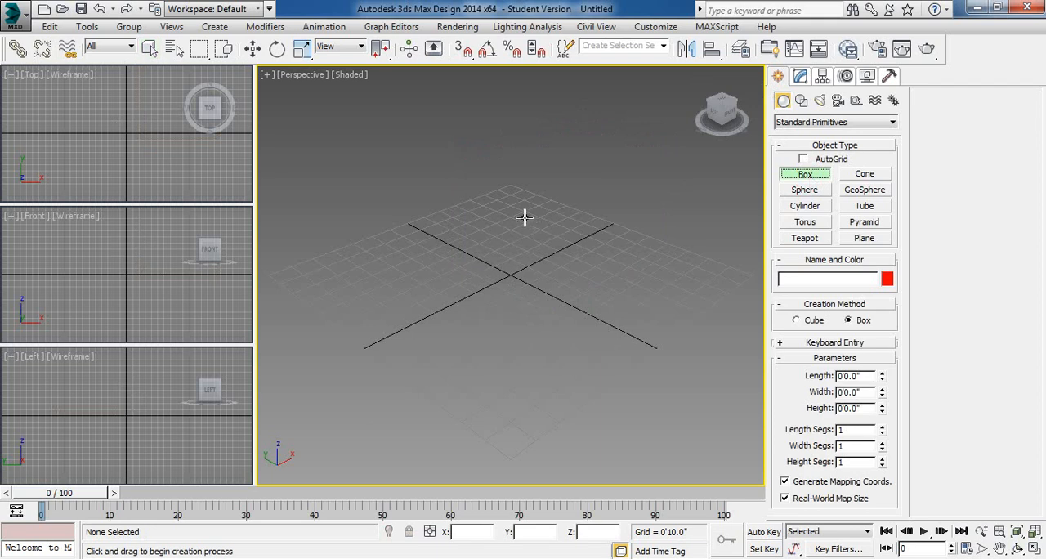
drag(525, 212, 510, 300)
drag(509, 313, 509, 314)
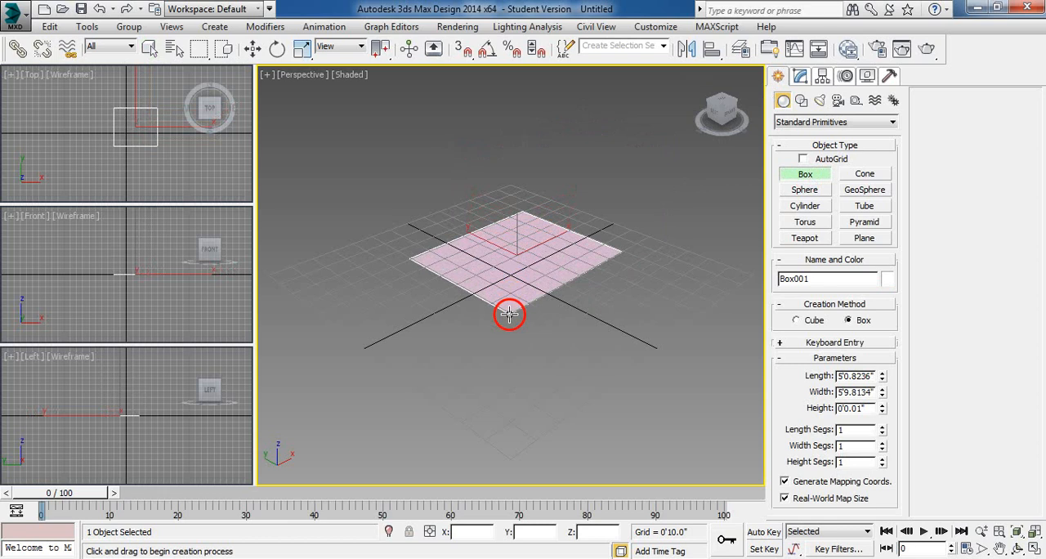
drag(509, 314, 509, 314)
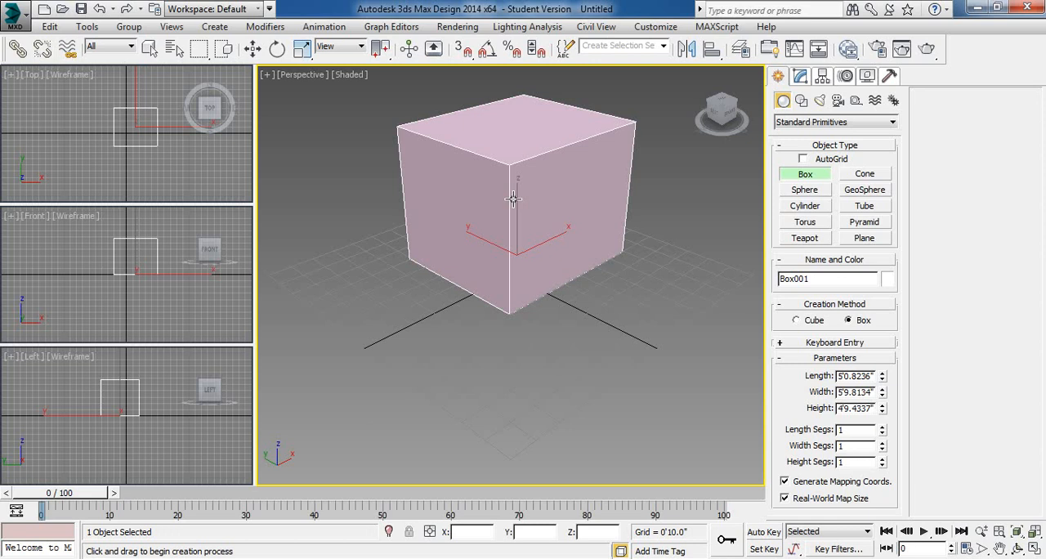
click(515, 199)
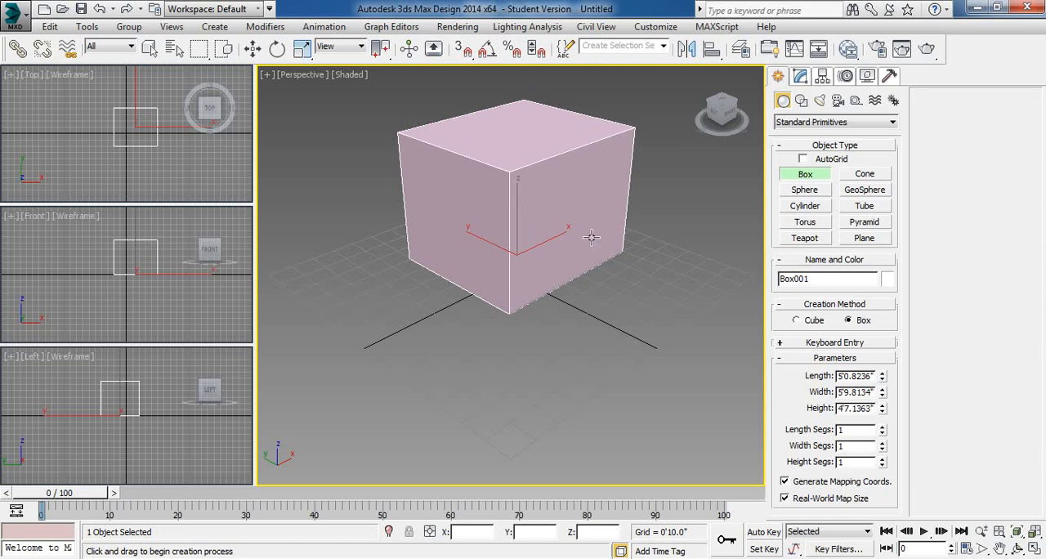
- Set the box's length and width to 4' and its height to 2', and delete the box
double_click(850, 377)
text(4)
key(Tab)
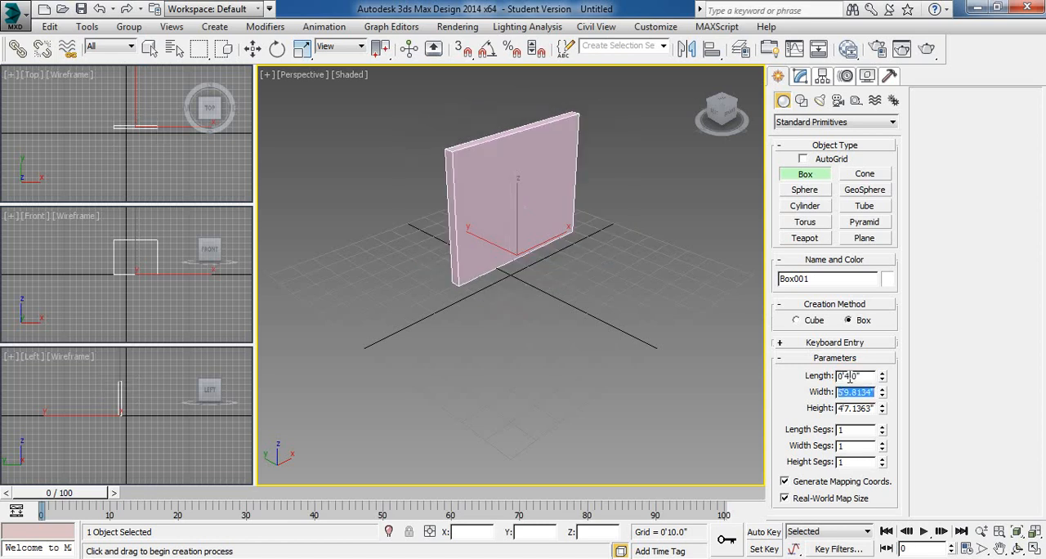
double_click(850, 378)
text(4')
key(Tab)
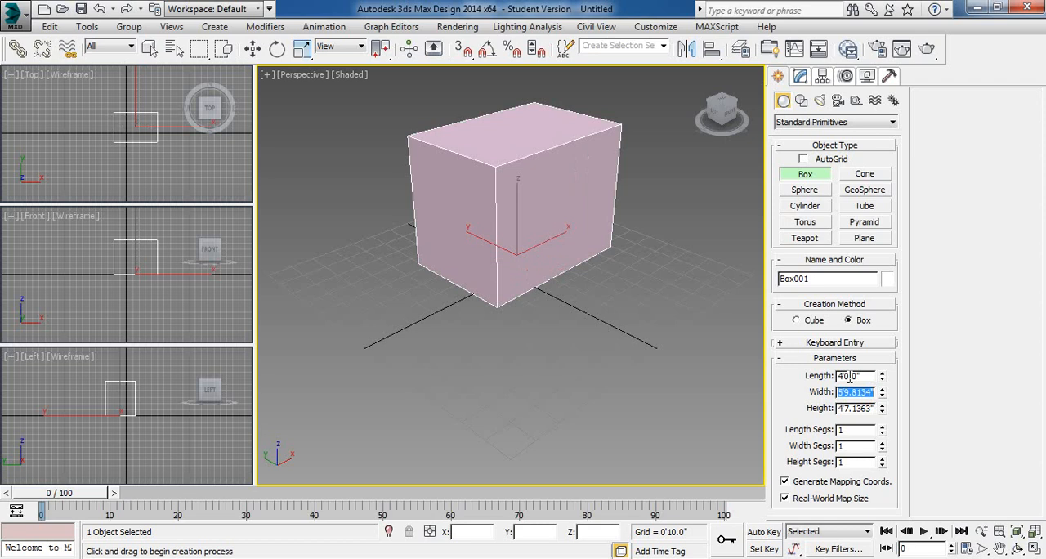
text(4')
key(Tab)
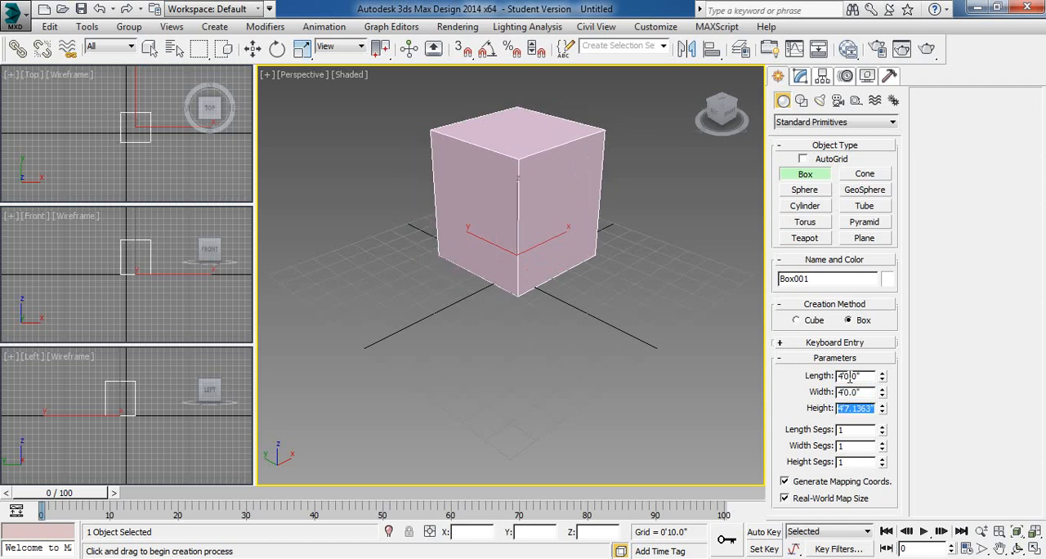
text(2')
key(Tab)
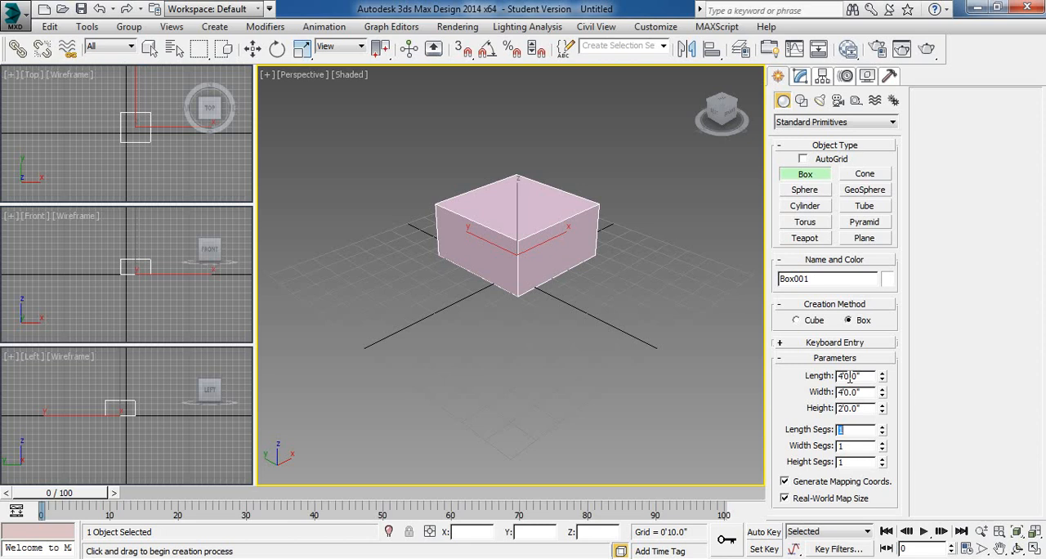
key(Escape)
key(Delete)
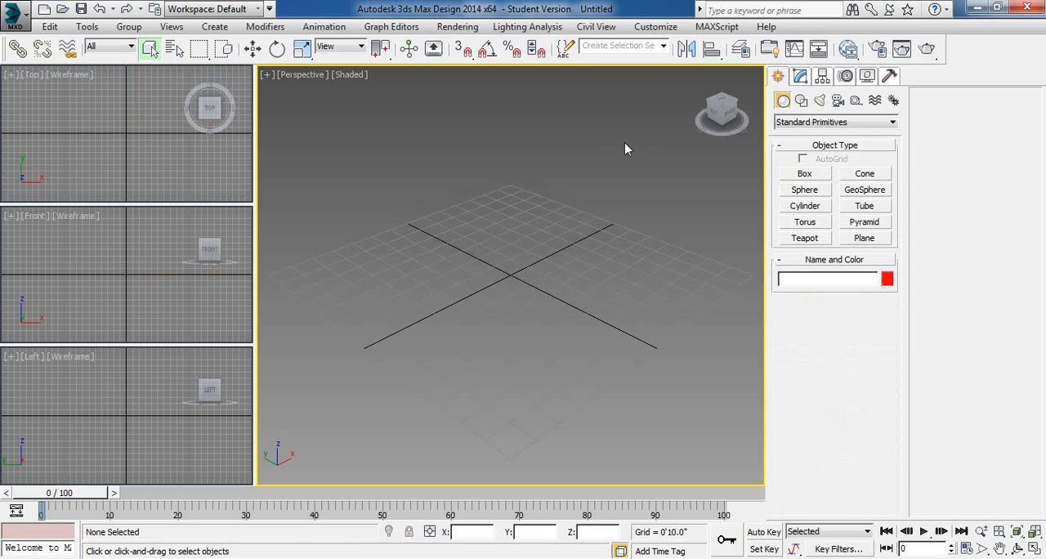
- Draw a box about 6'7" long, 9'2" wide and 3'2" high in Perspective and show its parameters for modifying
click(817, 171)
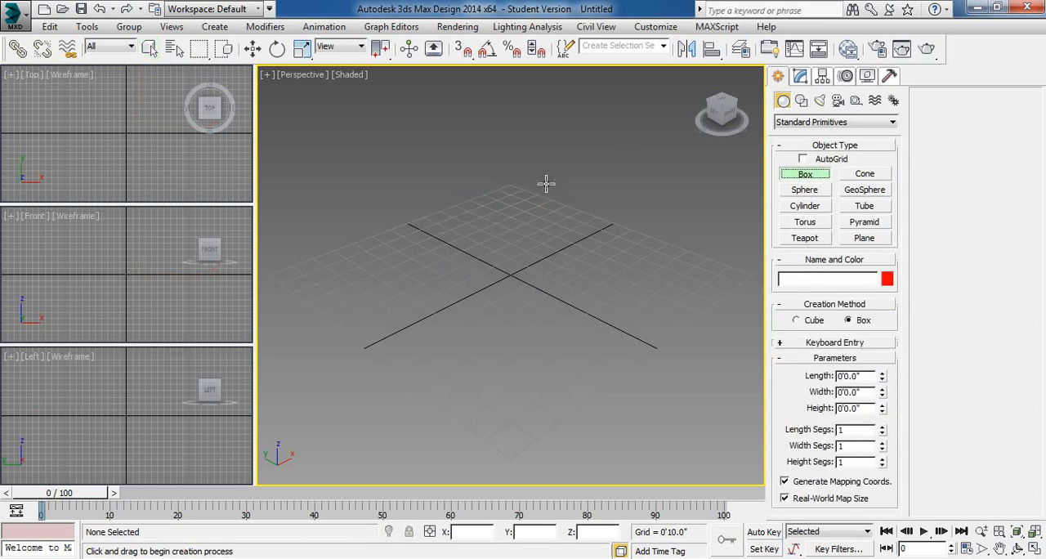
drag(545, 182, 485, 351)
click(485, 280)
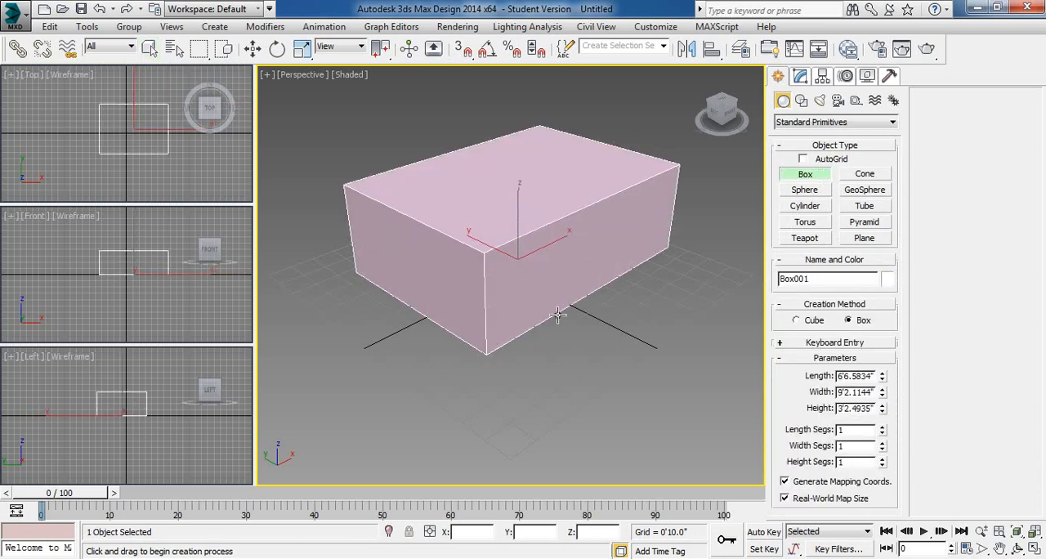
click(800, 75)
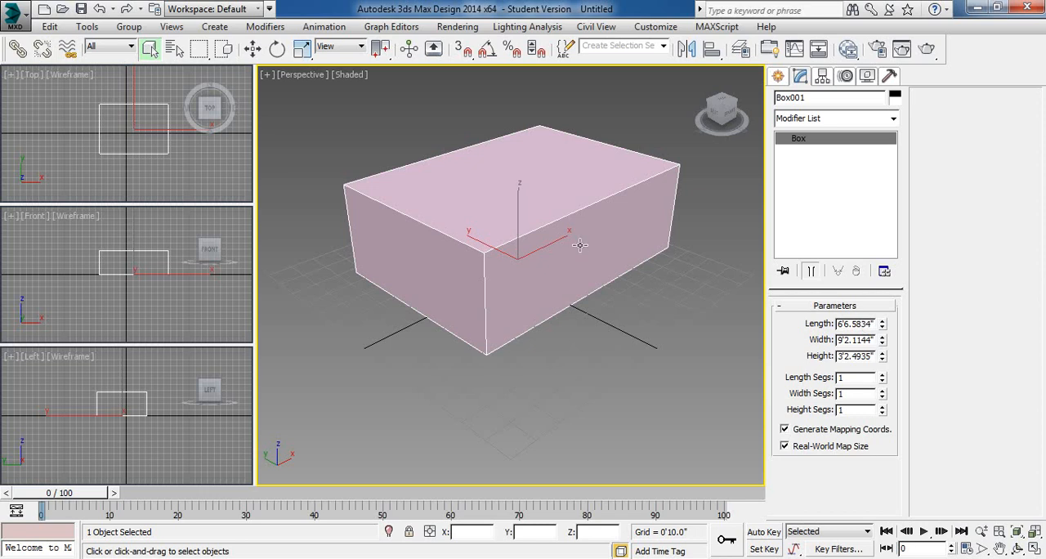
- Delete the existing box and draw one about 4'11" long, 5'8" wide and 2'7" high in the Perspective viewport
key(Delete)
click(782, 76)
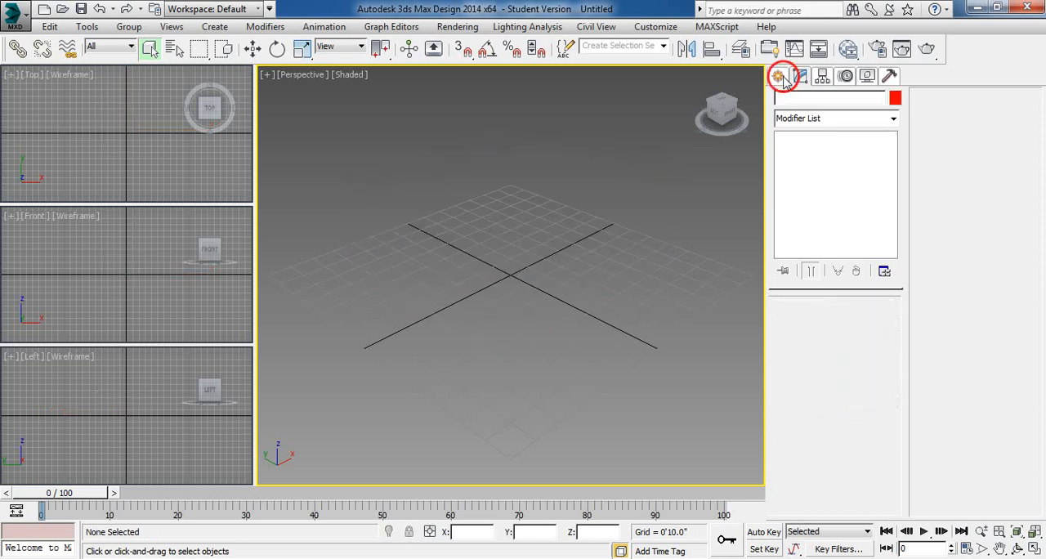
click(806, 174)
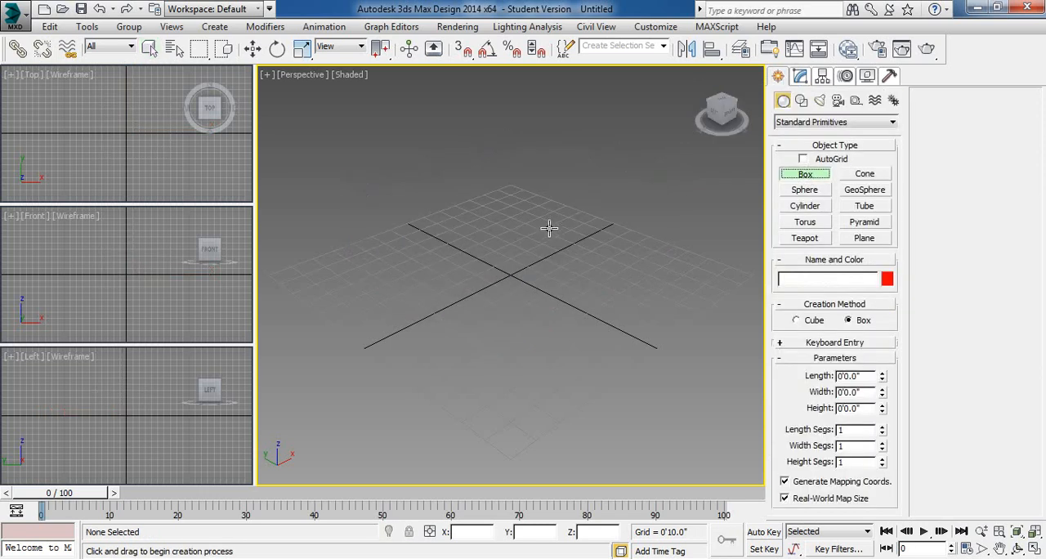
drag(548, 228, 532, 303)
click(537, 250)
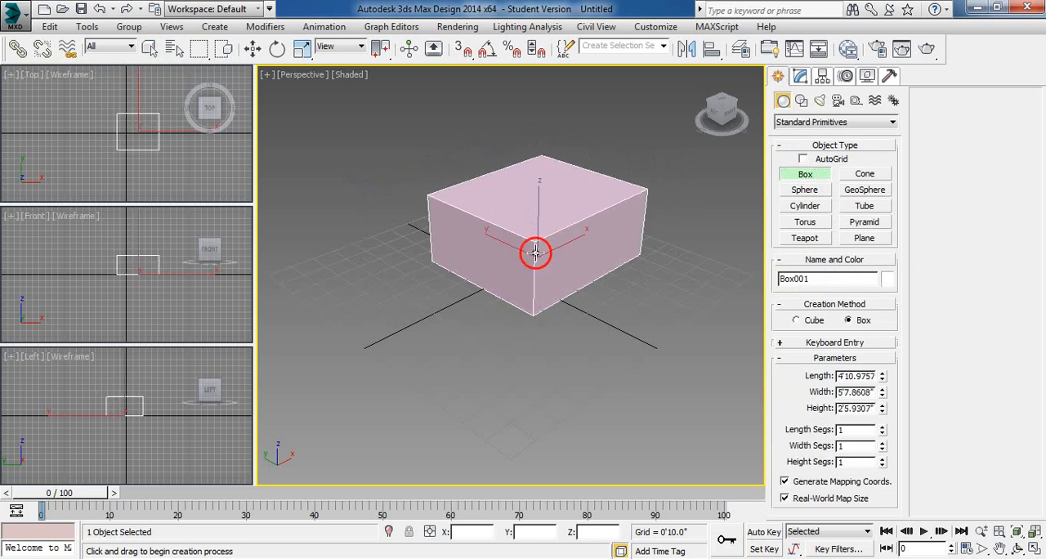
right_click(638, 271)
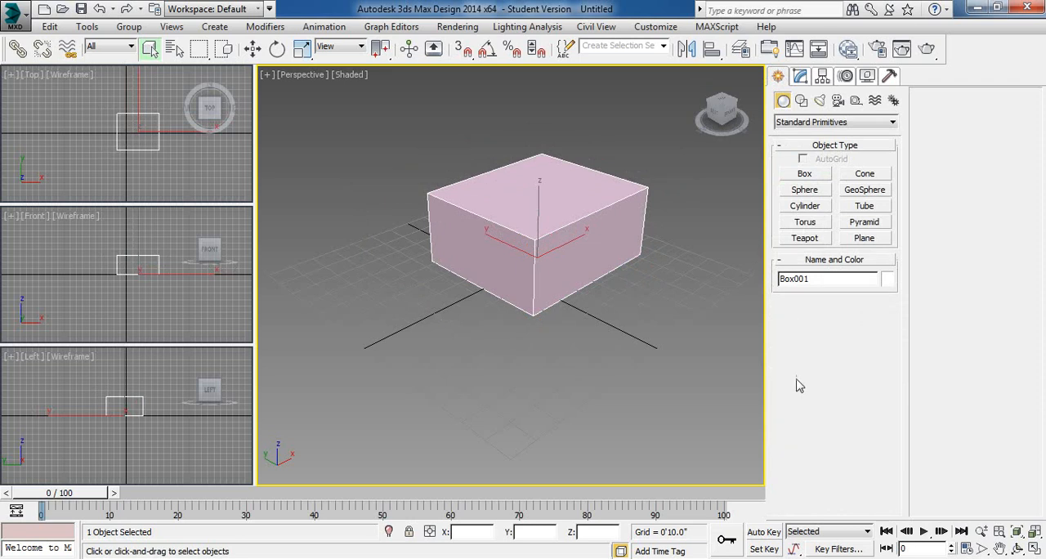
- Deselect and reselect the box to show its parameters for modifying, and delete the box
click(711, 381)
click(800, 75)
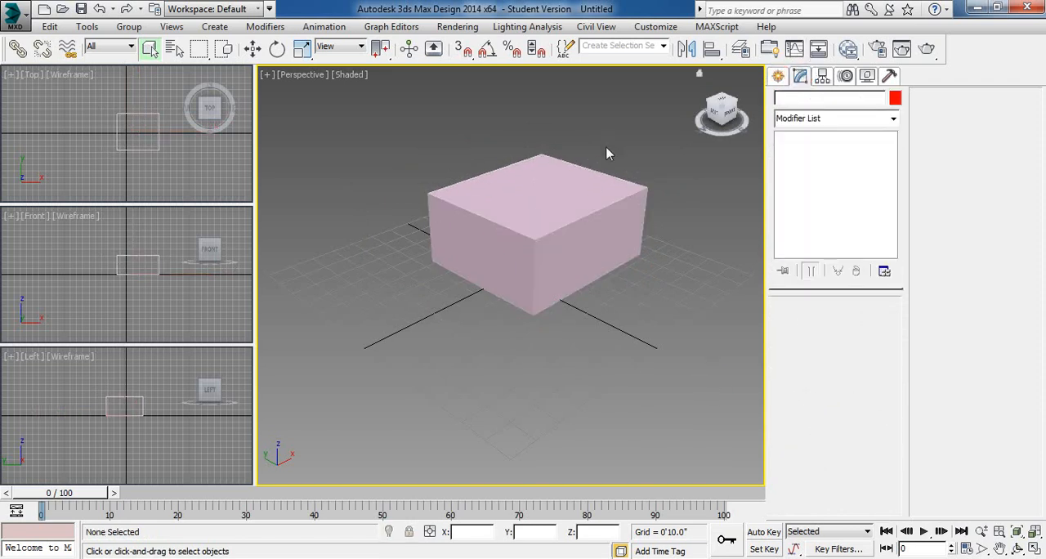
click(600, 190)
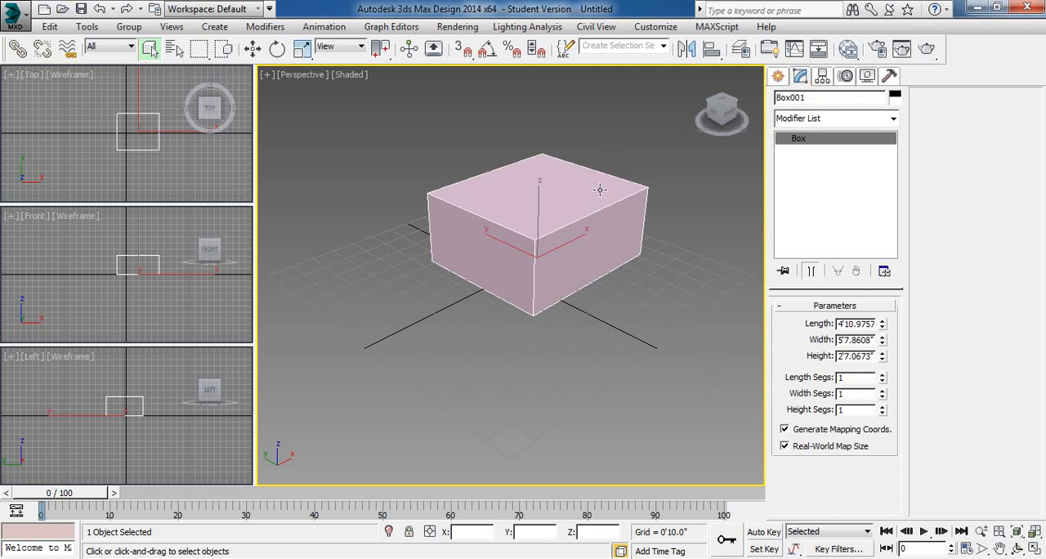
click(630, 278)
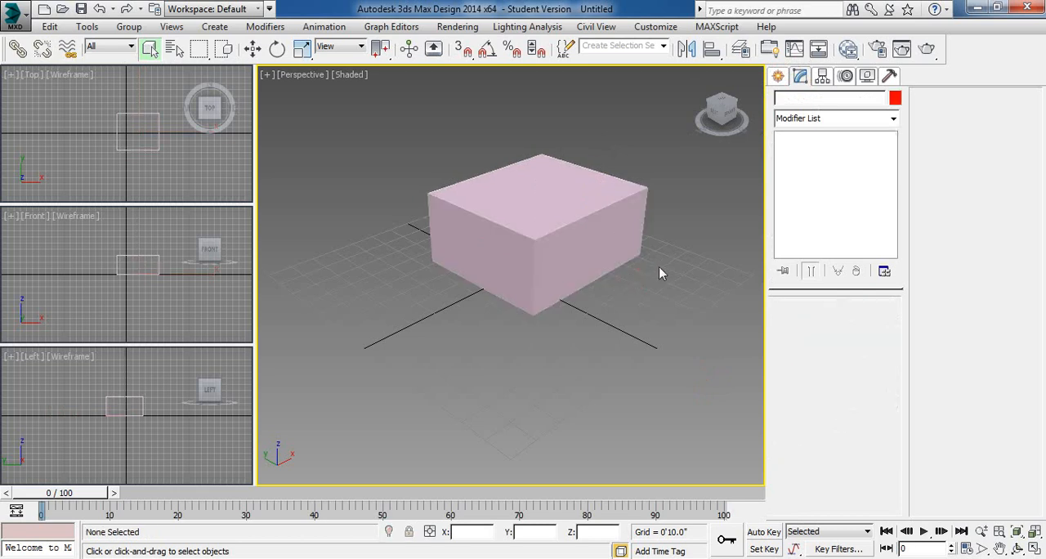
click(572, 136)
click(542, 239)
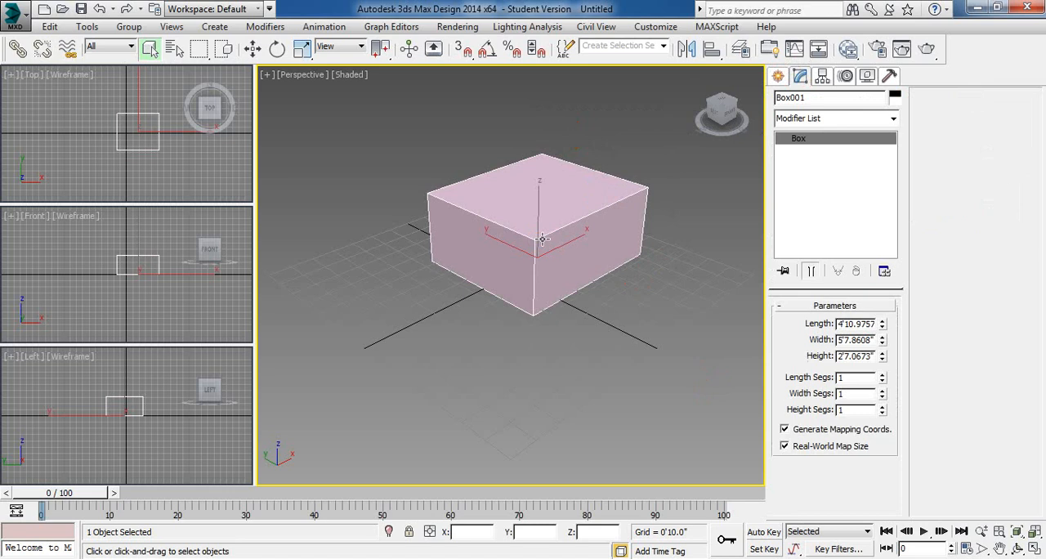
key(Delete)
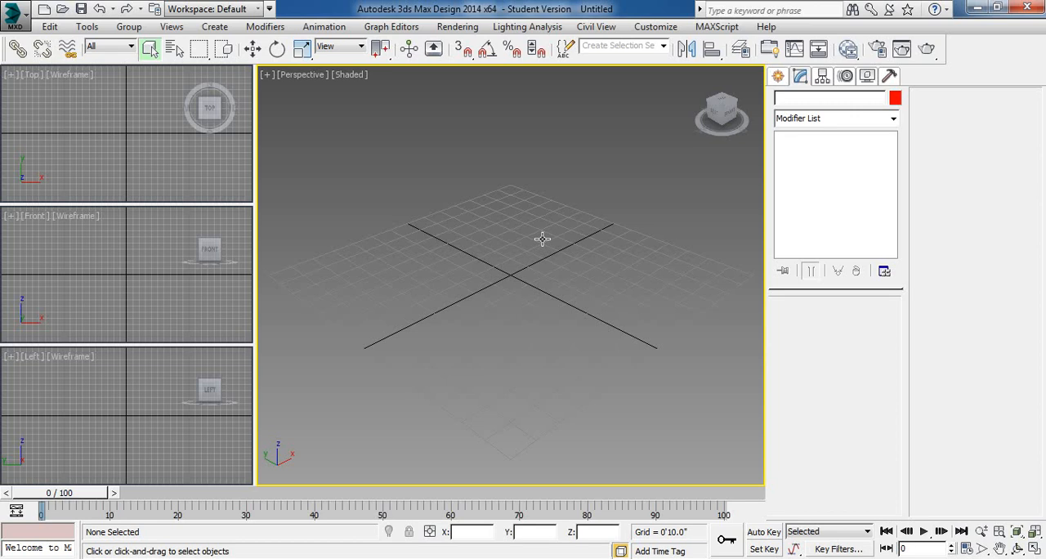
- Create a box 4' long, 4' wide and 2' high at the origin using keyboard entry
click(778, 76)
click(813, 176)
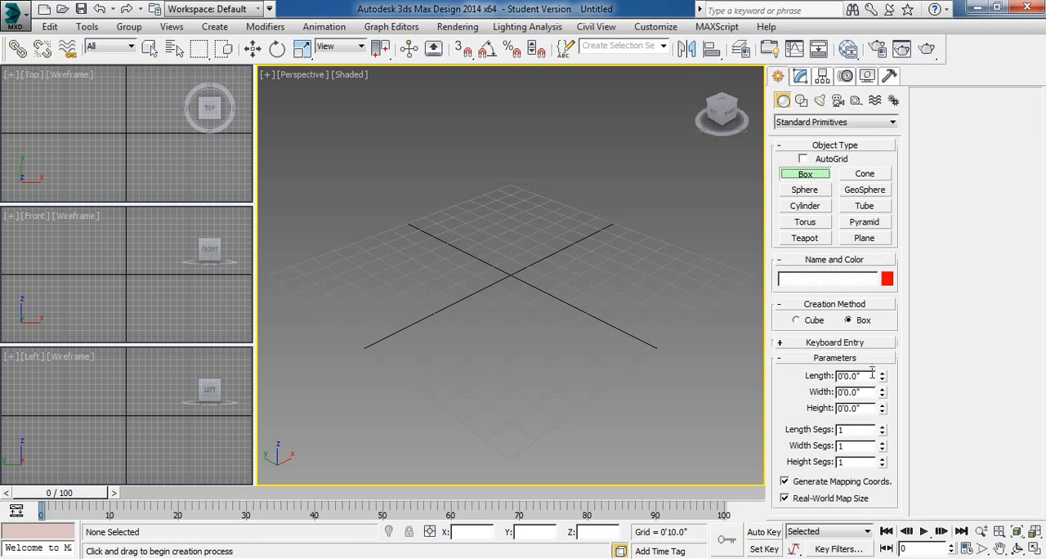
click(781, 344)
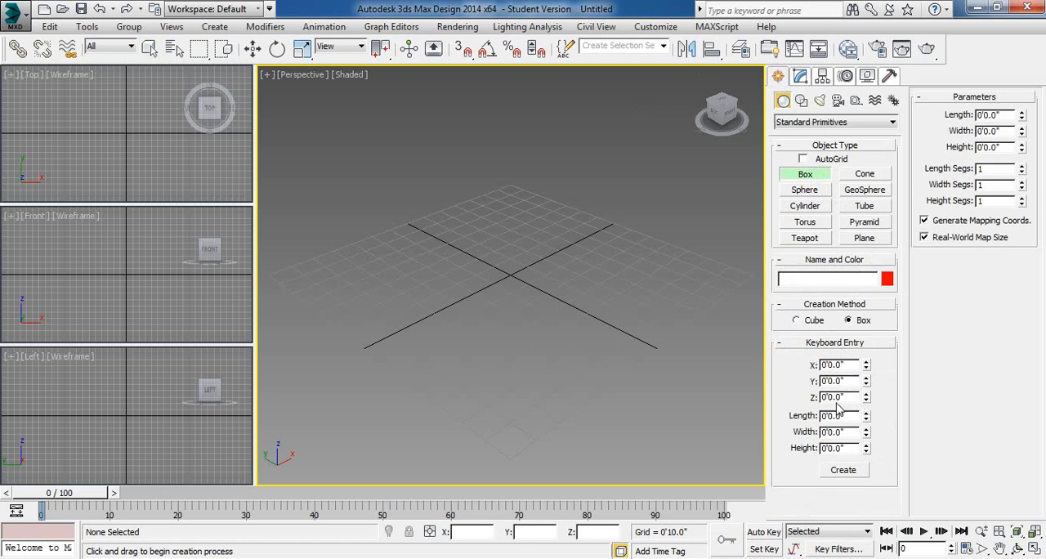
click(841, 415)
text(4)
key(Tab)
text(4)
key(Tab)
text(2)
key(Tab)
click(836, 471)
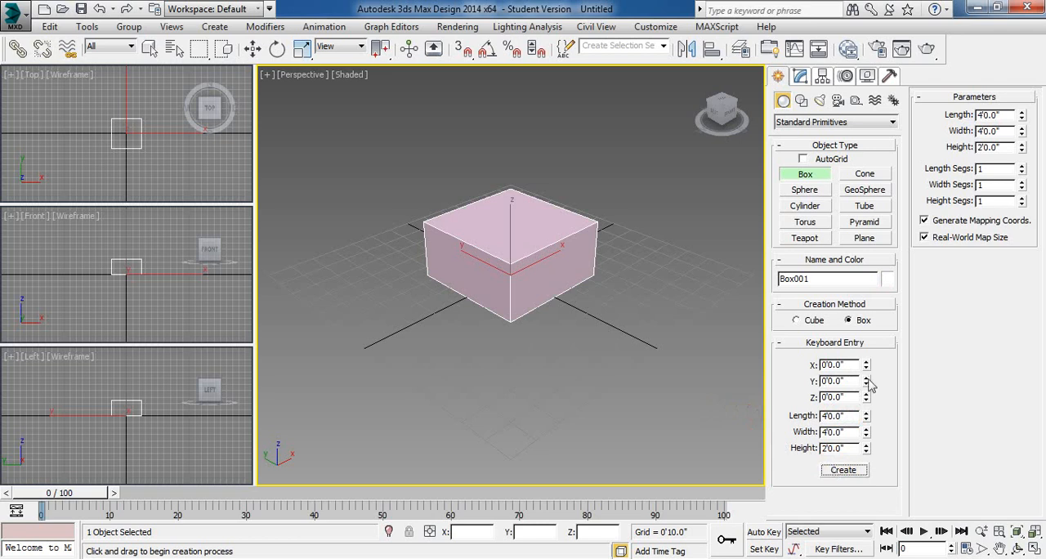
- Try a keyboard-entry X of 1'8.51" and length of 26'1.92", and set the existing box's length to 5'8.16"
drag(868, 365, 915, 393)
mouse_move(867, 414)
mouse_down()
mouse_move(874, 430)
mouse_move(876, 299)
mouse_move(877, 417)
mouse_up()
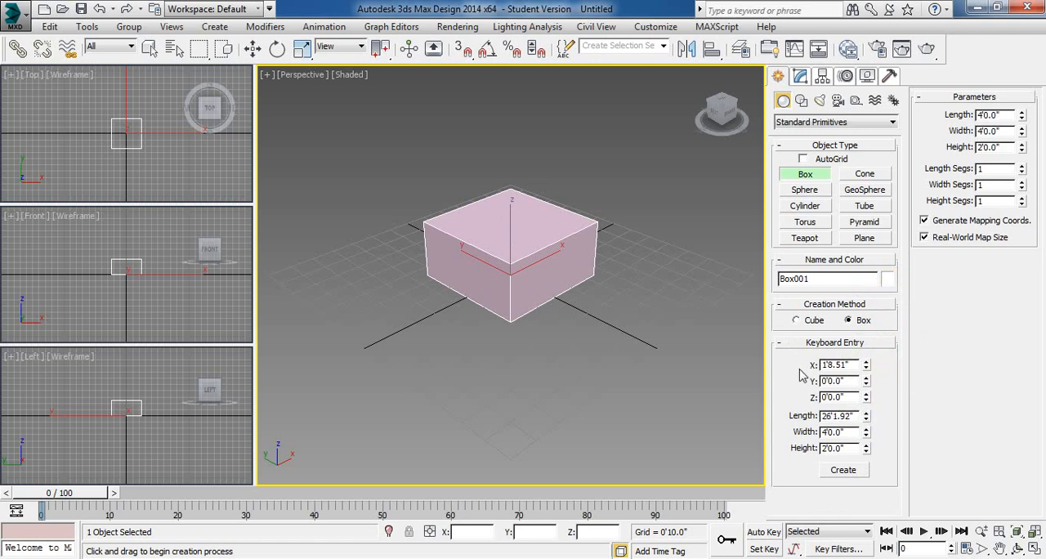
click(783, 344)
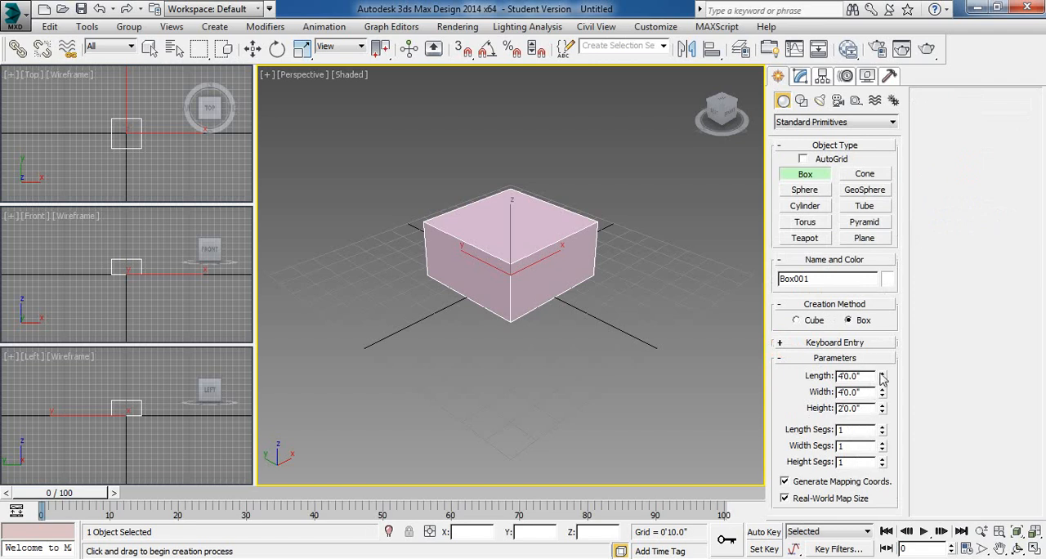
drag(882, 376, 916, 402)
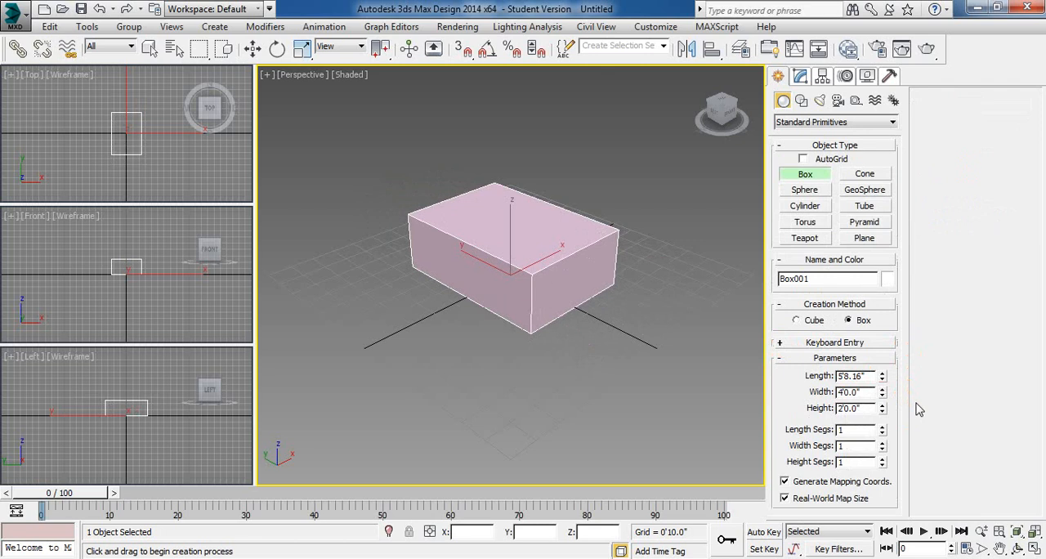
- End box creation, reselect the box to show its parameters for modifying, and delete it
right_click(684, 333)
click(685, 336)
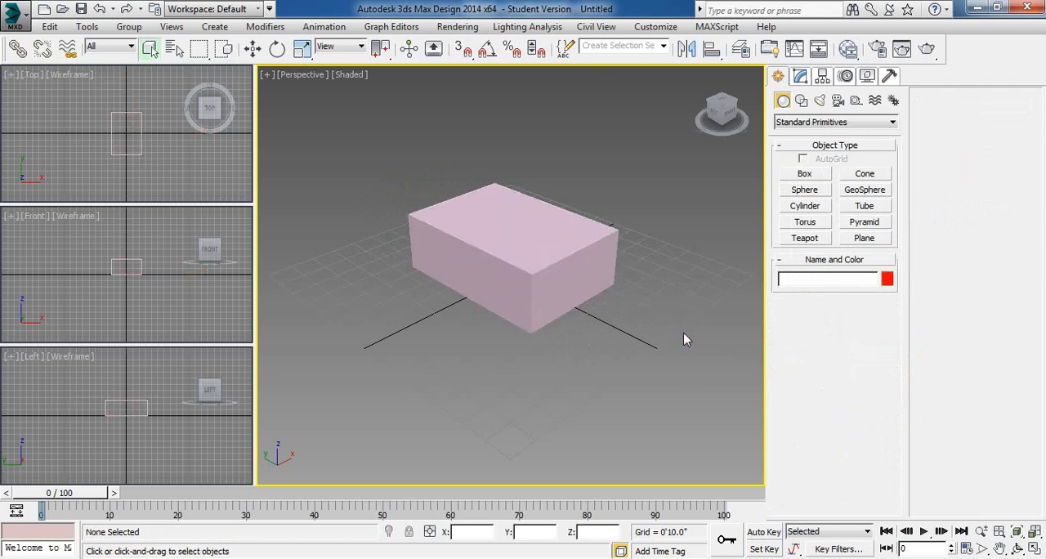
click(579, 237)
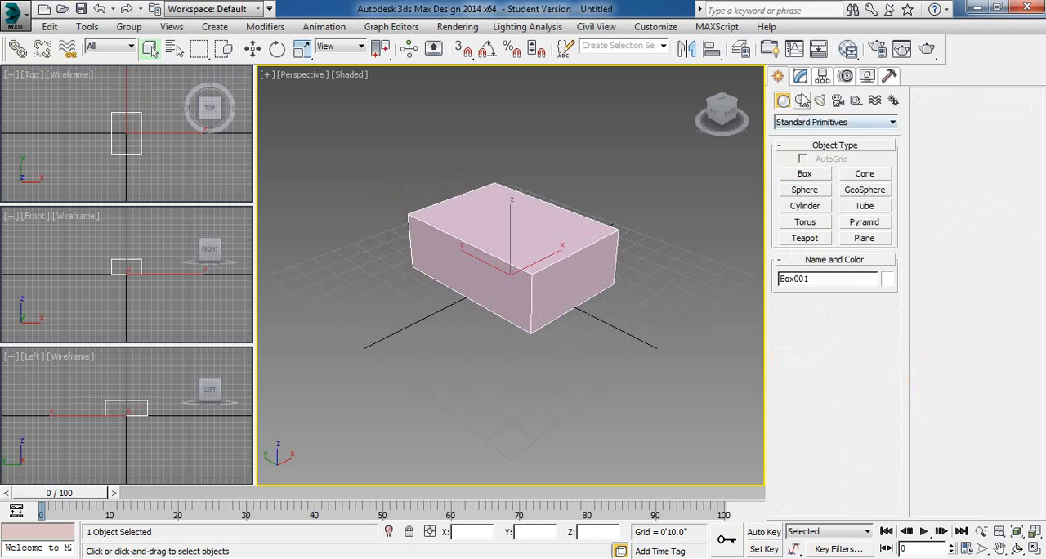
click(801, 78)
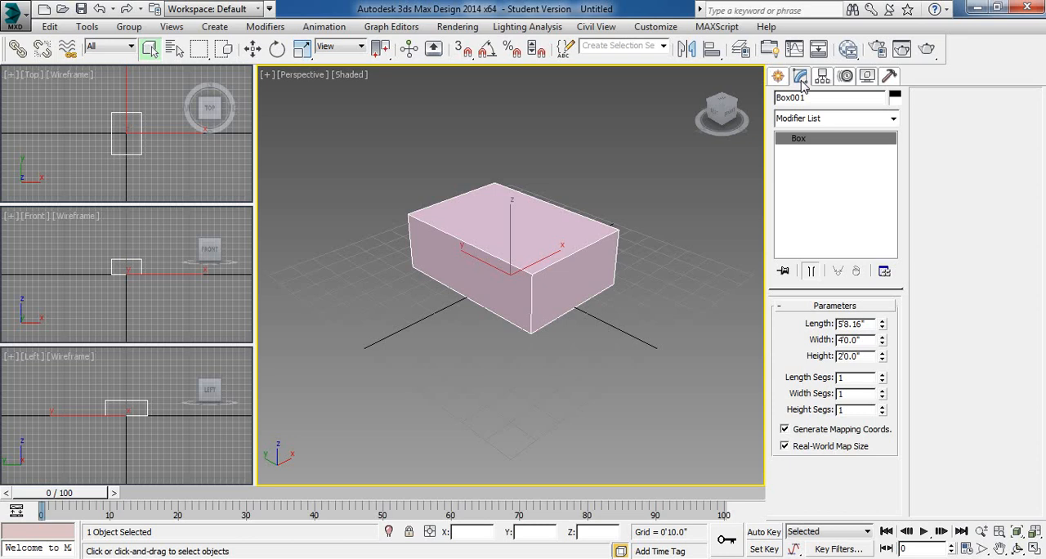
key(Delete)
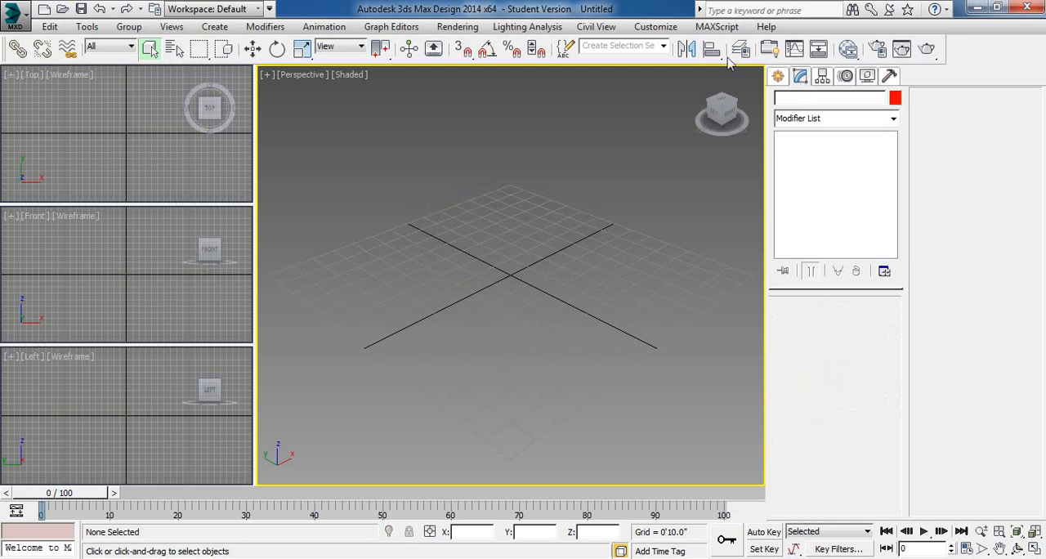
- Draw a cube about 7' per side around the grid centre with the Cube creation method, and undo it
click(777, 76)
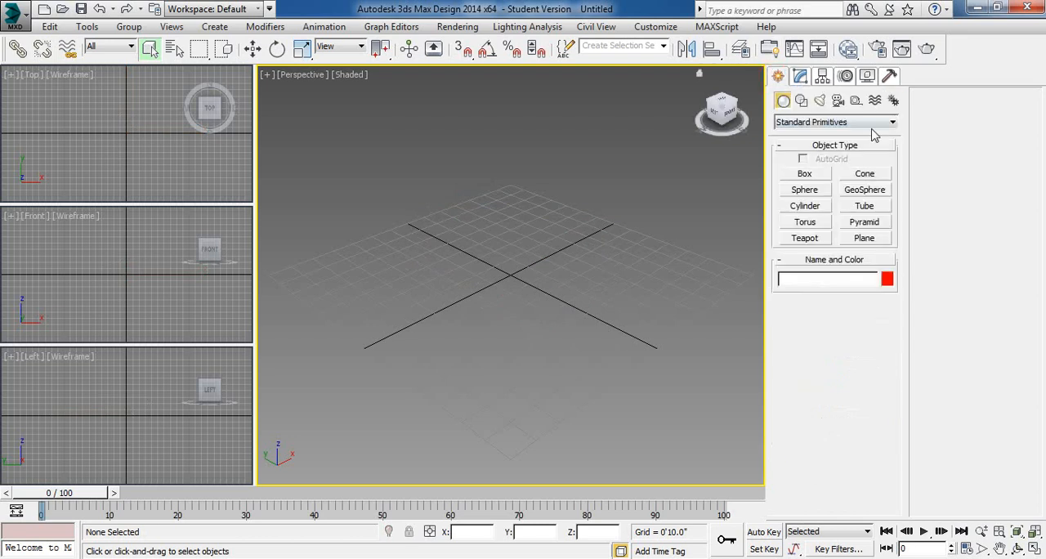
click(806, 174)
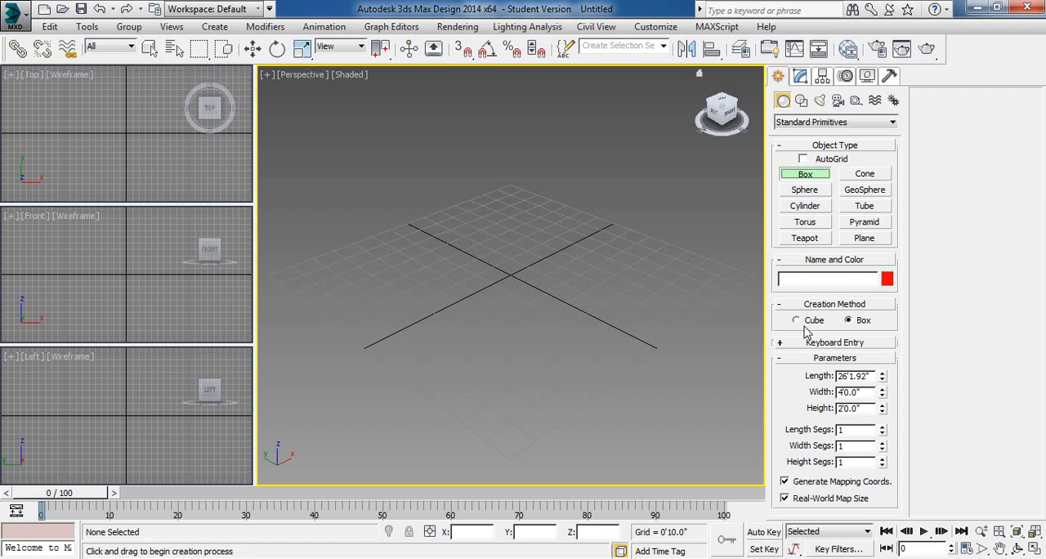
click(799, 320)
drag(507, 273, 593, 313)
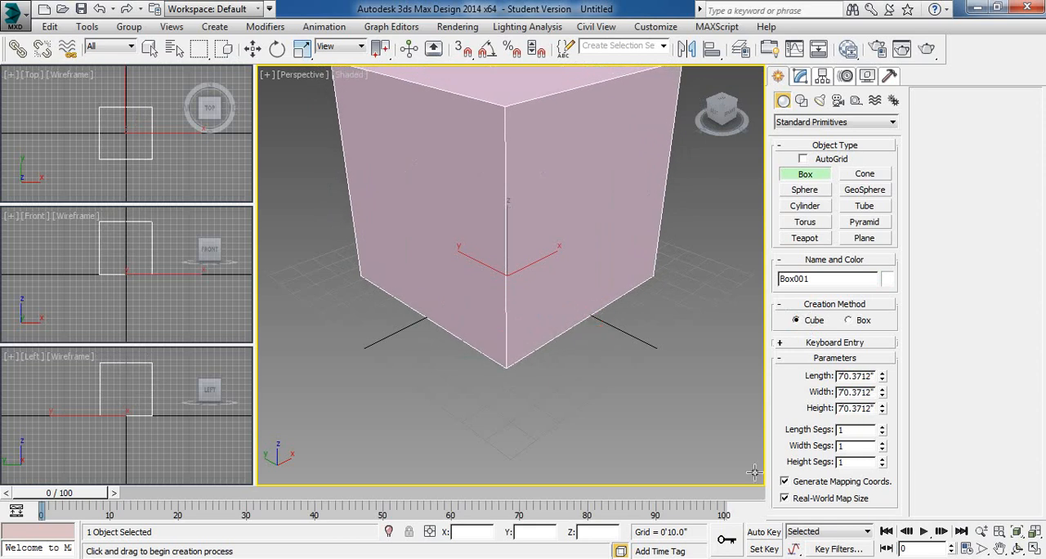
key(ctrl+z)
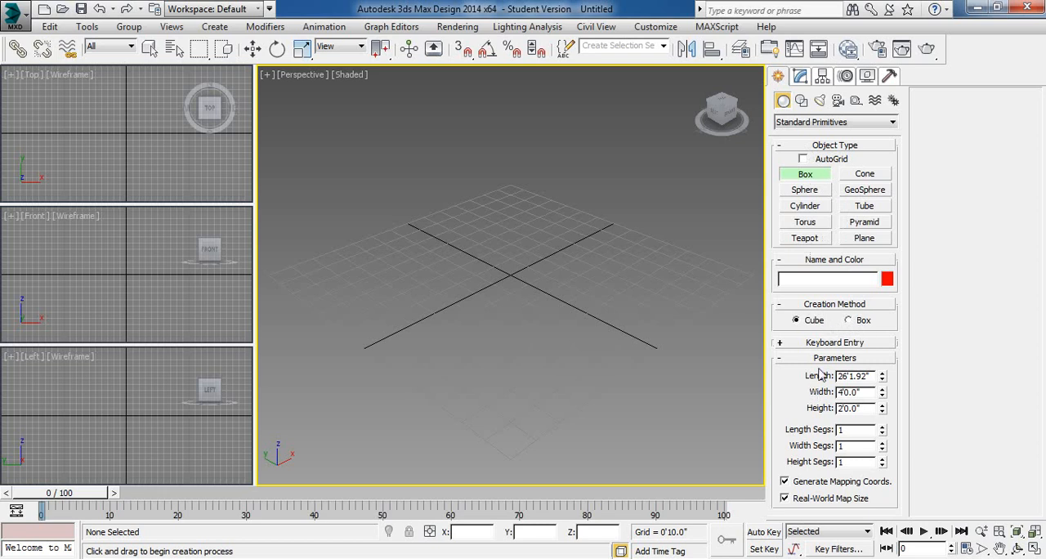
- Draw a box about 10" long, 10" wide and 6'5" high with 20 height segments near the grid centre, using the Box creation method
click(861, 330)
click(860, 463)
text(20)
drag(514, 263, 515, 280)
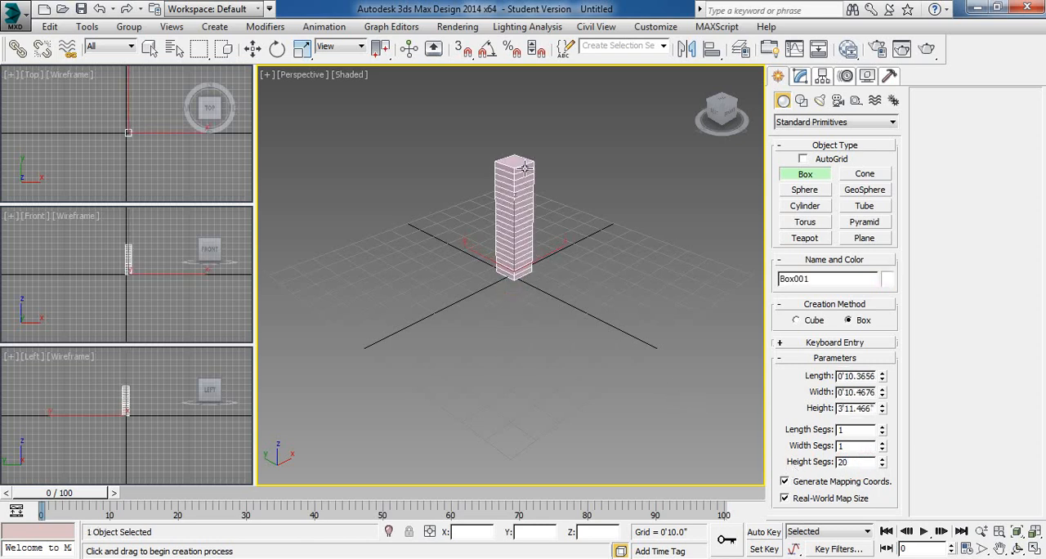
click(516, 93)
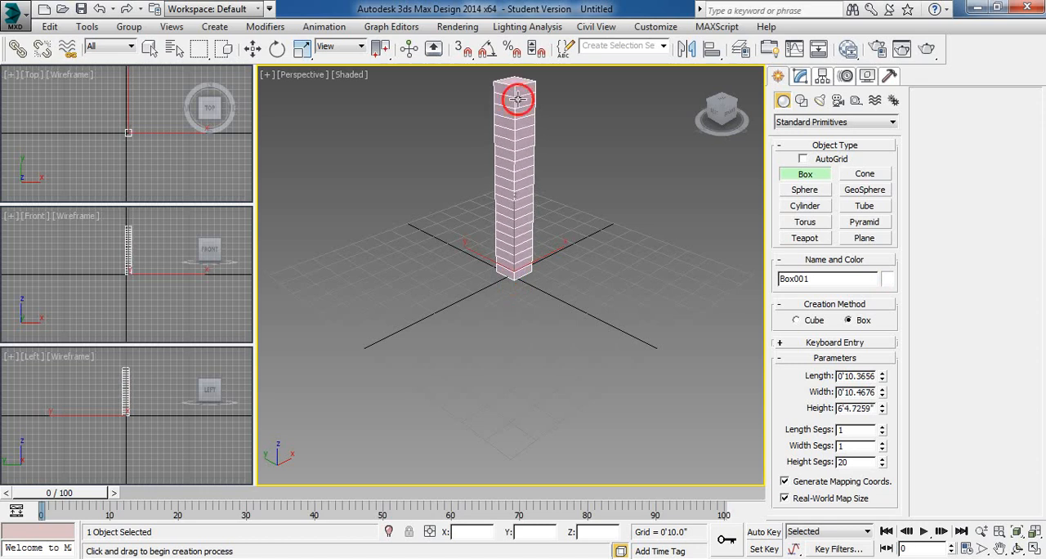
right_click(592, 136)
click(592, 139)
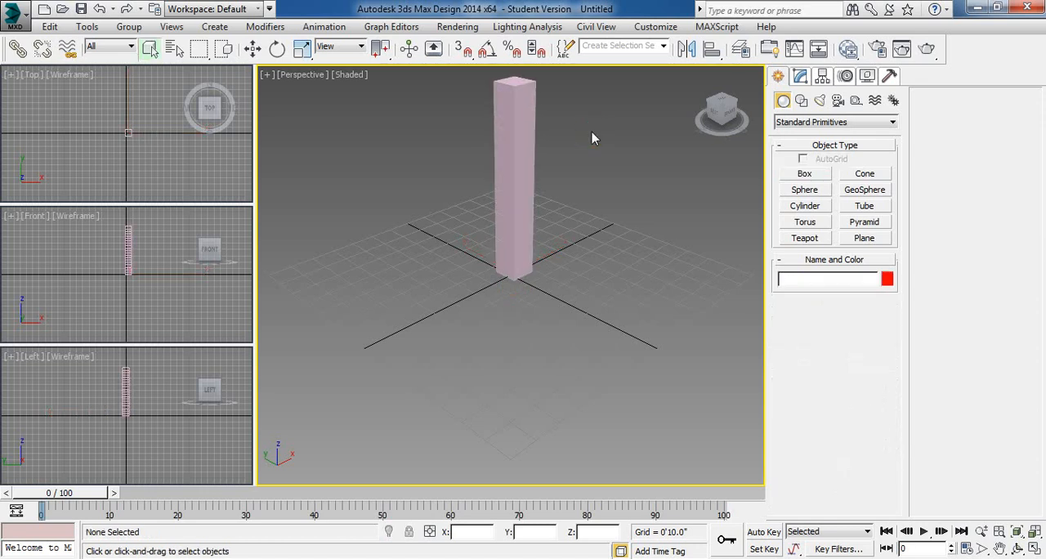
- Select and deselect the tall box repeatedly to examine its segment lines in the Perspective viewport
click(523, 159)
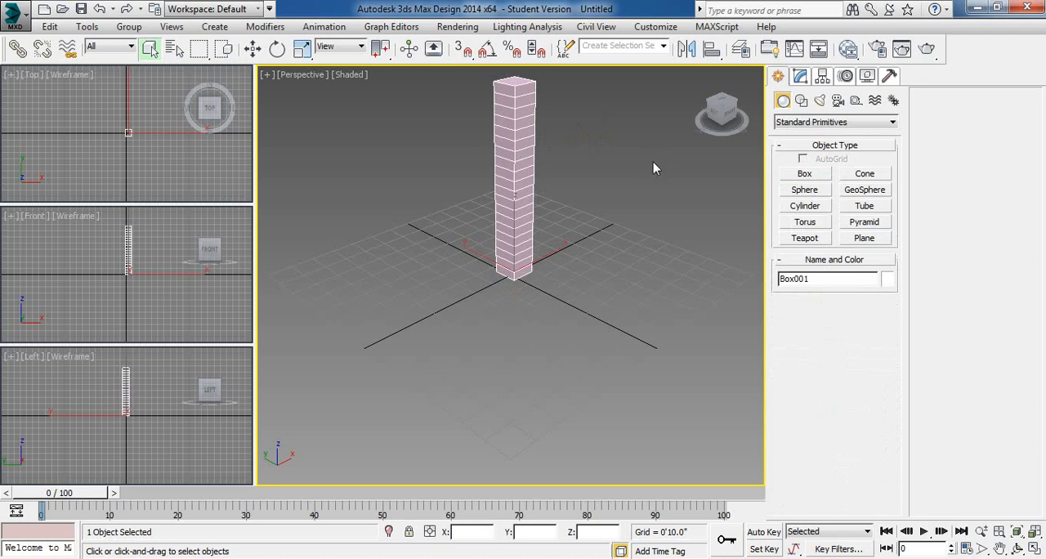
click(621, 170)
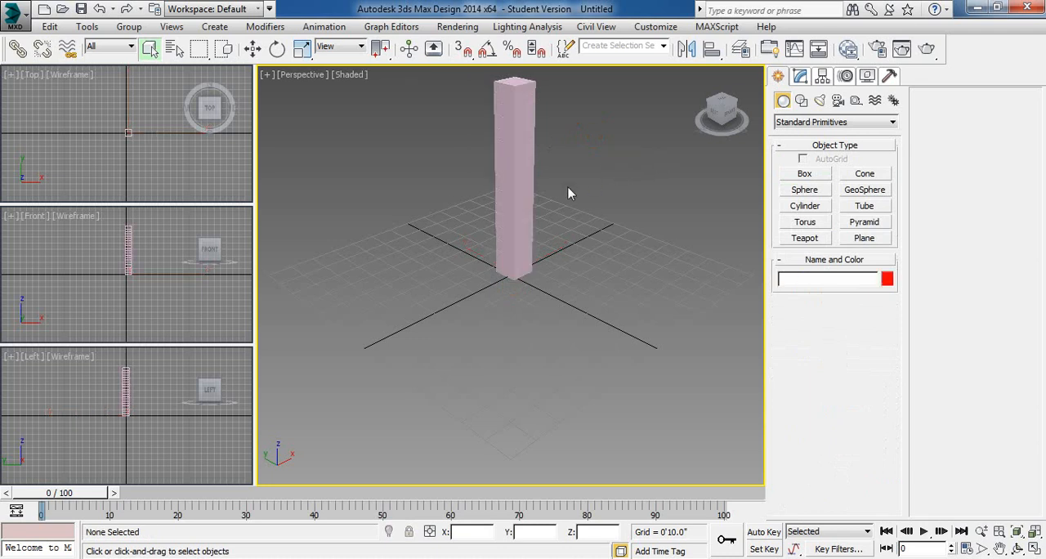
click(500, 112)
click(597, 180)
click(520, 133)
- Turn on Edged Faces in Perspective to compare the box selected and unselected, and turn the option off again
key(F4)
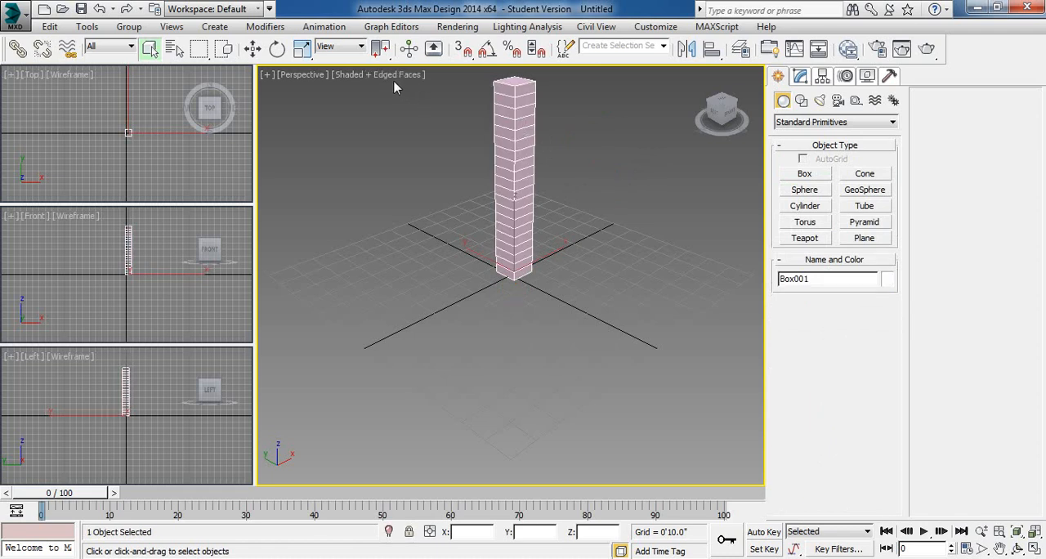
click(401, 126)
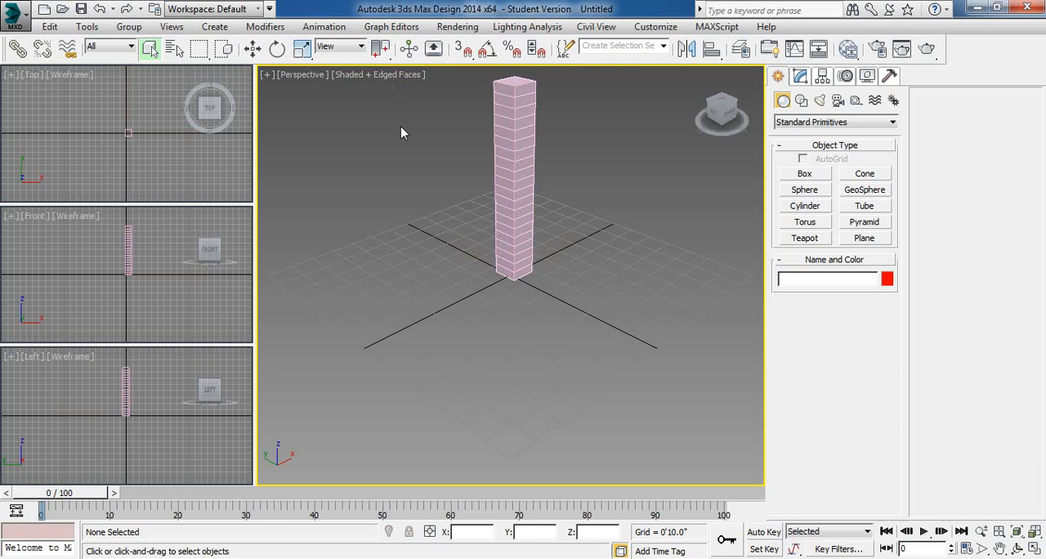
click(516, 157)
click(426, 173)
key(F4)
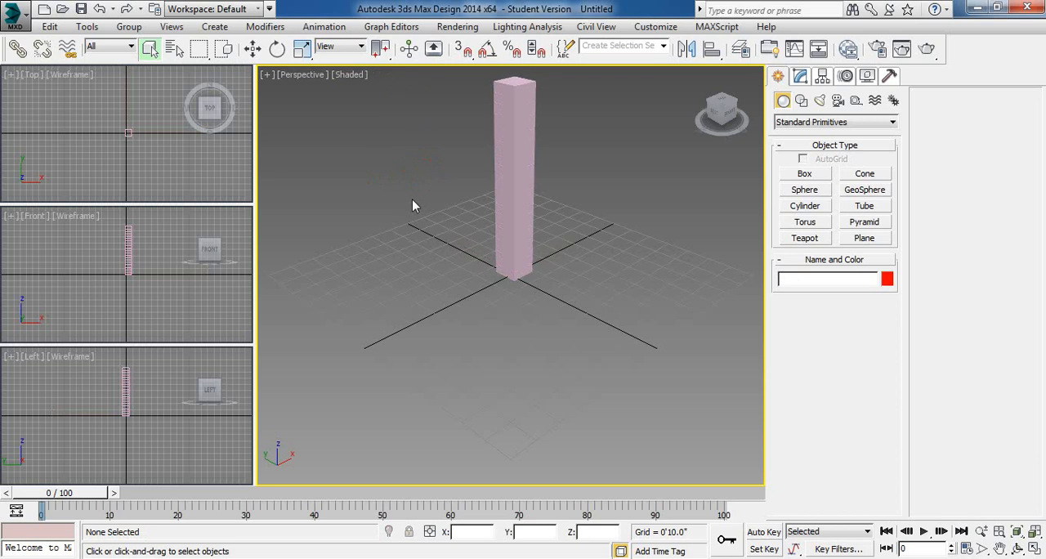
- Select the tall box and apply a Bend modifier to it
click(512, 140)
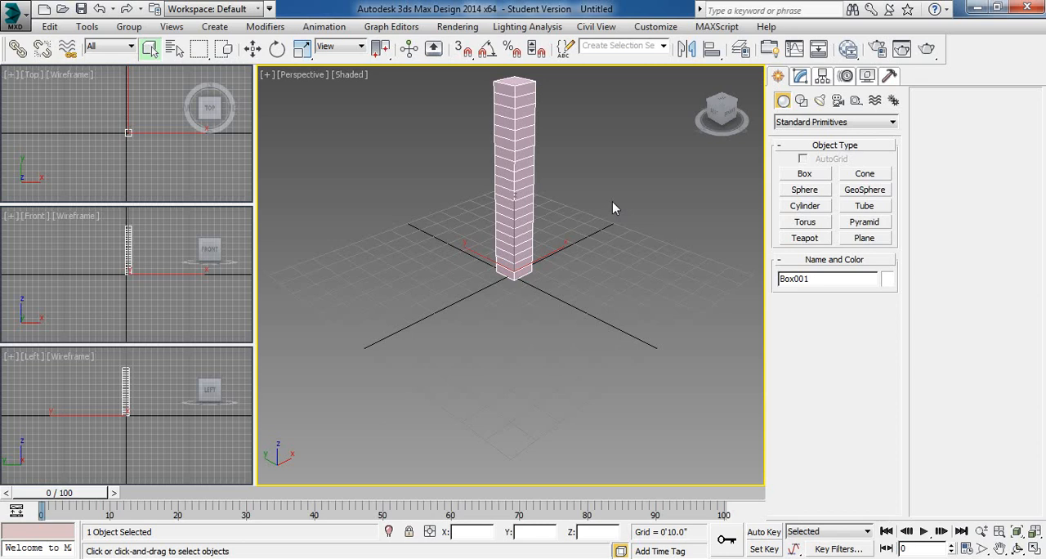
click(800, 76)
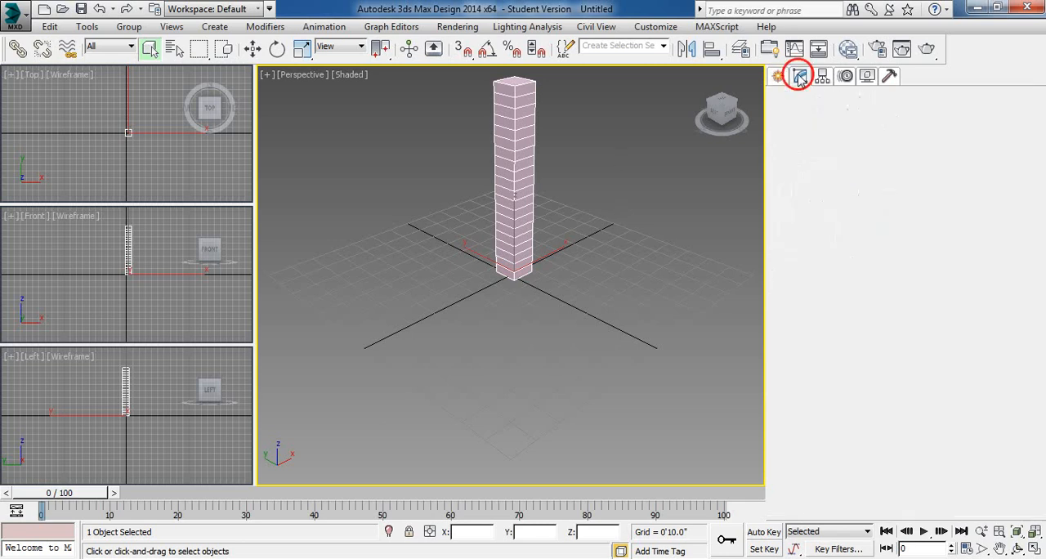
click(798, 119)
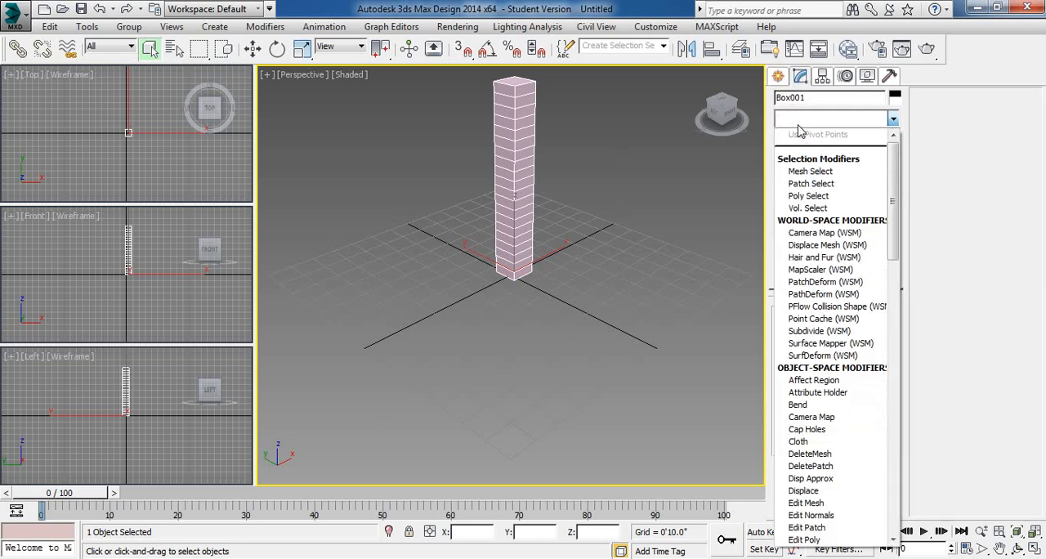
key(b)
click(806, 135)
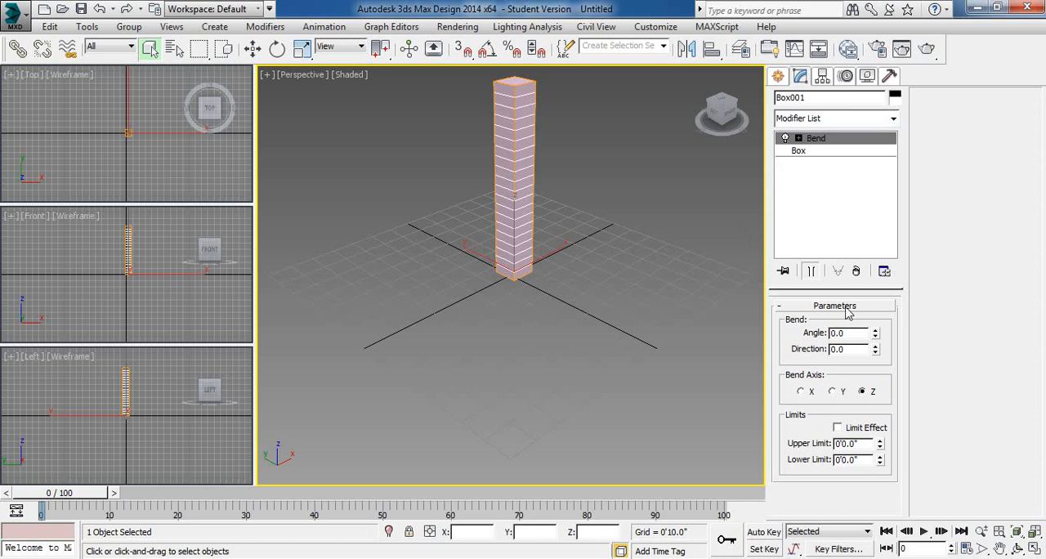
- Set the Bend angle to 157 degrees, and deselect and reselect the box to check its curved shape
drag(876, 333, 904, 337)
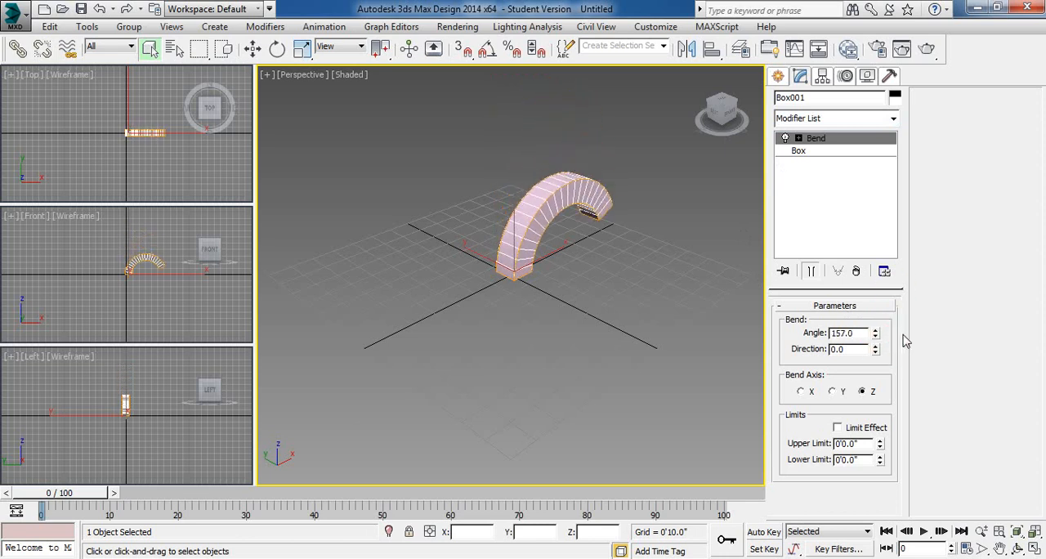
click(700, 333)
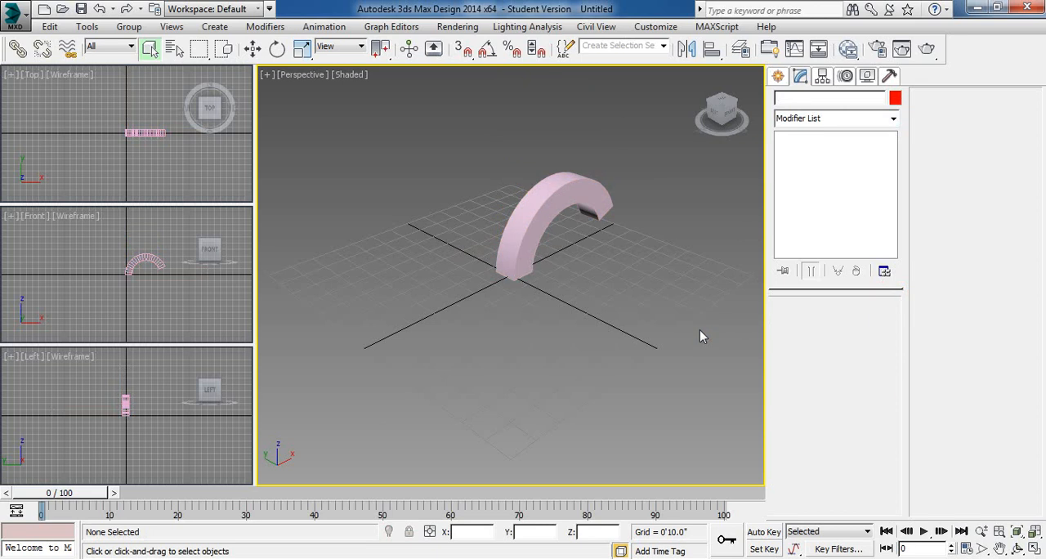
click(581, 204)
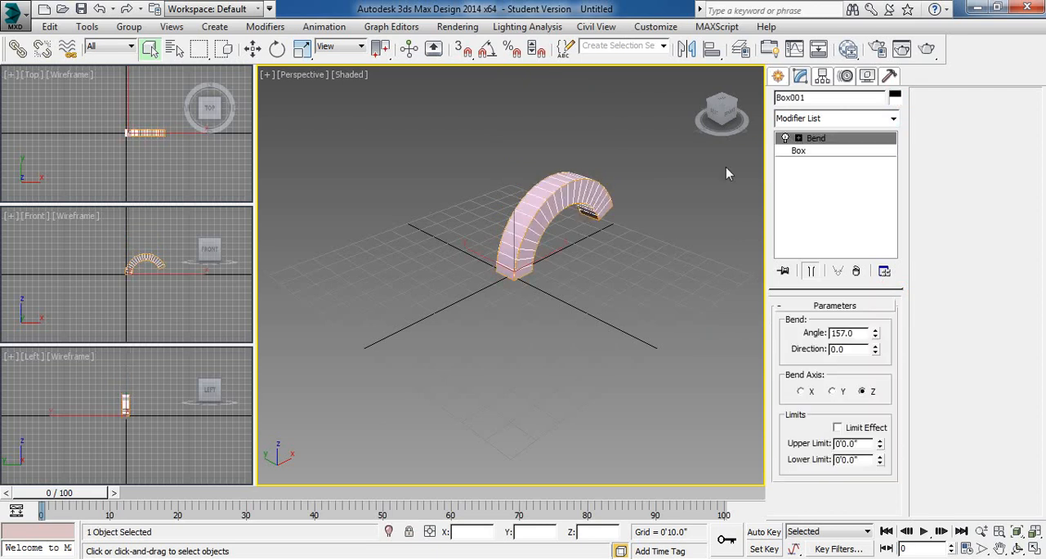
- Reduce the bent box's height segments to 1 at the base Box level, and raise them gradually to 17 to smooth the curve
click(798, 150)
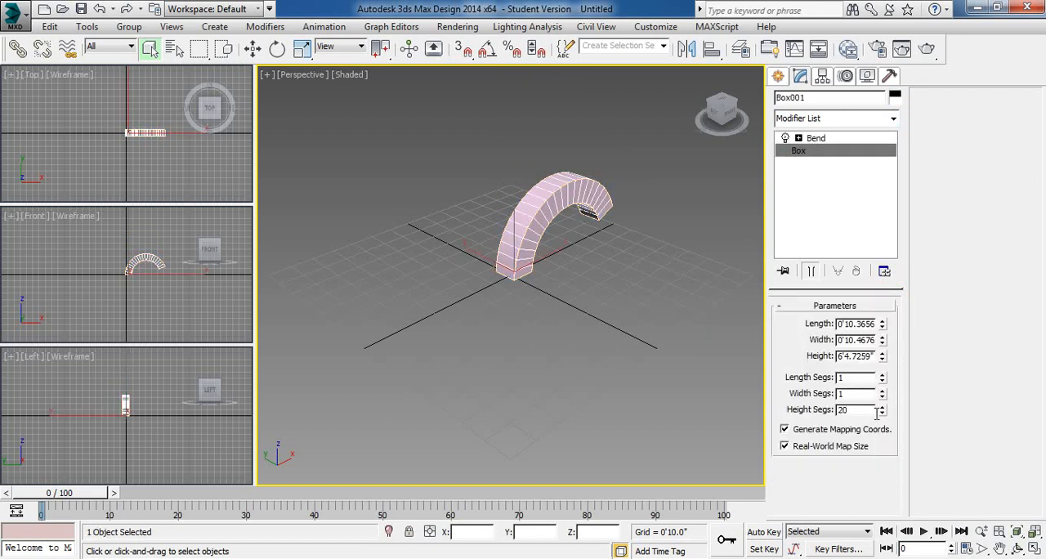
drag(882, 412, 883, 418)
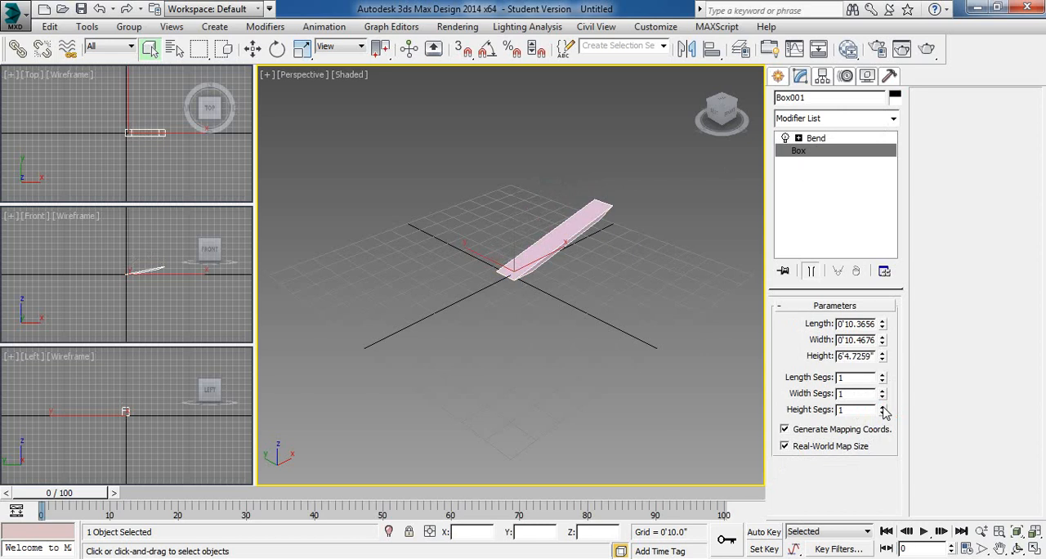
click(884, 406)
click(884, 407)
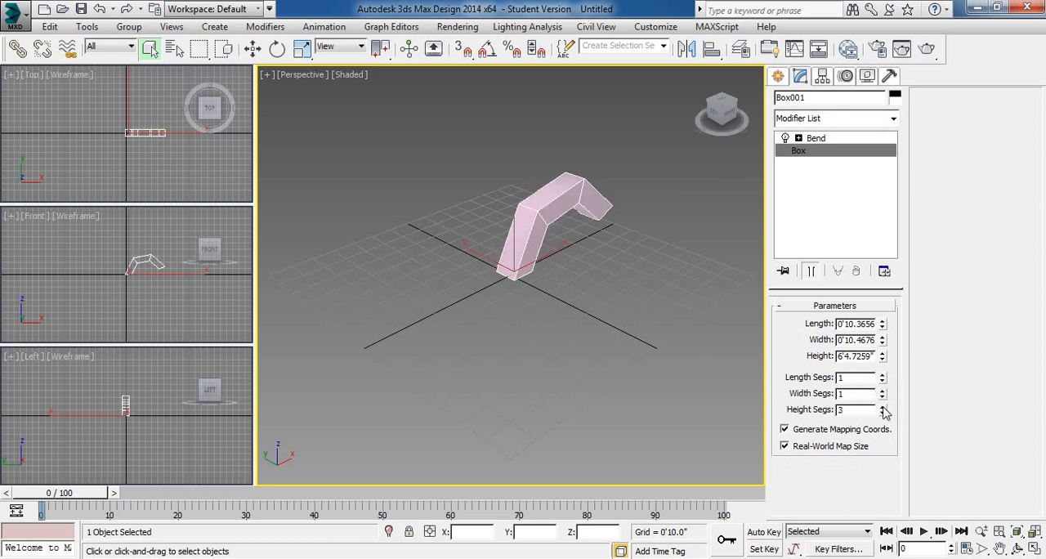
click(884, 406)
click(884, 407)
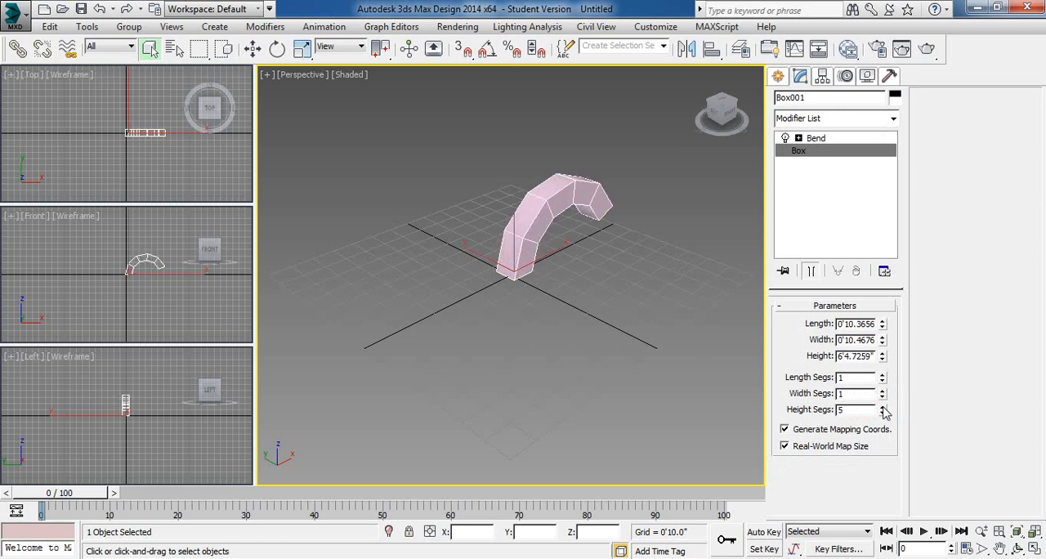
click(883, 406)
click(884, 406)
click(884, 406)
click(884, 406)
click(884, 407)
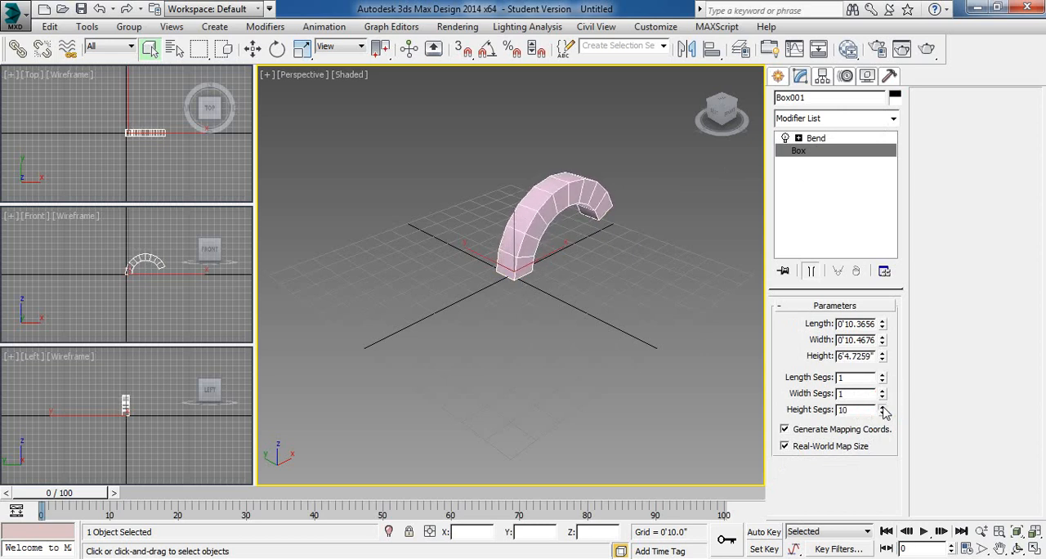
click(884, 406)
click(884, 406)
click(883, 406)
click(883, 406)
click(883, 407)
click(884, 406)
click(884, 406)
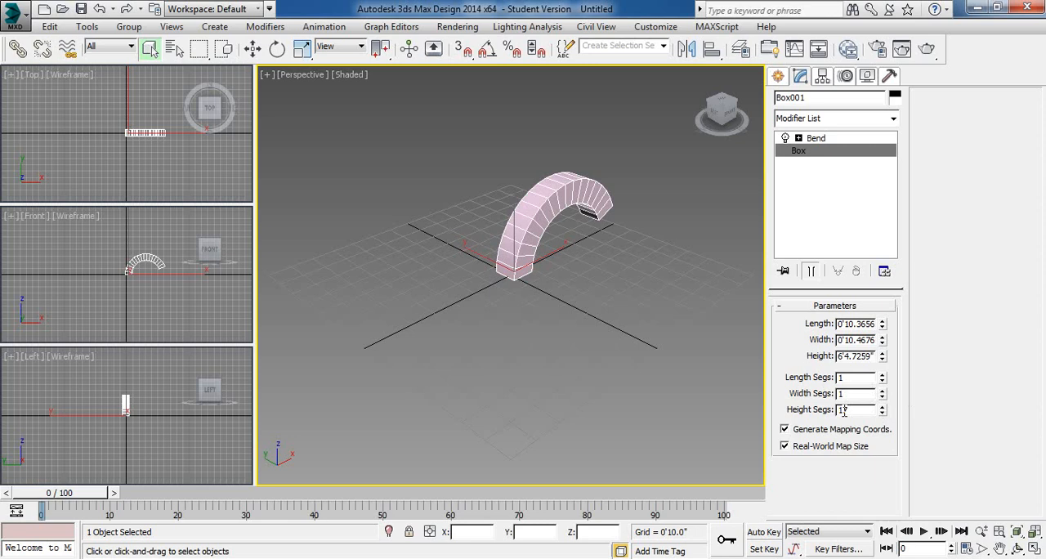
- Delete the bent box and compare the creation parameters of the Box, Cone and Sphere primitives
key(Delete)
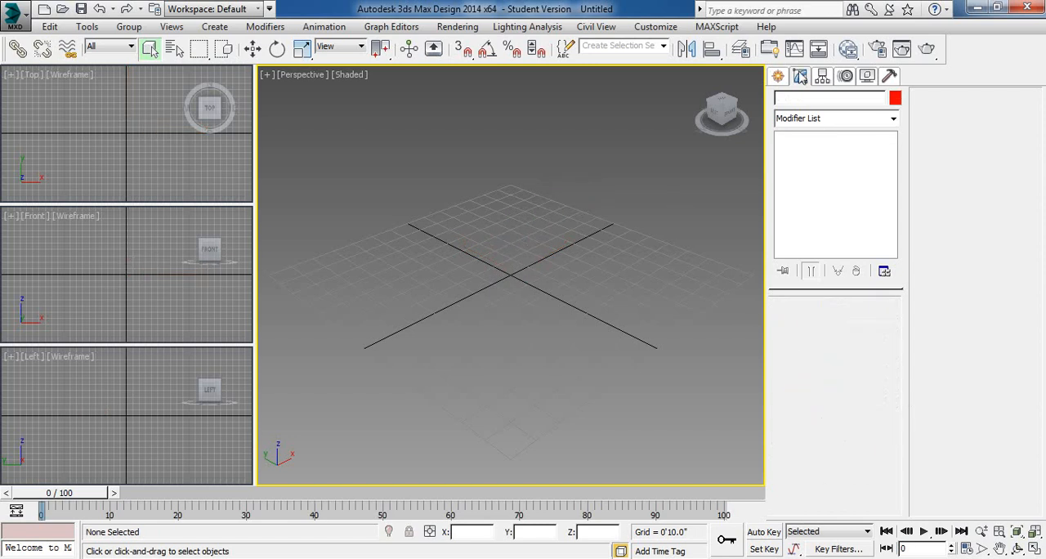
click(778, 76)
click(805, 174)
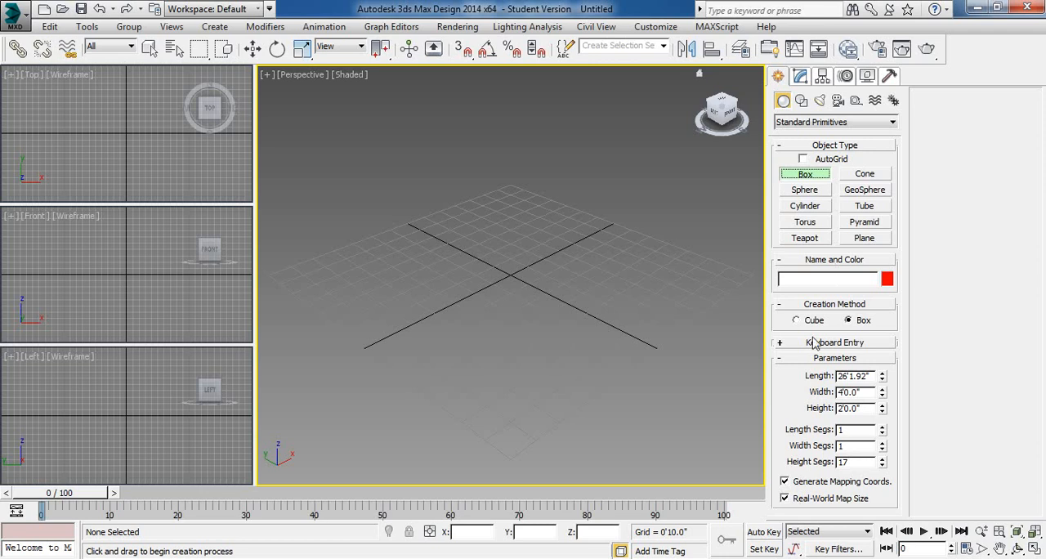
click(858, 175)
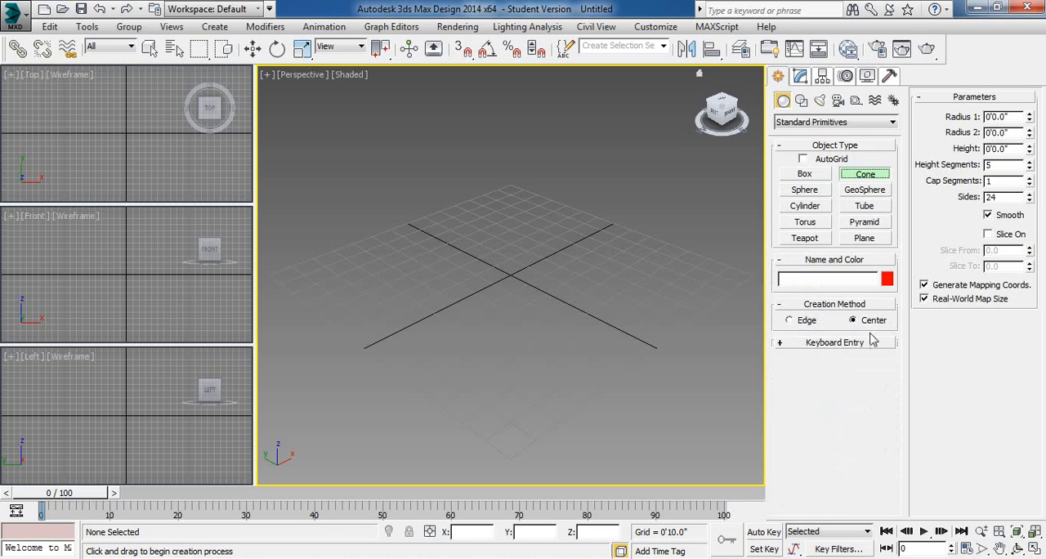
click(806, 190)
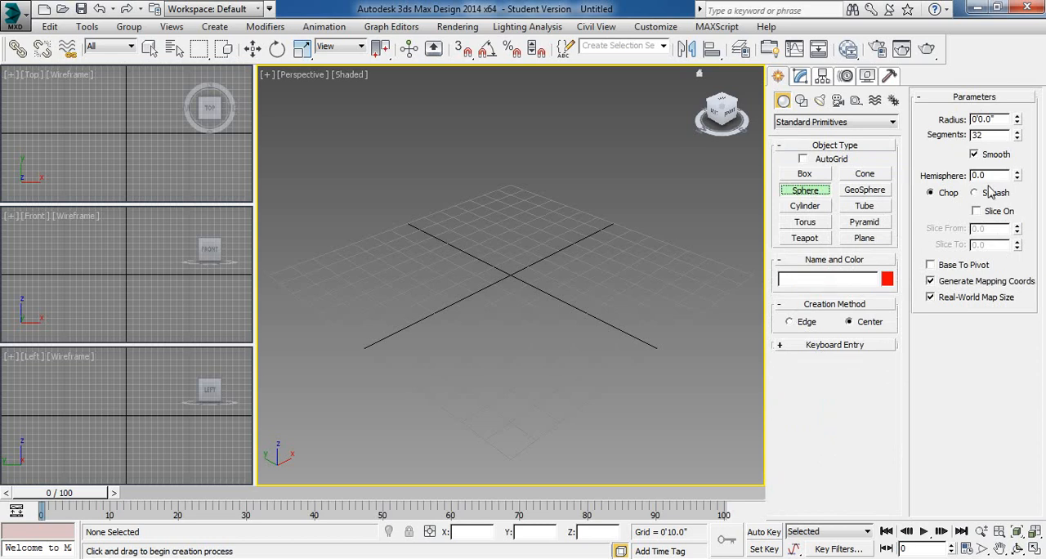
- Draw a cone with the Edge creation method in Perspective, about 2'11" base radius, 9.5" top radius and 4'8" high
click(860, 177)
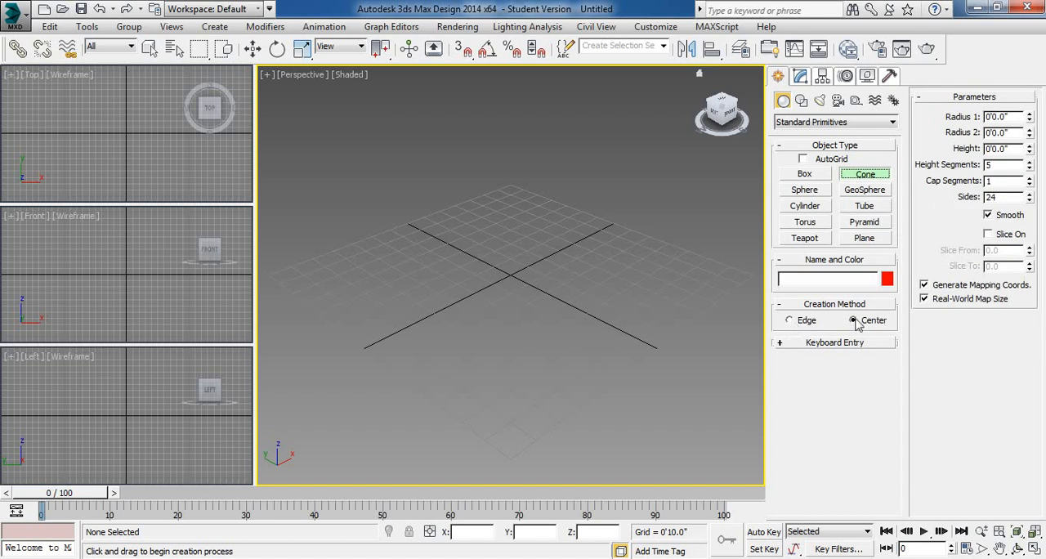
click(789, 320)
drag(431, 308, 575, 260)
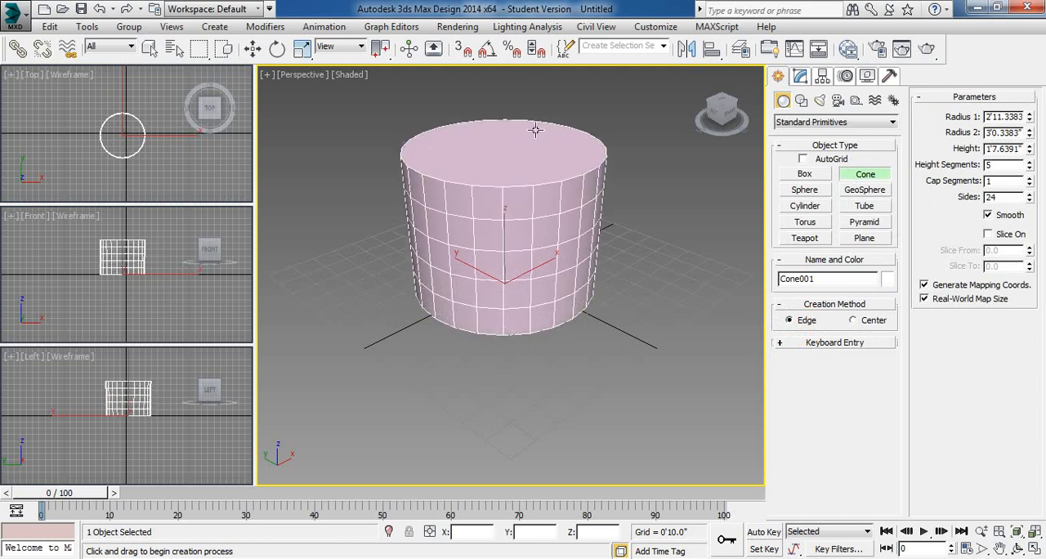
click(537, 126)
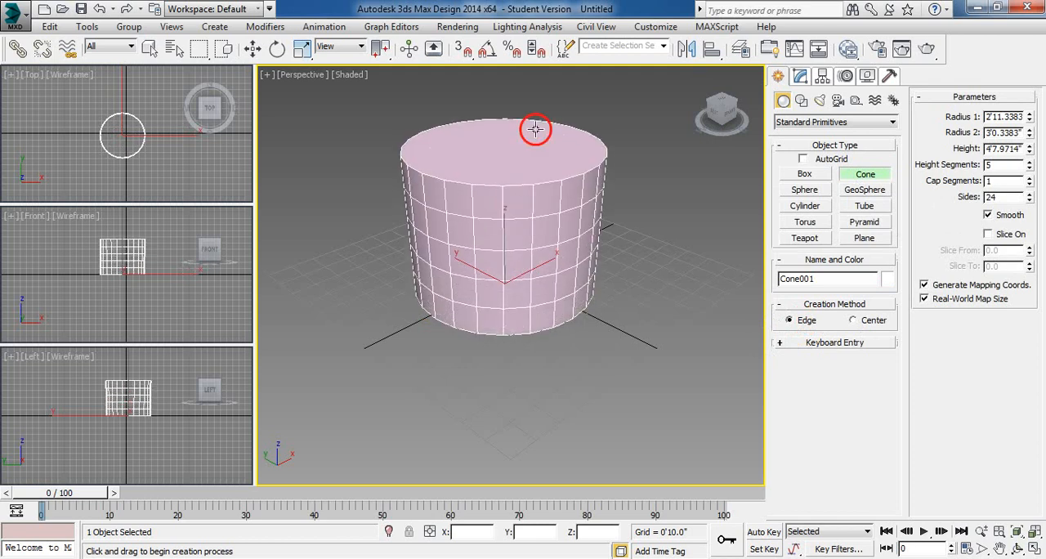
click(524, 190)
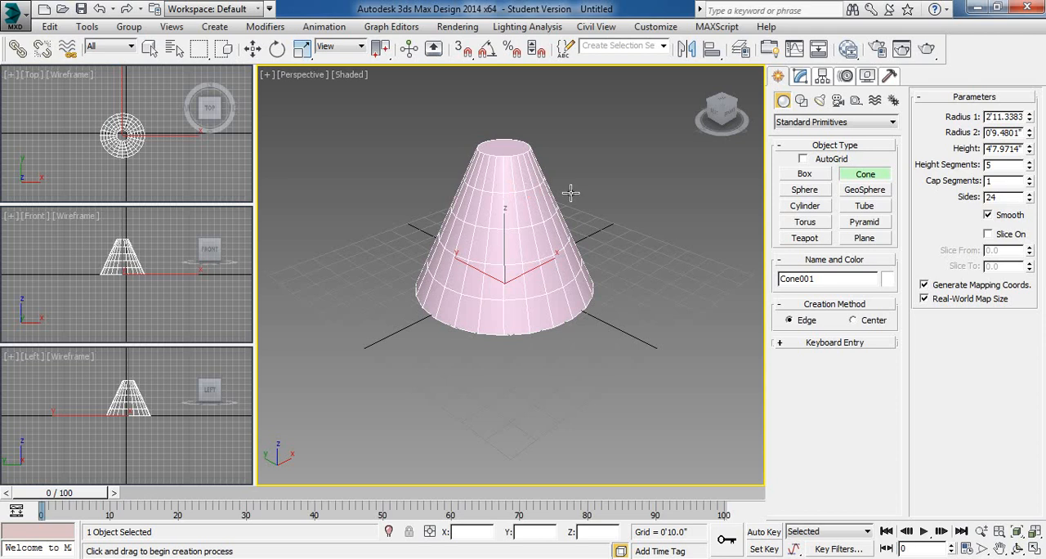
- Try several top radii on the cone, settle on Radius 2 of 5', and set height to about 4'10" with 6 height and 6 cap segments
right_click(1031, 133)
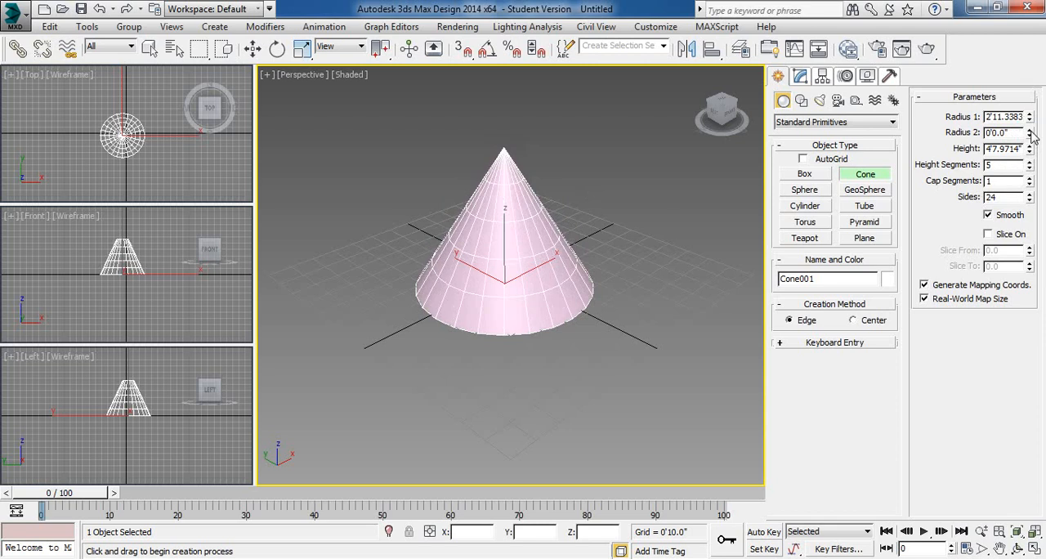
drag(1029, 131, 1038, 65)
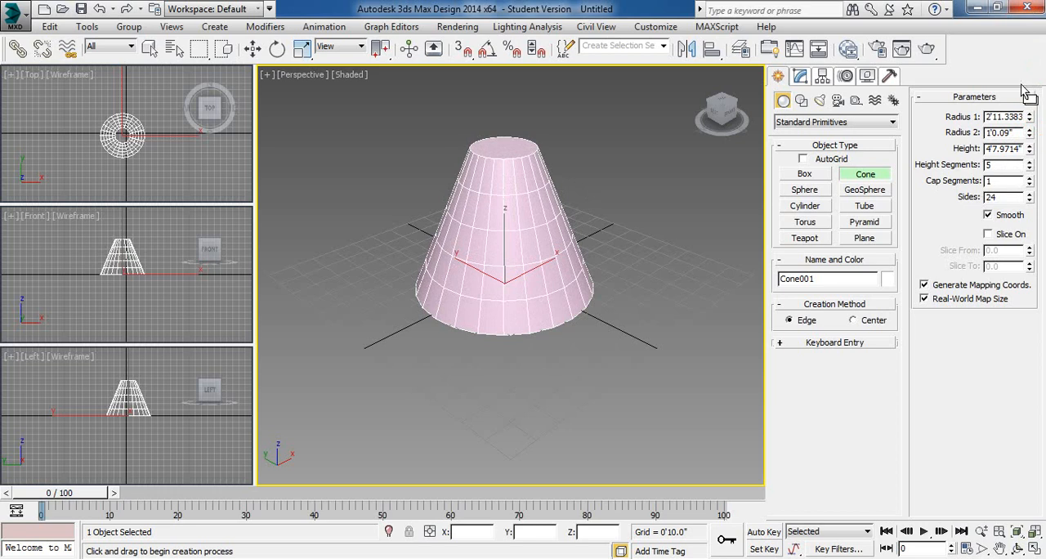
double_click(1019, 136)
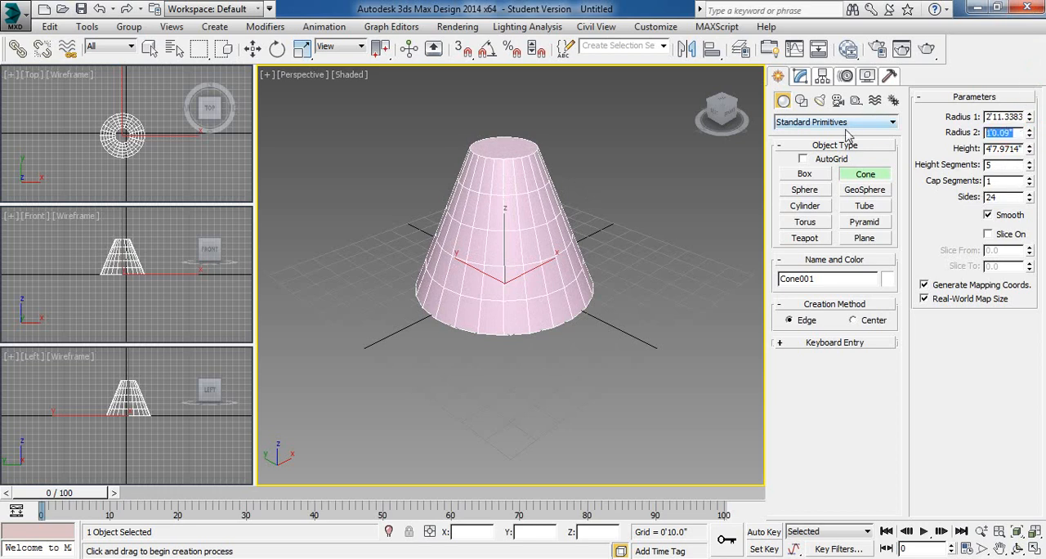
text(5)
click(992, 116)
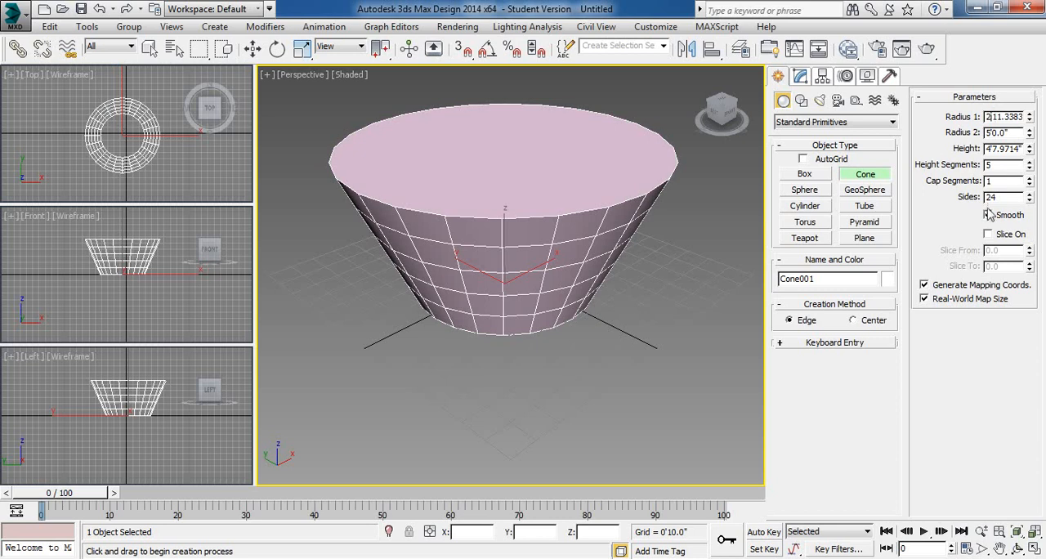
drag(1030, 152, 1041, 208)
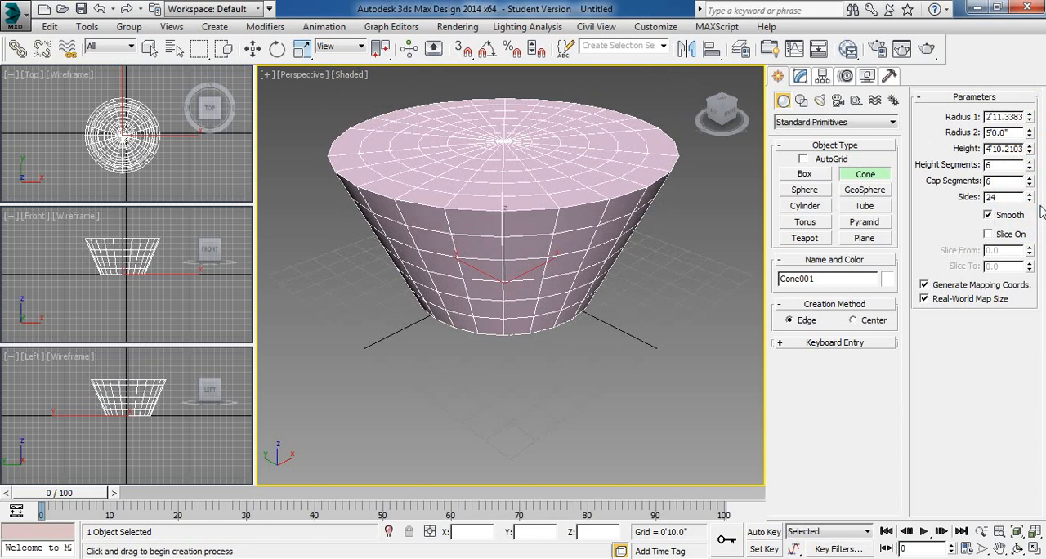
- Turn off Smooth for the cone, finish cone creation, and deselect and reselect it to inspect the faceted sides
click(1003, 218)
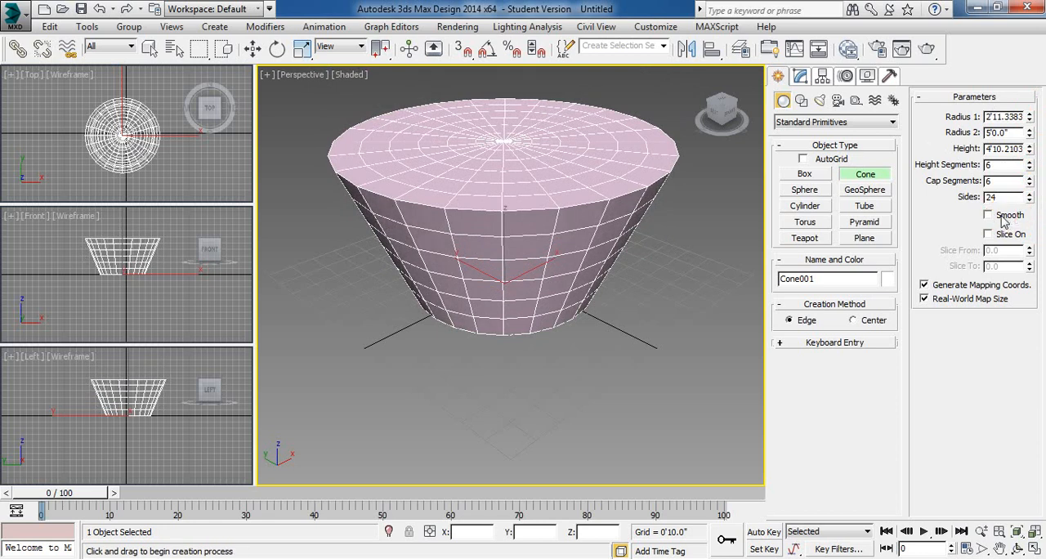
click(727, 214)
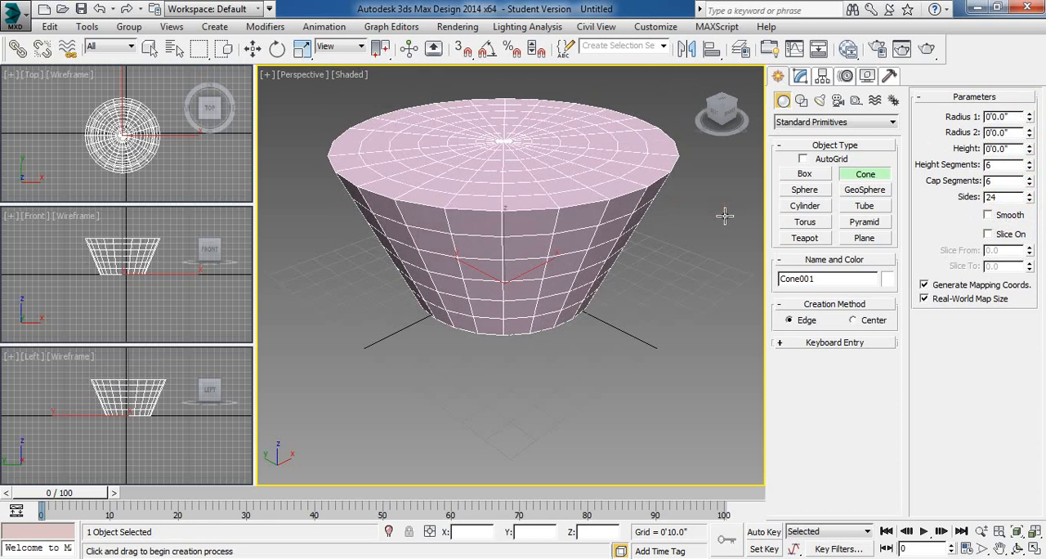
right_click(646, 272)
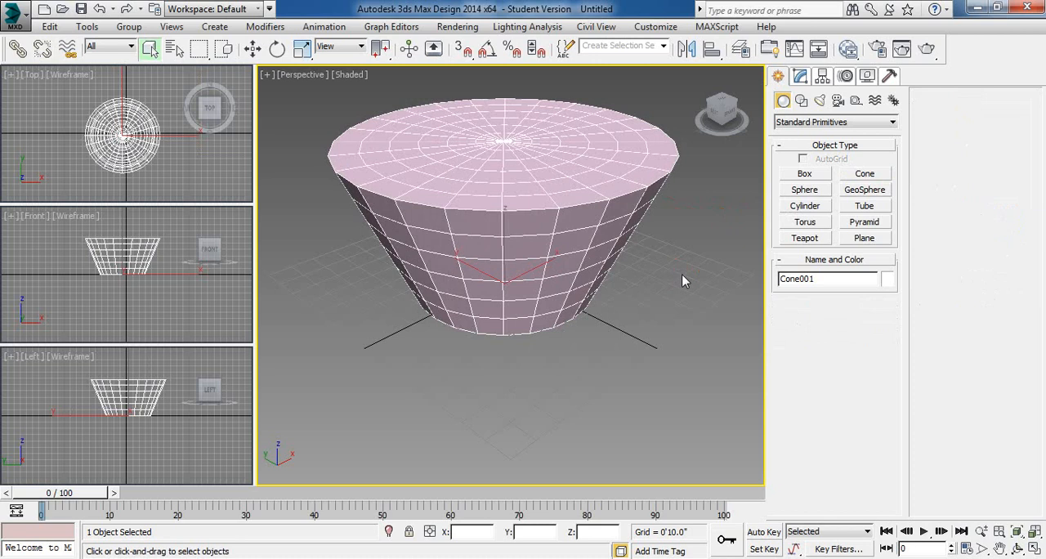
click(681, 274)
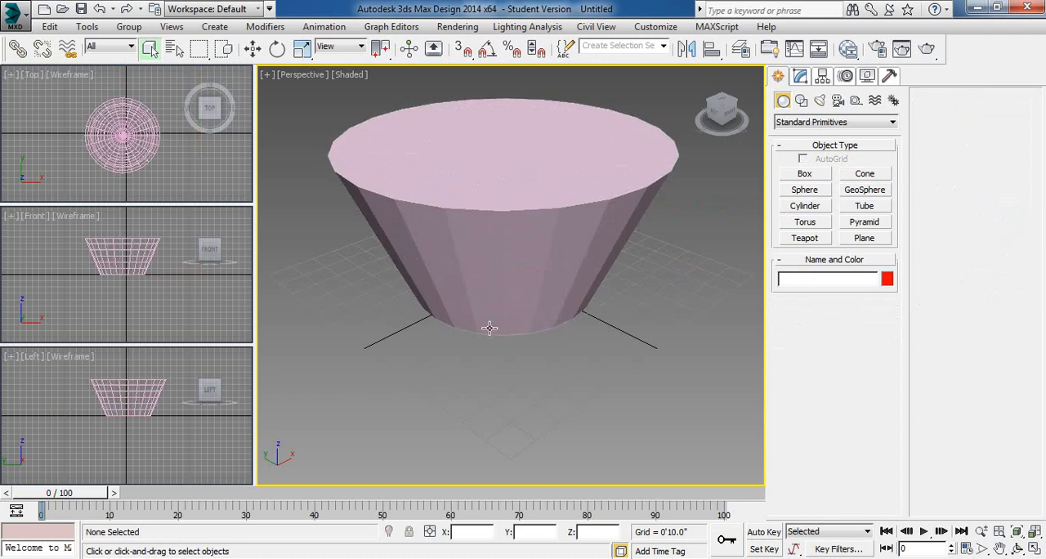
click(482, 290)
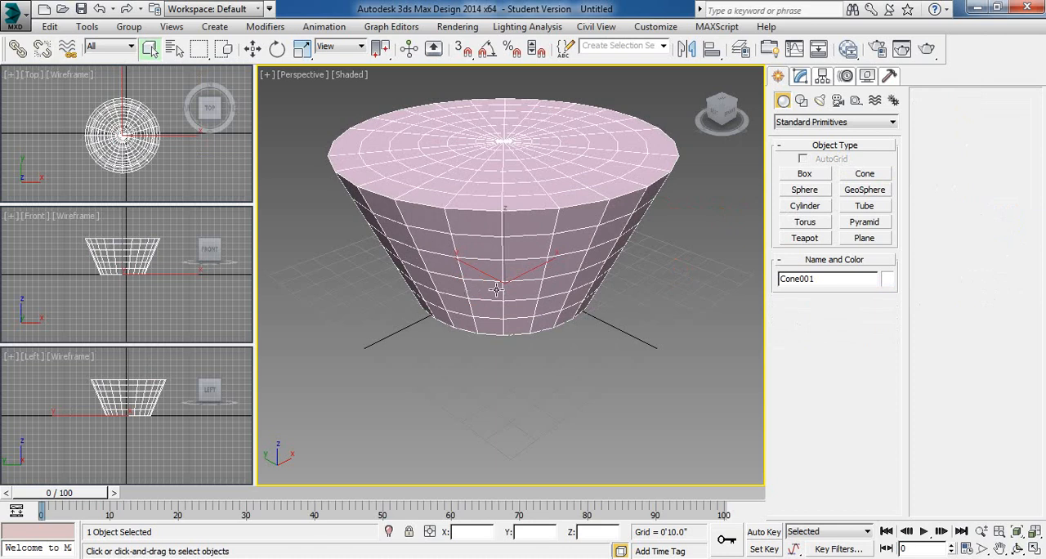
- Turn Smooth back on in the existing cone's parameters, and deselect and reselect it to compare the shading
click(801, 76)
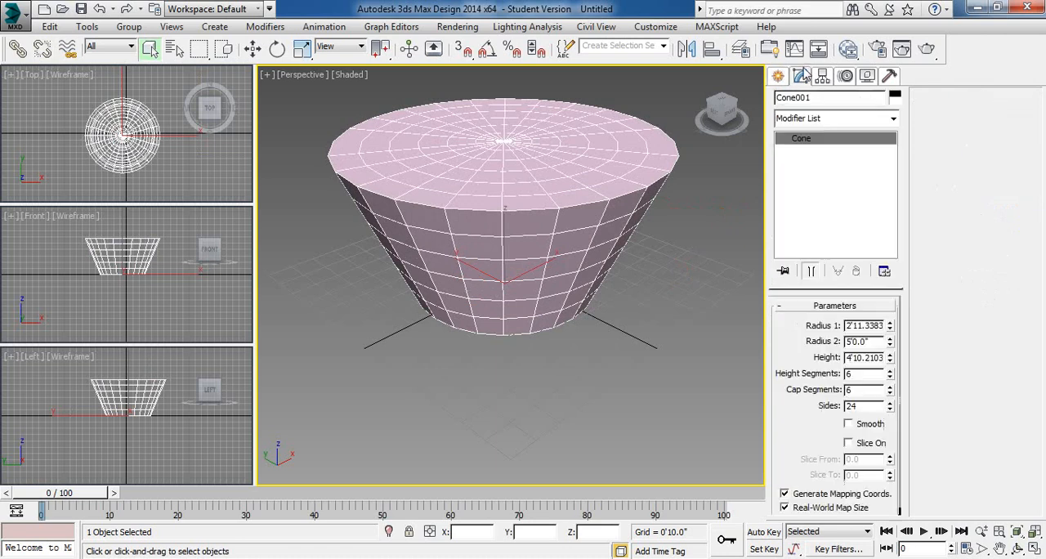
click(848, 423)
click(681, 347)
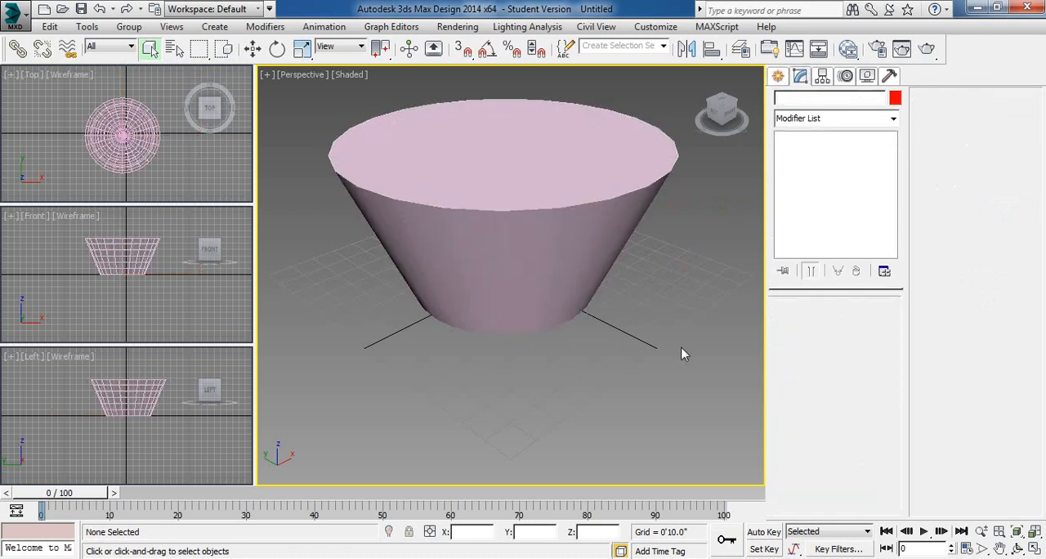
click(569, 264)
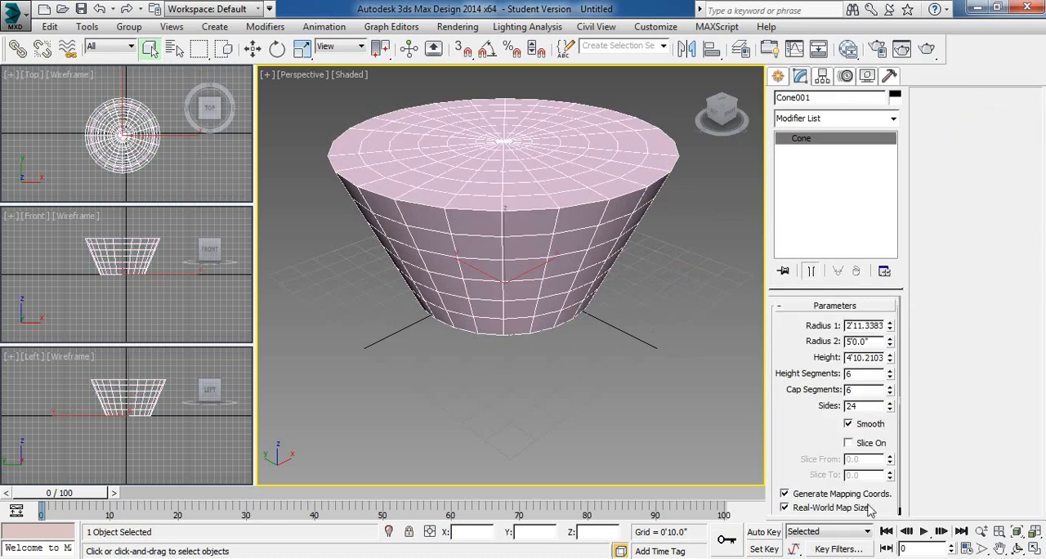
- Enable Slice On for the cone, with Slice From at 90 and Slice To at -132.5
click(850, 443)
drag(800, 433, 792, 333)
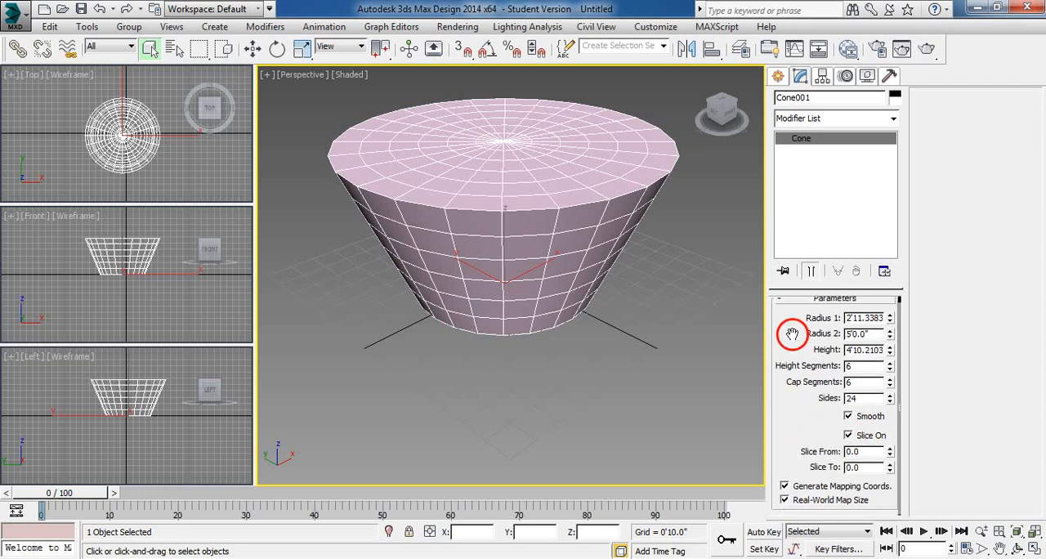
mouse_move(891, 450)
mouse_down()
mouse_move(895, 415)
mouse_move(908, 423)
mouse_move(902, 434)
mouse_up()
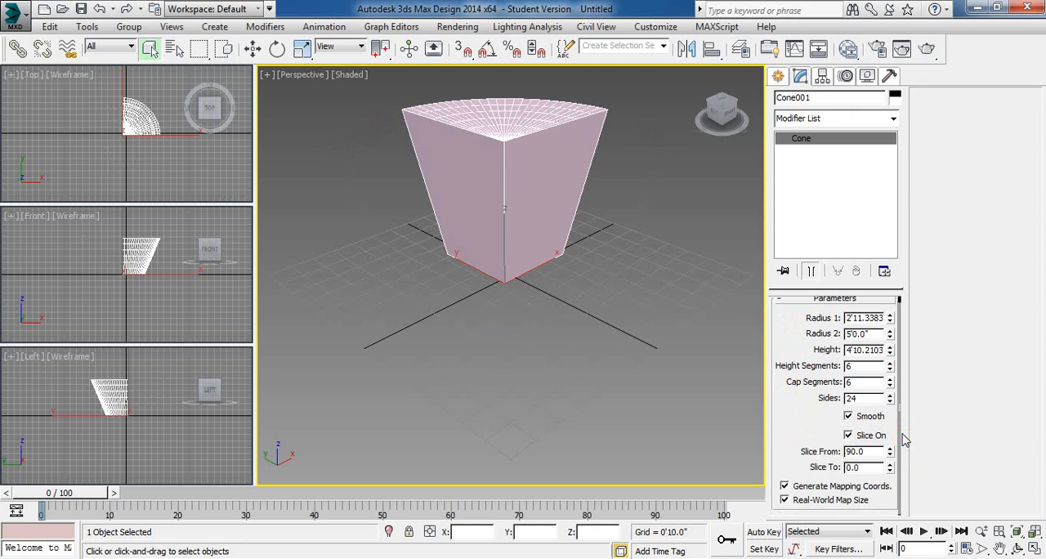
drag(889, 470, 889, 482)
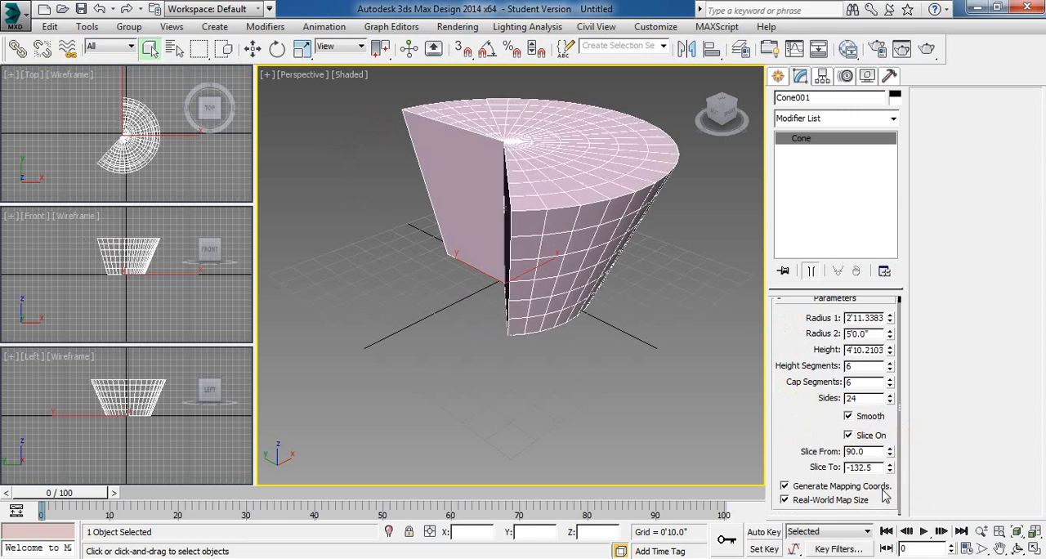
- Deselect and reselect the sliced cone to view it, and delete it from the scene
drag(800, 423, 799, 456)
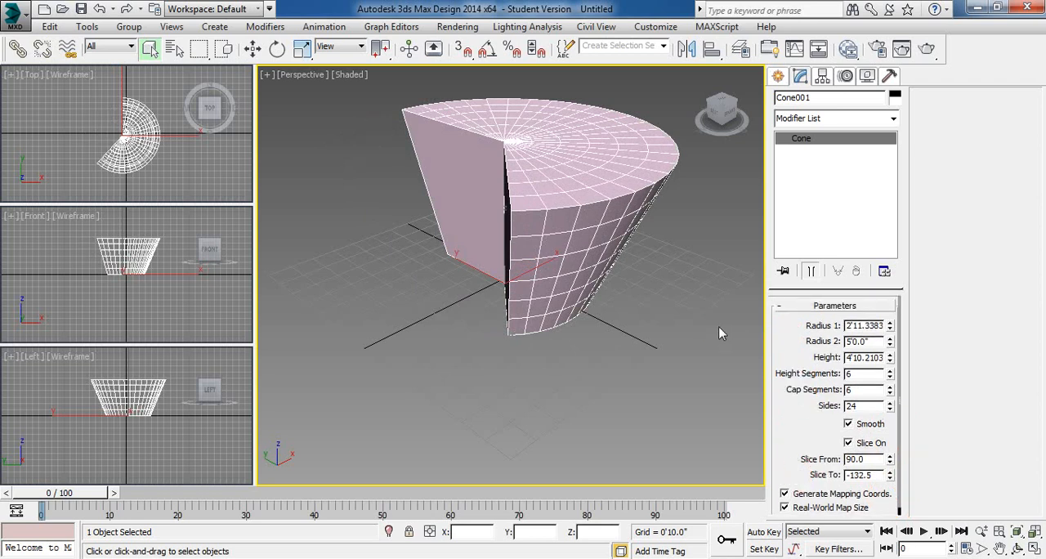
click(667, 298)
click(551, 137)
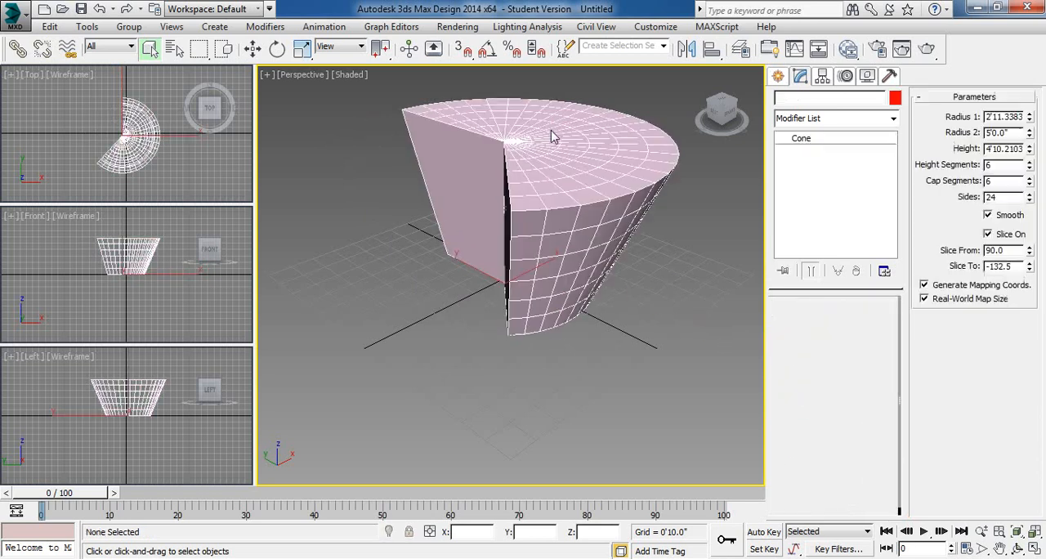
key(Delete)
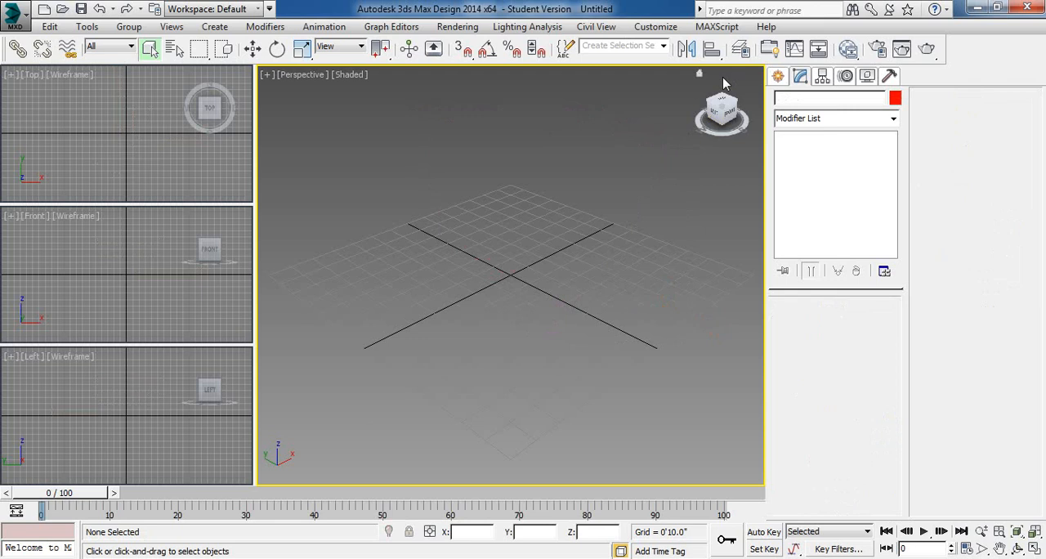
- Create a standard Sphere near the grid origin in the Perspective view, with a radius of about 4'4.9"
click(777, 76)
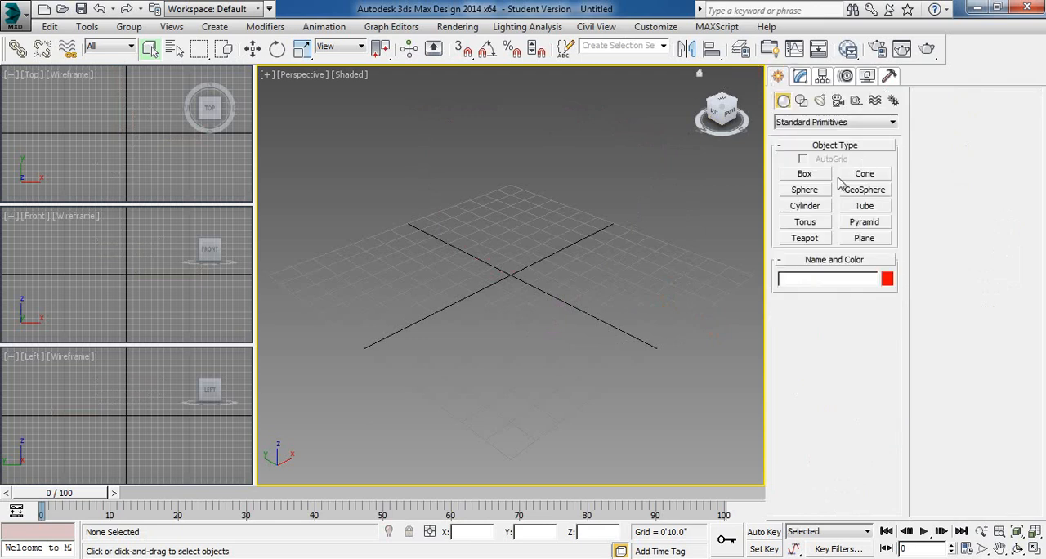
click(804, 190)
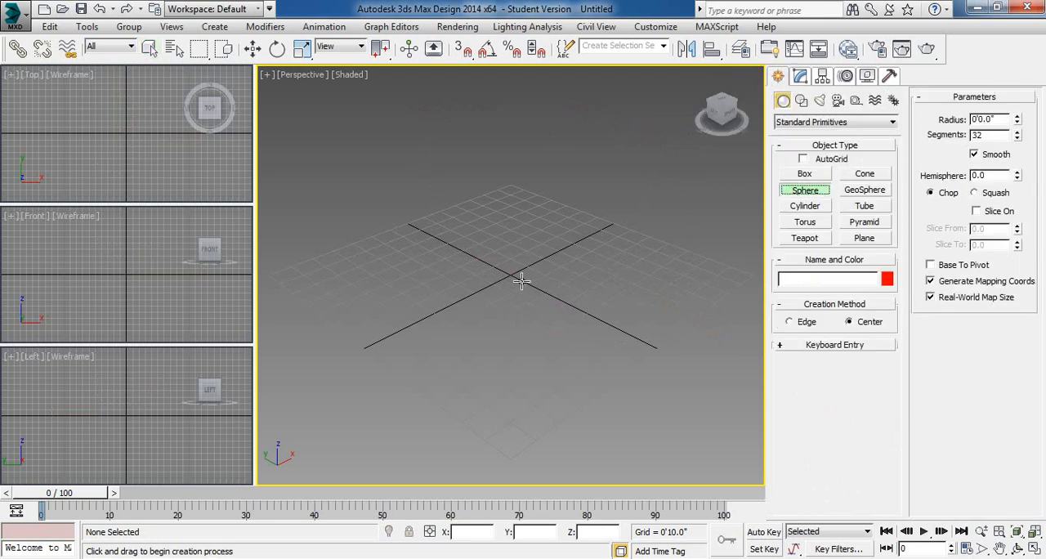
drag(510, 260, 490, 327)
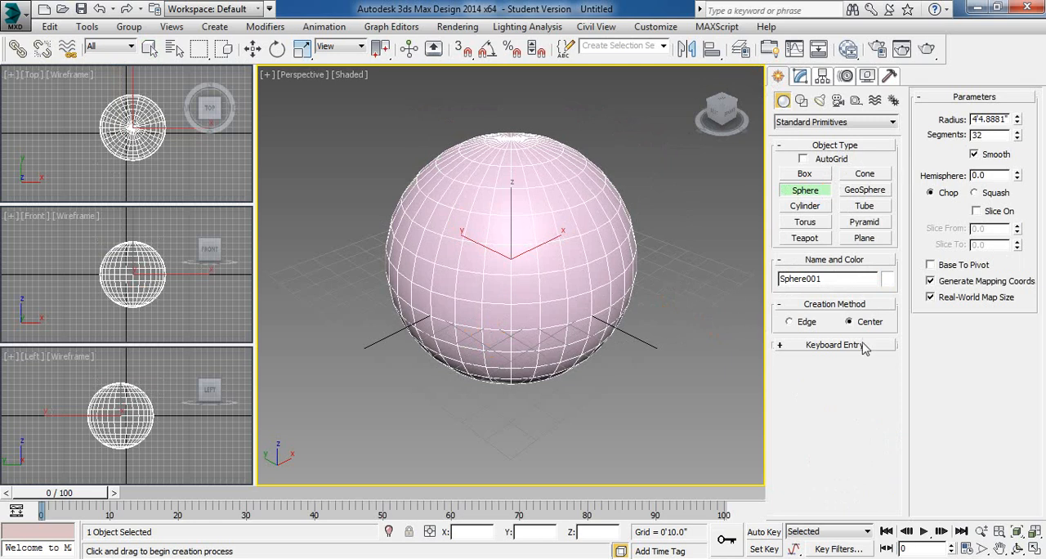
- Raise the sphere's Hemisphere value to 0.655 to cut away its lower part, and set it to exactly 0.5 for a half sphere
double_click(985, 135)
drag(1018, 174, 1008, 194)
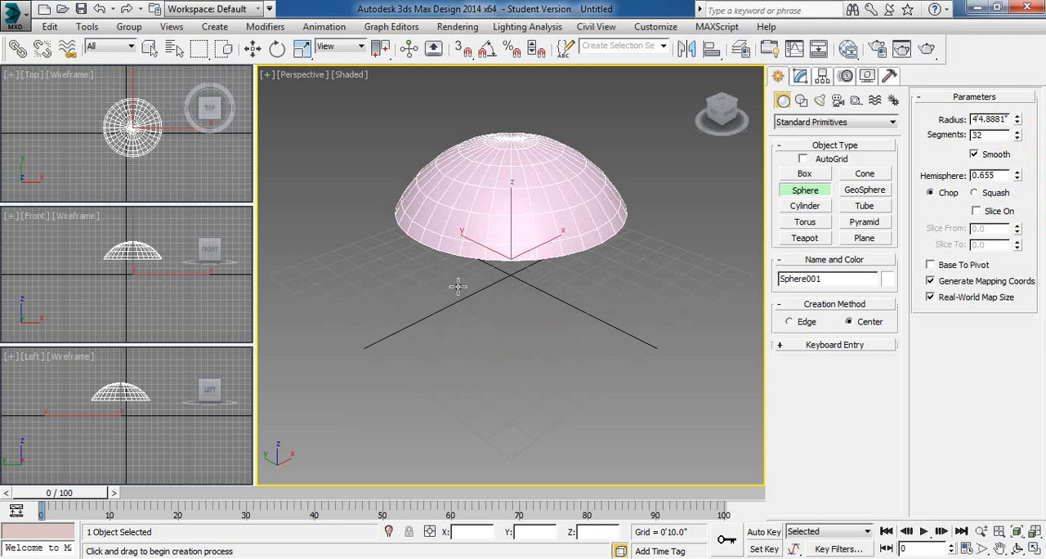
double_click(994, 175)
text(.5)
double_click(994, 135)
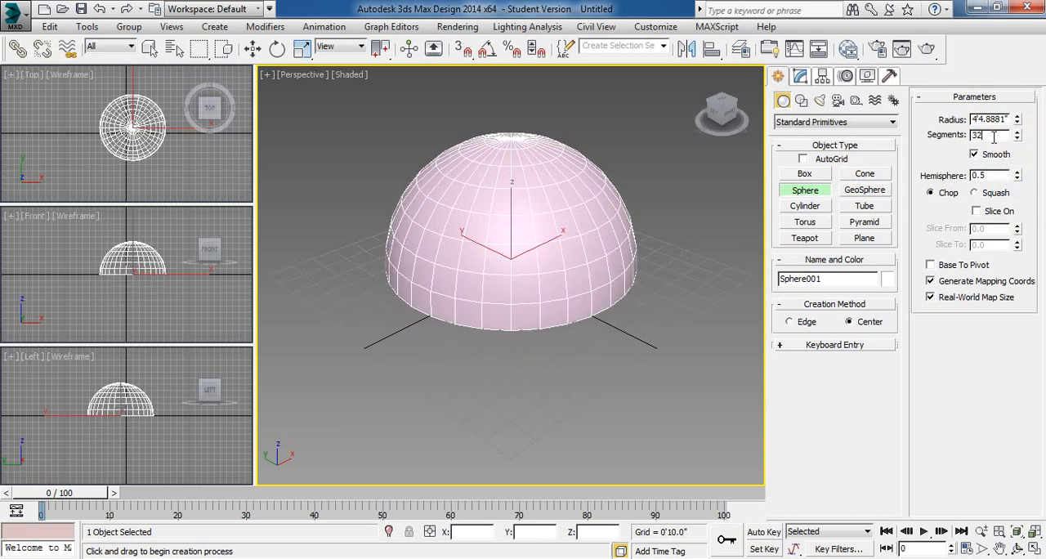
- Reset the Hemisphere value to 0 to restore the full sphere
click(994, 177)
double_click(994, 176)
text(0)
click(991, 135)
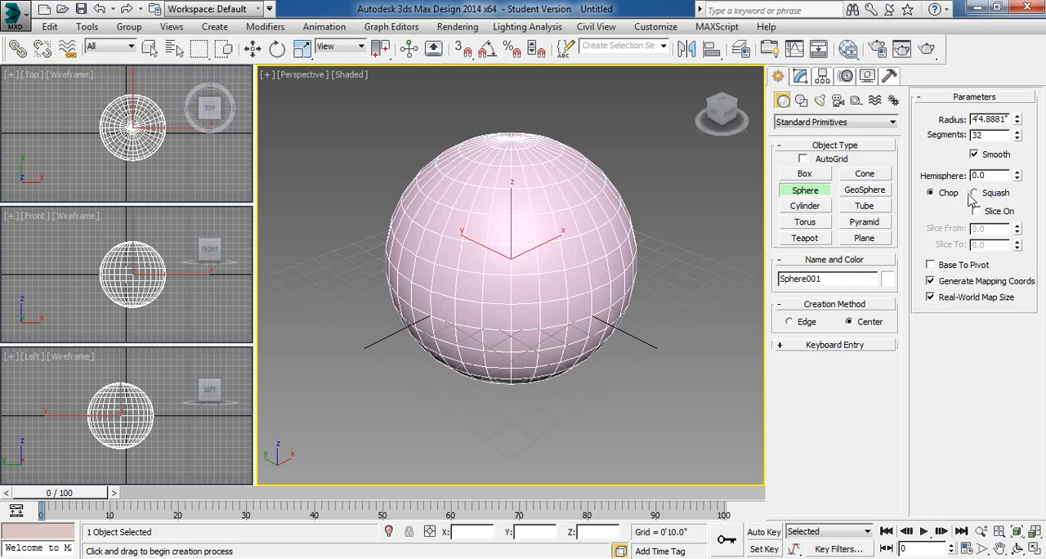
- Set the sphere's hemisphere mode to Squash with a Hemisphere value of 0.64, and enable Slice with Slice From at 142.5
mouse_move(1018, 177)
mouse_down()
mouse_move(1018, 131)
mouse_move(1026, 198)
mouse_move(1026, 152)
mouse_move(1013, 176)
mouse_up()
click(988, 195)
drag(1018, 175, 1034, 205)
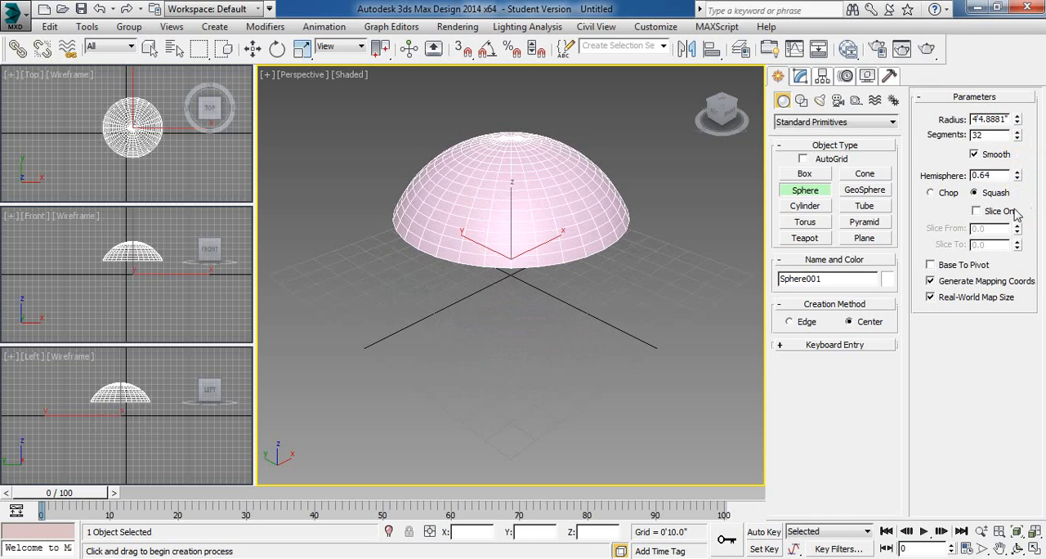
click(986, 211)
drag(1017, 229, 1029, 170)
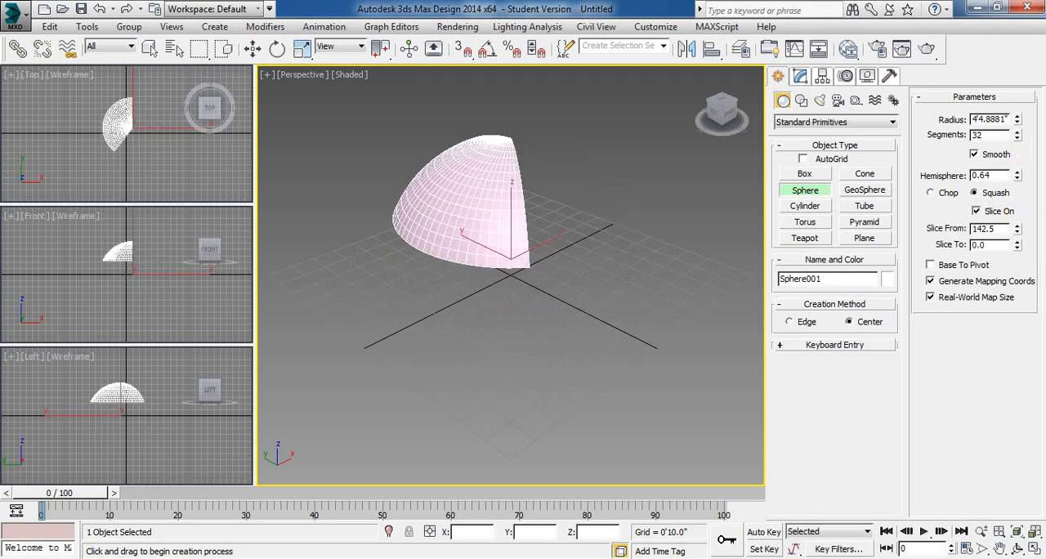
- Turn off the sphere's slice, switch the hemisphere mode to Chop and reset the Hemisphere value to 0
click(976, 211)
click(931, 193)
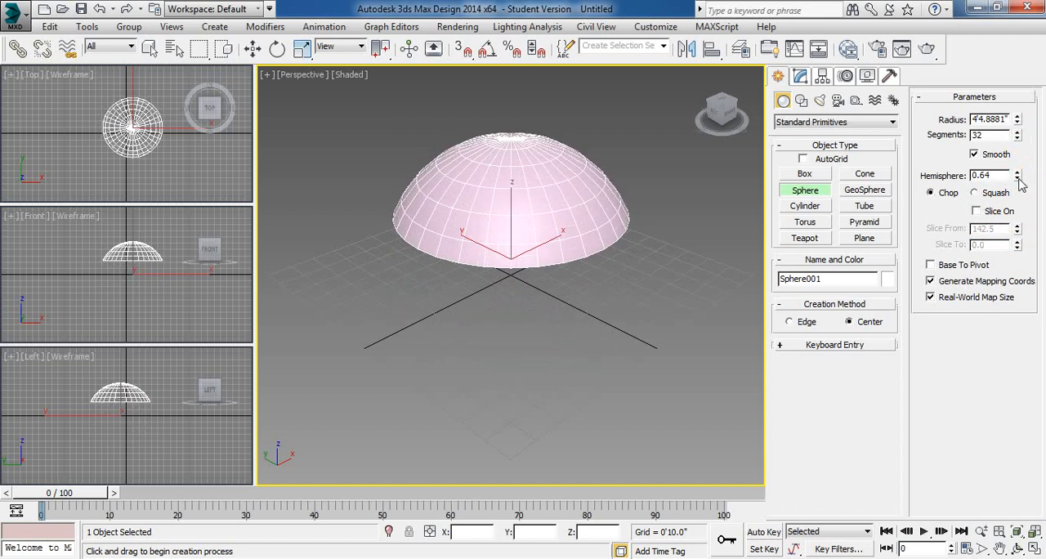
right_click(1018, 178)
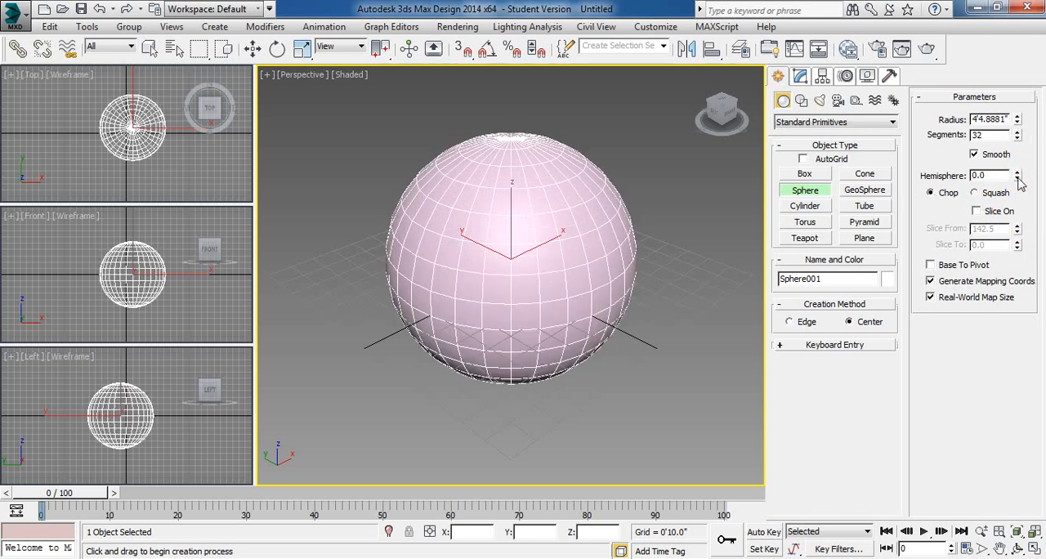
- Raise the sphere's Hemisphere value to 0.83 in Chop mode, and reset it to 0
click(1019, 177)
mouse_move(1019, 176)
mouse_down()
mouse_move(999, 122)
mouse_move(1025, 174)
mouse_up()
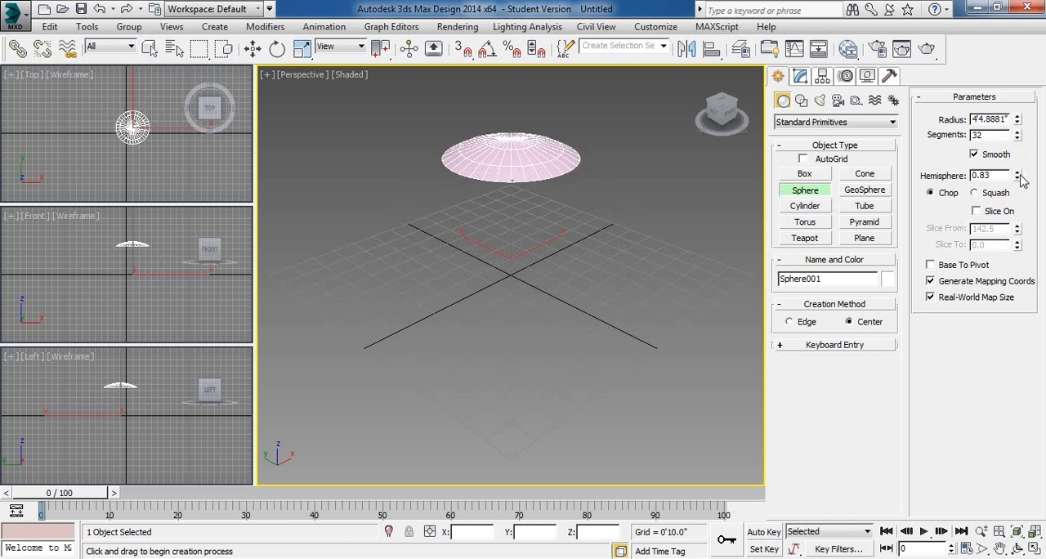
right_click(1018, 177)
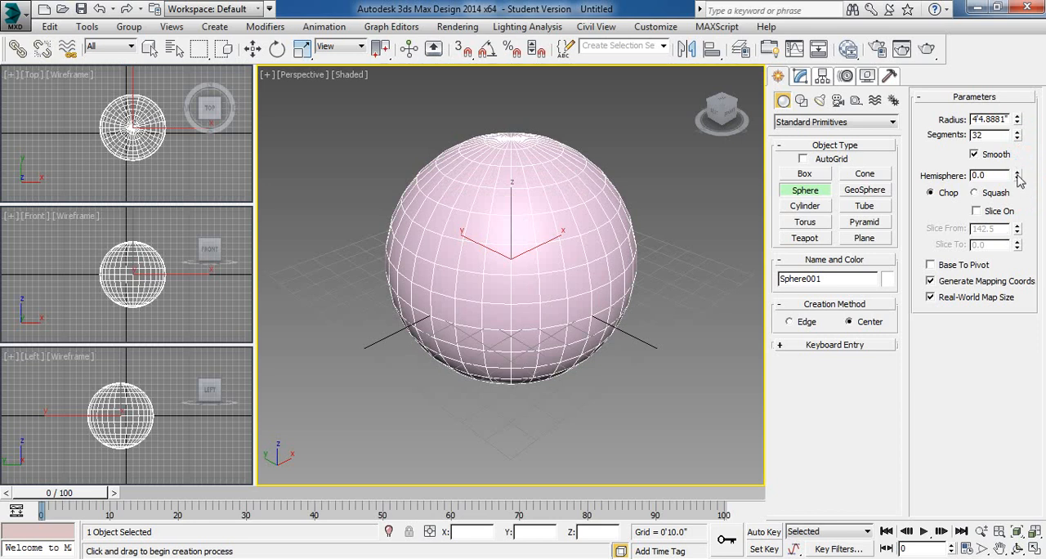
right_click(1019, 177)
- Enable Base To Pivot for the sphere and show its keyboard entry settings
click(931, 265)
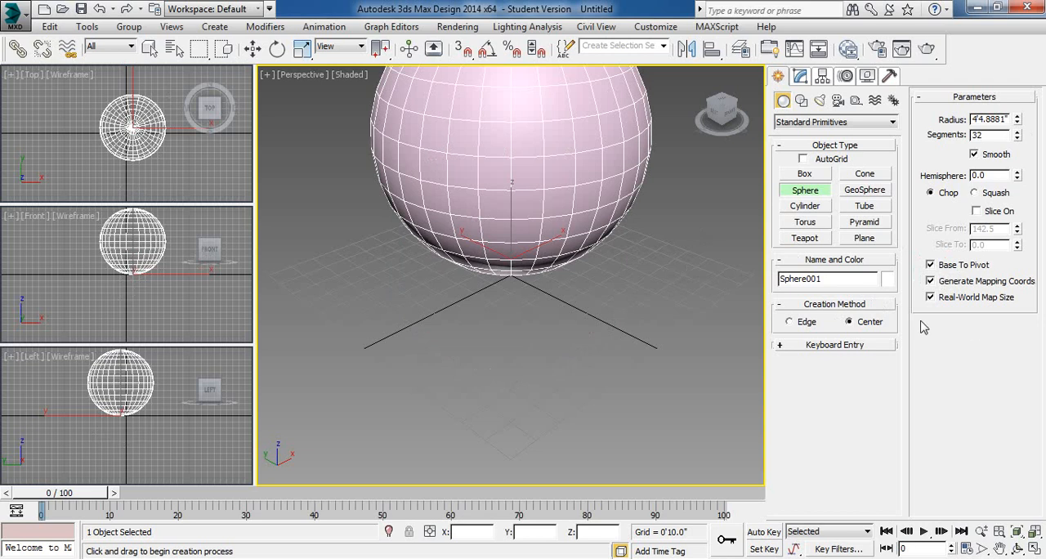
click(799, 347)
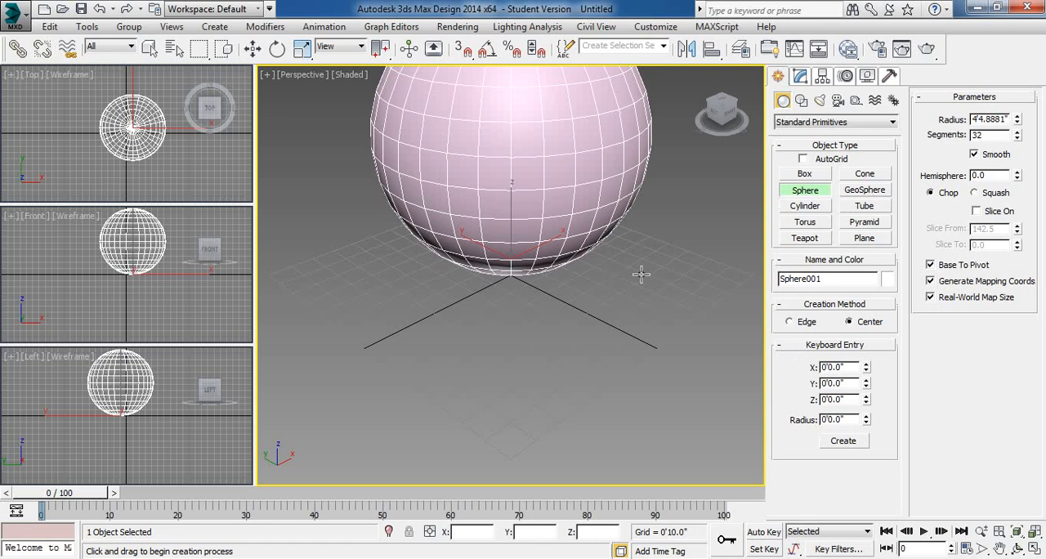
- Create a GeoSphere with a radius of about 2'4.4" in front of the sphere in the Perspective view
click(868, 192)
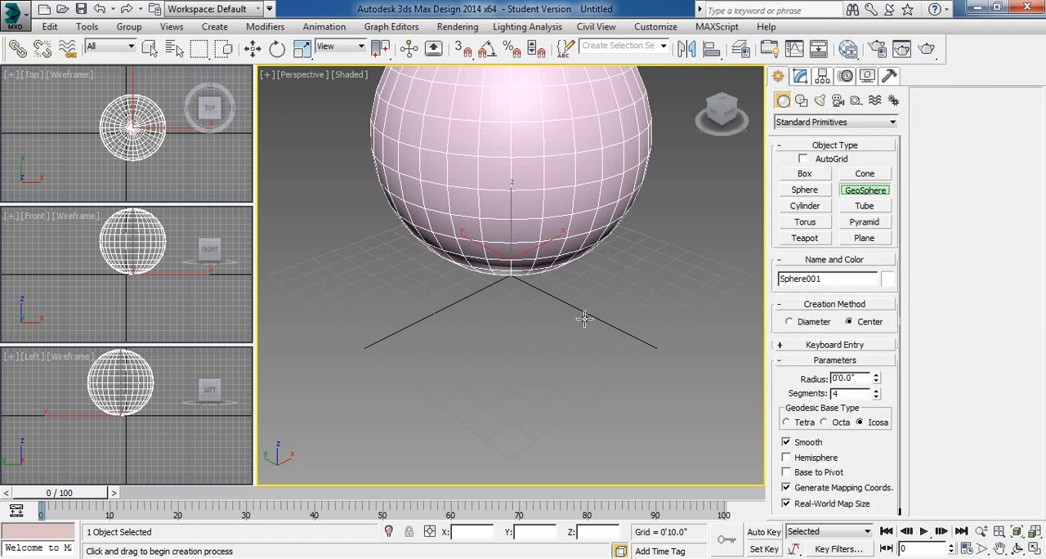
click(483, 404)
drag(483, 405, 480, 440)
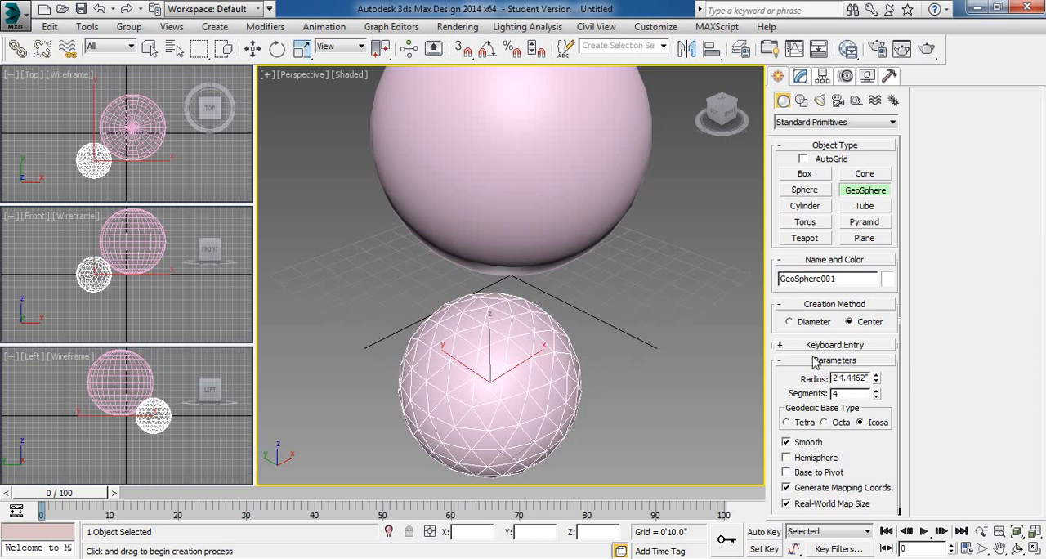
- Reduce the GeoSphere to 1 segment and compare the Octa, Tetra and Icosa geodesic base types
drag(871, 455, 874, 376)
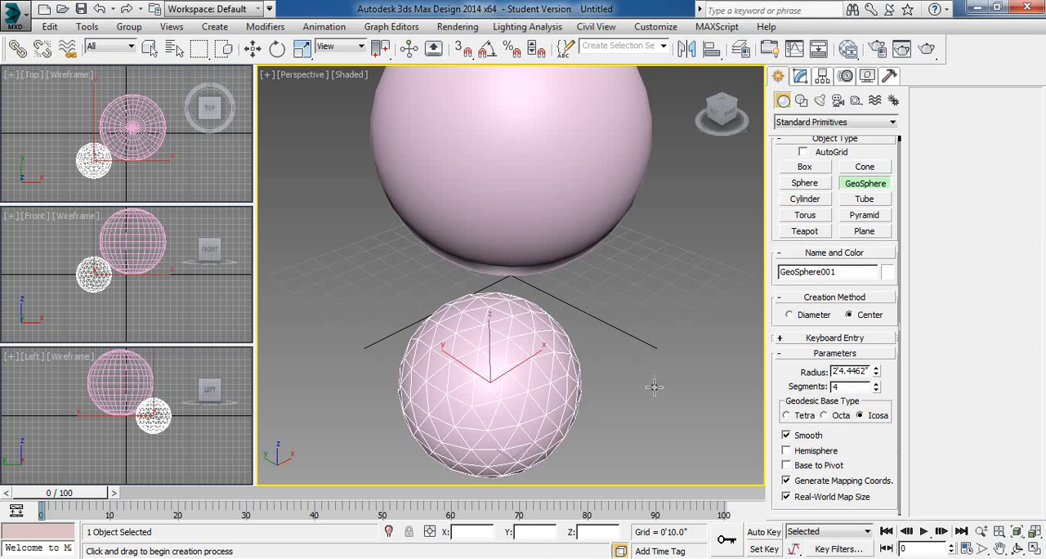
right_click(876, 389)
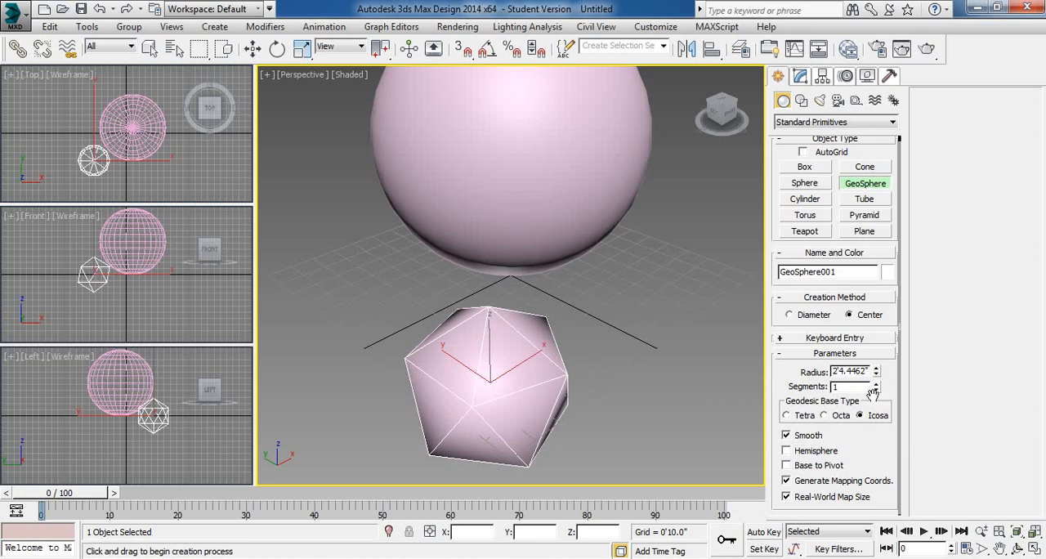
click(838, 418)
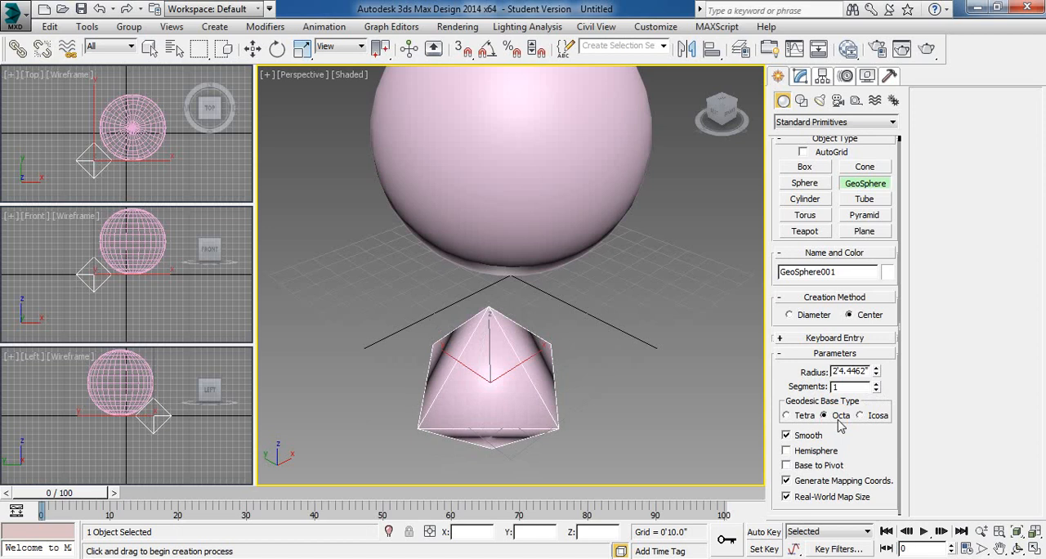
click(789, 417)
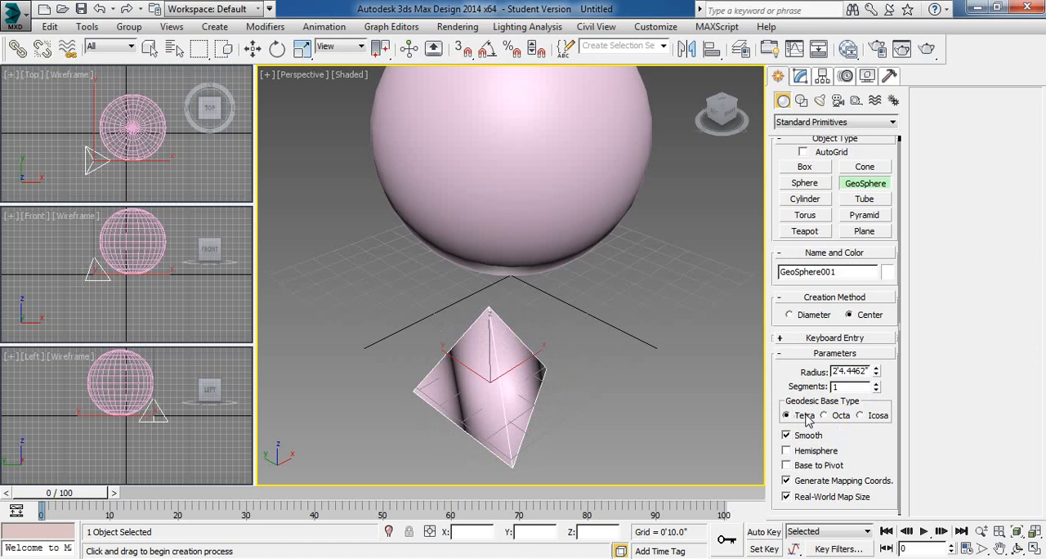
click(830, 415)
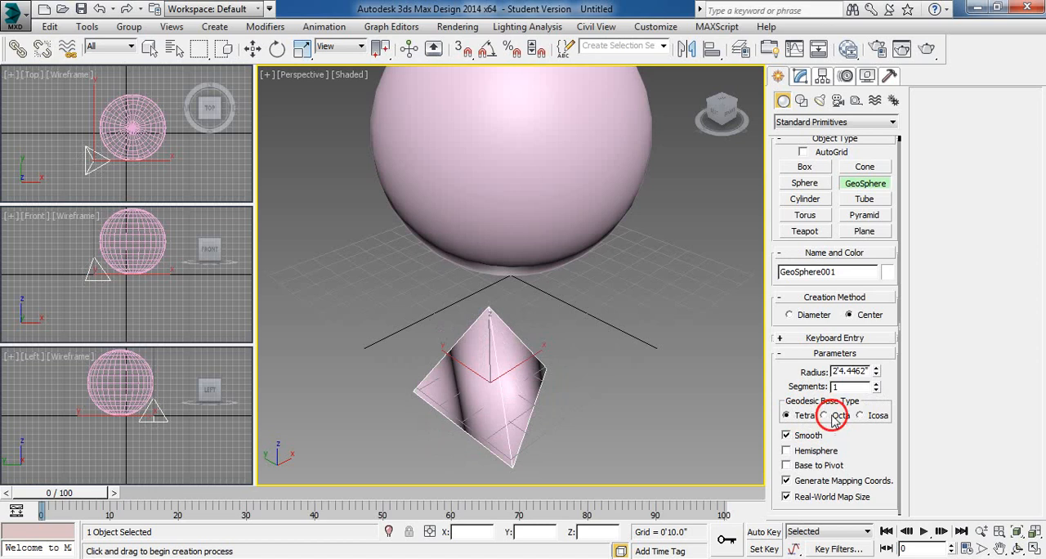
click(874, 417)
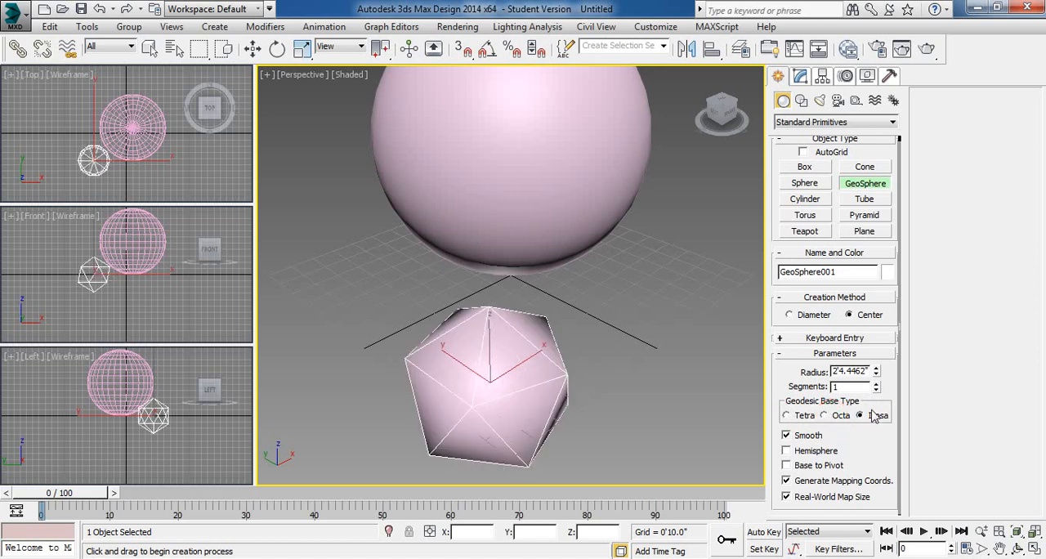
- Raise the GeoSphere's segments to 4
click(877, 384)
click(877, 385)
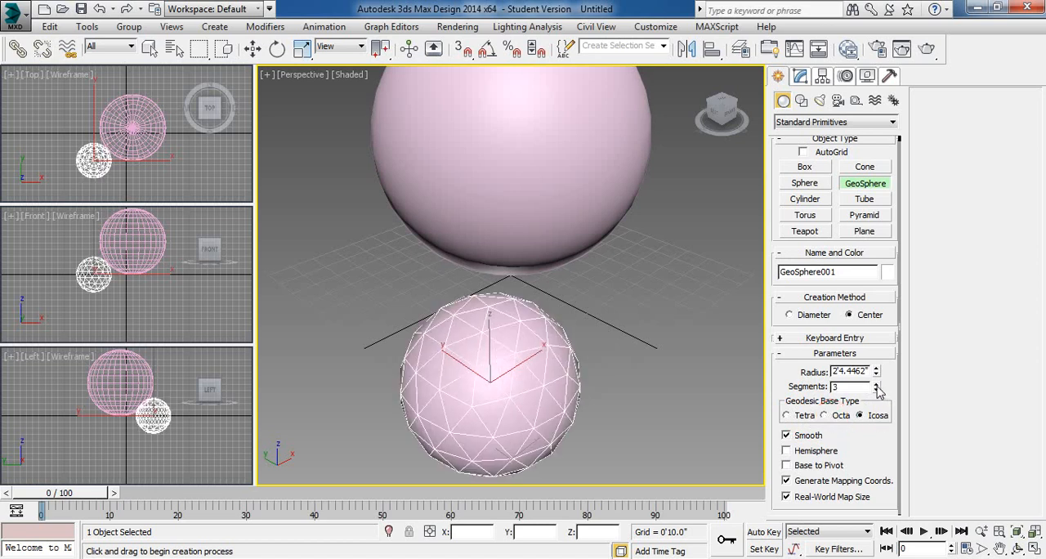
click(877, 384)
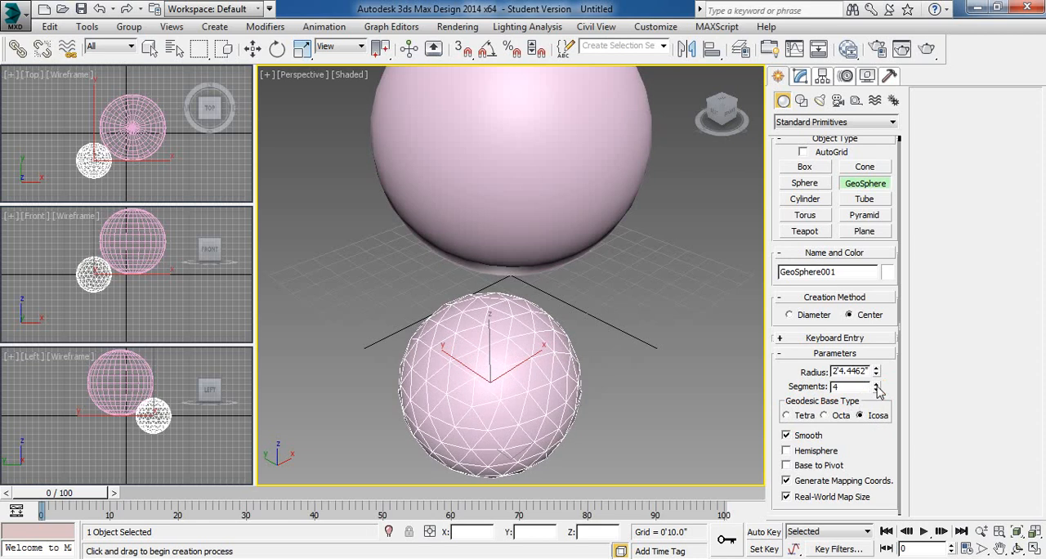
- Toggle the GeoSphere's Hemisphere option, leaving it off, and enable Base to Pivot
click(798, 453)
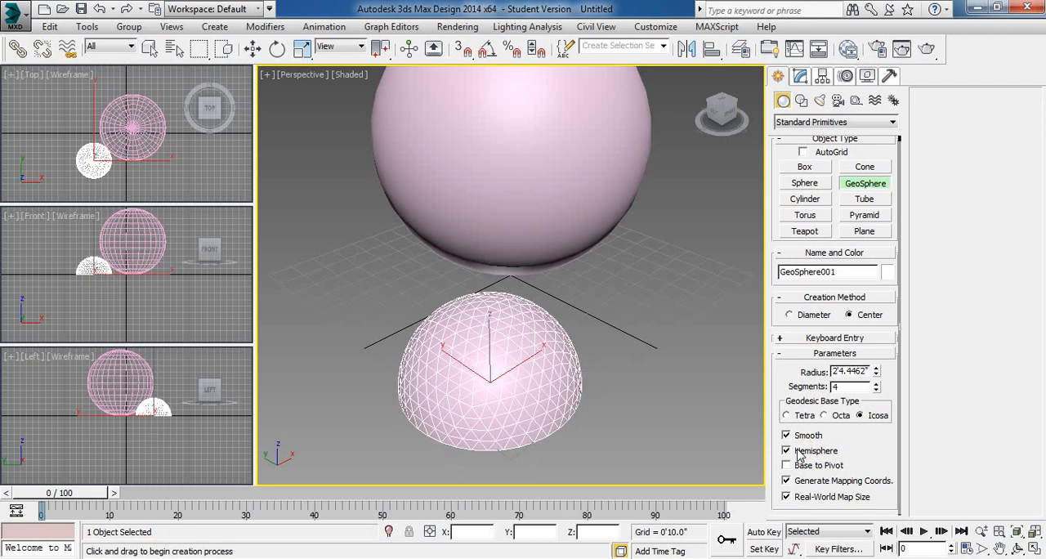
click(799, 453)
click(799, 453)
click(799, 452)
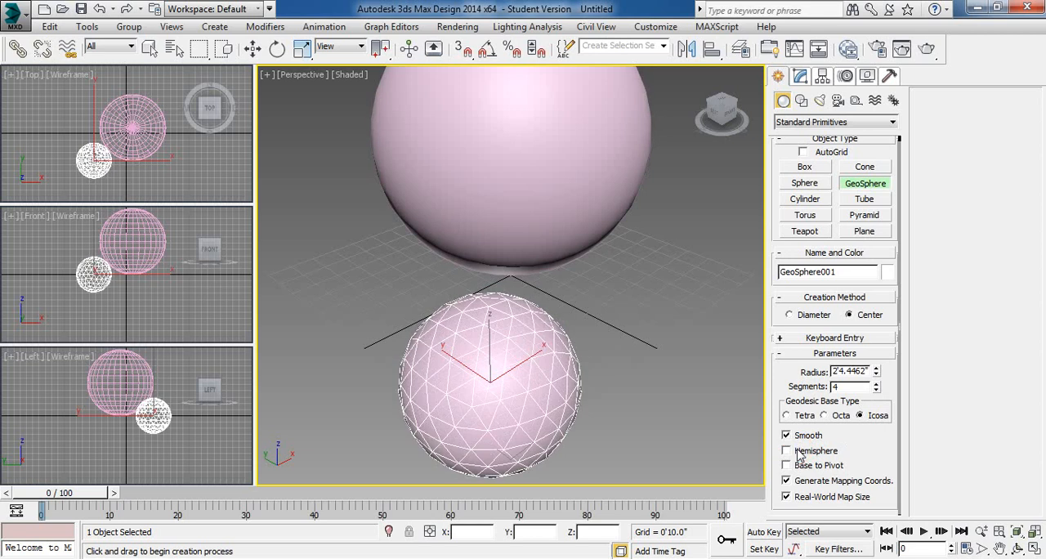
click(793, 466)
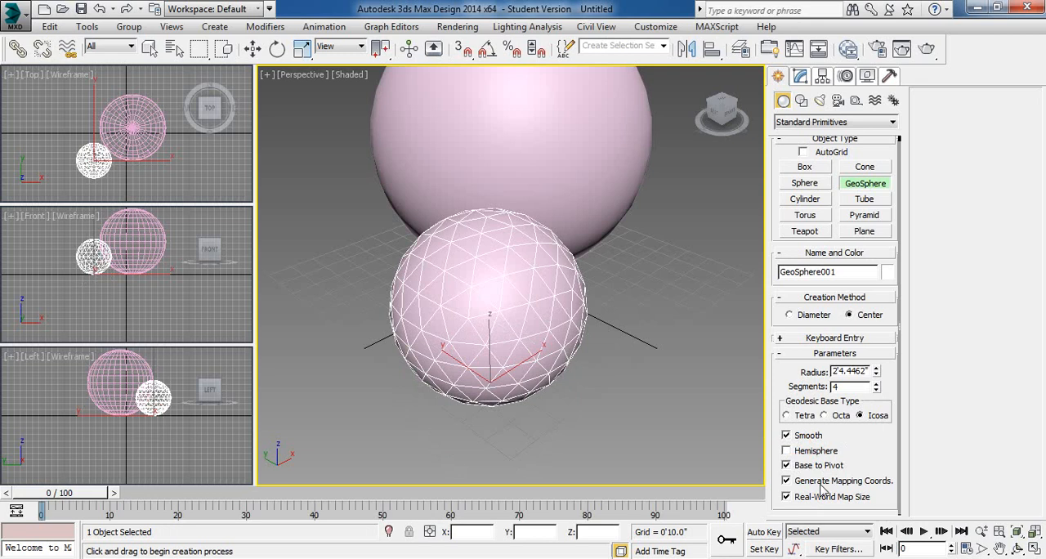
- Exit GeoSphere creation, select both the sphere and the GeoSphere, and delete them
right_click(654, 344)
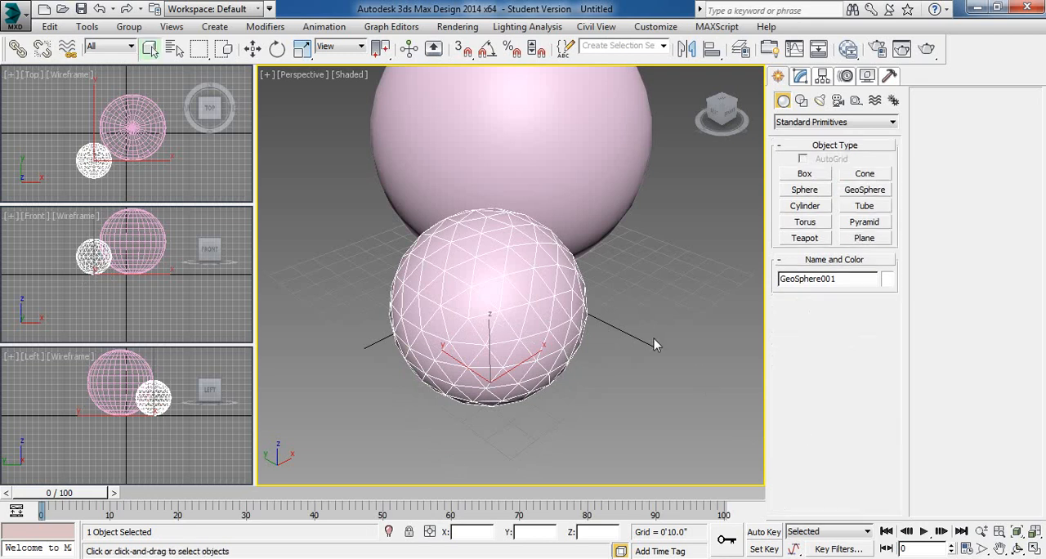
drag(627, 367, 532, 210)
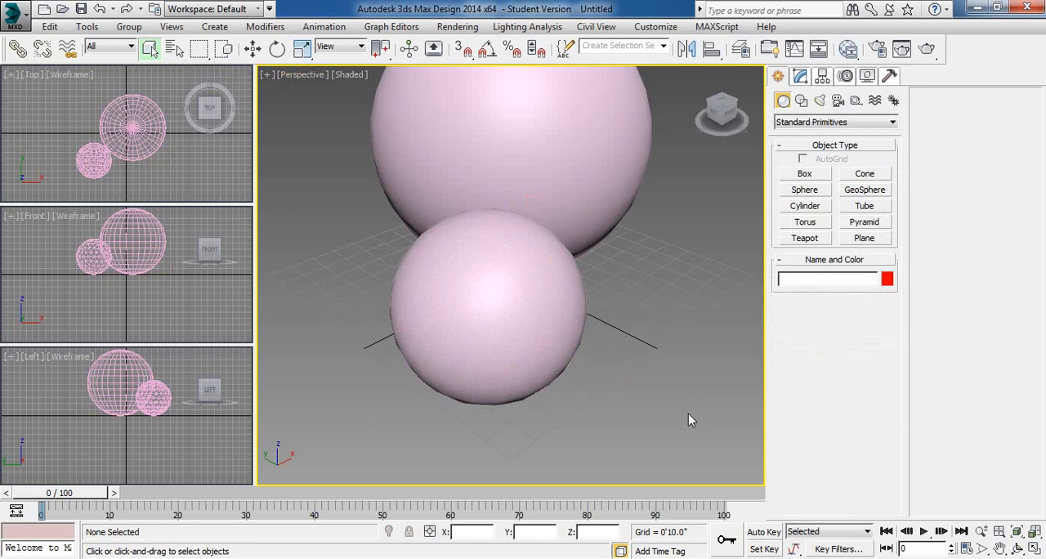
drag(654, 397, 490, 162)
click(564, 201)
ctrl+click(514, 310)
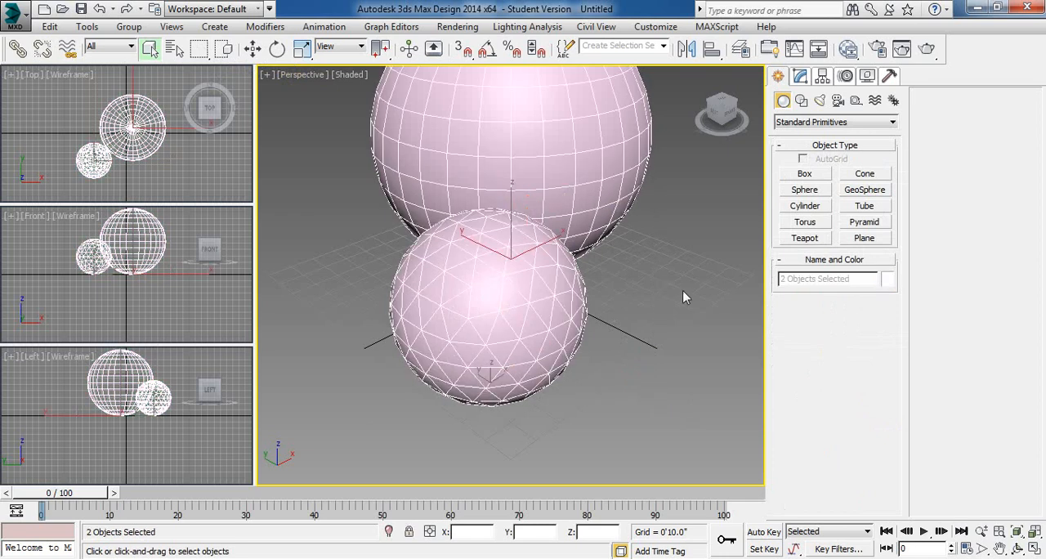
key(Delete)
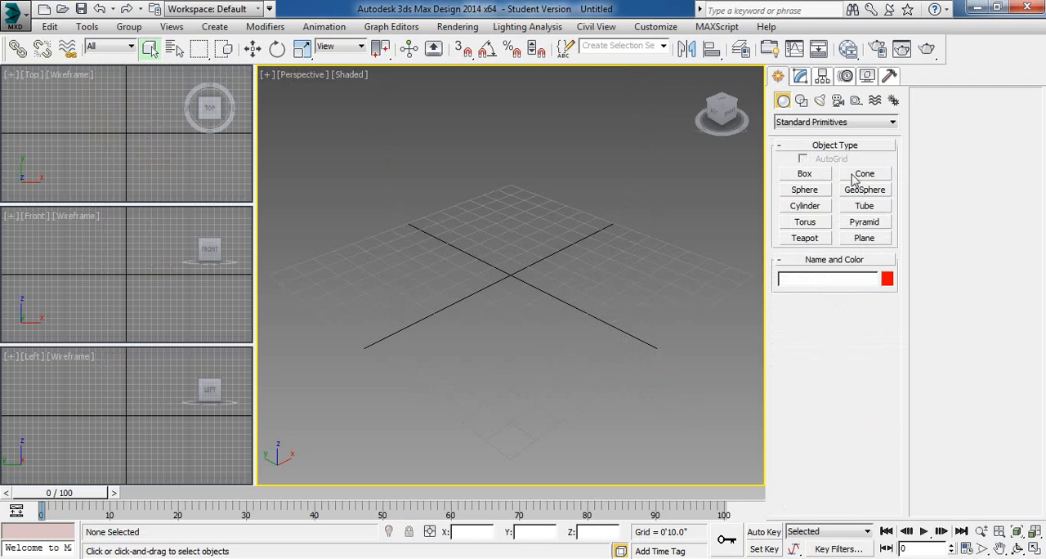
- Create a cylinder at the grid origin with a radius of about 3'10.3" and a height of about 5'9.5", and delete it
click(804, 208)
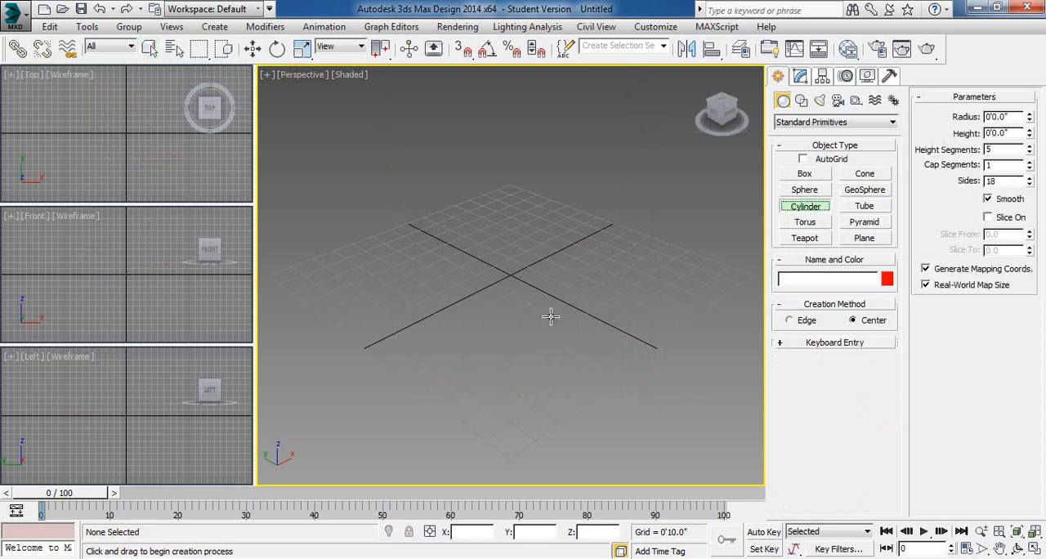
drag(510, 278, 525, 370)
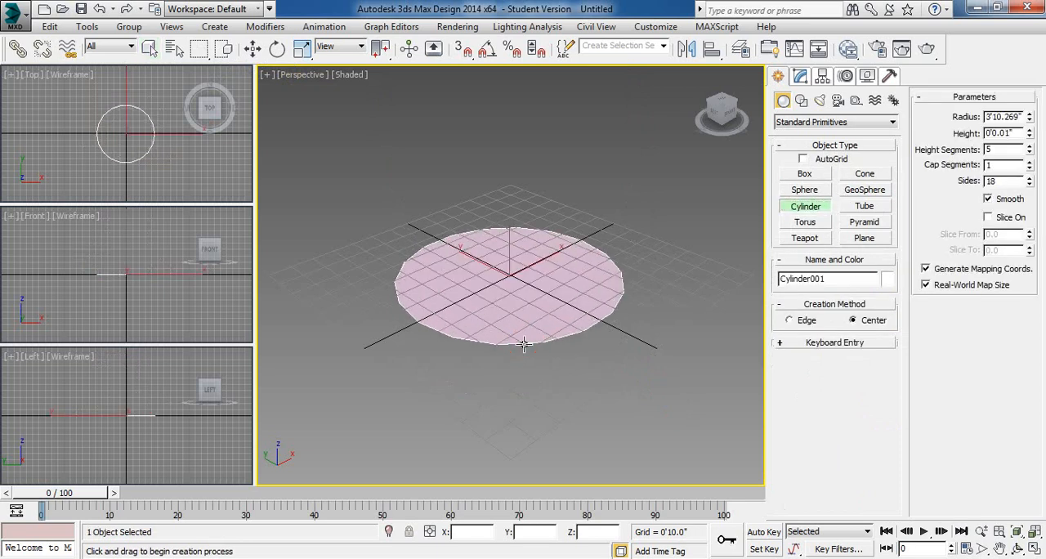
click(518, 138)
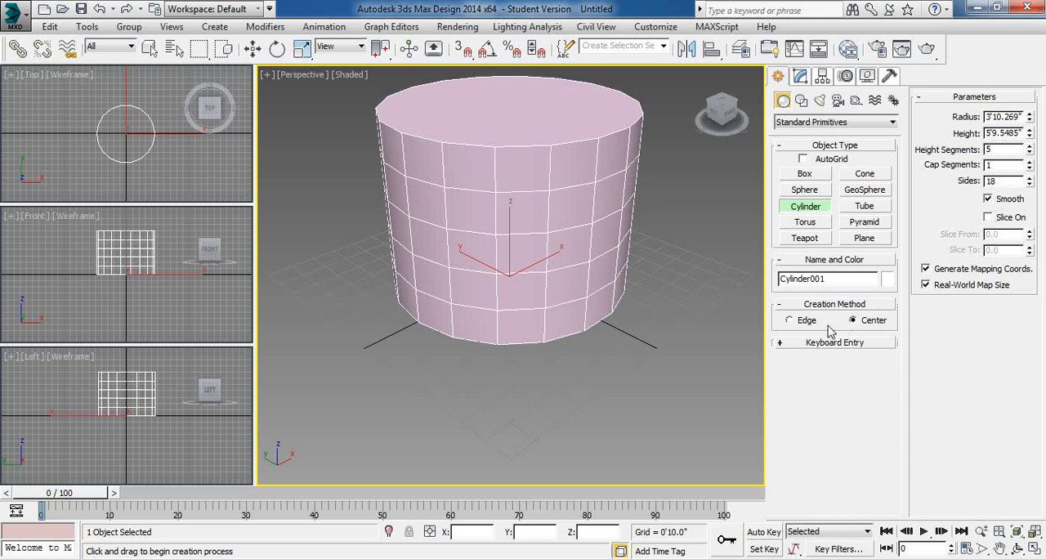
key(Delete)
- Create a tube at the grid origin with radii of about 3'8.3" and 2'5.4" and a height of about 3'4.9", and undo its creation
click(868, 206)
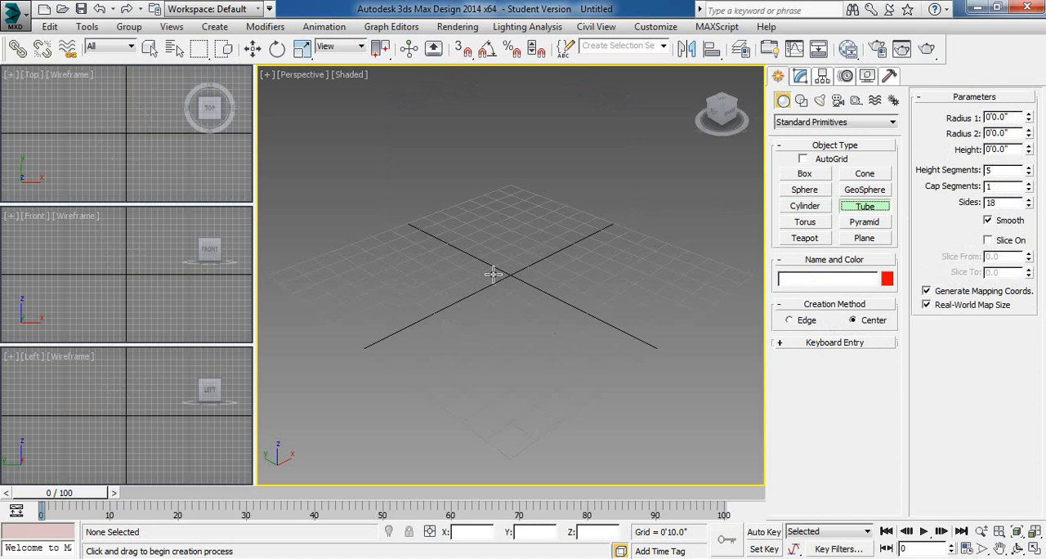
drag(510, 279, 495, 350)
click(498, 321)
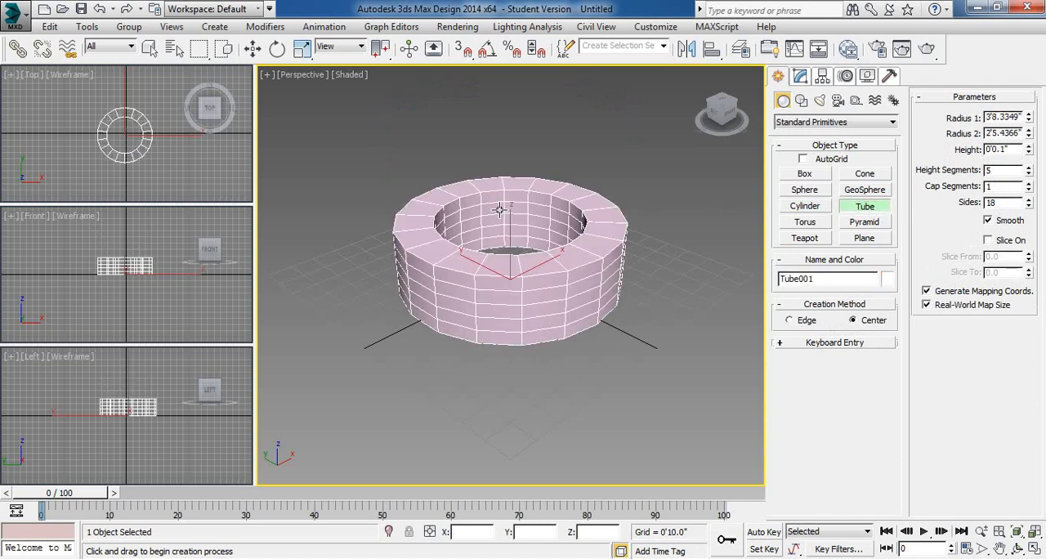
click(499, 208)
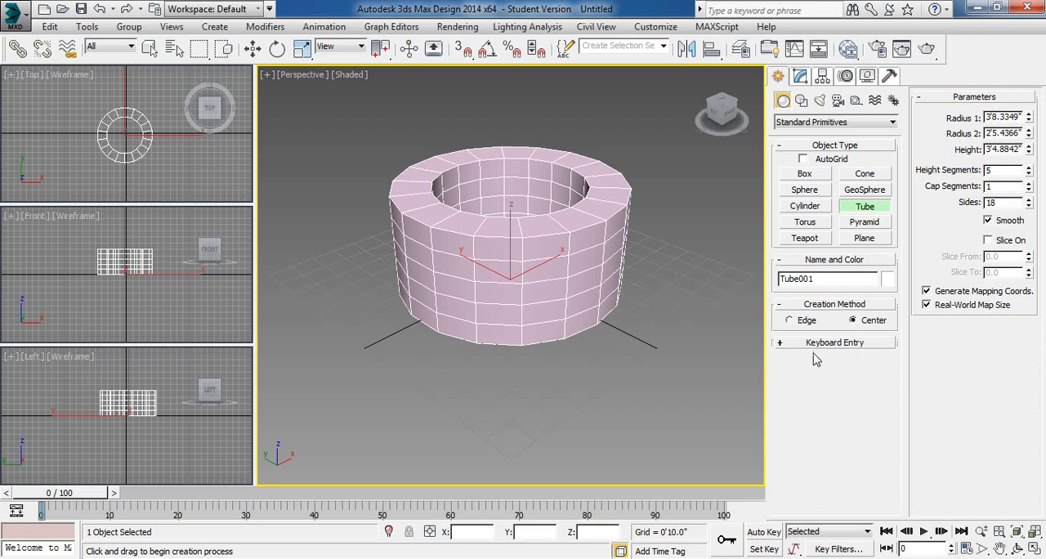
key(ctrl+z)
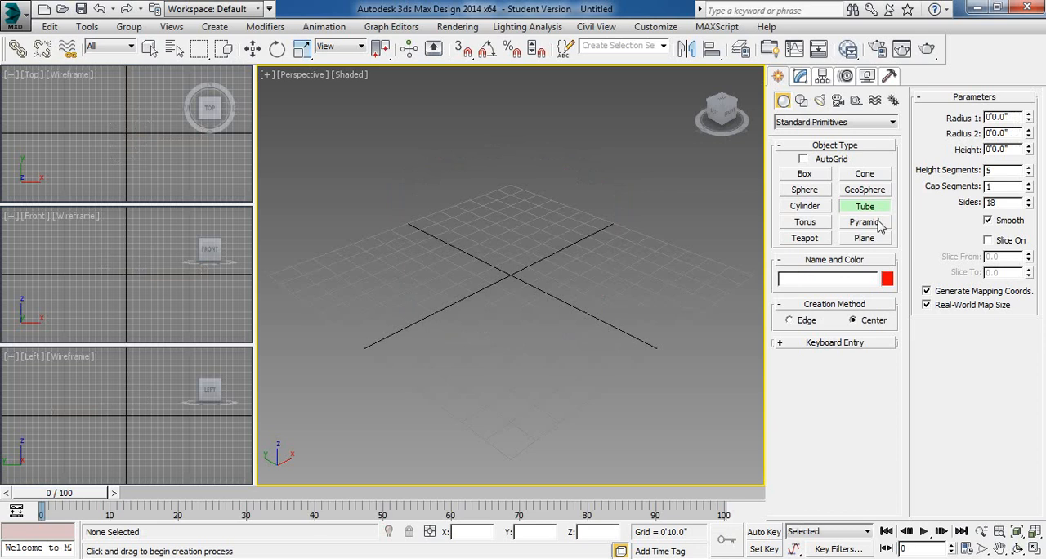
- Create a torus at the grid origin with Radius 1 about 4'7.0" and Radius 2 about 1'1.4"
click(814, 225)
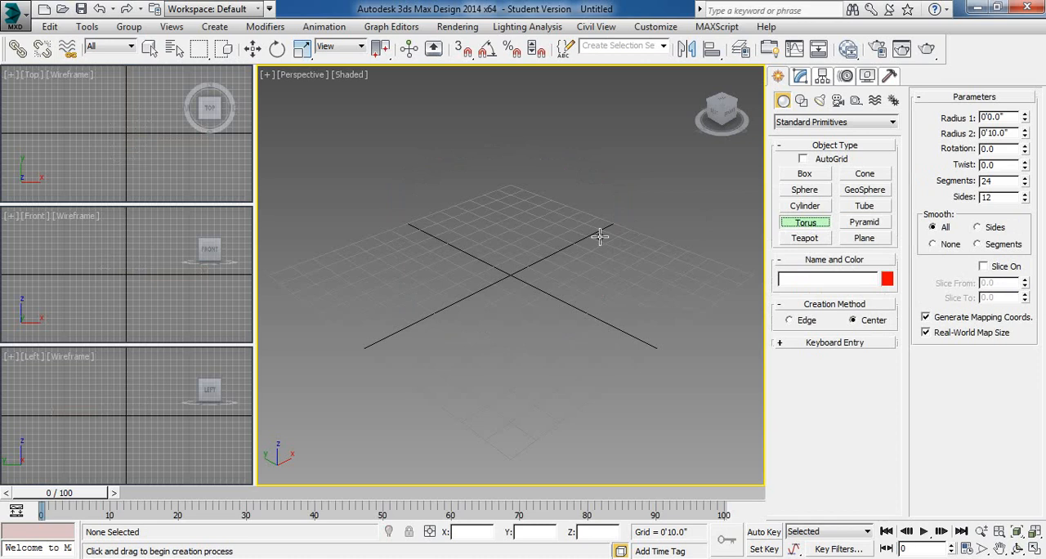
drag(511, 274, 508, 381)
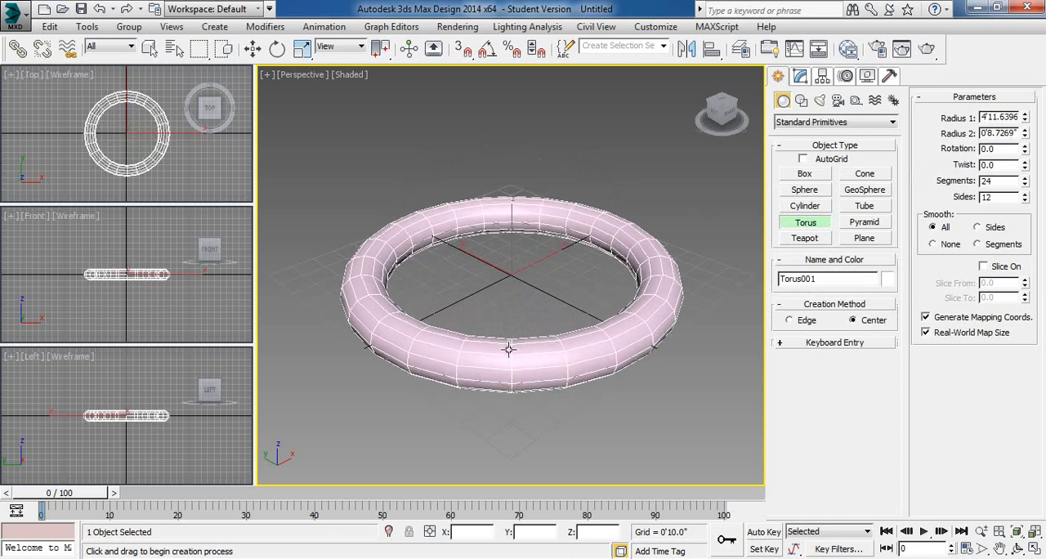
click(510, 334)
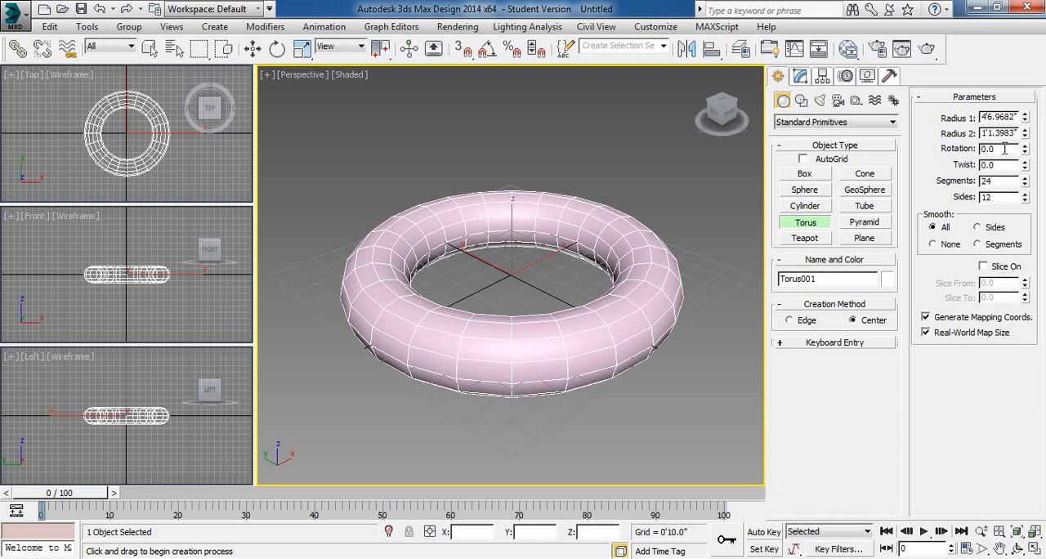
- Try a rotation of 453.5 and a twist of 717 on the torus, resetting each to zero
mouse_move(1024, 148)
mouse_down()
mouse_move(1030, 122)
mouse_move(1030, 164)
mouse_move(1033, 121)
mouse_move(1032, 168)
mouse_move(1044, 123)
mouse_move(1044, 159)
mouse_move(1044, 113)
mouse_move(1025, 149)
mouse_up()
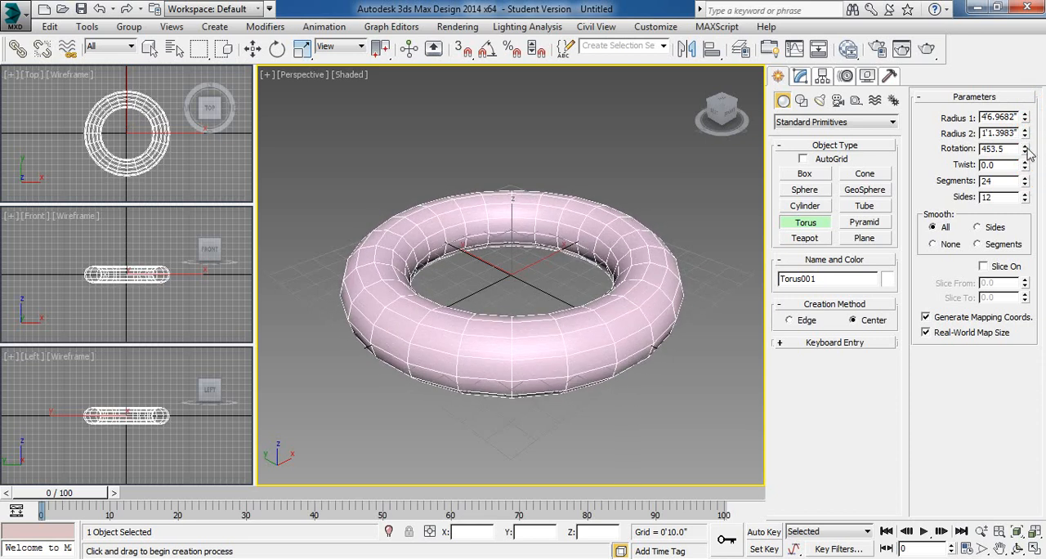
right_click(1026, 149)
mouse_move(1027, 166)
mouse_down()
mouse_move(1028, 117)
mouse_move(1035, 189)
mouse_move(1034, 112)
mouse_move(1042, 179)
mouse_move(1044, 136)
mouse_move(1043, 169)
mouse_up()
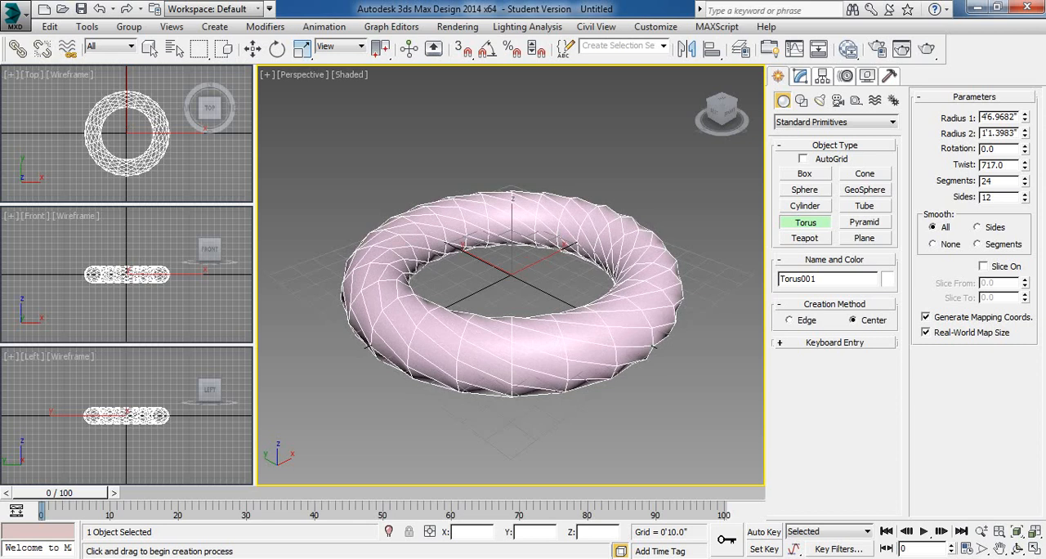
right_click(1026, 166)
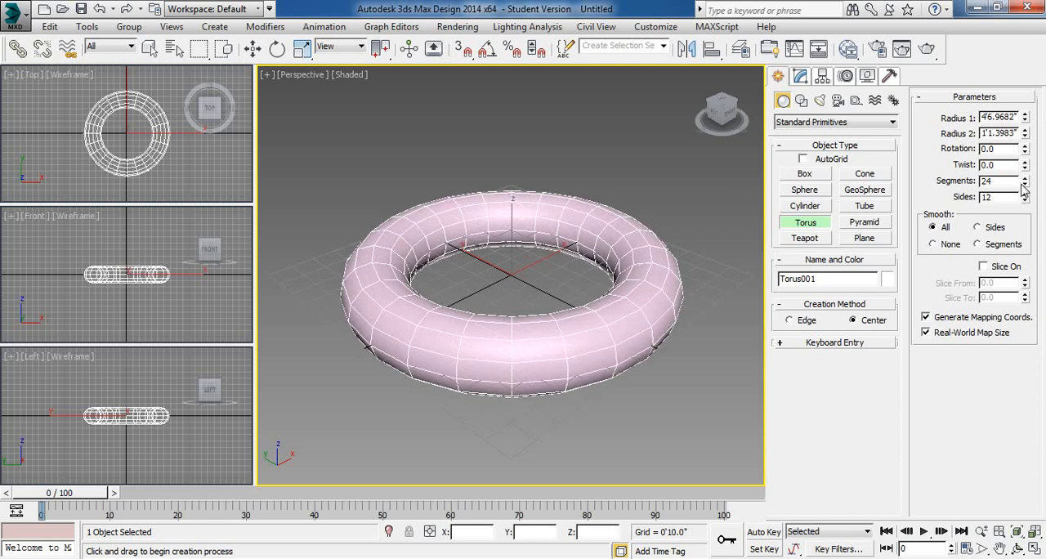
- Reduce the torus to 3 sides and 3 segments, raise it to 18 segments and 28 sides, and delete it
drag(1026, 184, 1044, 217)
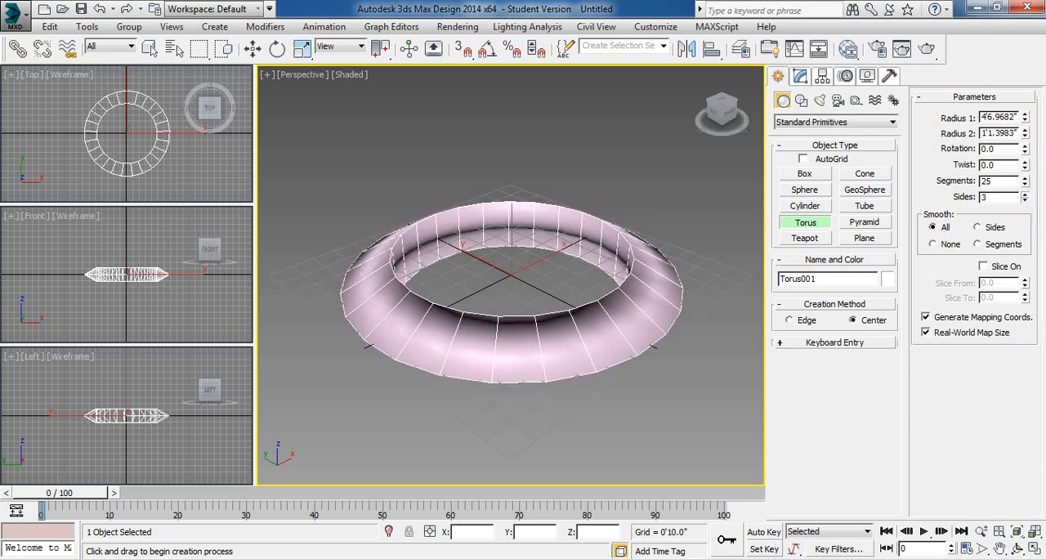
right_click(1027, 181)
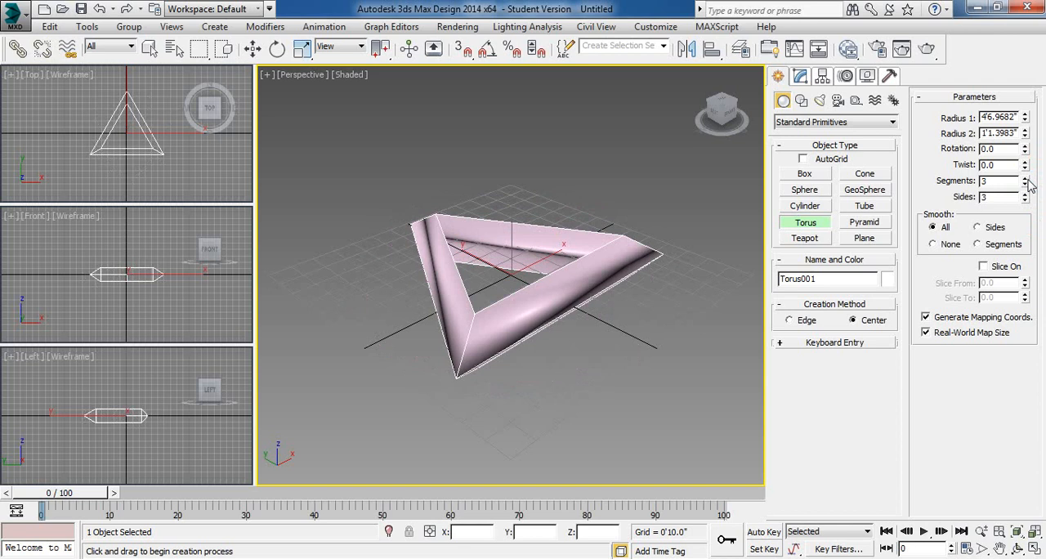
mouse_move(1026, 180)
mouse_down()
mouse_move(1029, 202)
mouse_move(1030, 148)
mouse_move(1030, 210)
mouse_move(1033, 172)
mouse_move(1035, 206)
mouse_move(1041, 193)
mouse_up()
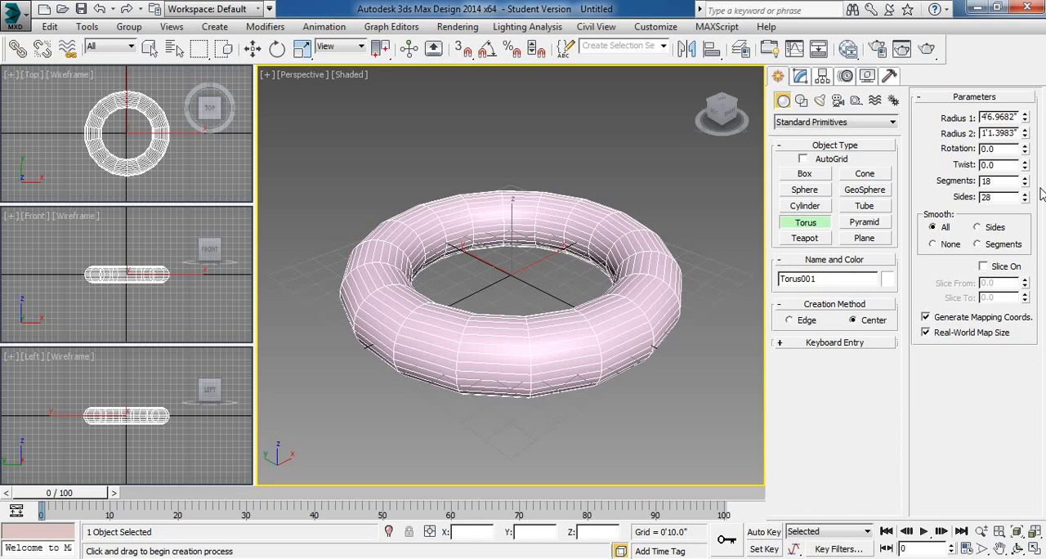
key(Delete)
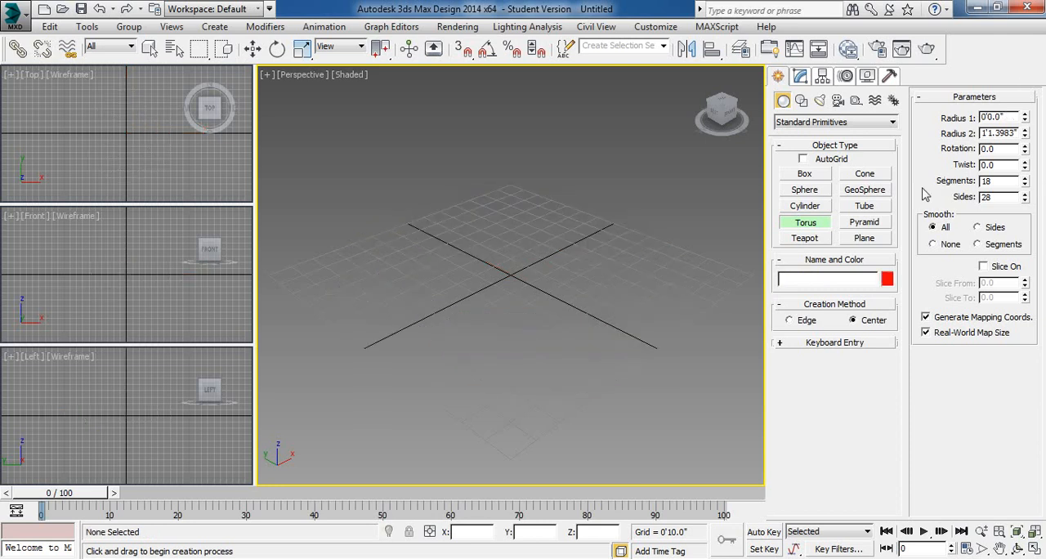
click(863, 222)
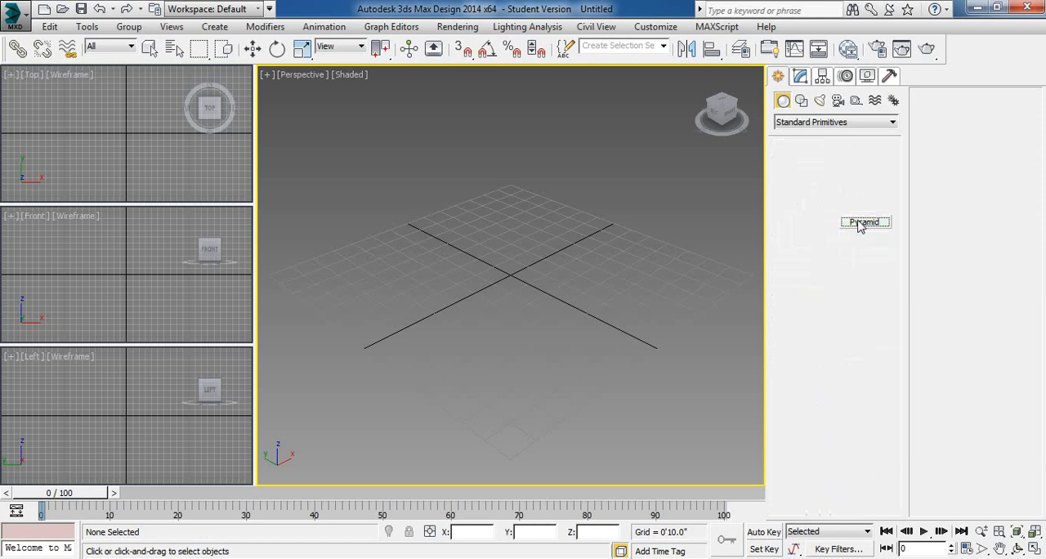
drag(513, 276, 502, 358)
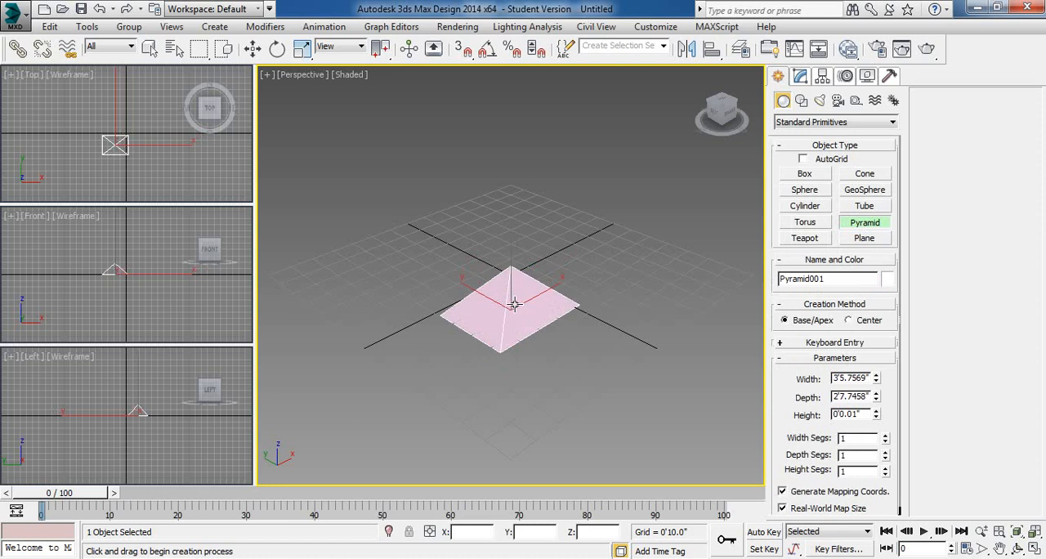
key(Delete)
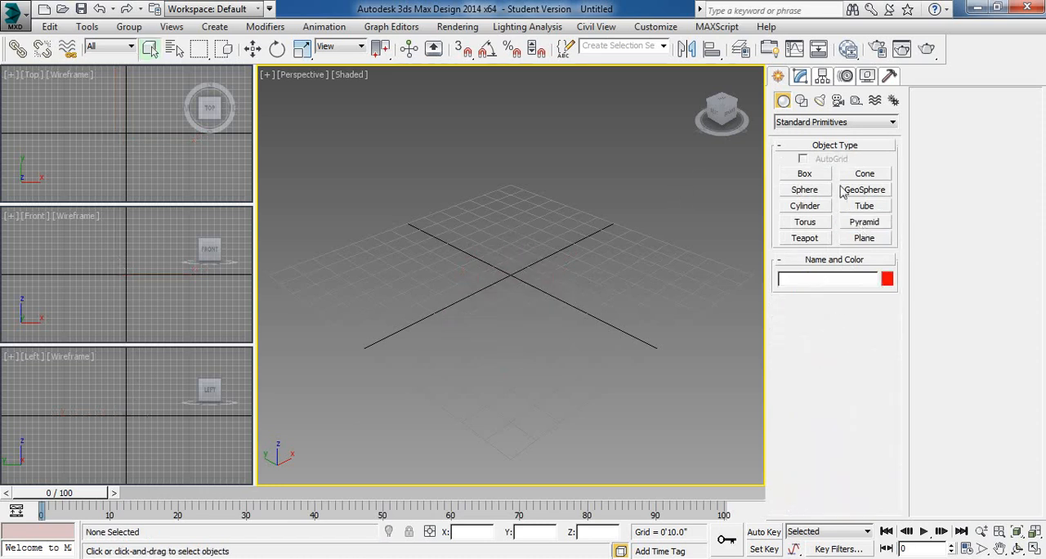
- Create a pyramid about 6'6.6" wide, 4'11.0" deep and 5'1.4" high near the grid origin, and undo its creation
click(864, 222)
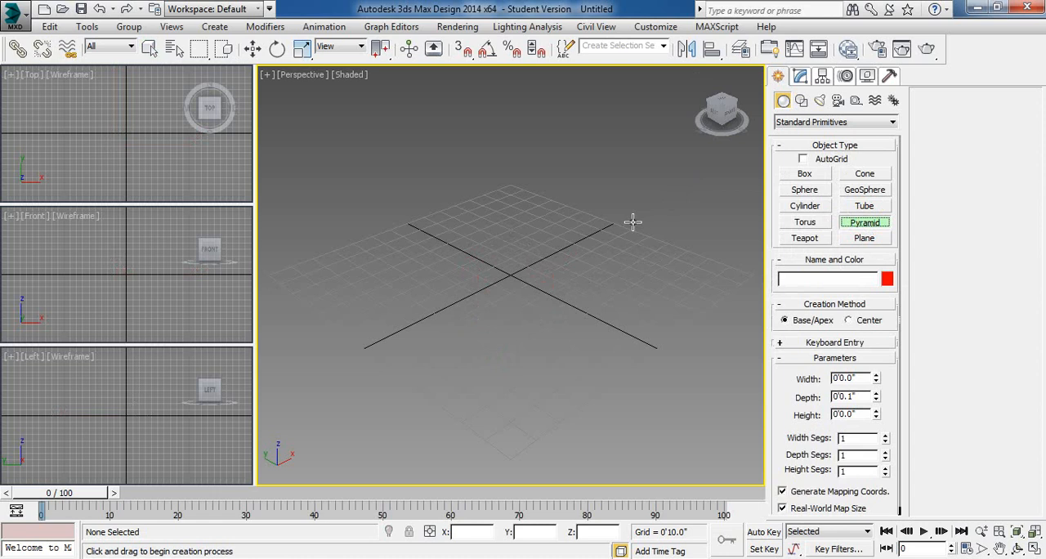
drag(544, 262, 513, 423)
click(535, 281)
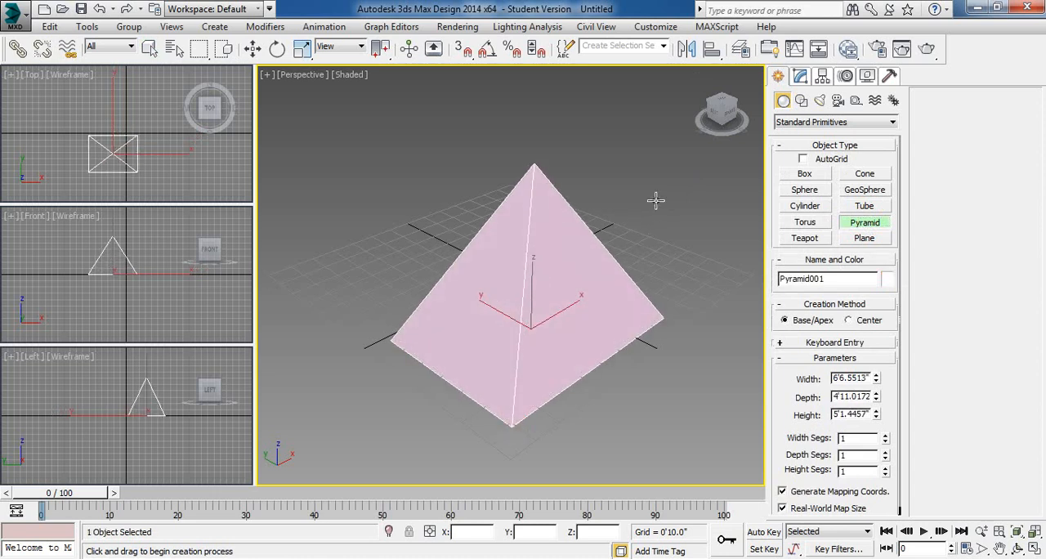
click(786, 397)
drag(786, 398, 787, 334)
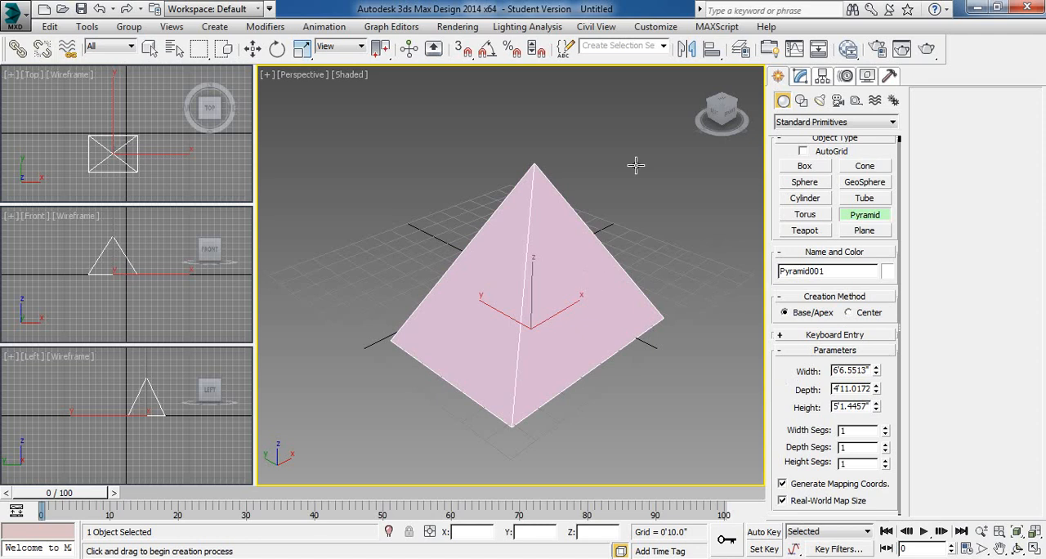
key(ctrl+z)
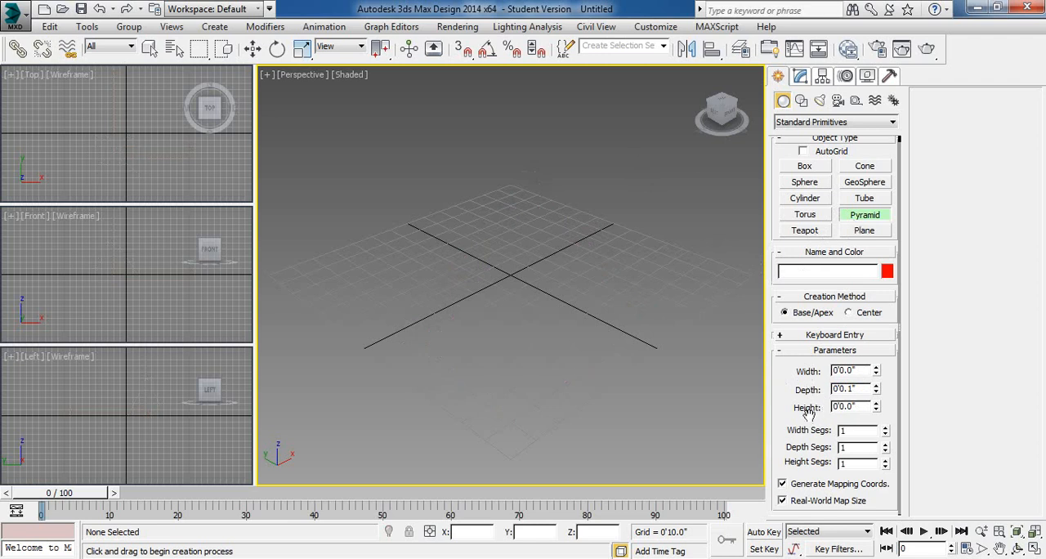
- Create a rectangular plane around the grid origin, about 8'5.2" long and 9'7.7" wide
drag(809, 415, 808, 374)
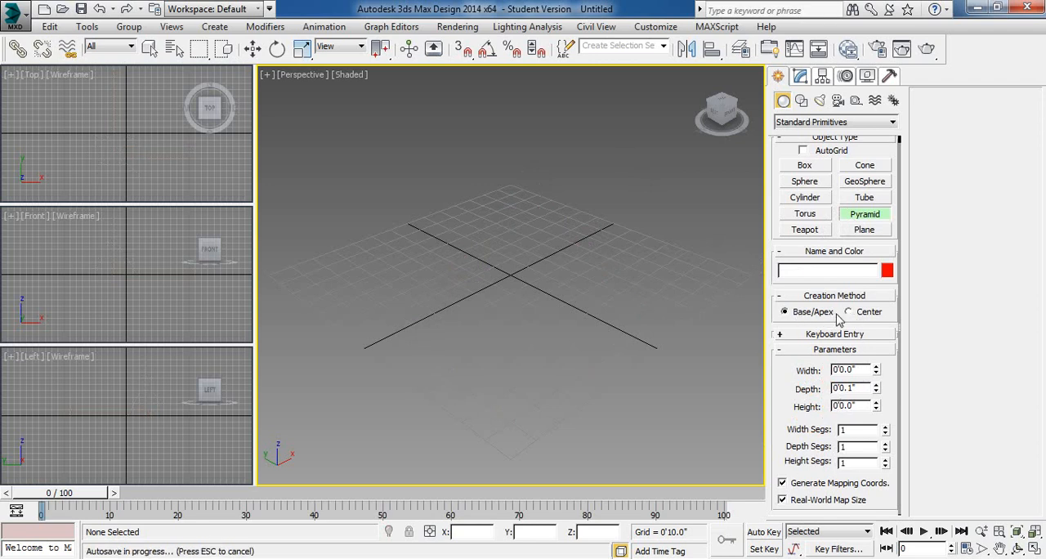
click(865, 233)
drag(514, 208, 490, 415)
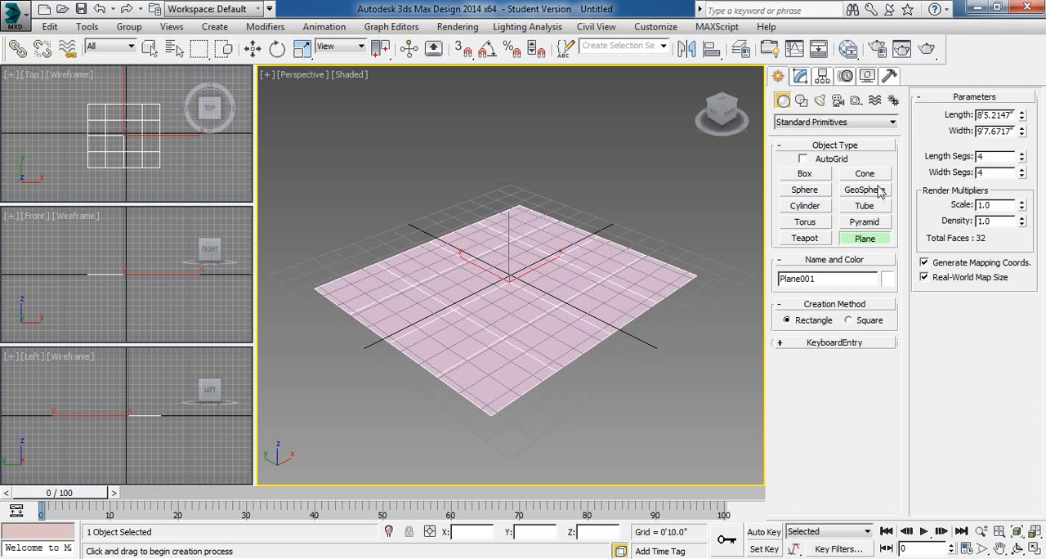
- Try a render density multiplier of 4 on the plane and set it back to 1
double_click(988, 205)
click(992, 221)
double_click(1003, 221)
text(4)
click(992, 205)
drag(998, 221, 906, 235)
text(1)
click(1007, 206)
- Start a render of the plane in the perspective view, cancel it and close the rendered frame
click(927, 48)
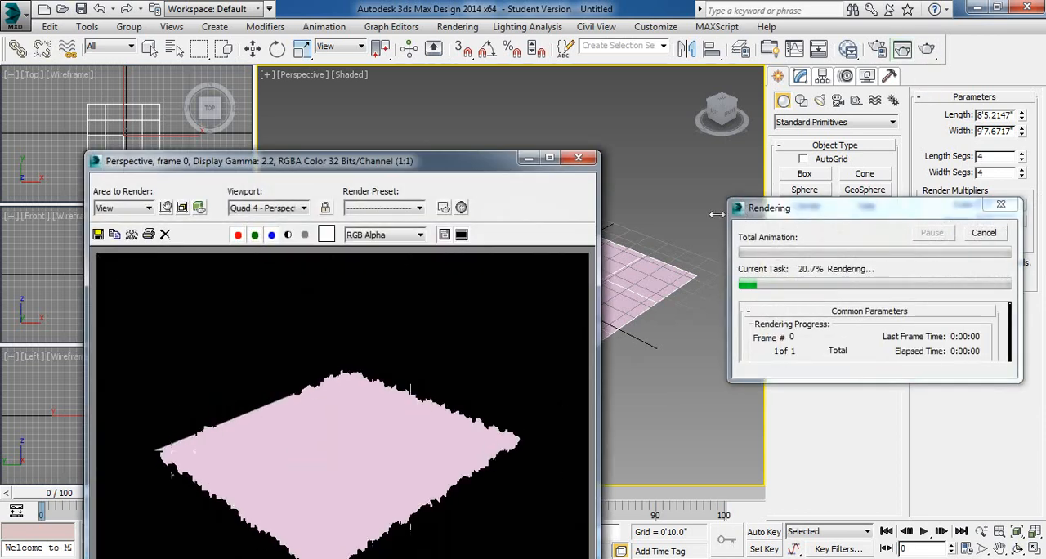
click(984, 233)
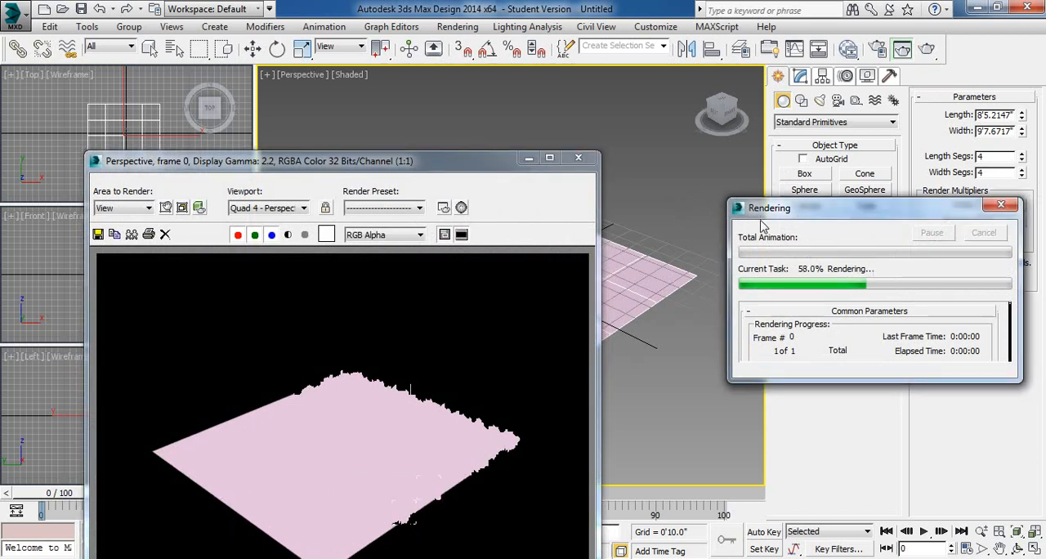
click(579, 158)
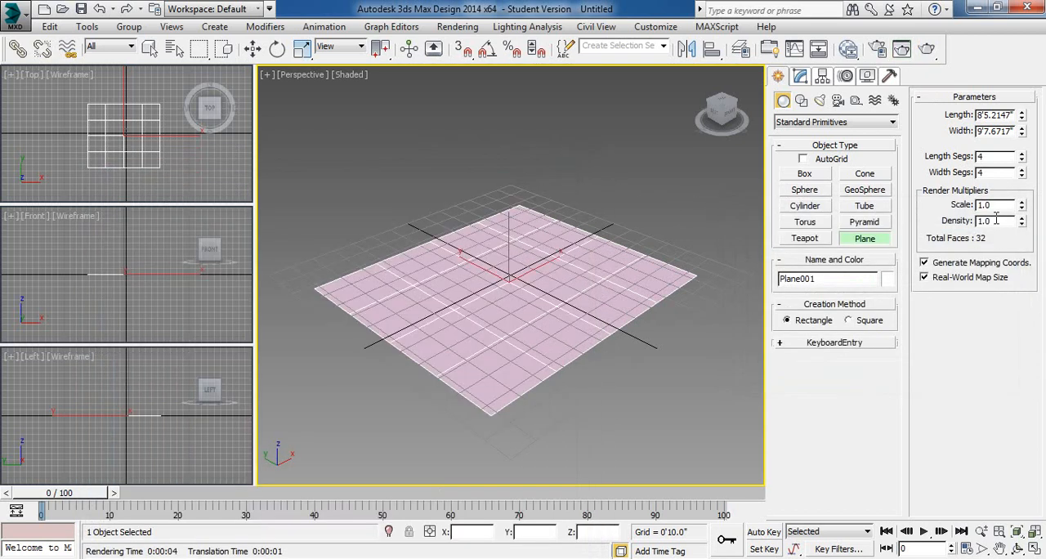
- Set the plane's render scale multiplier to 3 and test-render the perspective view, closing the rendered frame
double_click(996, 205)
text(3)
key(Return)
click(929, 52)
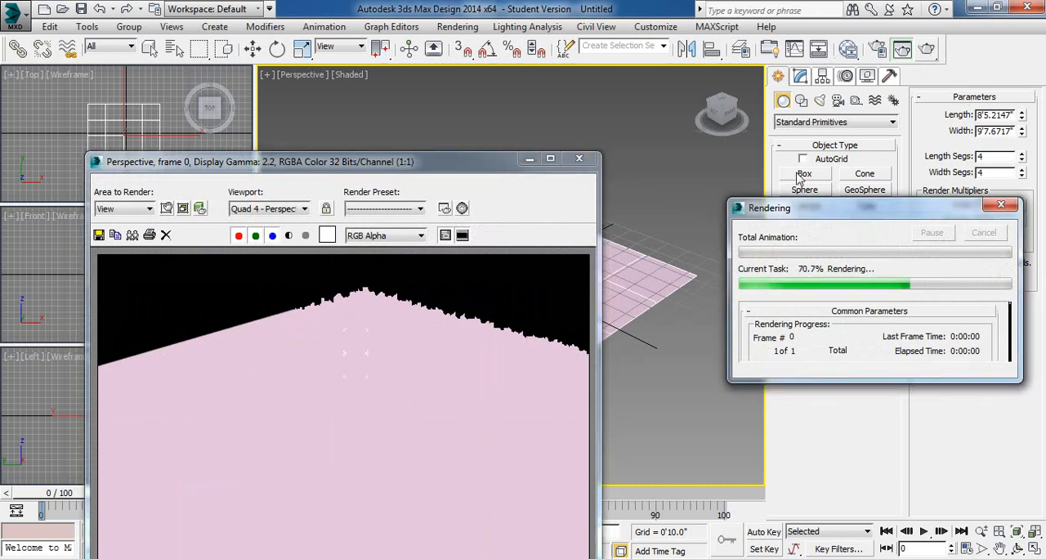
click(984, 233)
click(579, 159)
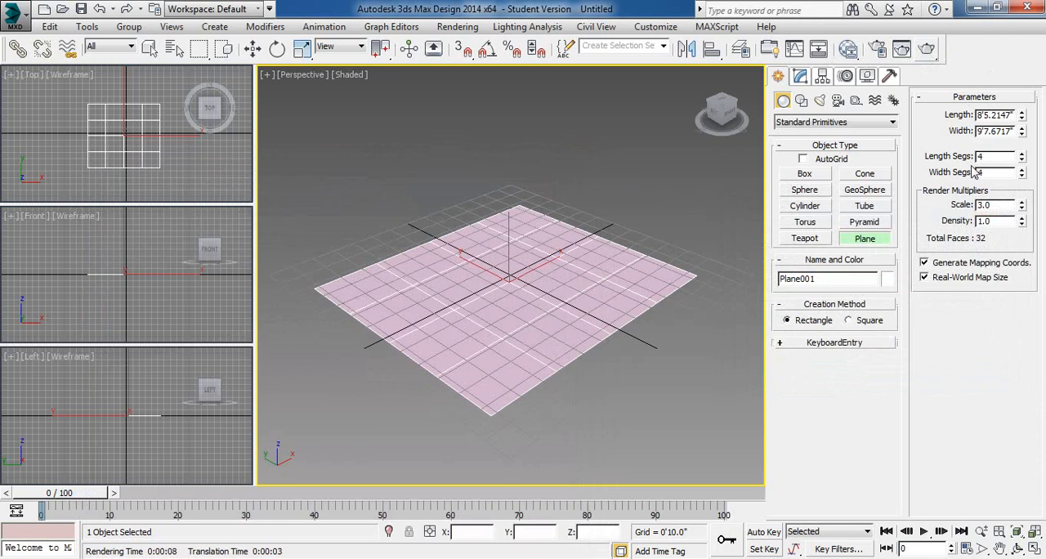
- Create a box on the plane about 7'1.9" long, 8'7.3" wide and 3'8.2" high, and exit box creation
click(806, 175)
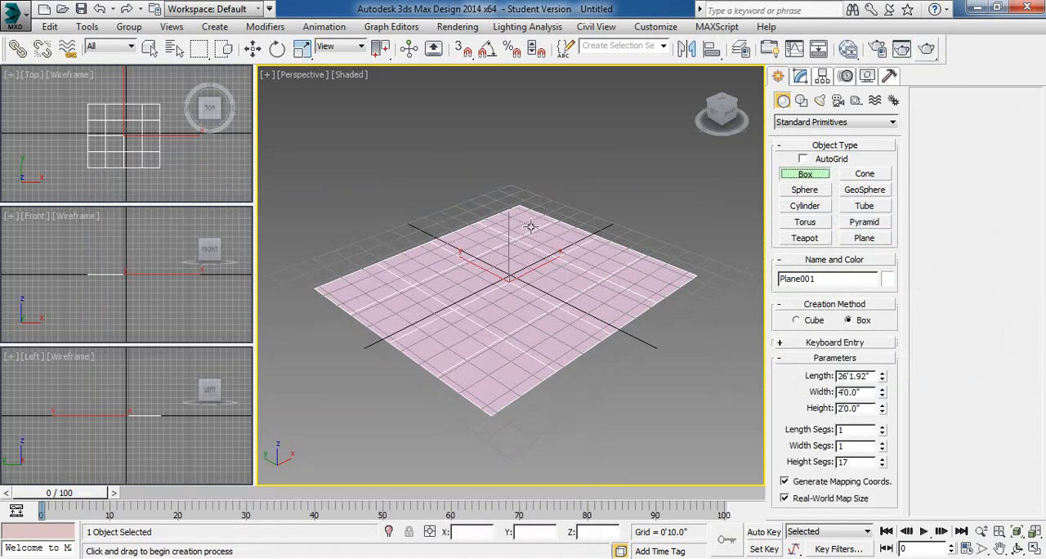
drag(518, 211, 488, 397)
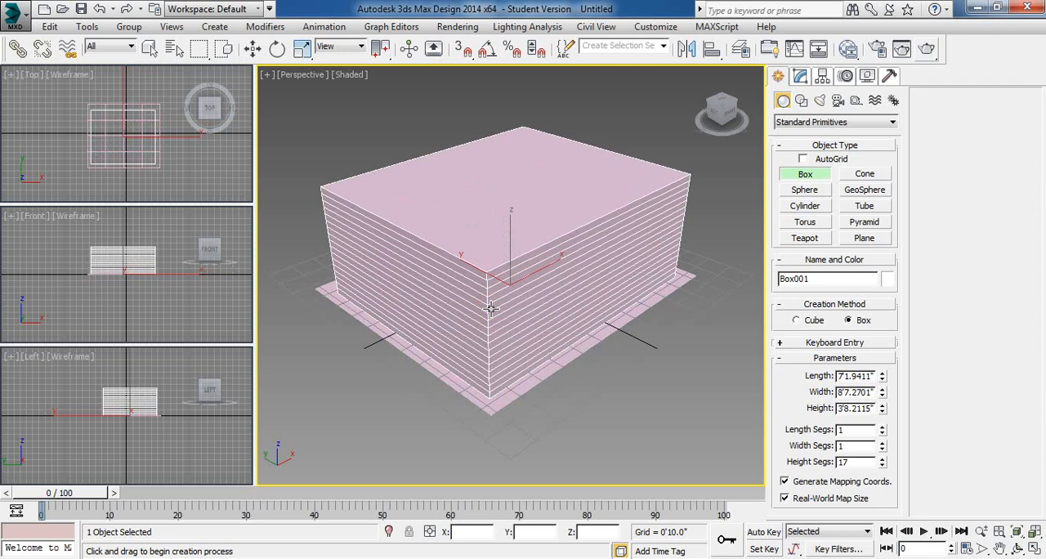
right_click(744, 227)
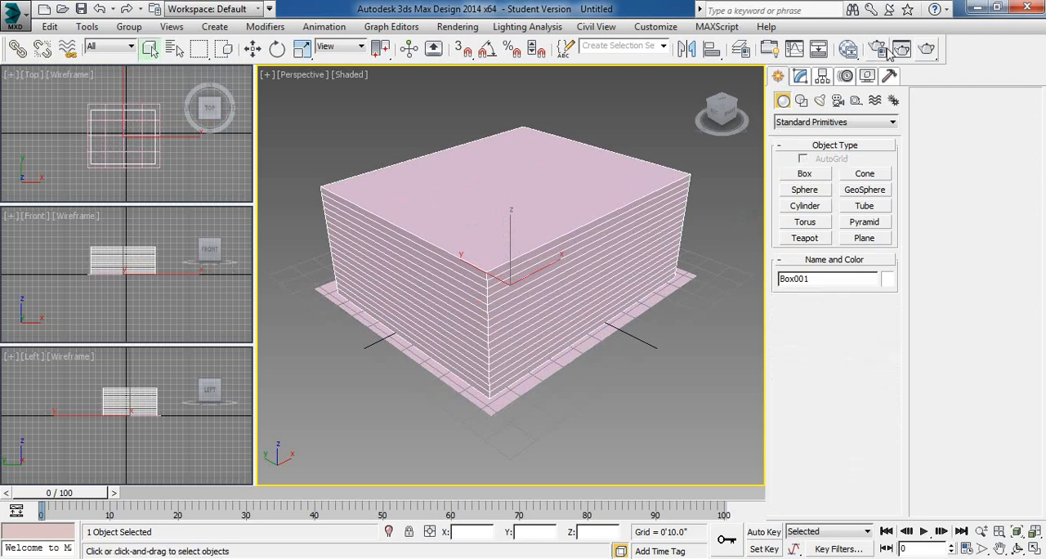
- Test-render the box on the scaled plane, close the rendered frame and cancel the render
click(928, 49)
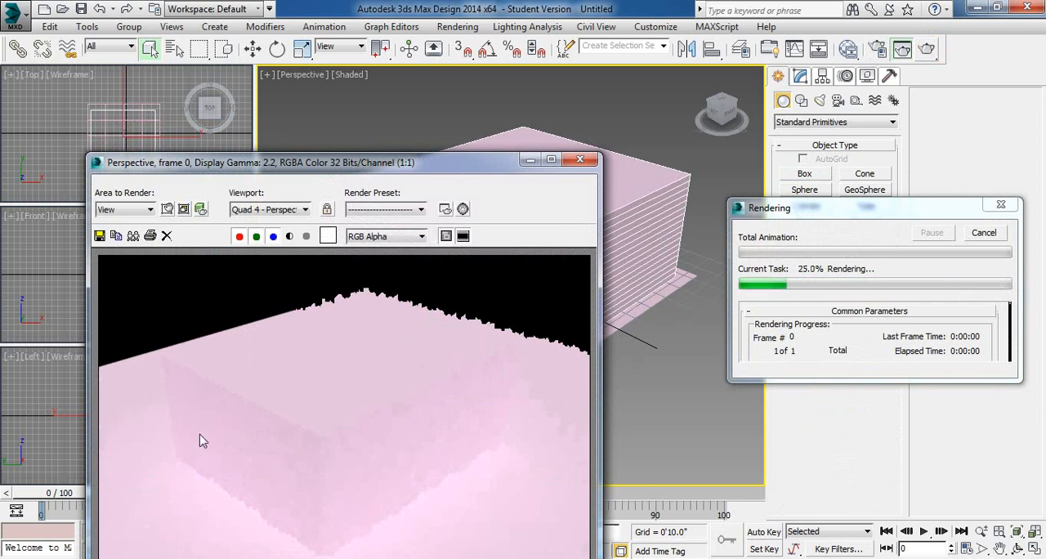
click(582, 160)
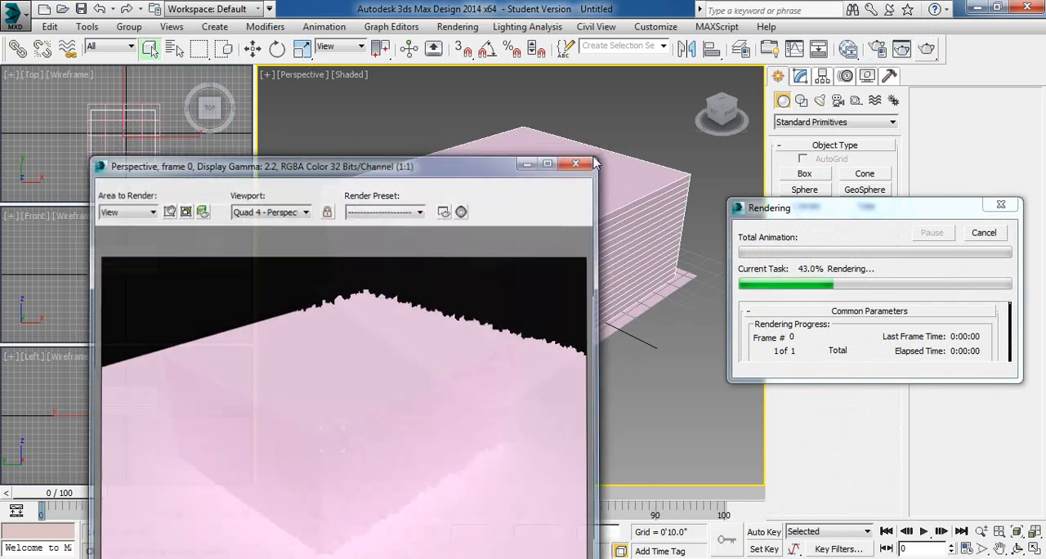
click(985, 232)
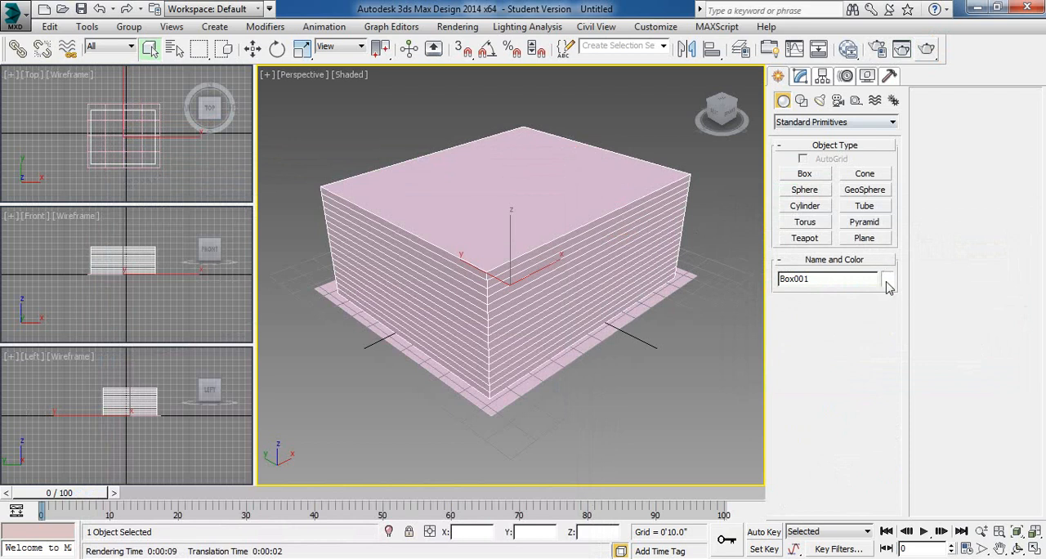
- Recolor the box dark pink and render the perspective view to compare it with the plane, closing the rendered frame
click(887, 279)
click(659, 279)
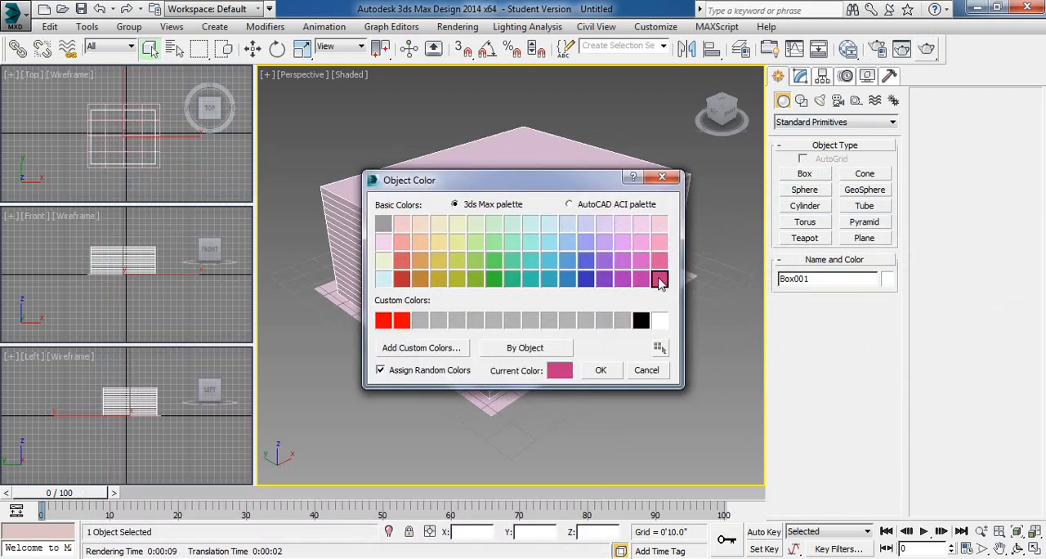
click(601, 370)
click(662, 367)
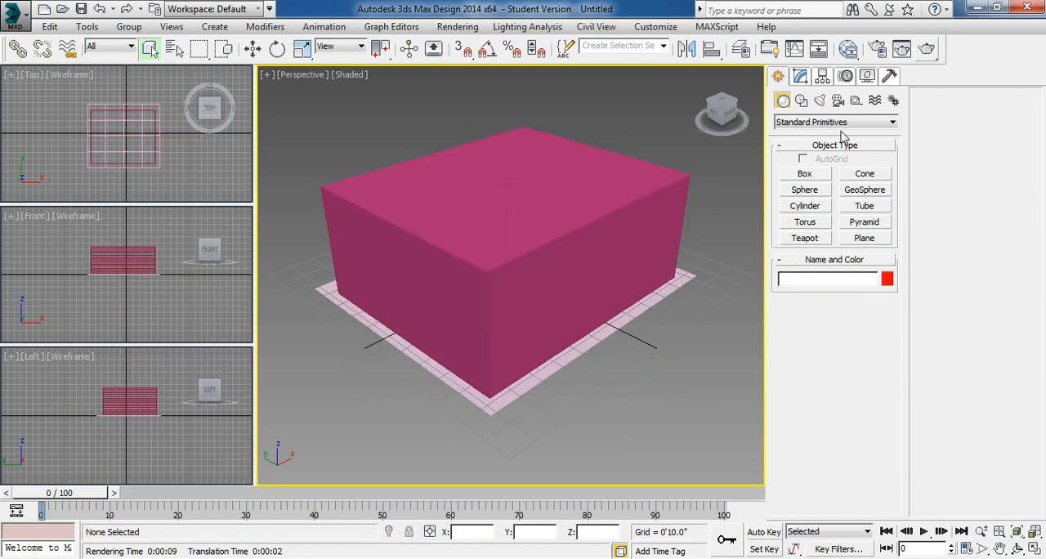
click(902, 49)
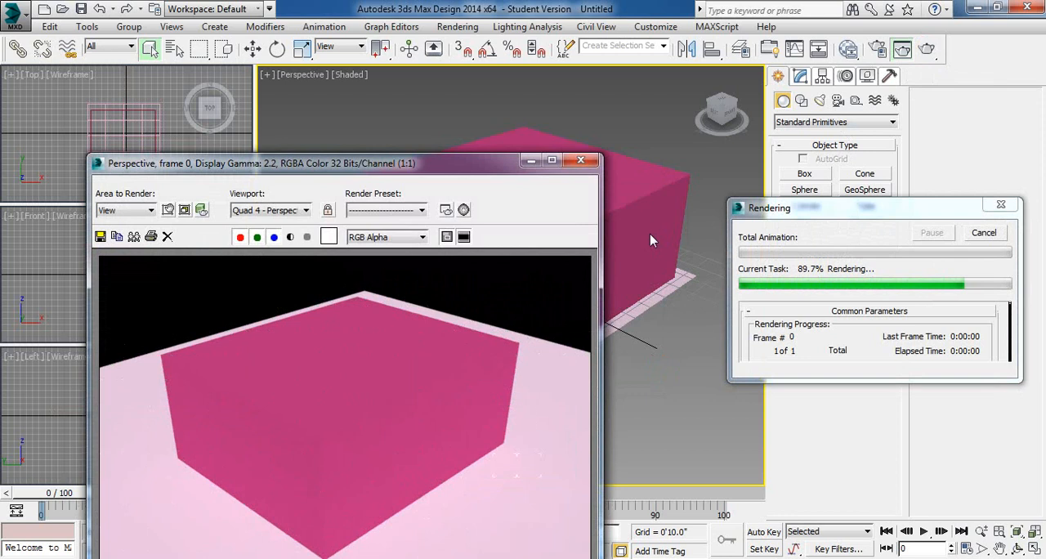
click(580, 161)
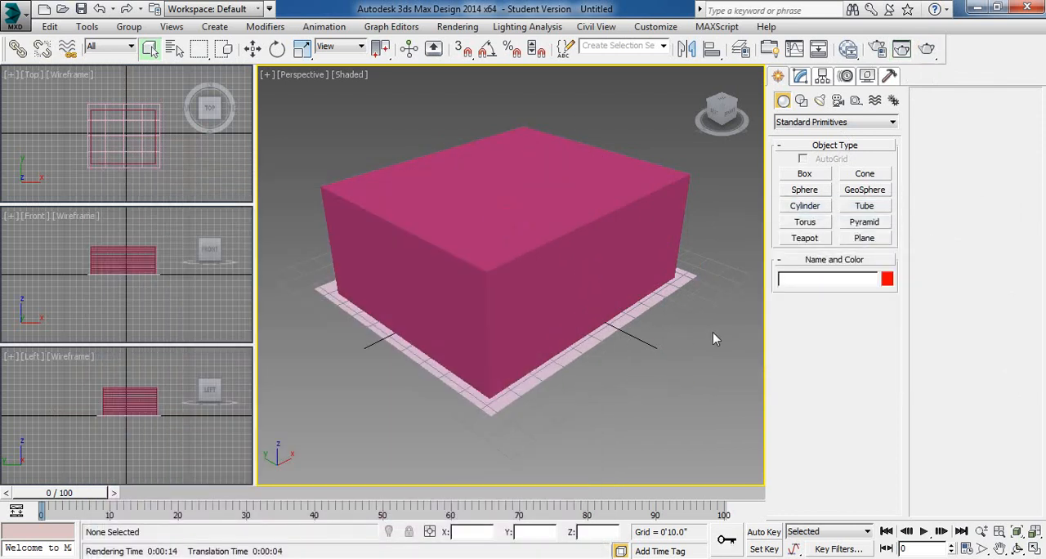
- Delete the box and the plane beneath it
click(553, 254)
key(Delete)
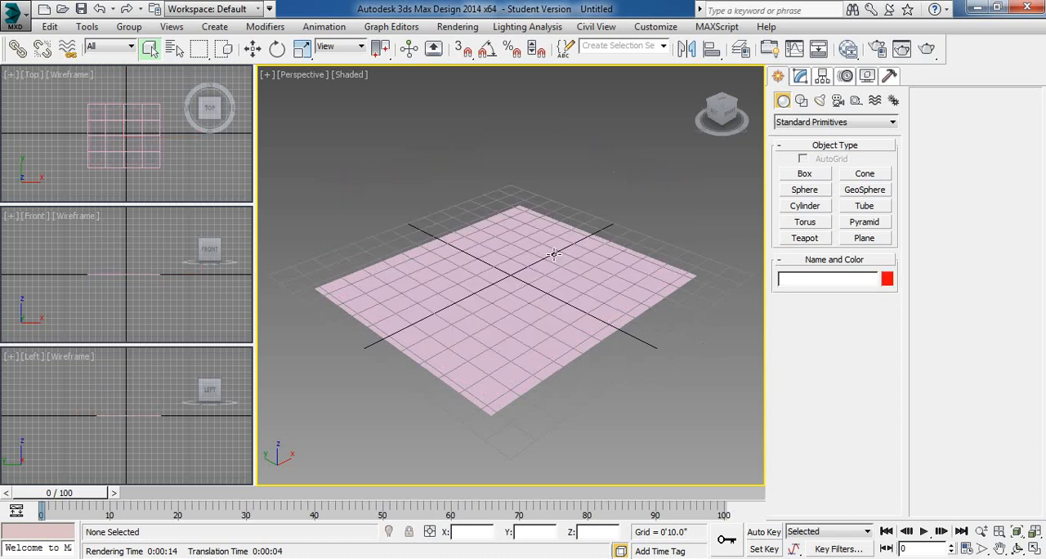
click(553, 254)
key(Delete)
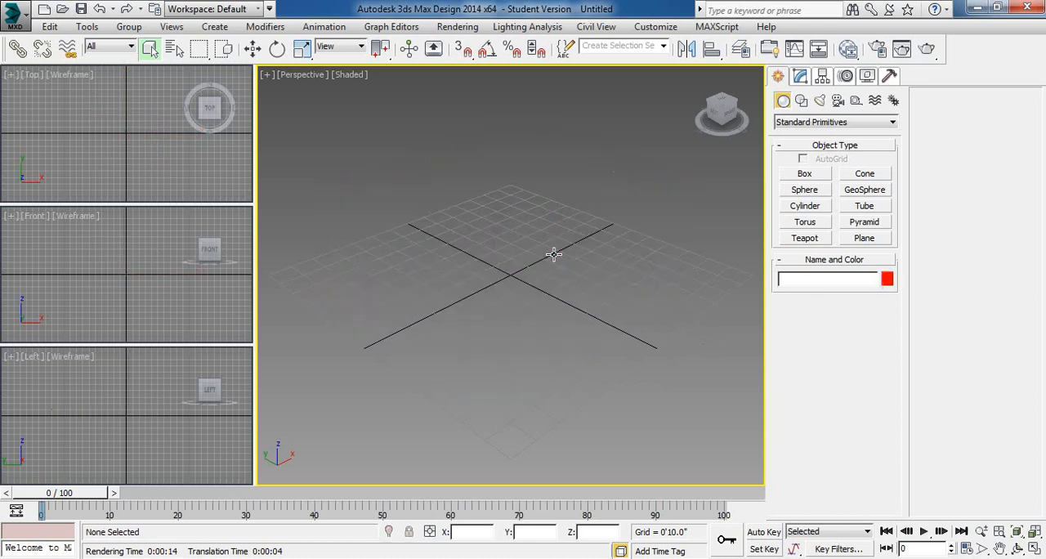
- Create a teapot at the grid origin with a radius of about 3'8.2"
click(805, 238)
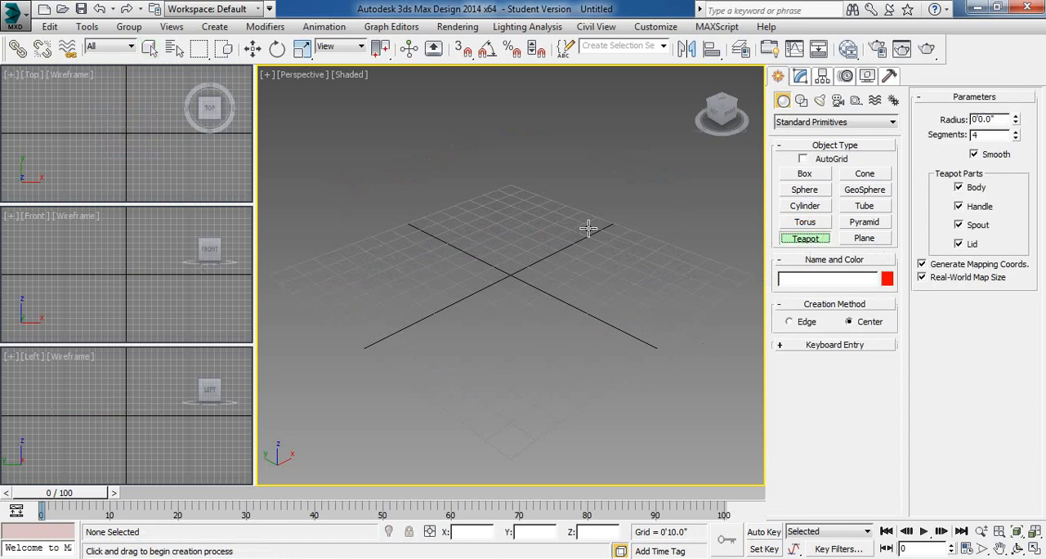
drag(510, 279, 594, 325)
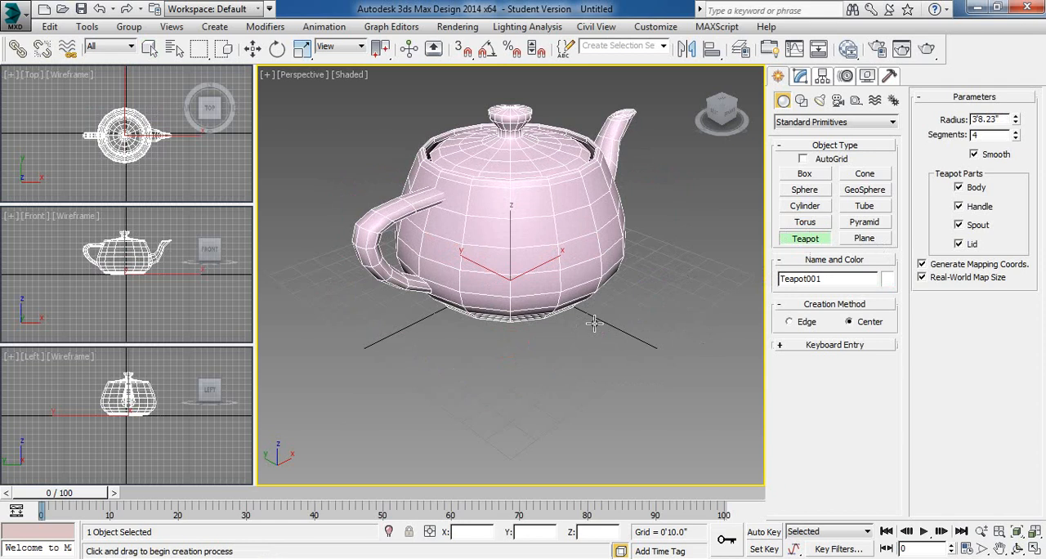
- Turn off the teapot's handle, spout and lid so that only the body remains
click(958, 206)
click(961, 225)
click(959, 245)
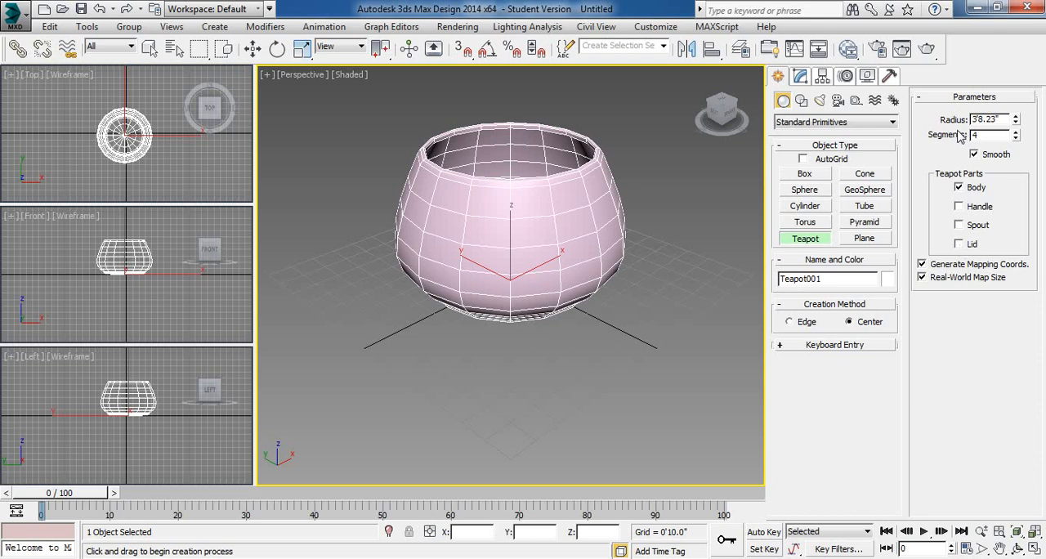
- Hide the teapot's body, show the lid, spout and handle one at a time, and restore only the body
click(958, 187)
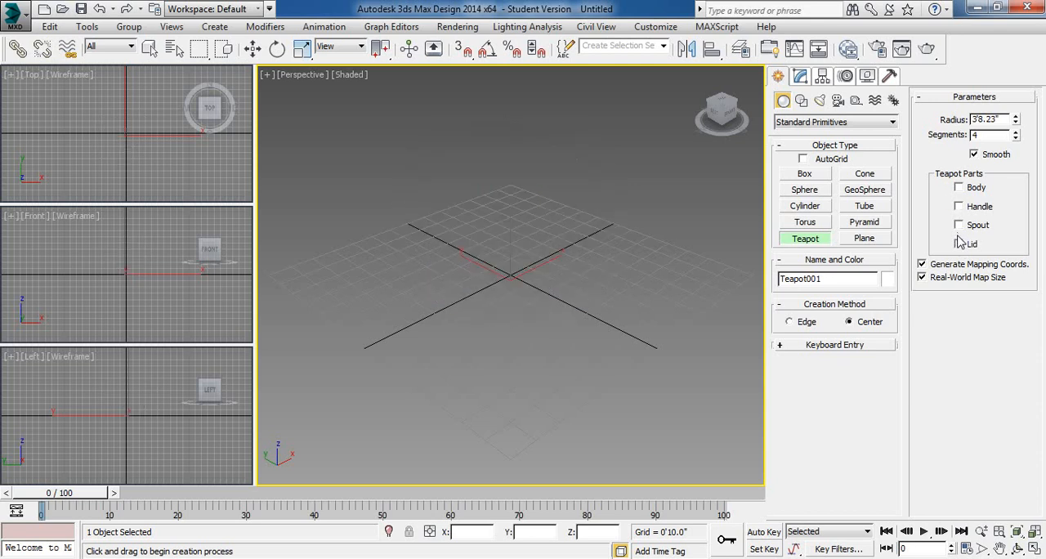
click(960, 245)
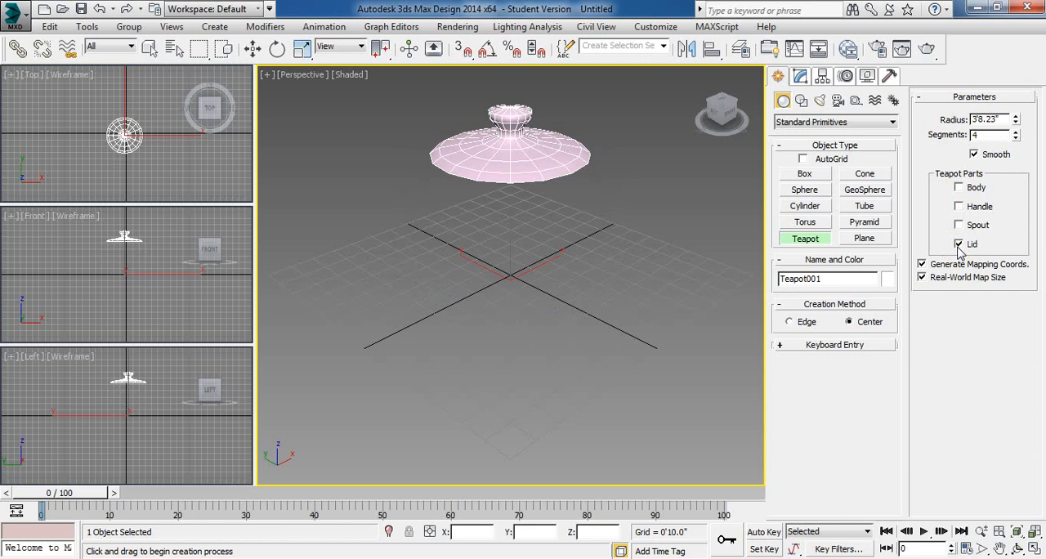
click(959, 244)
click(960, 226)
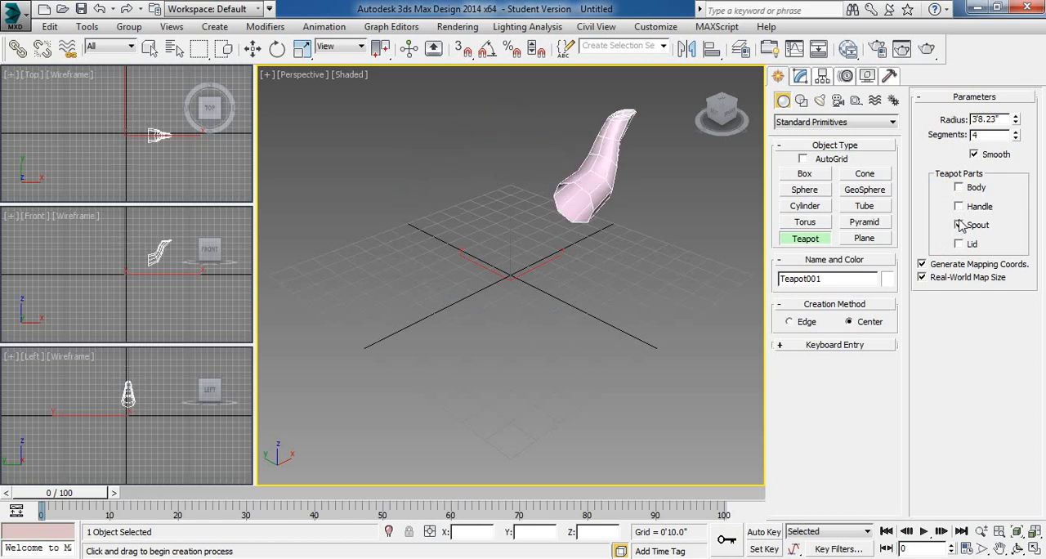
click(959, 226)
click(960, 207)
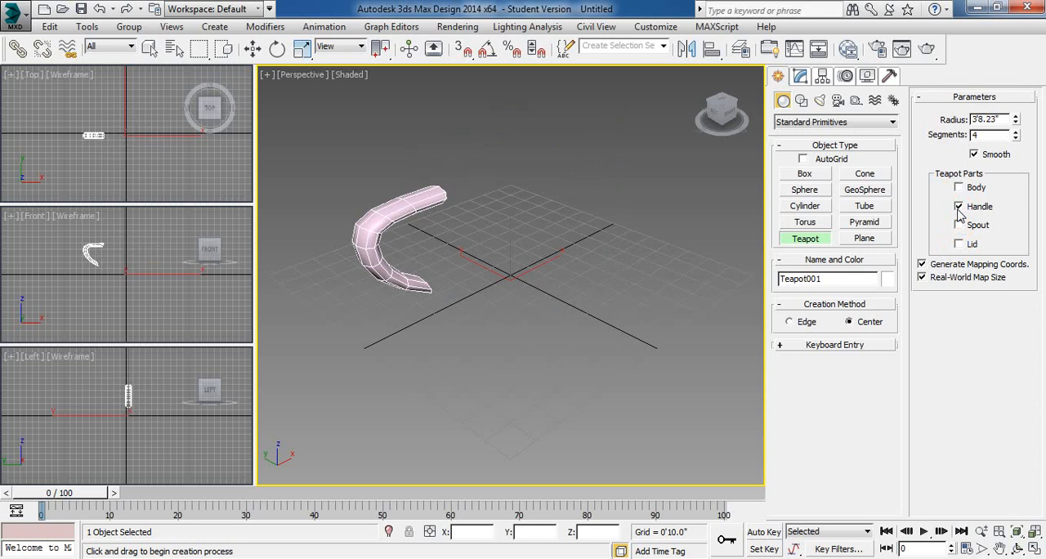
click(960, 207)
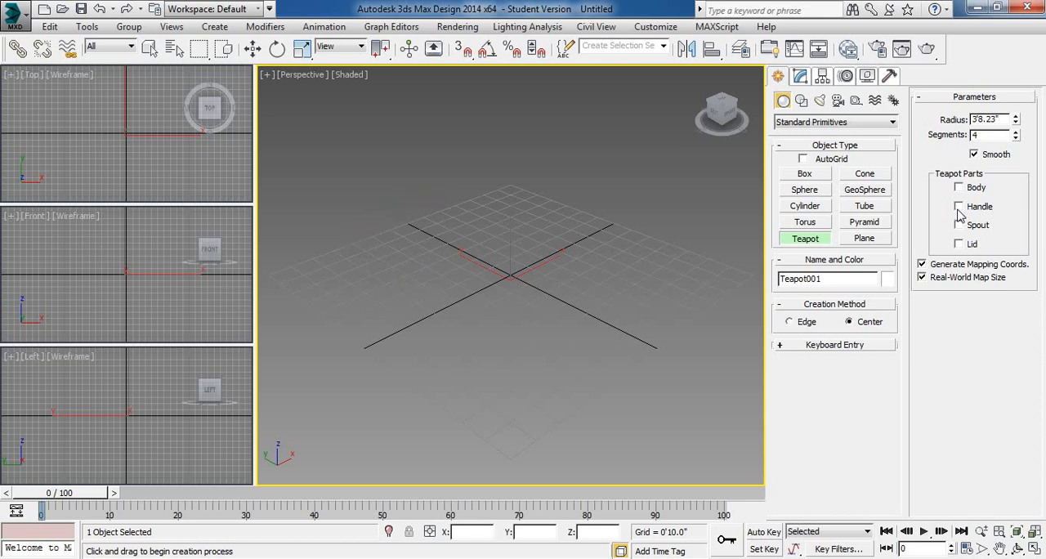
click(958, 187)
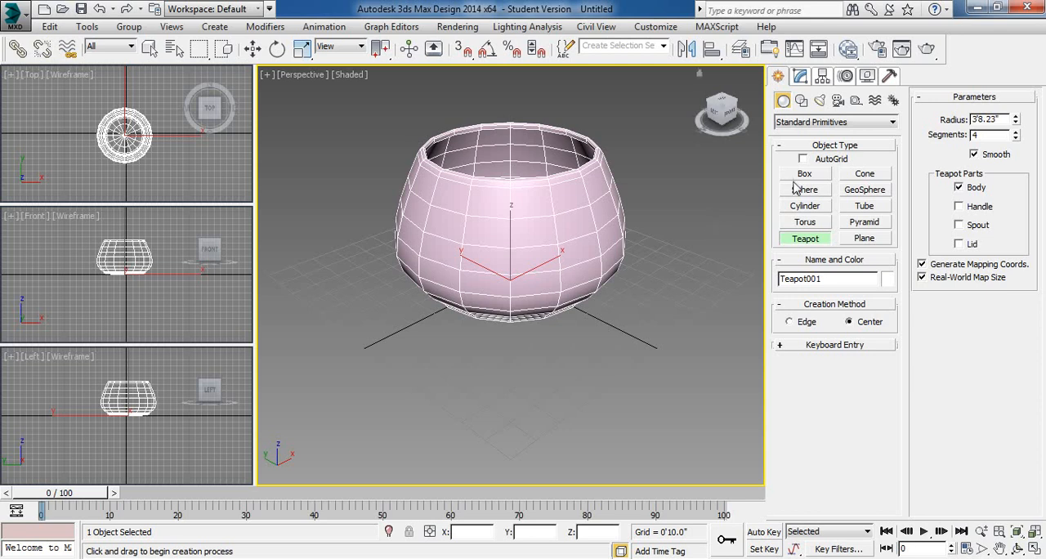
- Exit teapot creation and delete the teapot body
click(805, 238)
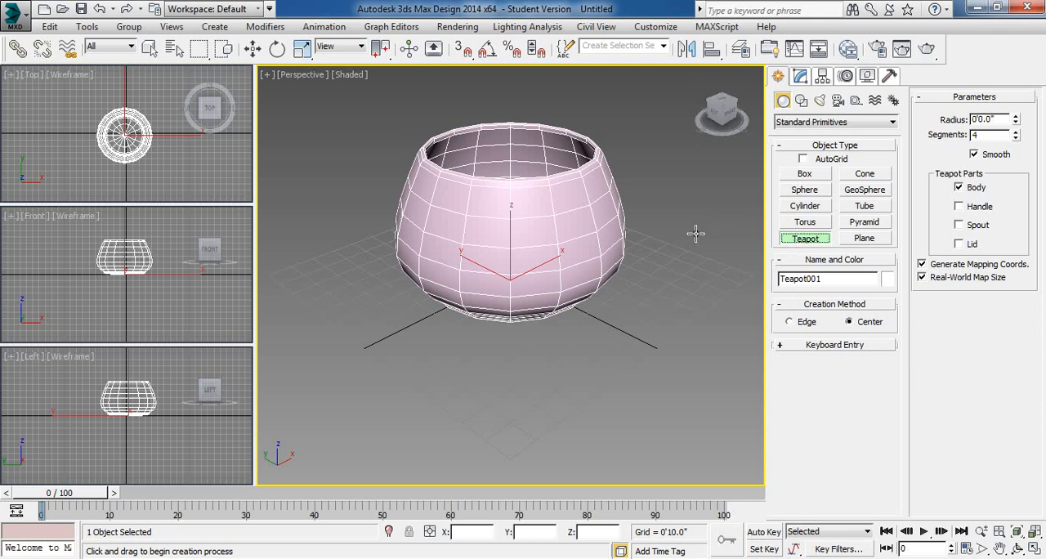
right_click(557, 181)
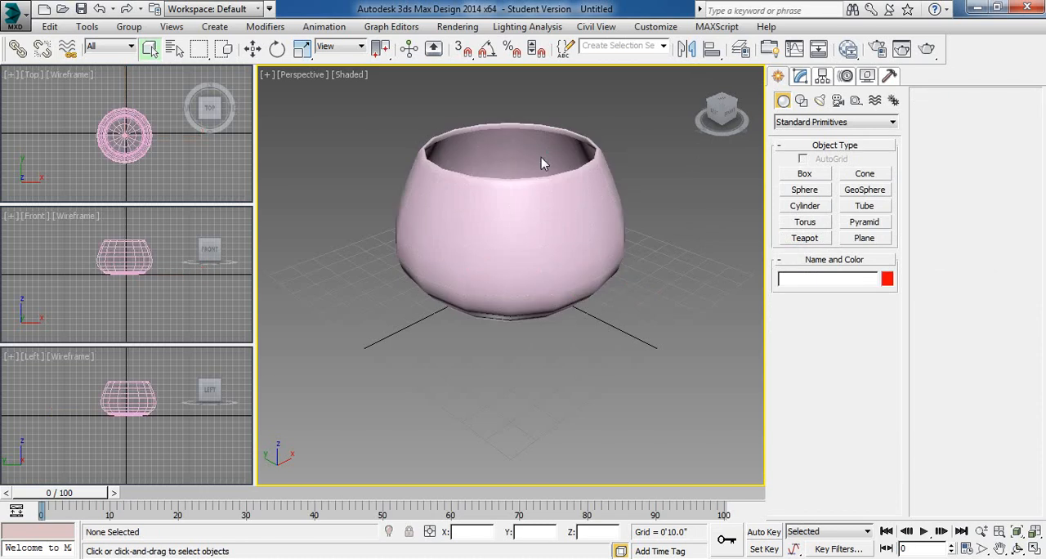
click(541, 159)
key(Delete)
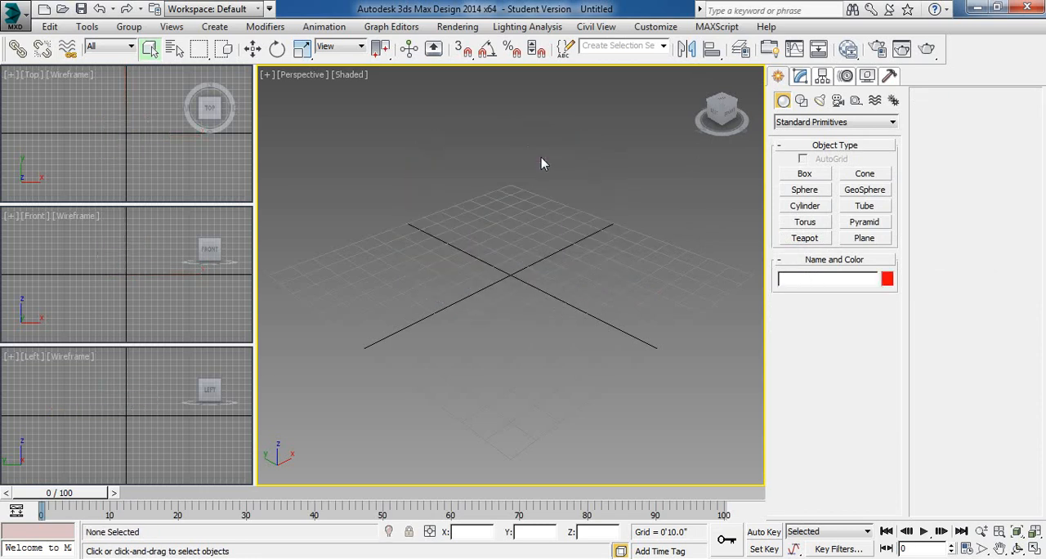
- Switch to the extended primitives and create a Tetra hedra near the grid origin with a radius of about 4'4.5"
click(820, 124)
click(816, 144)
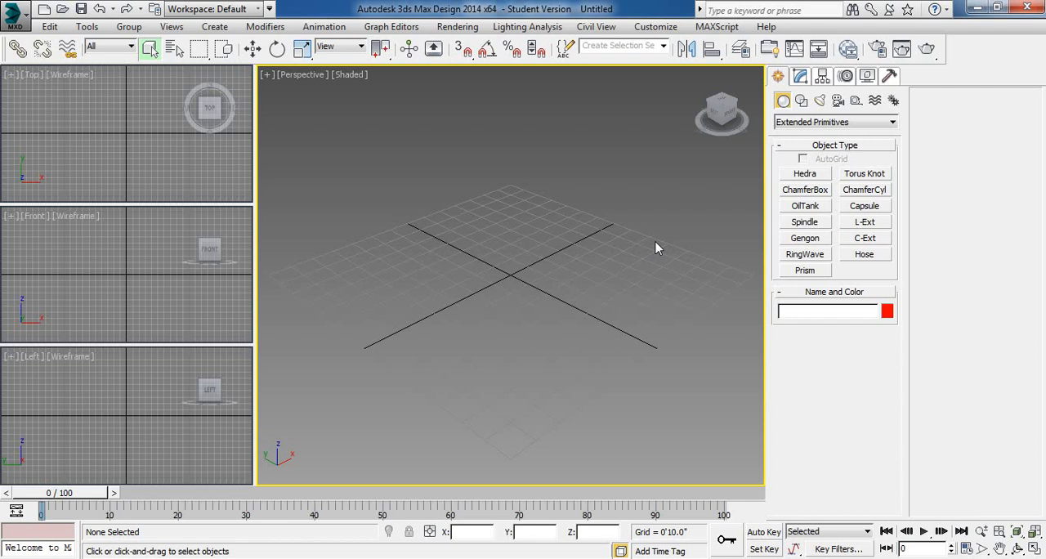
click(813, 175)
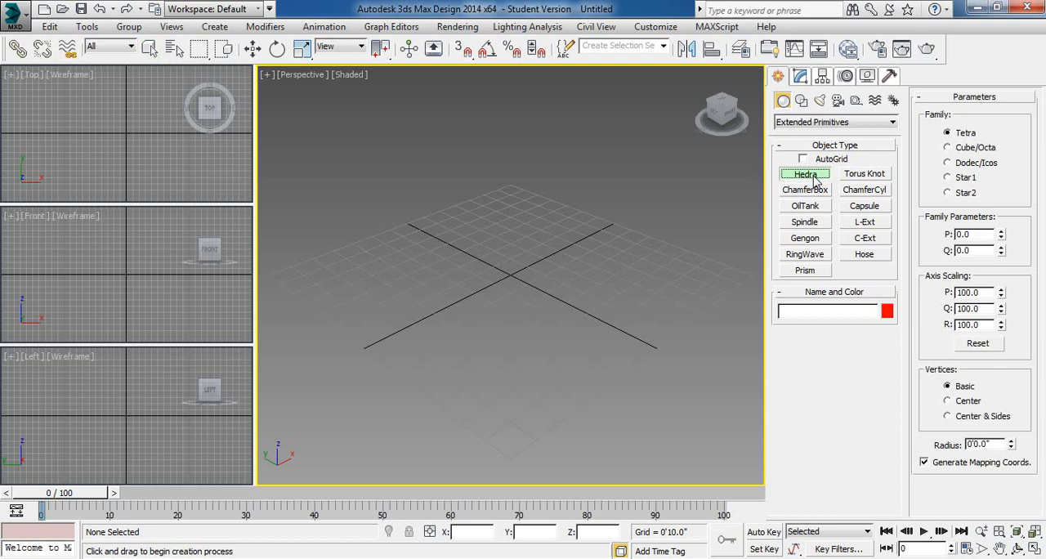
drag(521, 274, 509, 349)
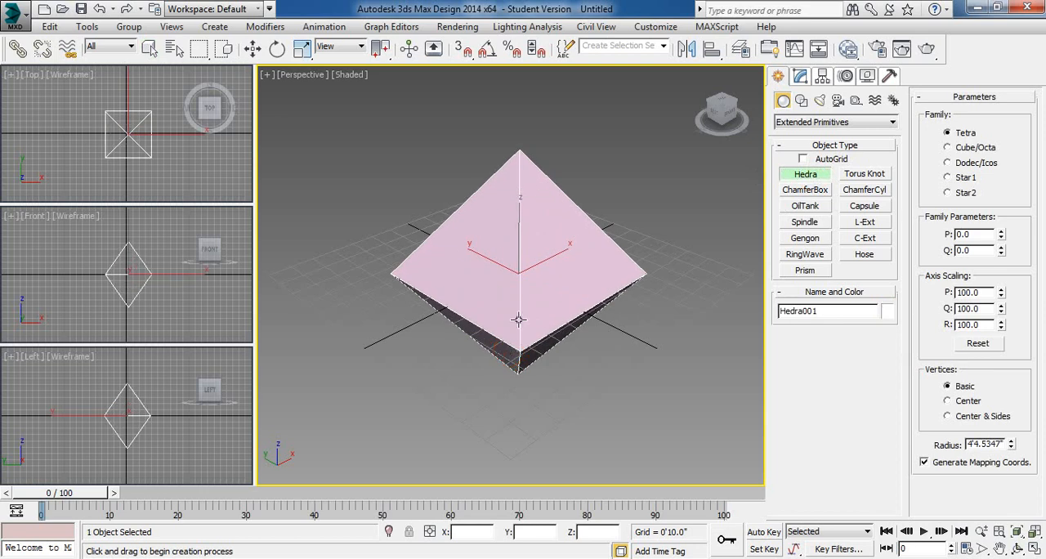
- Try the Cube/Octa, Dodec/Icos, Star1 and Star2 families on the hedra and return it to Tetra
click(948, 147)
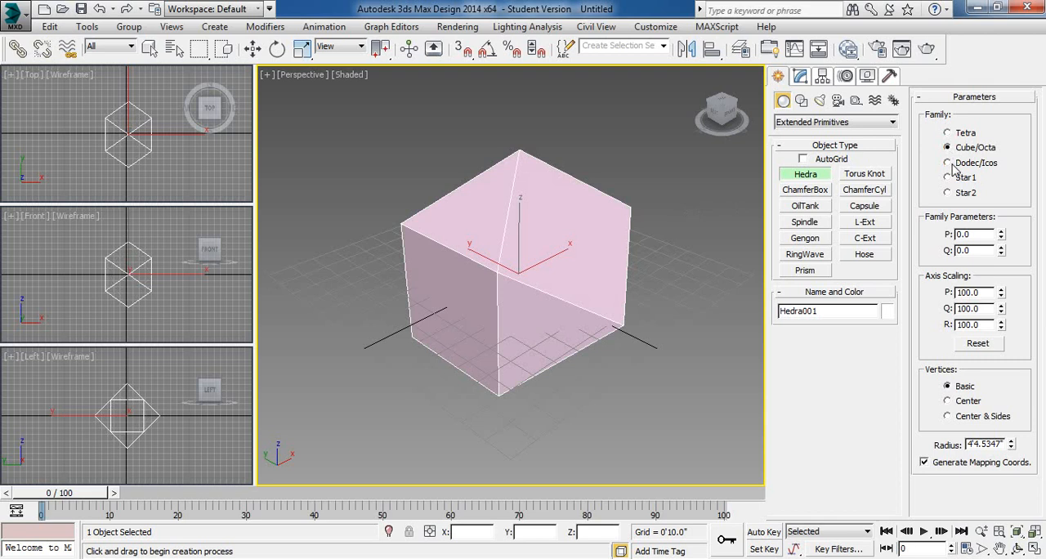
click(950, 165)
click(948, 177)
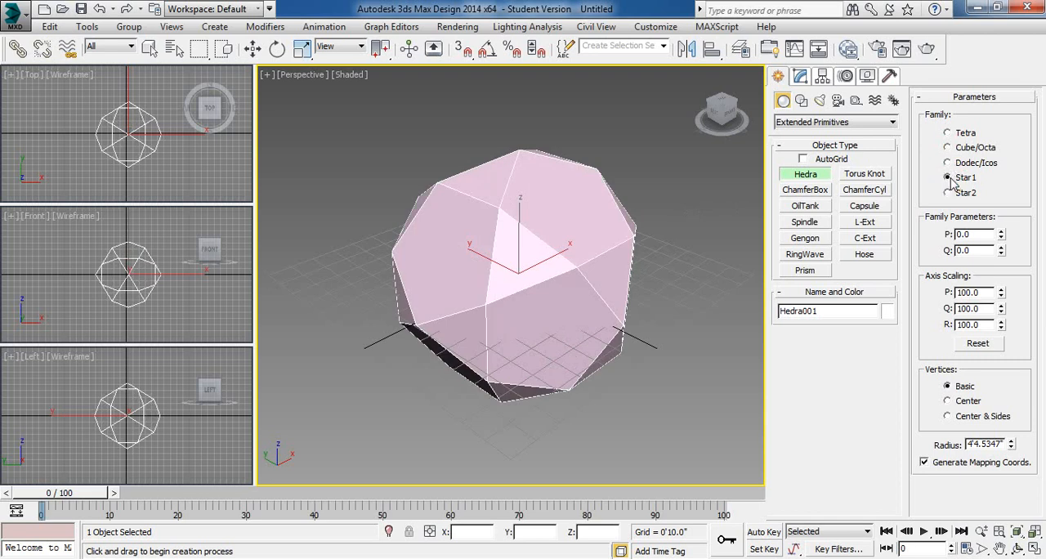
click(948, 193)
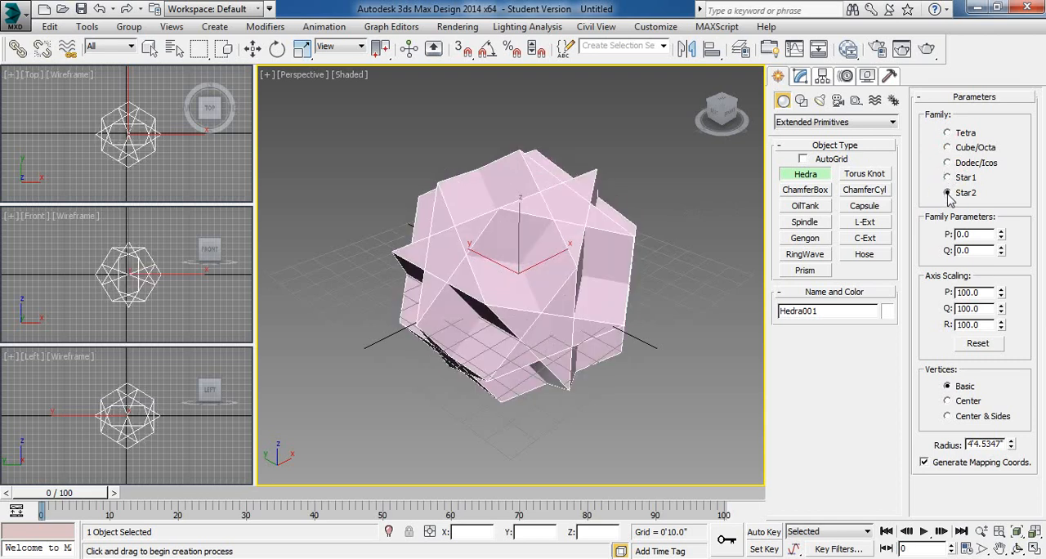
click(948, 133)
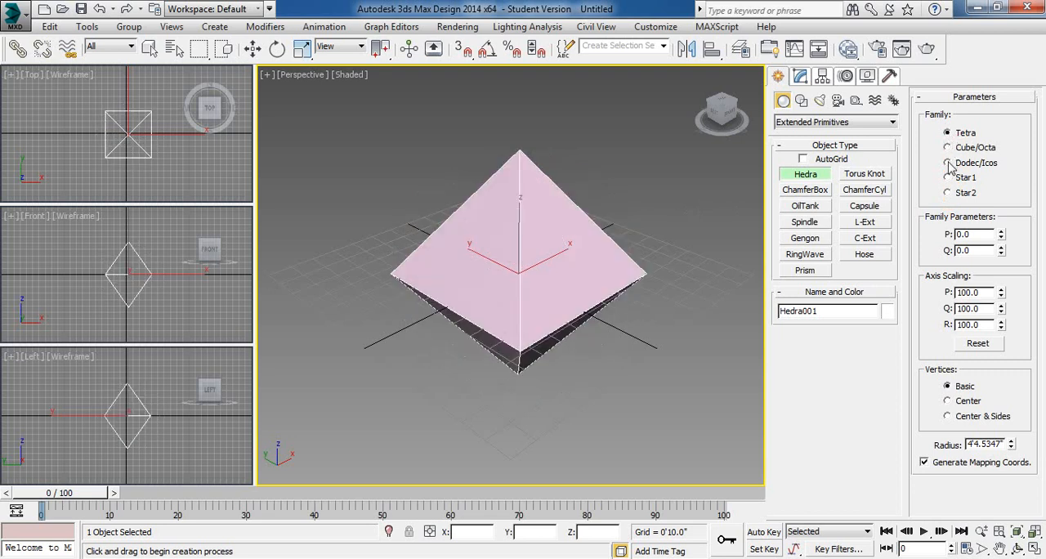
- Try the hedra's family parameter P at 1.0, and Q at 1.0 in its place
click(976, 235)
text(1)
key(Tab)
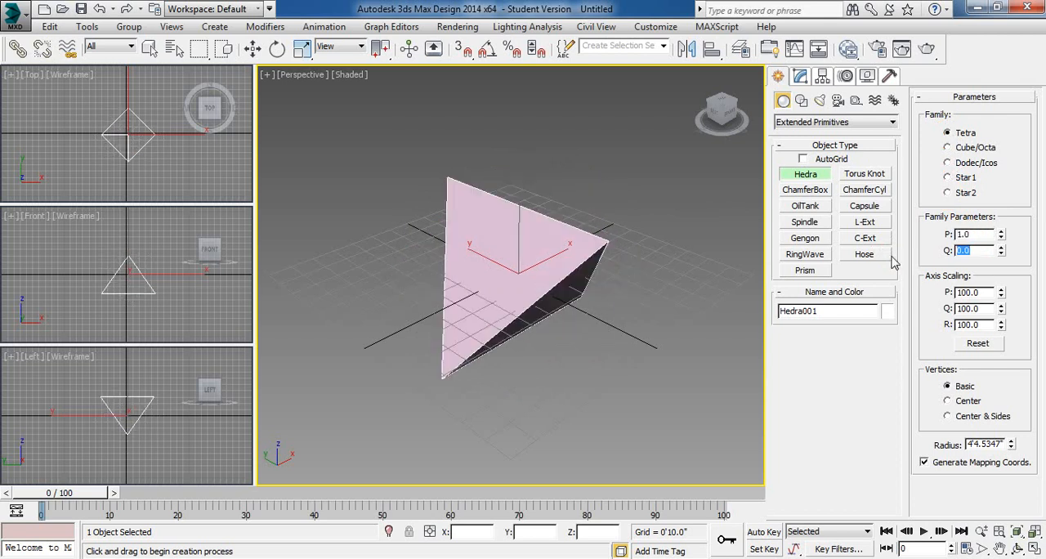
key(shift+Tab)
key(Tab)
text(1)
key(Tab)
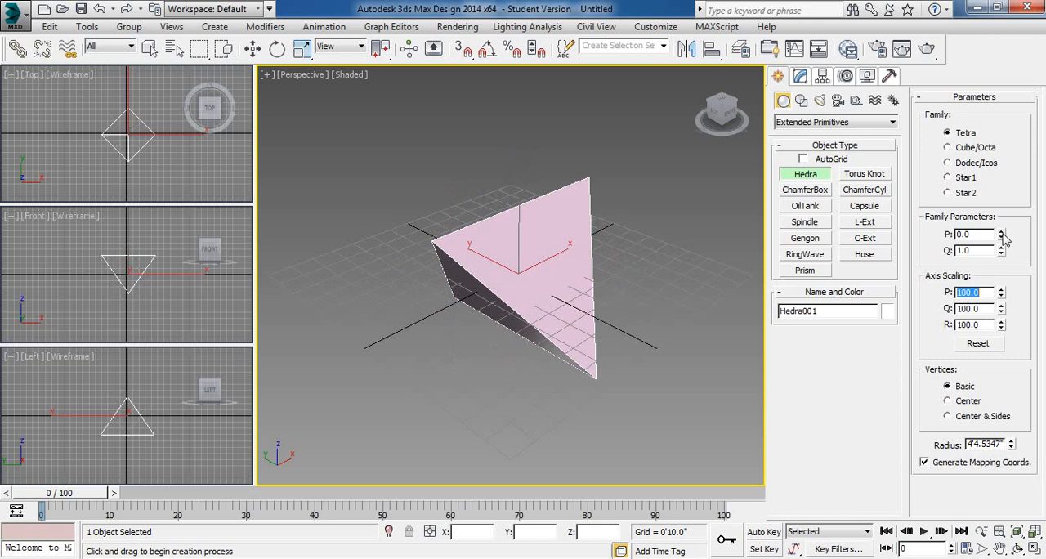
- Vary the hedra's family parameters gradually, bringing P to about 0.49 and Q to about 0.48
mouse_move(1001, 234)
mouse_down()
mouse_move(1002, 206)
mouse_move(1003, 268)
mouse_move(1002, 187)
mouse_move(1005, 253)
mouse_up()
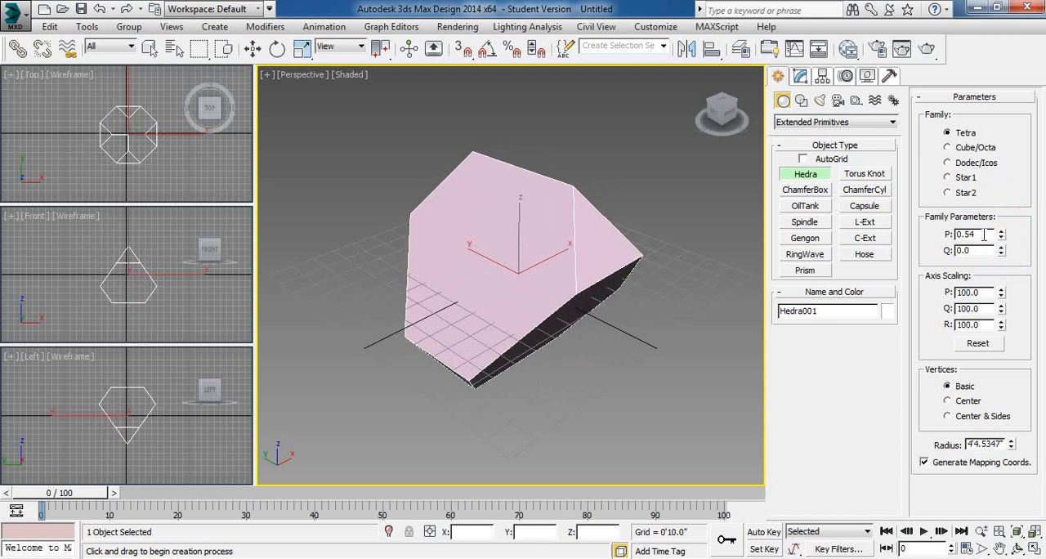
click(984, 235)
key(BackSpace)
key(Return)
drag(1002, 253, 1006, 273)
- Set both family parameters P and Q of the hedra to 0.5
click(982, 235)
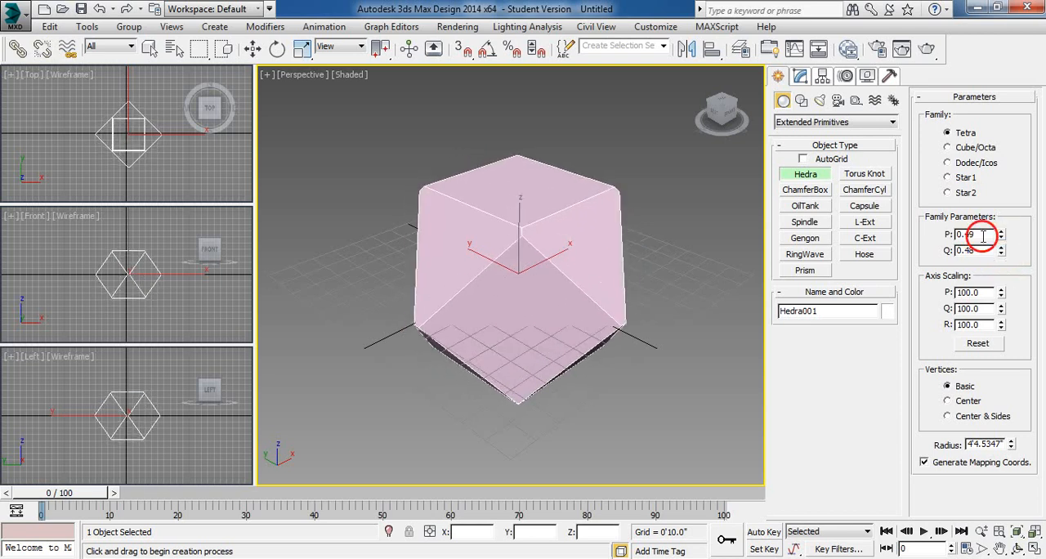
key(BackSpace)
key(BackSpace)
text(5)
key(Tab)
text(0.5)
key(Tab)
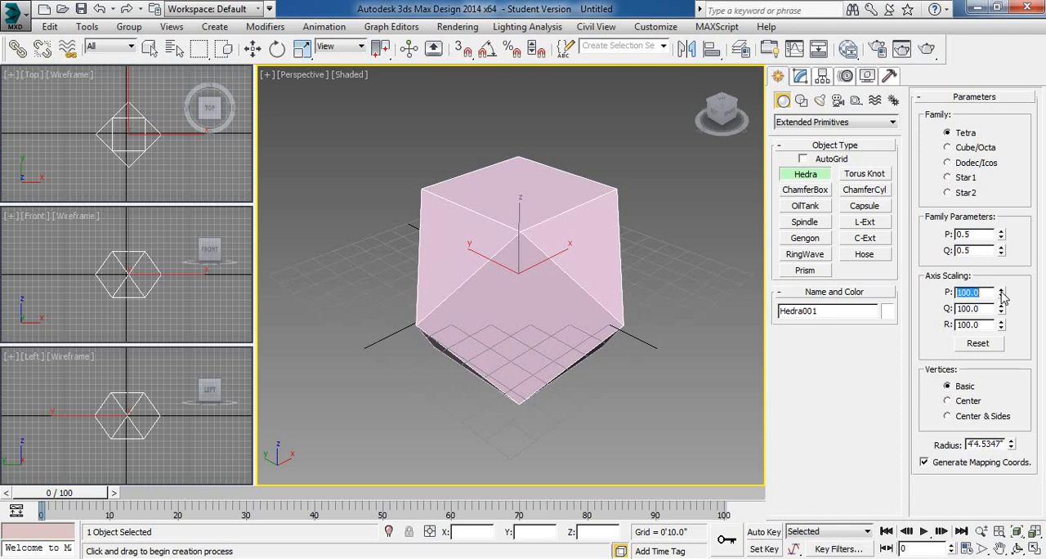
- Increase the hedra's axis scaling to P 257.5, Q 224 and R 254, and cycle through the families to Star2
drag(1002, 296, 1026, 380)
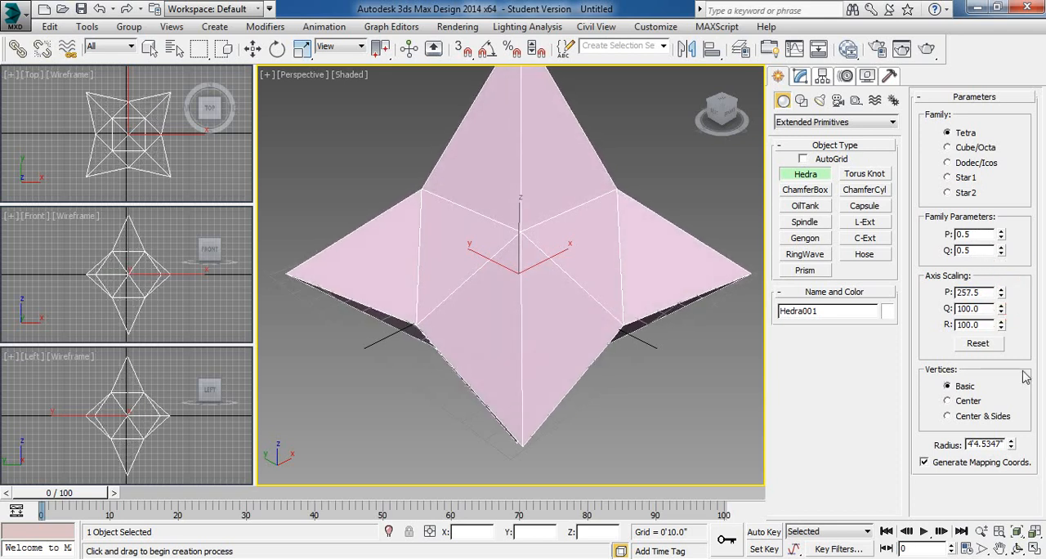
drag(1002, 309, 1012, 342)
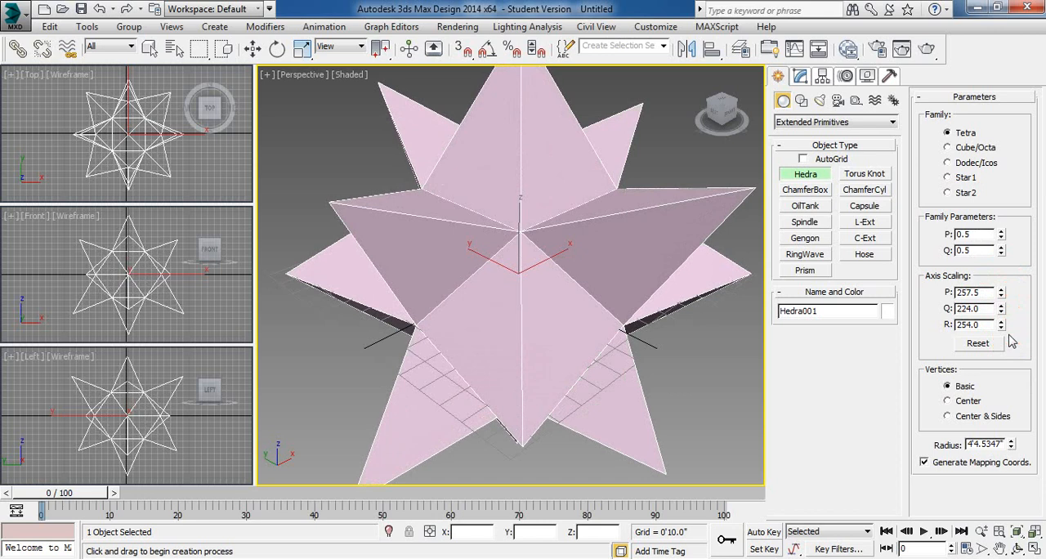
click(975, 147)
click(975, 166)
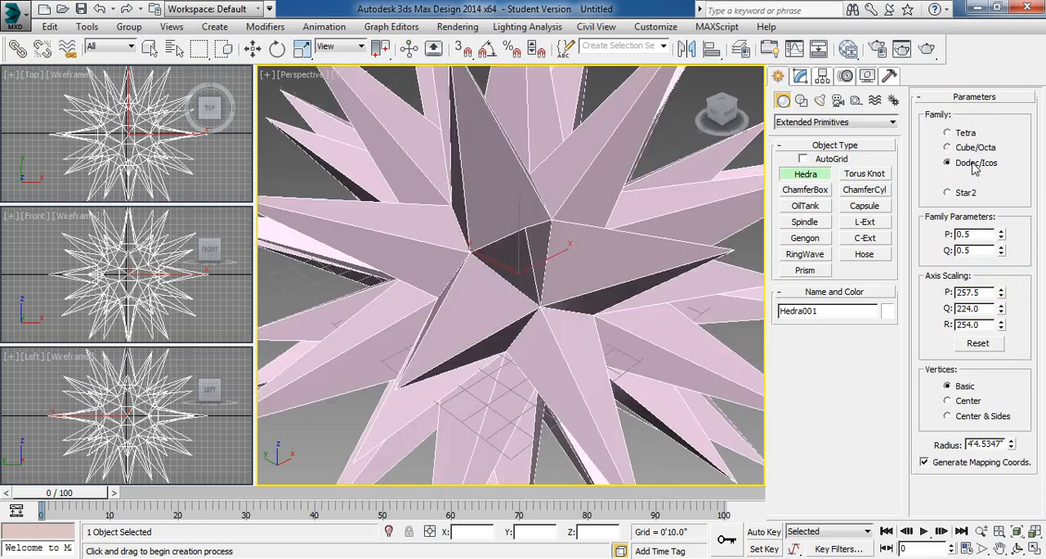
click(966, 178)
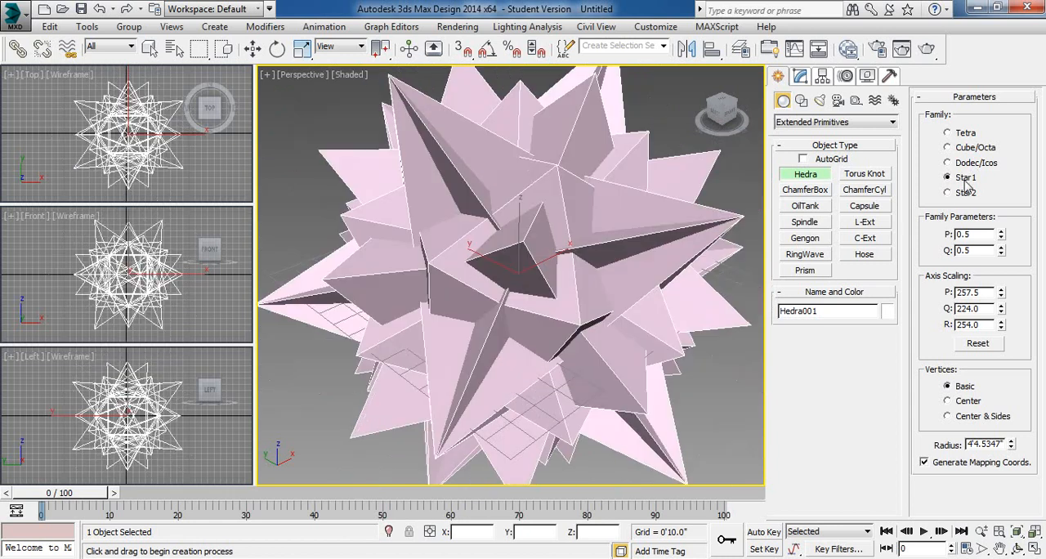
click(962, 197)
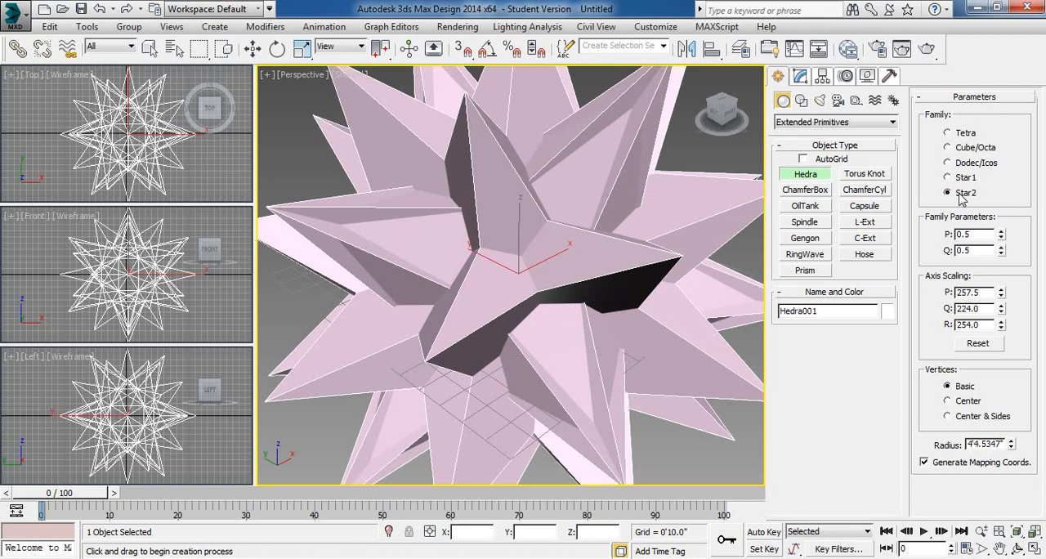
- Reset the hedra's axis scaling, try family parameter P at 1.0, and return both P and Q to 0
click(986, 344)
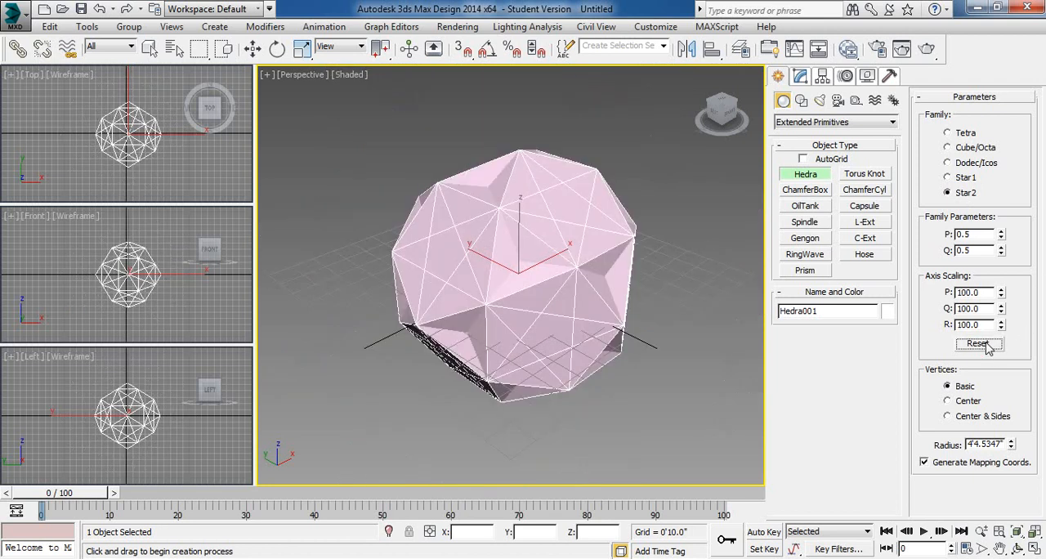
double_click(979, 234)
text(1)
double_click(974, 249)
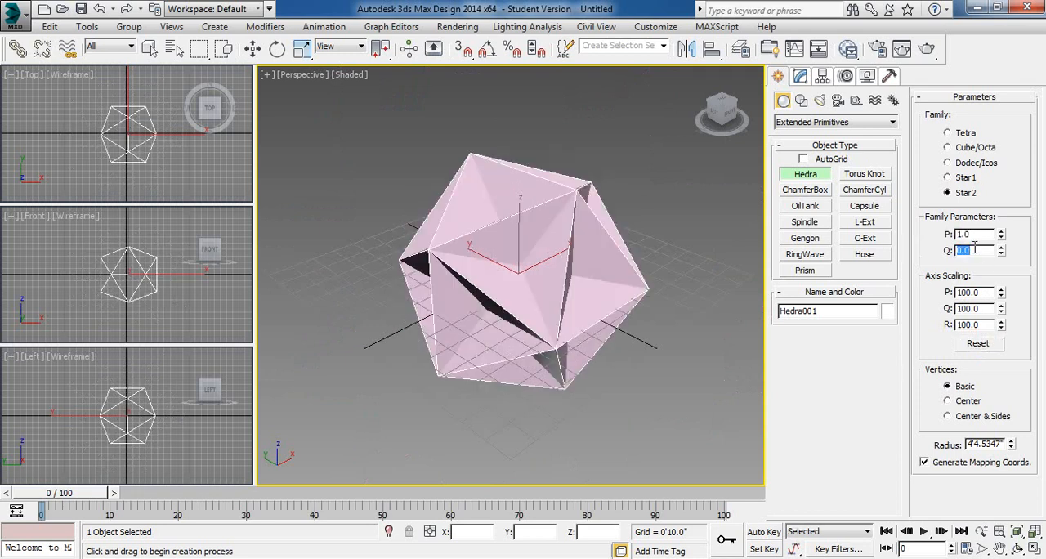
key(Tab)
text(0)
key(Tab)
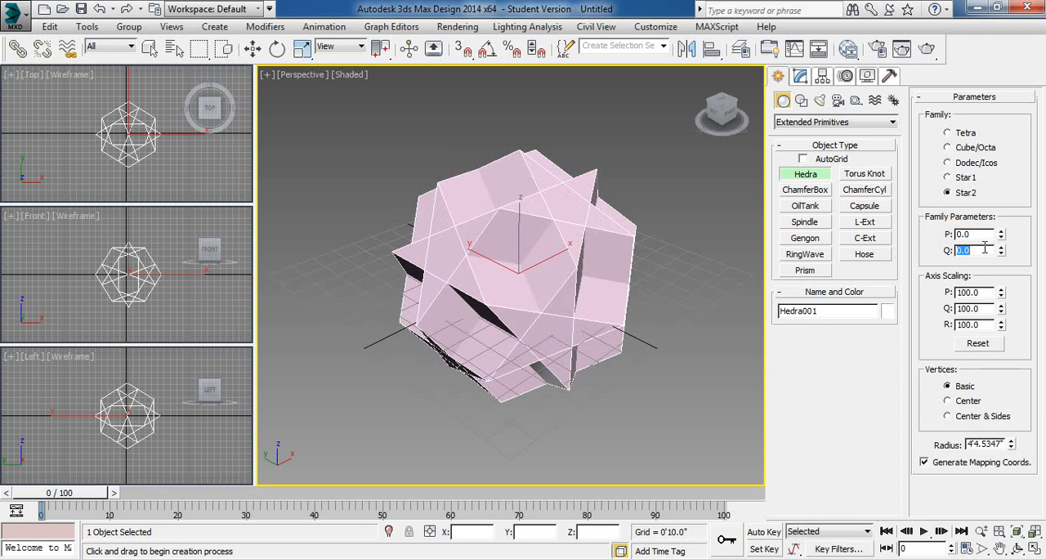
- Set the hedra's vertices to Center & Sides and compare the Cube/Octa, Dodec/Icos, Star1 and Star2 families
click(953, 401)
click(950, 416)
click(962, 148)
click(963, 163)
click(960, 178)
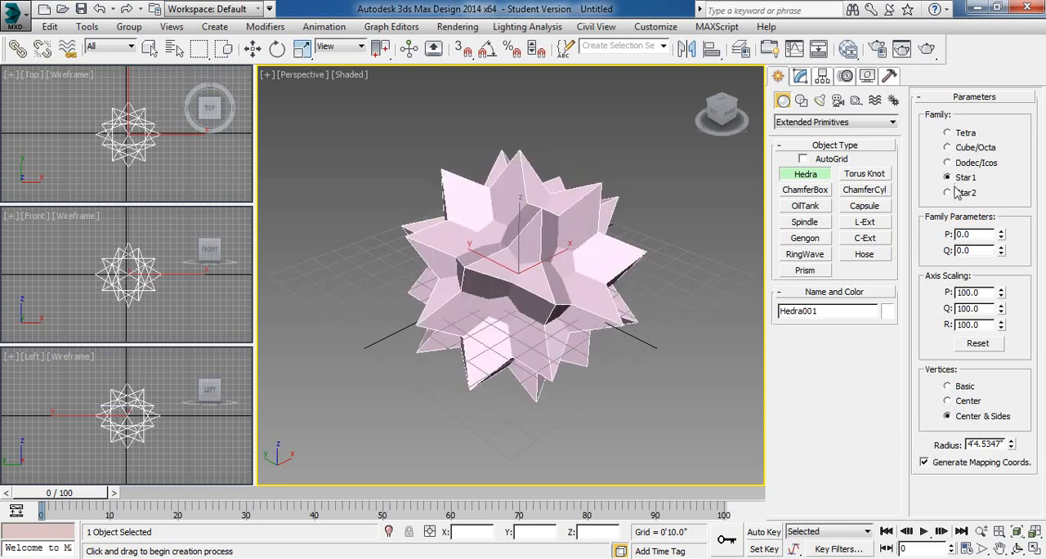
click(958, 191)
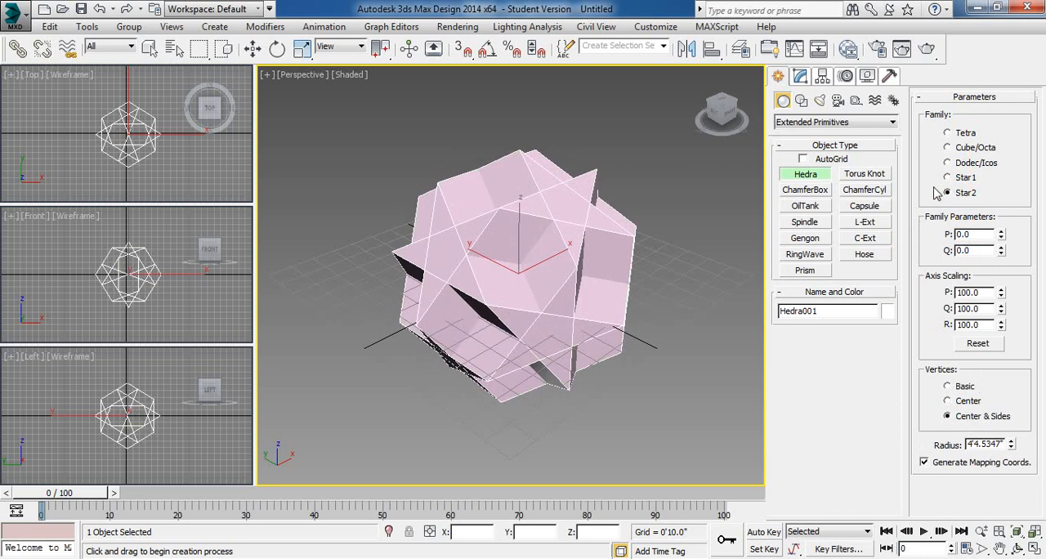
- Exit hedra creation and delete the Star2 hedra
right_click(703, 213)
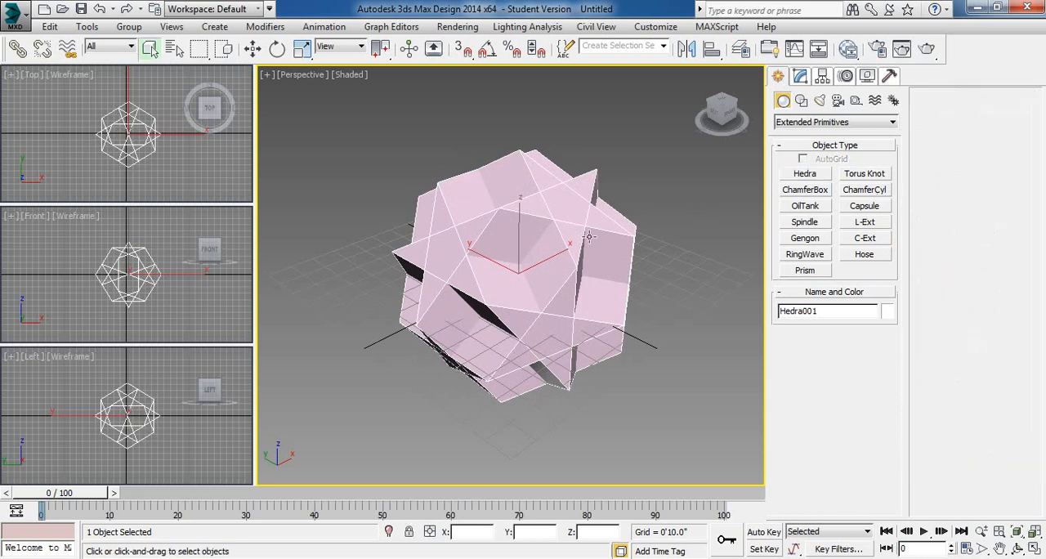
key(Delete)
- Create a torus knot at the grid centre, base radius about 3'5.6" and cross-section radius about 1'0.3"
click(846, 173)
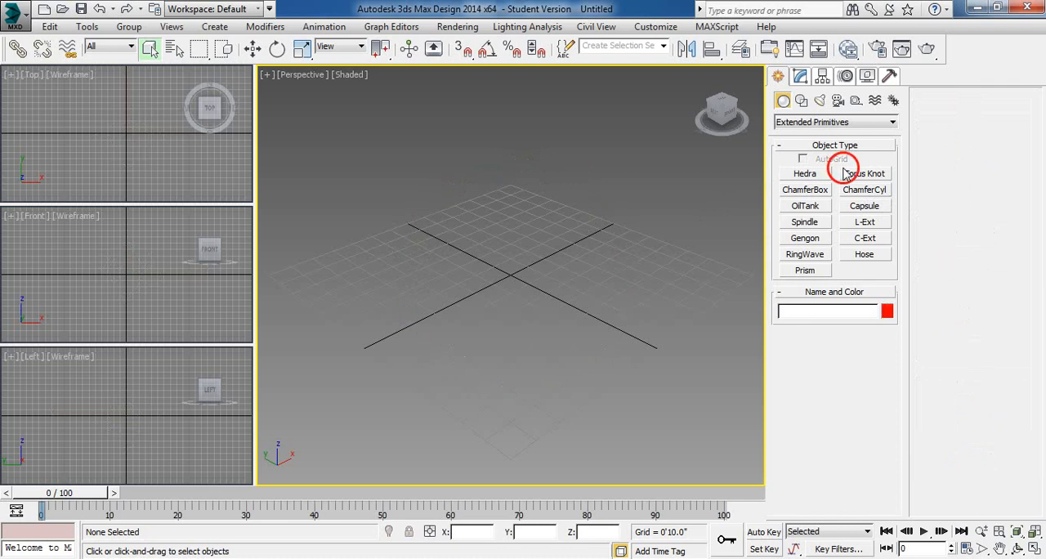
drag(532, 262, 514, 338)
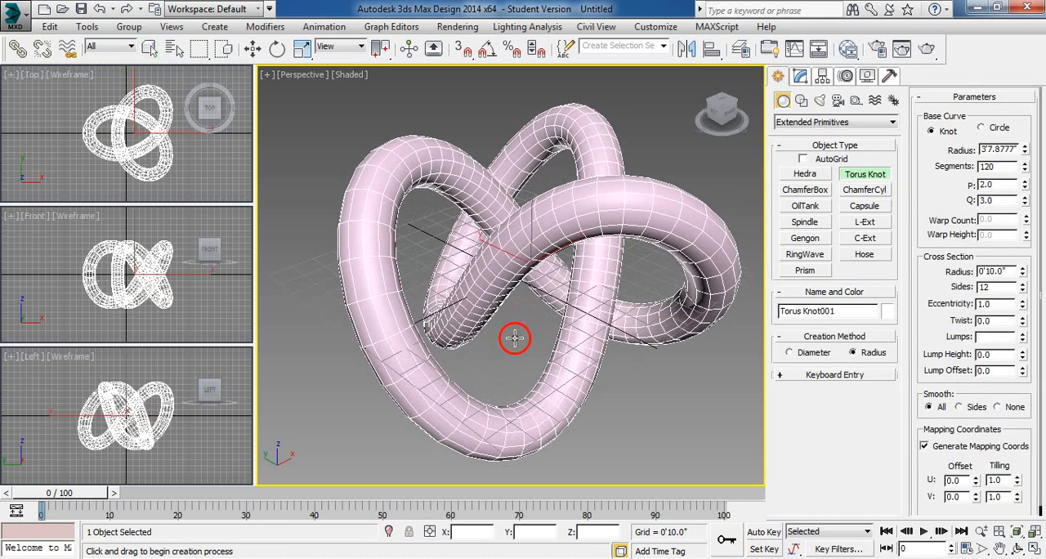
click(522, 301)
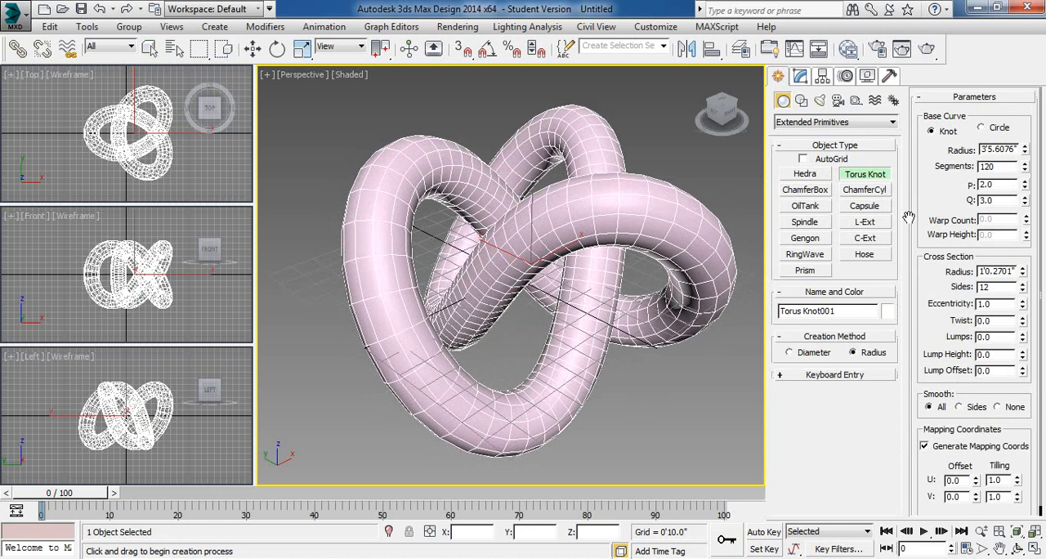
- Reduce the torus knot's P and Q to 1.0, and try Q at 2.0 and 3.0 with P kept at 1.0
click(1026, 187)
click(1026, 203)
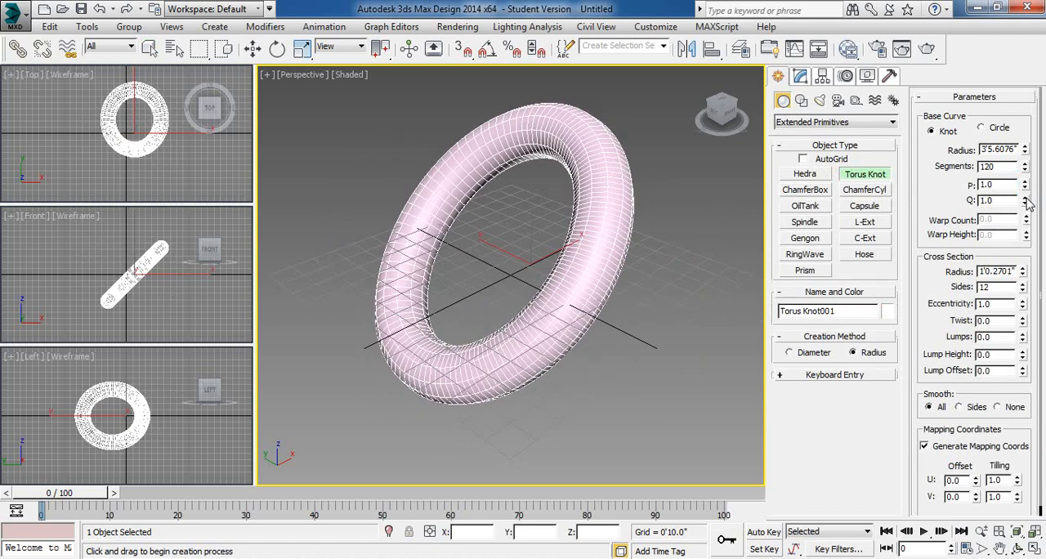
drag(1007, 201, 969, 200)
text(2)
key(Return)
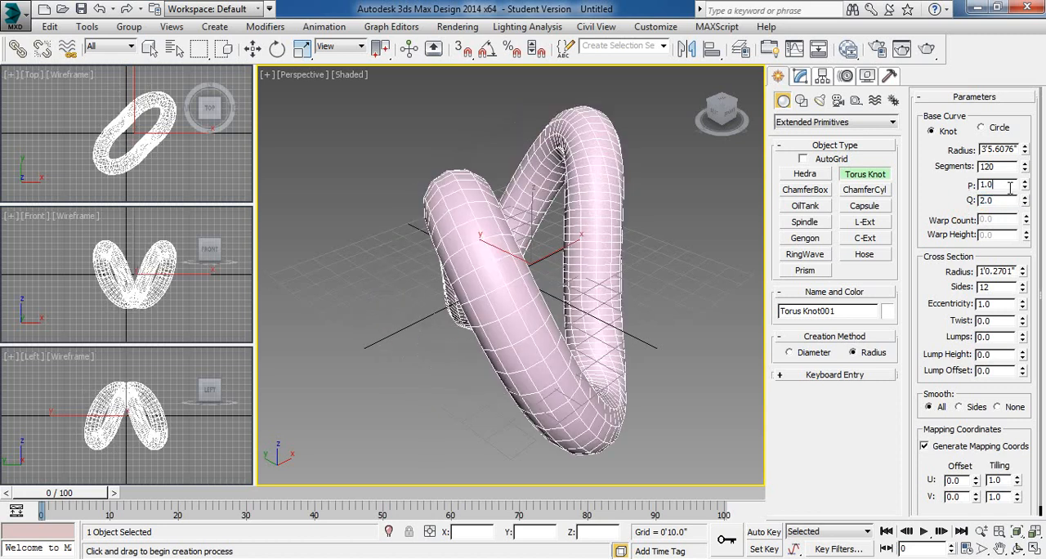
drag(1007, 201, 899, 214)
text(3)
key(Return)
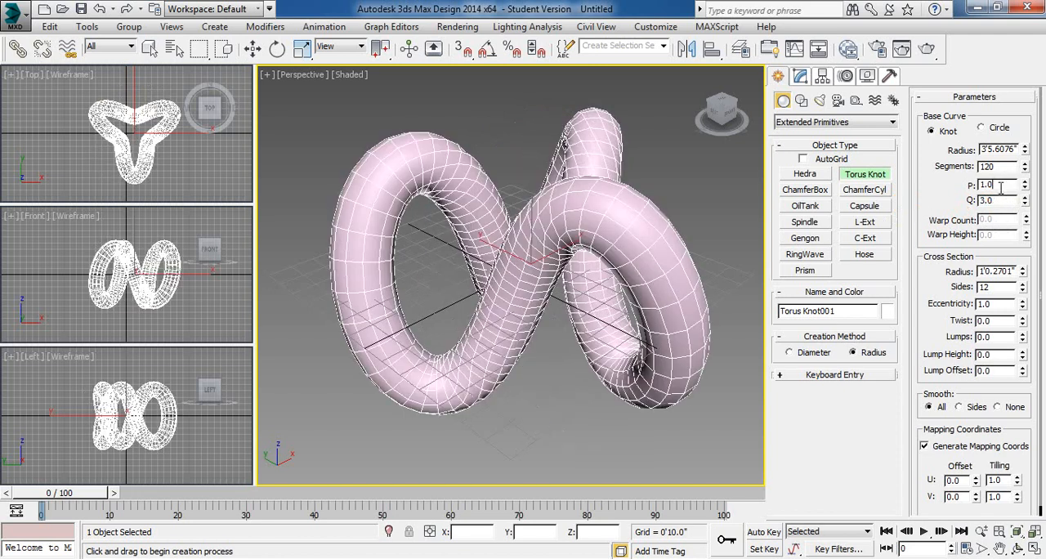
- Return the torus knot's Q to 1.0 and try P at 2.0 and 3.0
drag(1003, 201, 877, 208)
text(1)
key(shift+Tab)
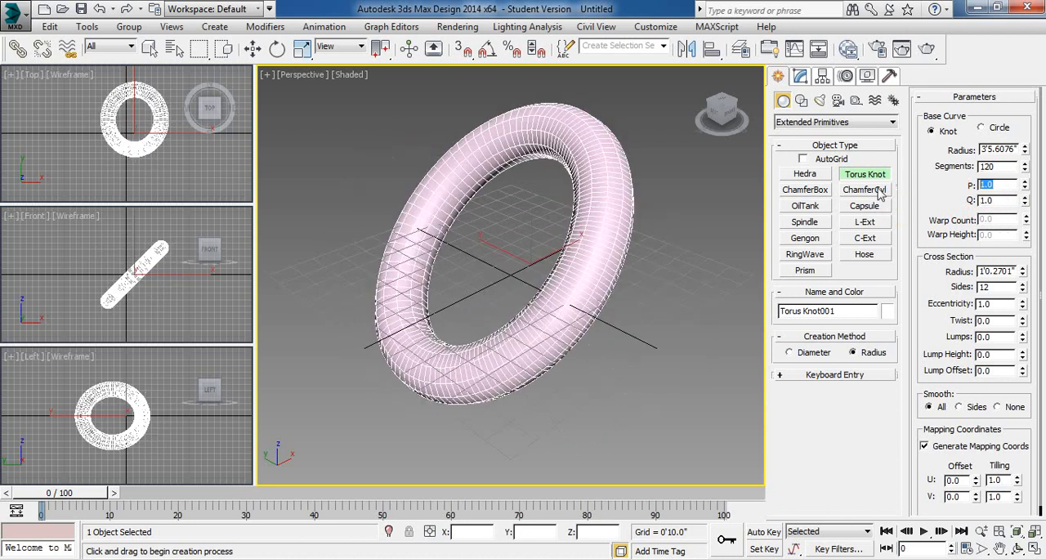
text(2)
click(999, 200)
drag(1003, 187, 913, 183)
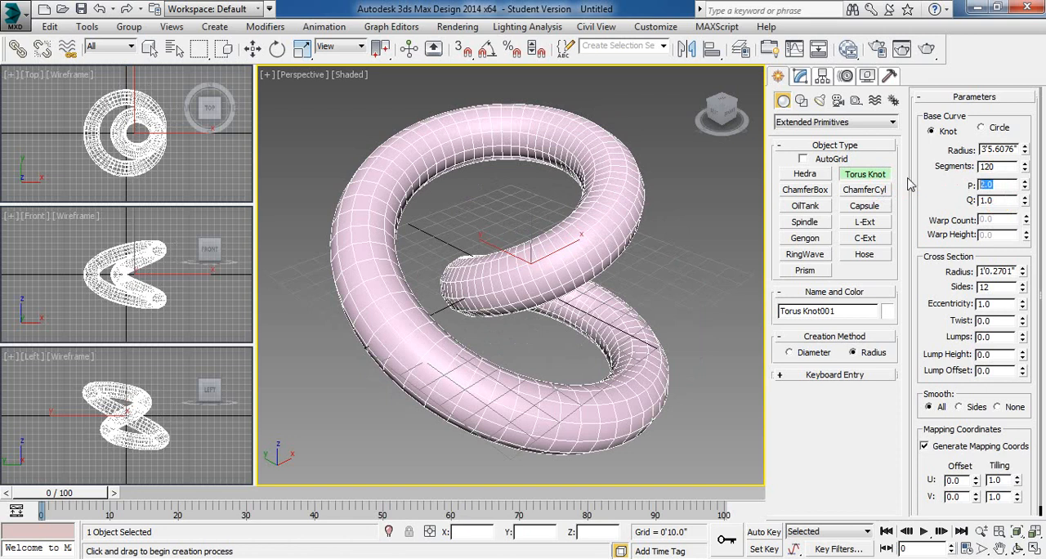
text(3)
click(998, 201)
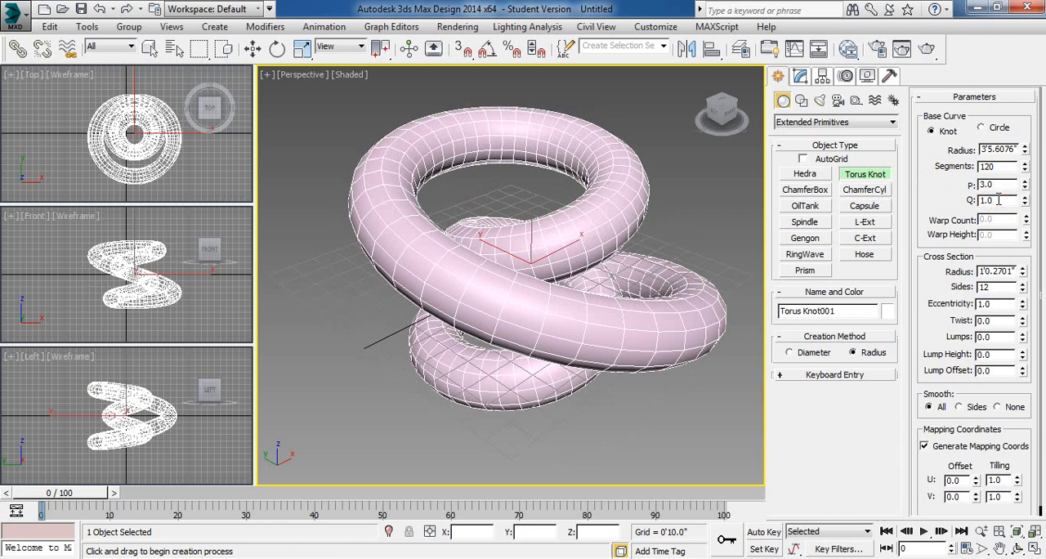
- Set the torus knot to P 2.0 and Q 3.0, try Q at 4.0, and return Q to 3.0
drag(1001, 185, 901, 185)
drag(1001, 202, 903, 208)
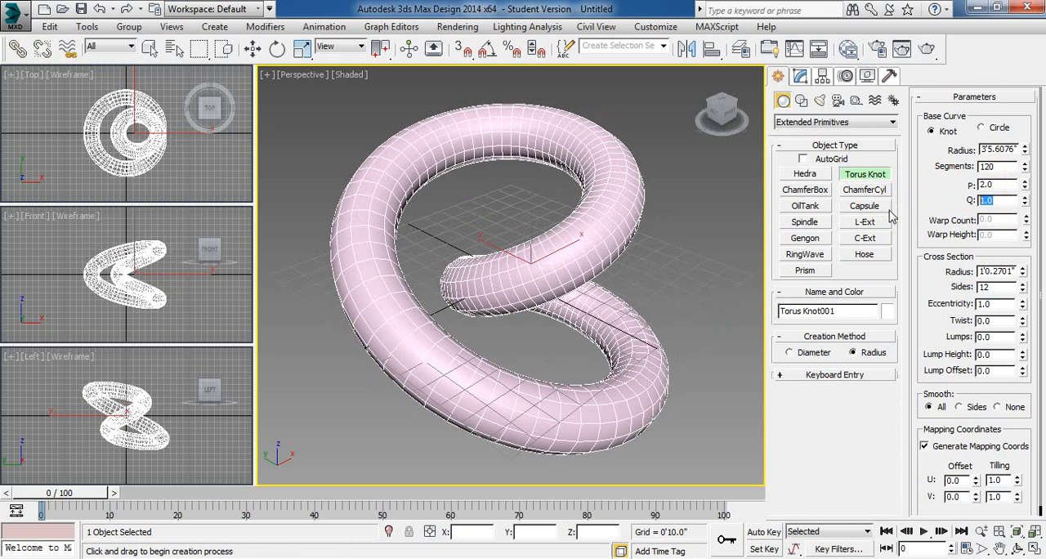
text(3)
key(Return)
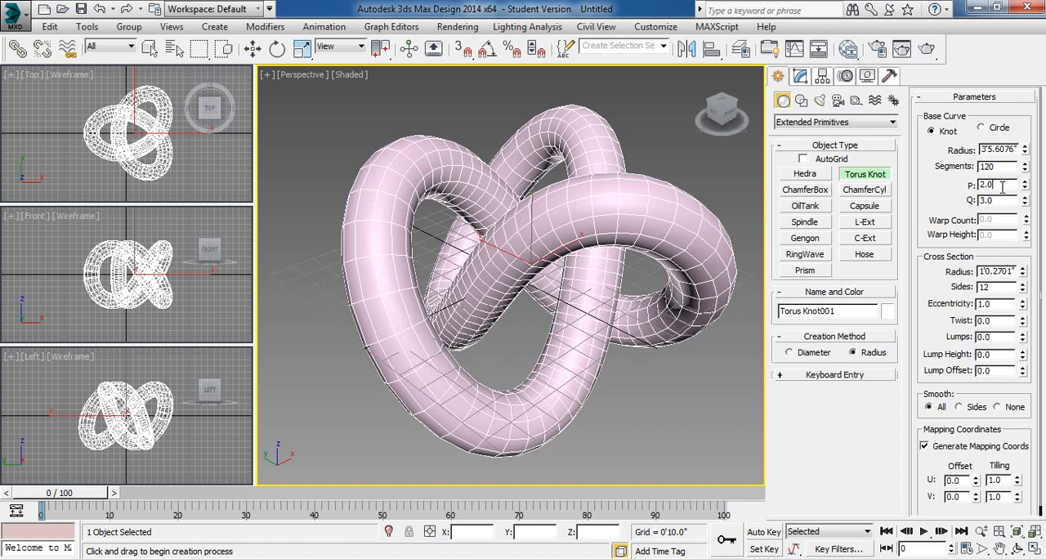
double_click(997, 200)
text(4)
double_click(1005, 186)
drag(999, 199, 869, 205)
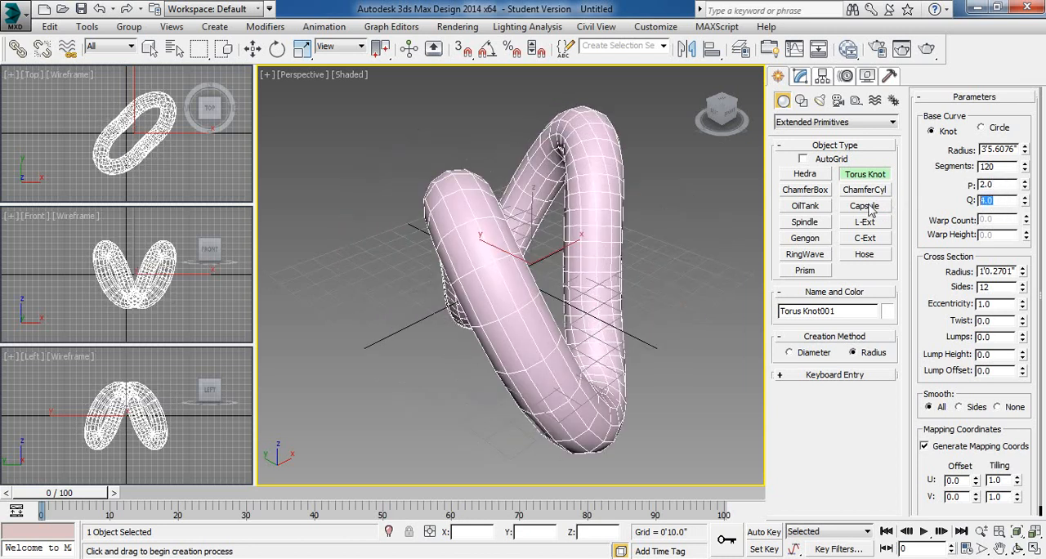
mouse_move(1028, 200)
mouse_down()
mouse_move(1026, 225)
mouse_move(1027, 203)
mouse_up()
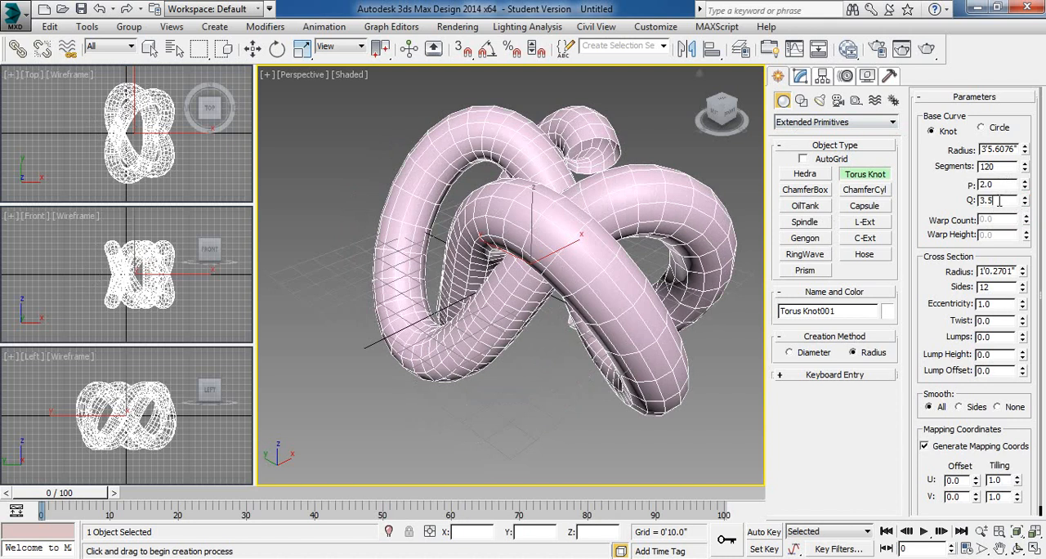
click(1001, 287)
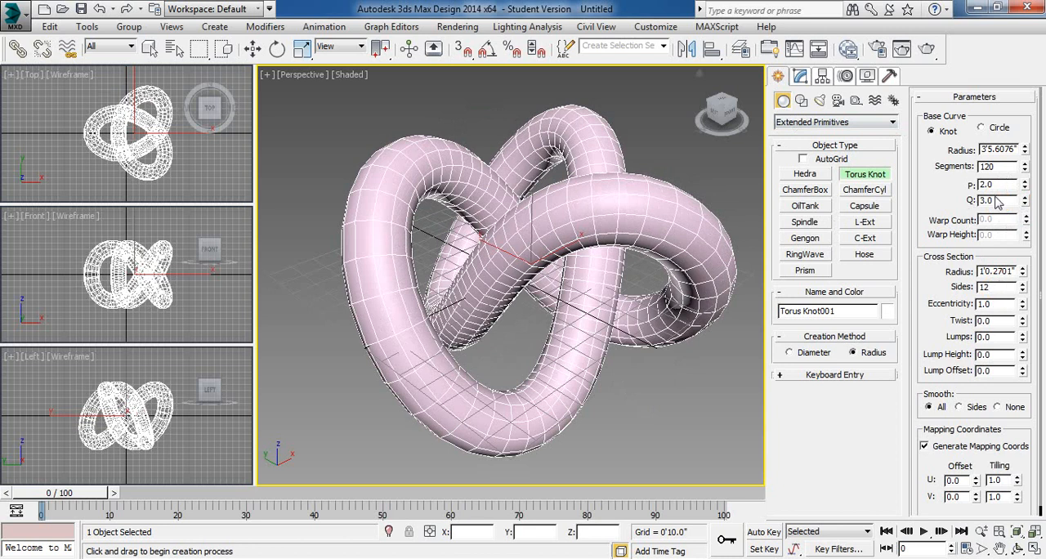
- Try the Circle base curve with Warp Count 8.0, Warp Height 0.87 and 88 segments, and switch back to Knot
click(982, 129)
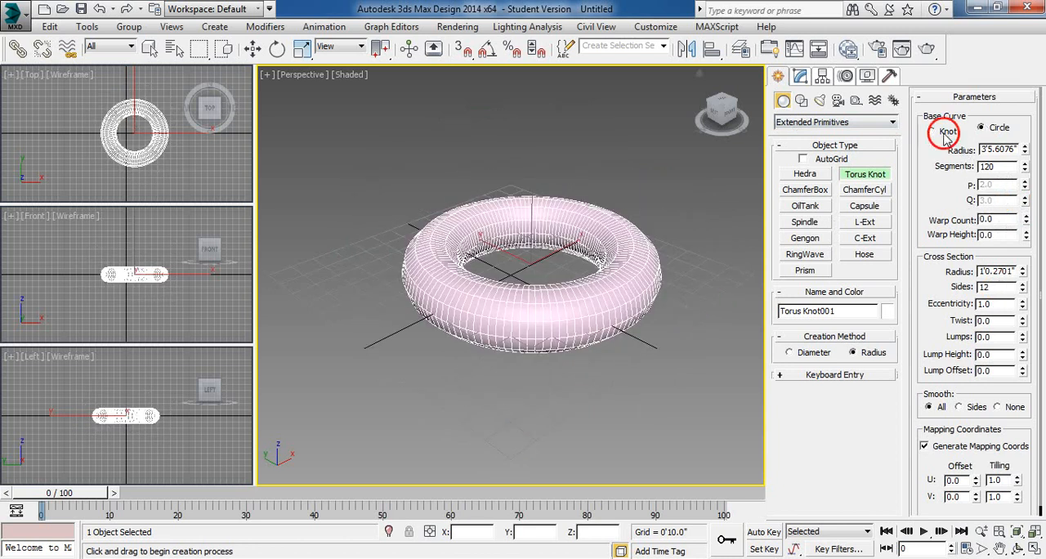
click(932, 131)
click(996, 134)
drag(1026, 219, 1026, 183)
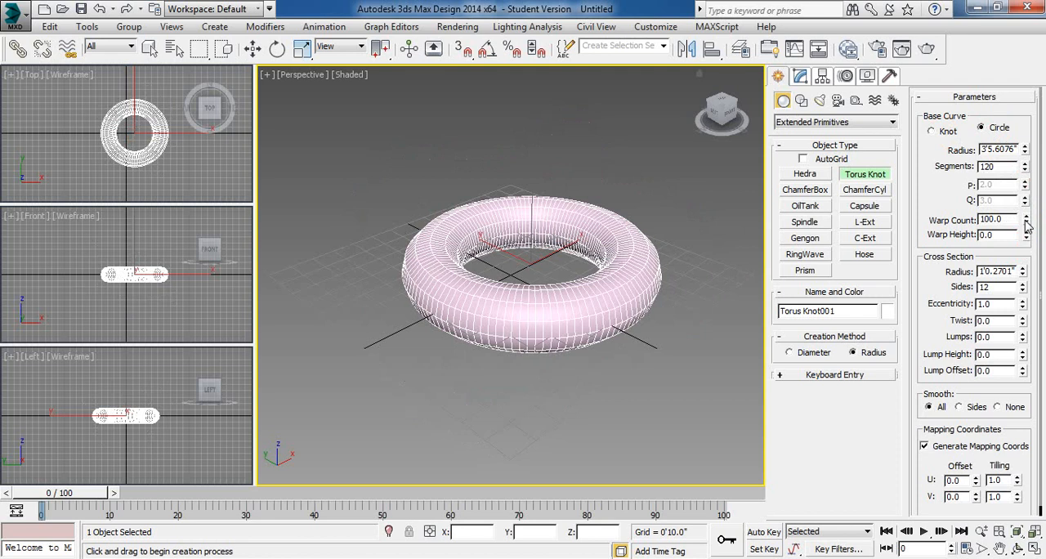
mouse_move(1027, 236)
mouse_down()
mouse_move(1029, 215)
mouse_move(1030, 278)
mouse_move(1035, 206)
mouse_move(1027, 237)
mouse_move(1023, 198)
mouse_move(1033, 235)
mouse_move(1034, 224)
mouse_up()
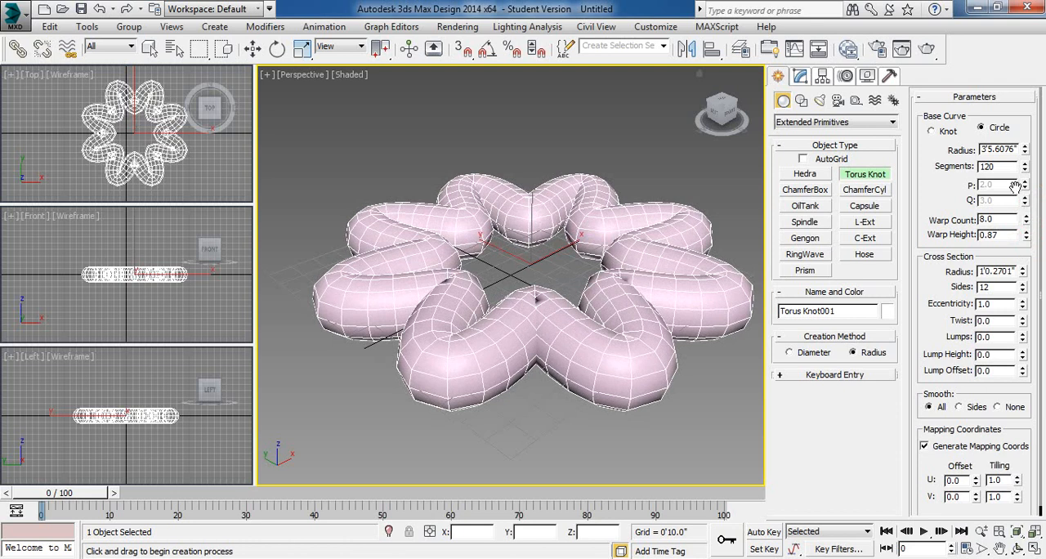
drag(1026, 172, 1023, 137)
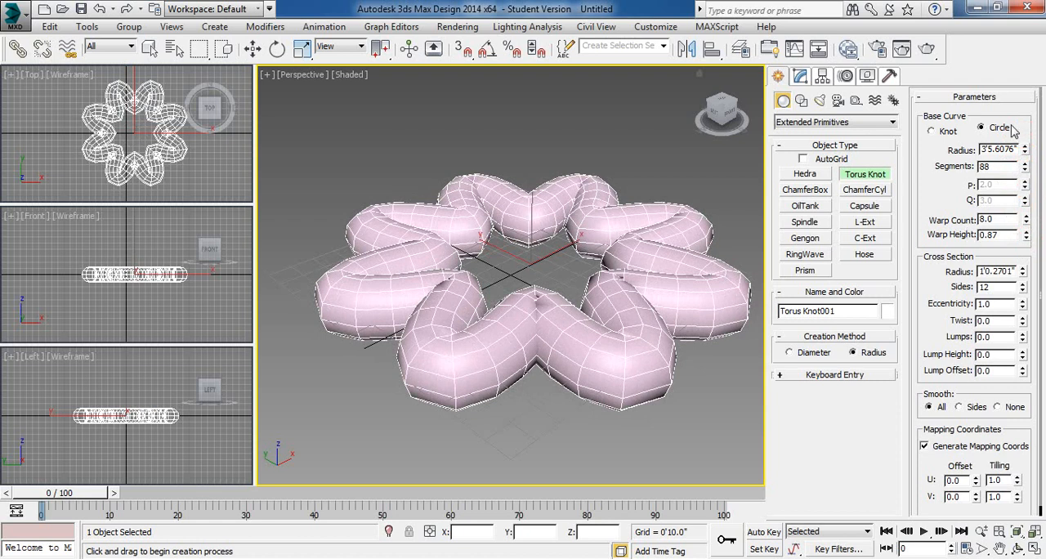
click(946, 133)
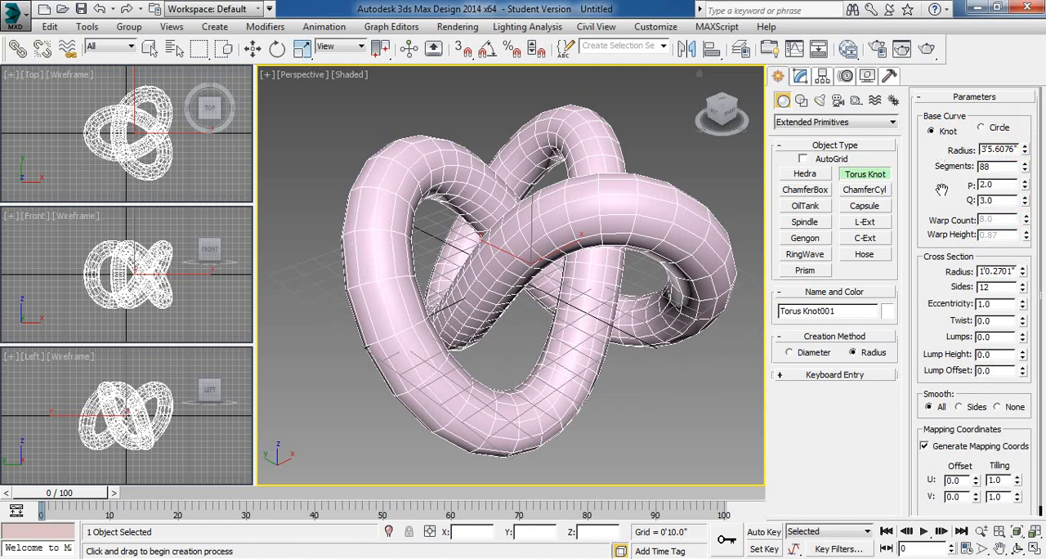
- Set the cross section to radius 0'7.6075" and 15 sides, try Eccentricity at 2.75 and 0.1, and return it to 1.0
drag(942, 267, 938, 200)
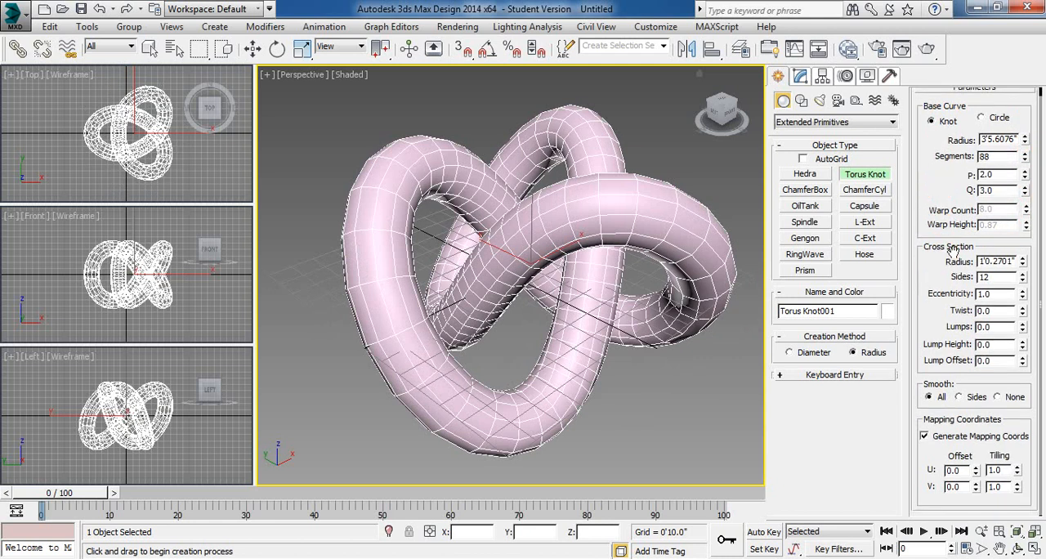
mouse_move(1020, 262)
mouse_down()
mouse_move(1023, 306)
mouse_move(1024, 256)
mouse_move(1027, 296)
mouse_move(1021, 266)
mouse_up()
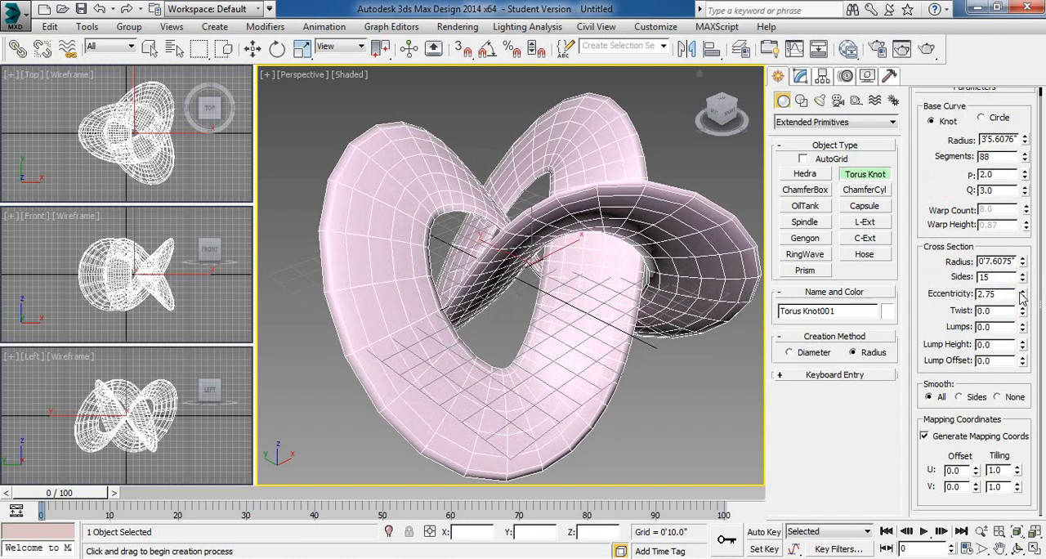
right_click(1021, 299)
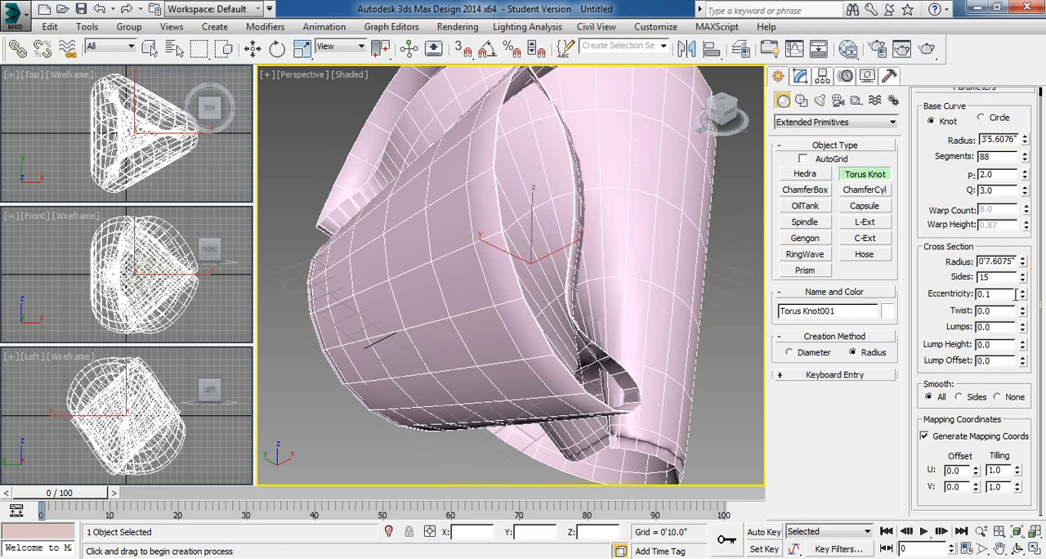
click(943, 302)
drag(942, 302, 919, 317)
text(1)
key(Return)
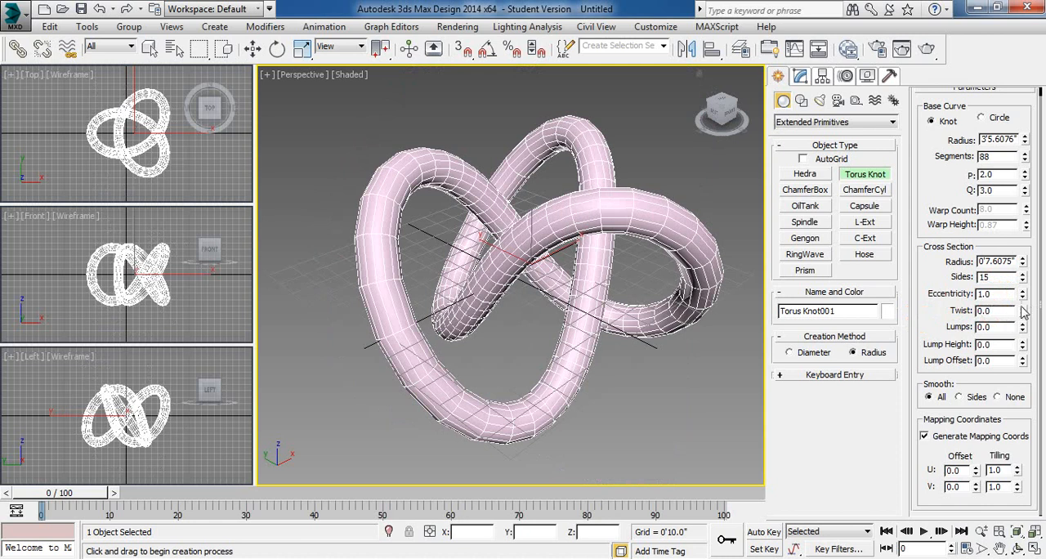
- Try Twist at 435.0 and Lumps 1.0 with Lump Height 0.8 and Lump Offset 360.0, resetting all but Lumps to 0
mouse_move(1022, 309)
mouse_down()
mouse_move(1021, 331)
mouse_move(1025, 284)
mouse_up()
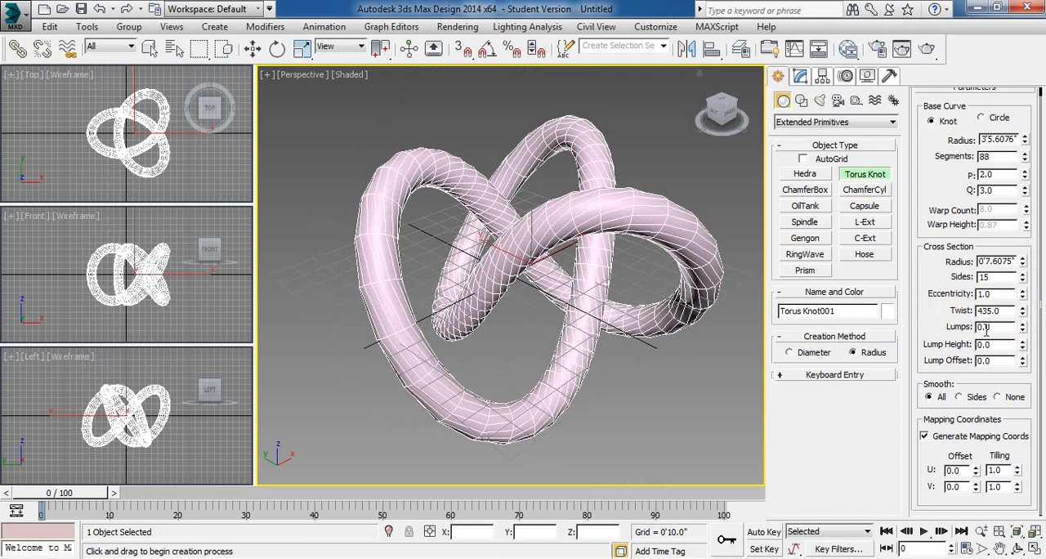
right_click(1022, 318)
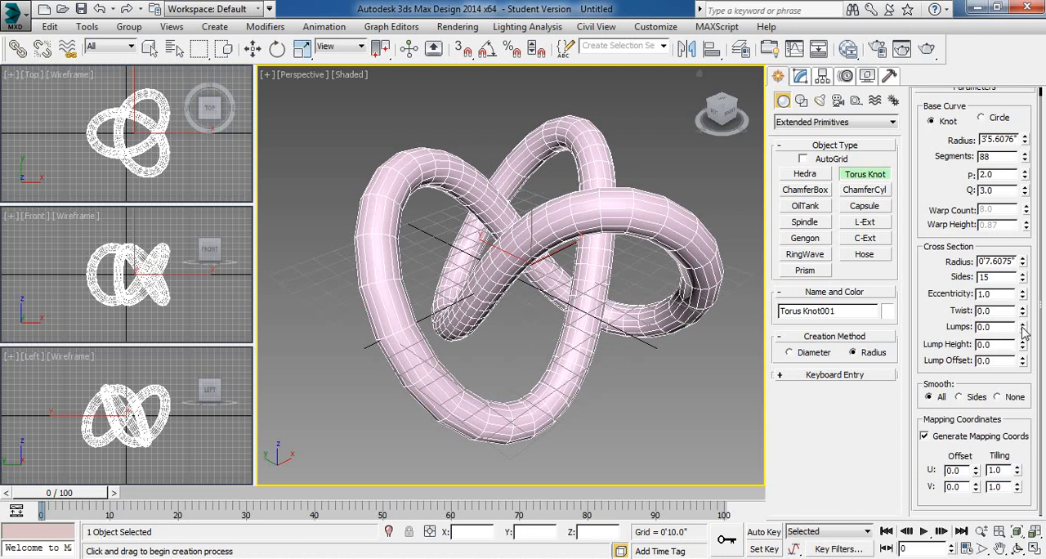
click(1022, 325)
mouse_move(1024, 350)
mouse_down()
mouse_move(1028, 306)
mouse_move(1021, 427)
mouse_move(1021, 305)
mouse_move(1033, 351)
mouse_up()
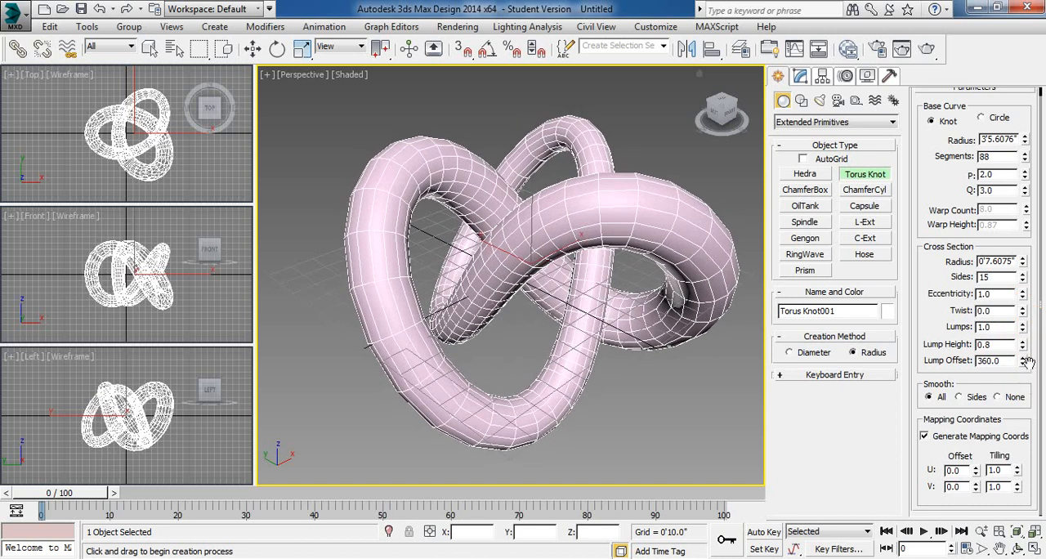
right_click(1023, 362)
right_click(1022, 345)
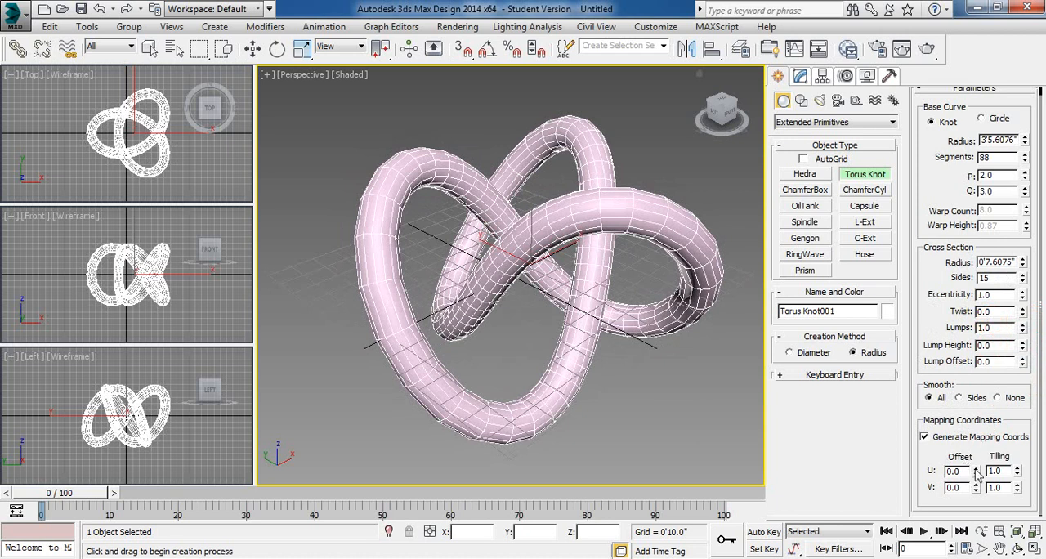
- Try changing the torus knot's U and V mapping offsets, resetting U to 0
drag(977, 472, 973, 441)
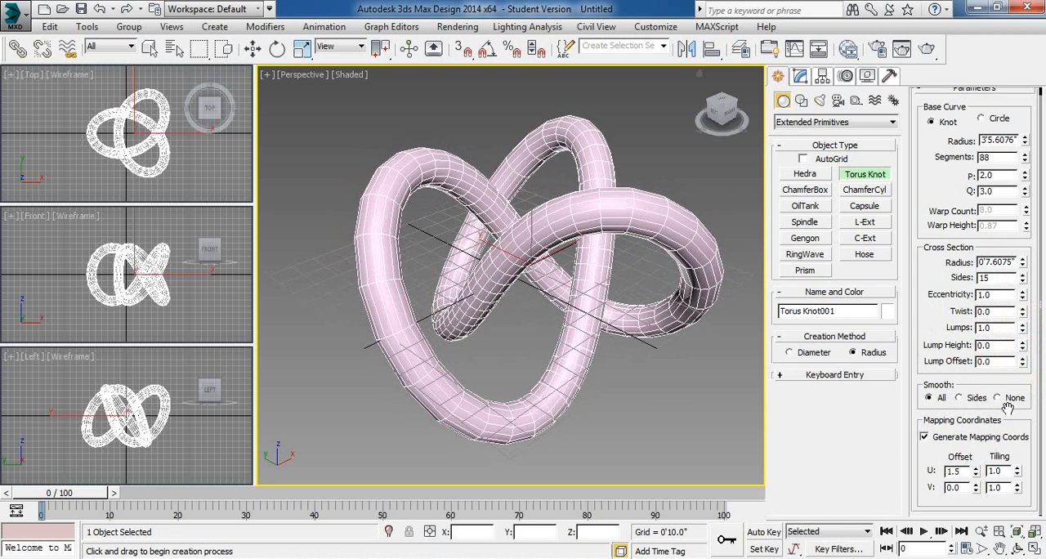
right_click(976, 474)
mouse_move(977, 487)
mouse_down()
mouse_move(980, 469)
mouse_move(983, 479)
mouse_up()
drag(993, 432, 1011, 275)
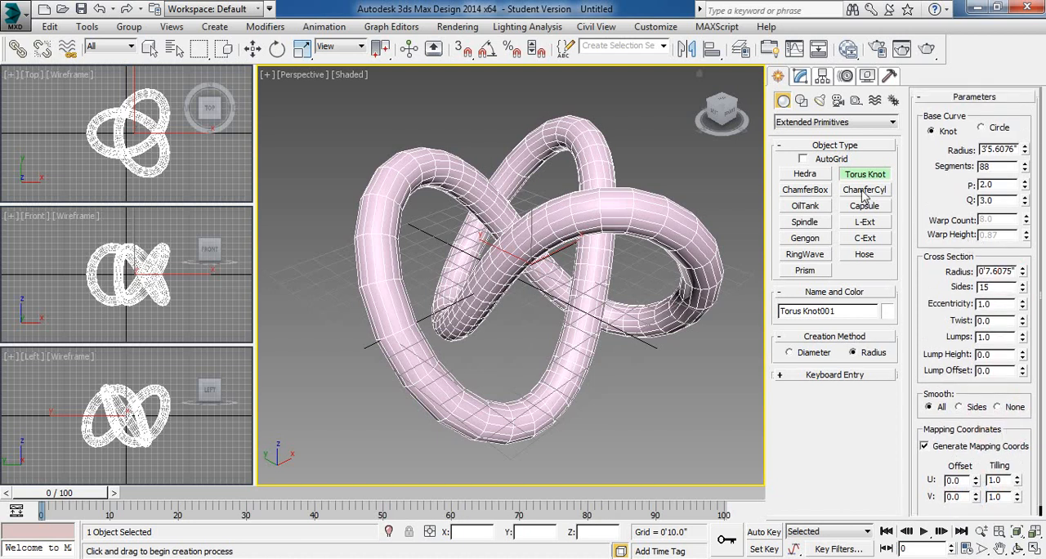
- Exit primitive creation and delete the torus knot
click(808, 190)
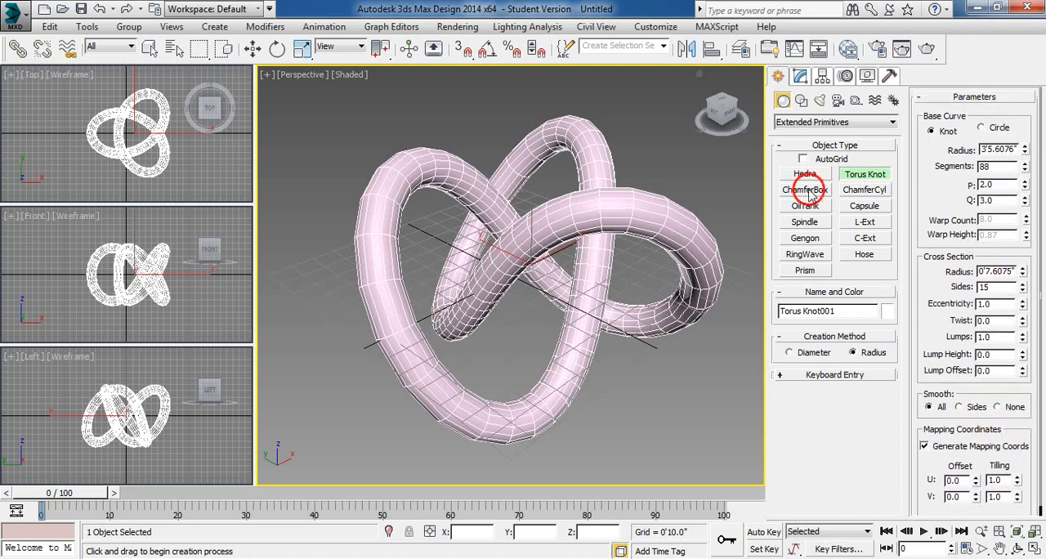
right_click(603, 179)
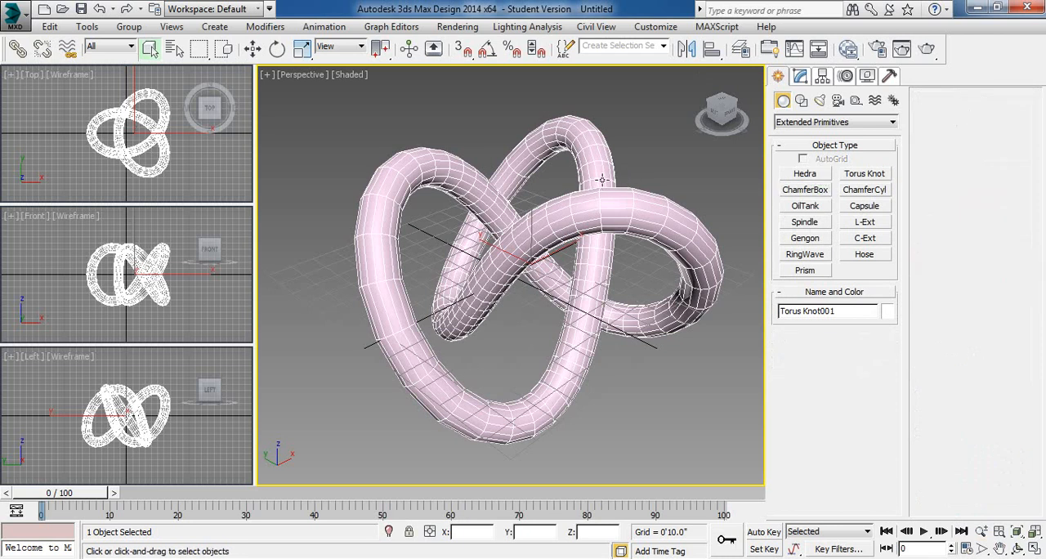
key(Delete)
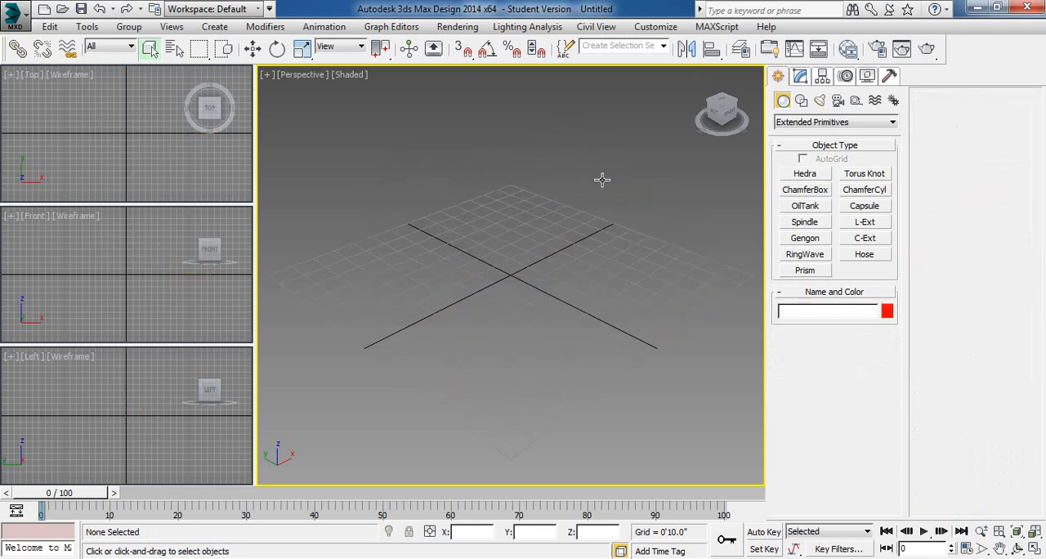
- Create a chamfer box about 4'0.4" long, 4'9.2" wide and 5'11" high with a 1'0.3" fillet, and set Fillet Segs to 1
click(786, 190)
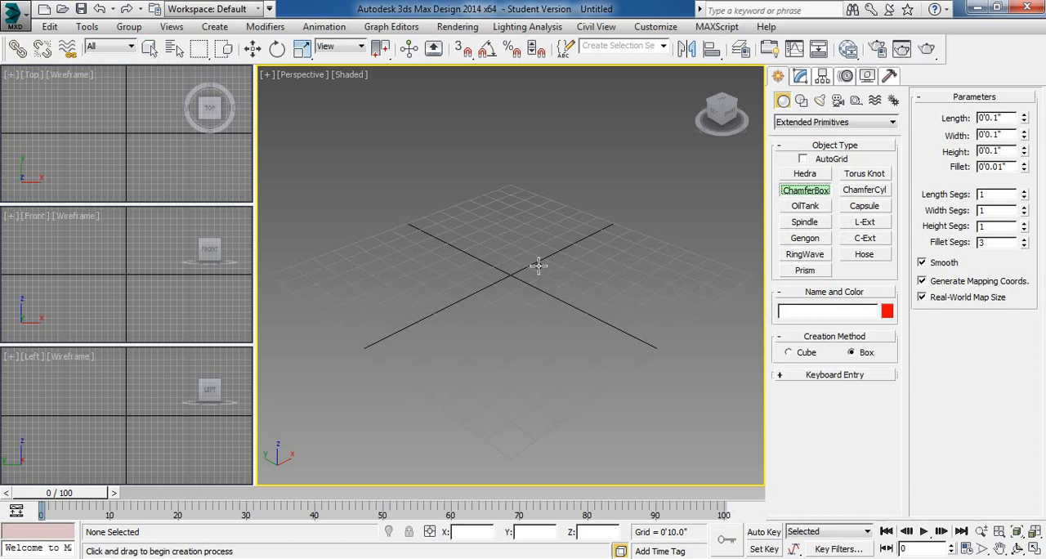
drag(522, 251, 515, 346)
click(528, 195)
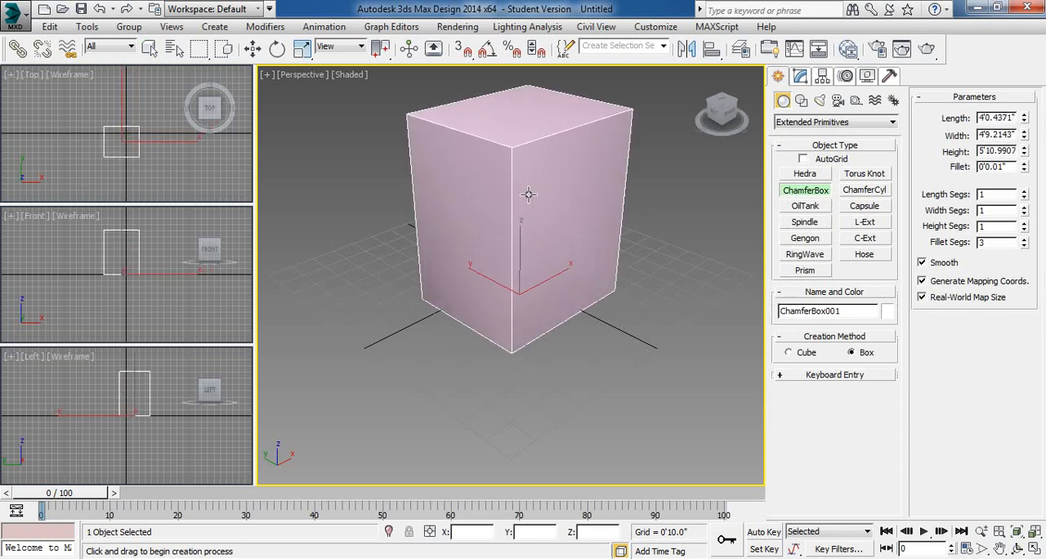
click(496, 158)
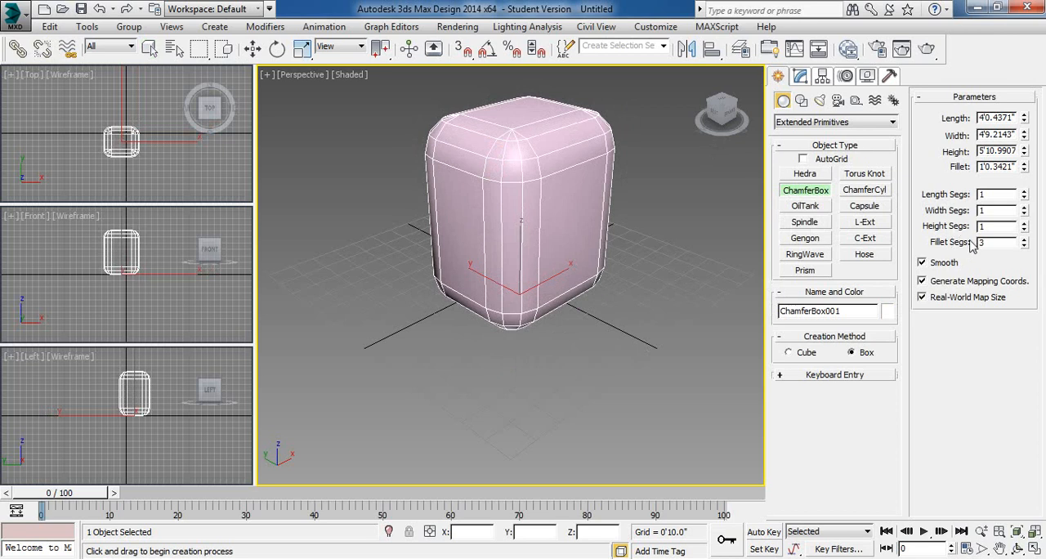
double_click(1024, 246)
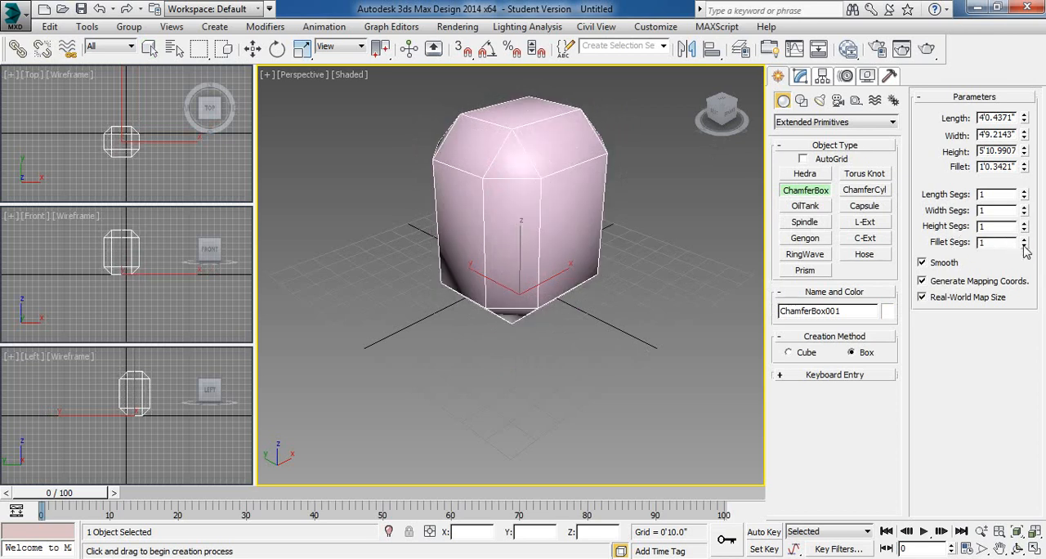
- Try the chamfer box without smoothing and with Fillet Segs at 7, and undo the box's creation
click(923, 263)
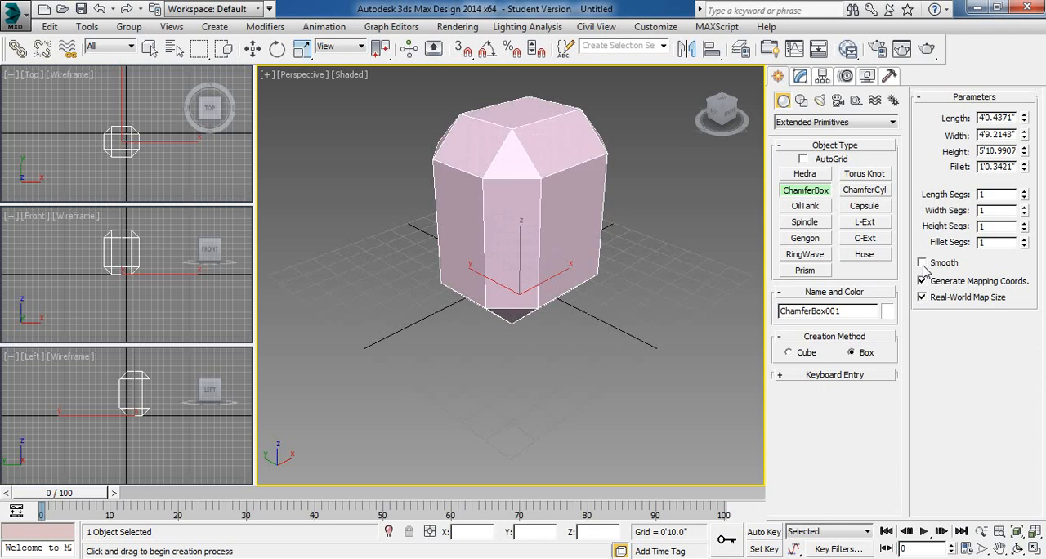
click(1024, 241)
click(1024, 241)
click(1024, 241)
click(1024, 241)
click(1025, 241)
click(1024, 241)
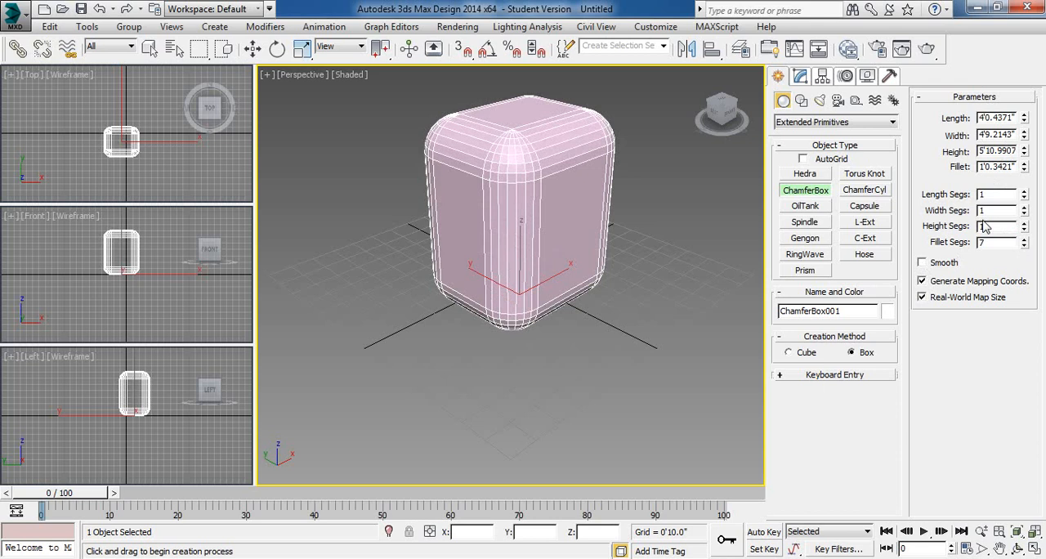
key(ctrl+z)
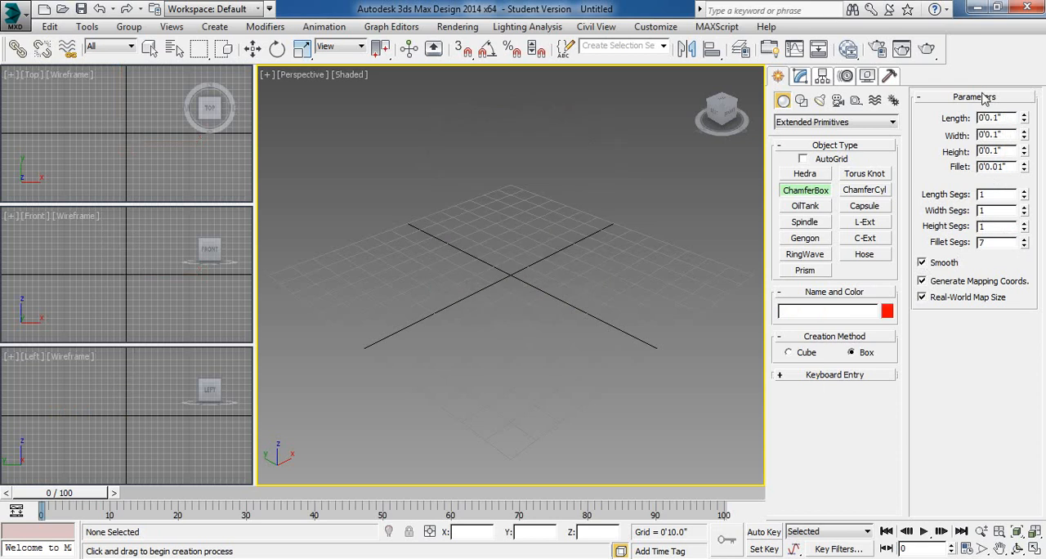
- Create a chamfer cylinder with a radius of about 4'7.1", a height of 5'7.1" and a fillet of 0'8.4"
click(862, 193)
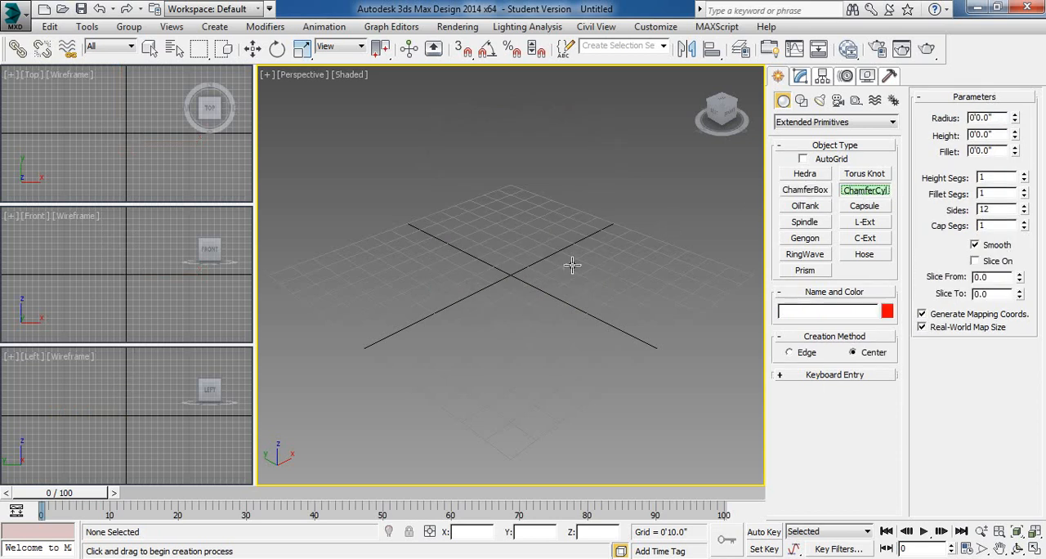
drag(523, 311, 532, 343)
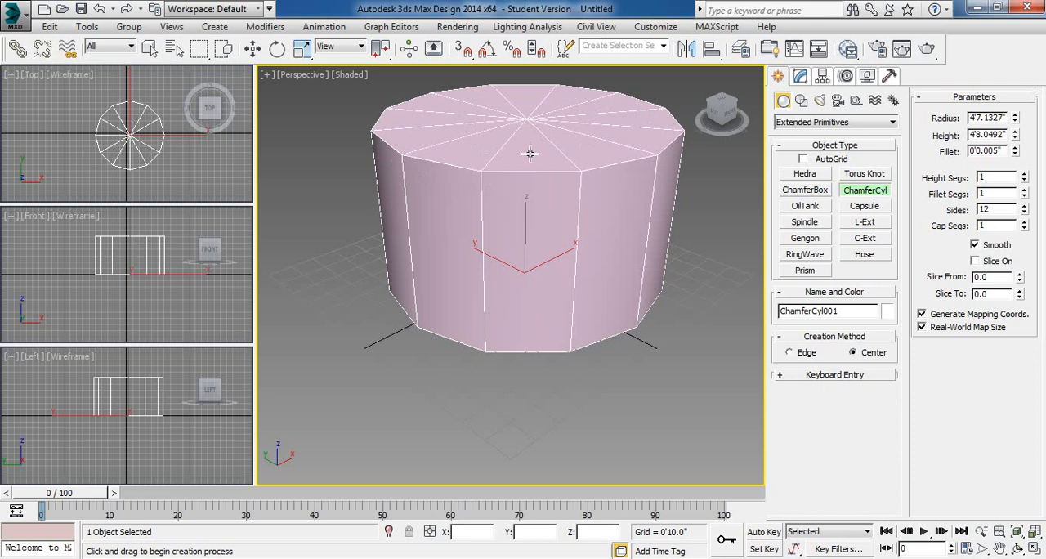
click(527, 164)
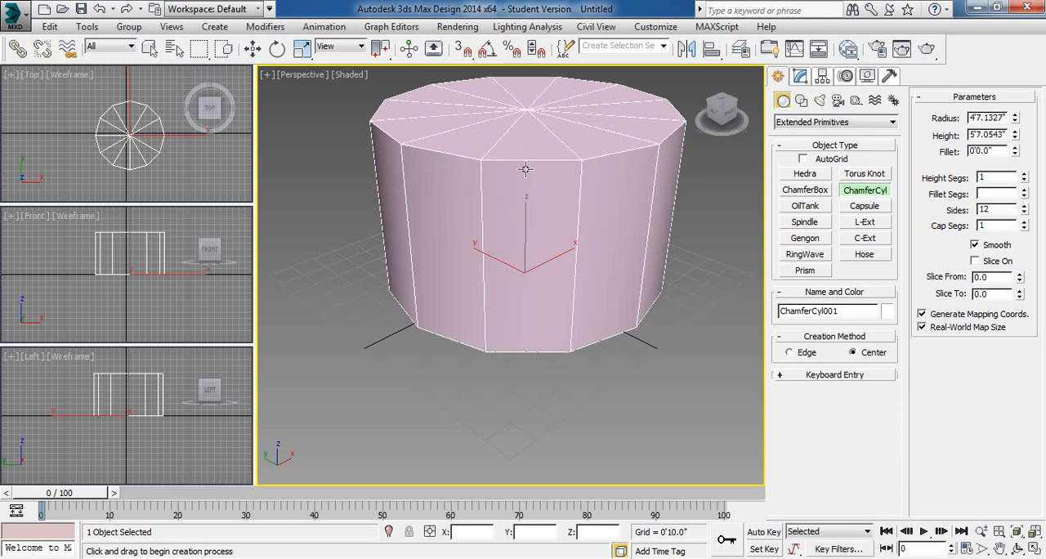
click(523, 116)
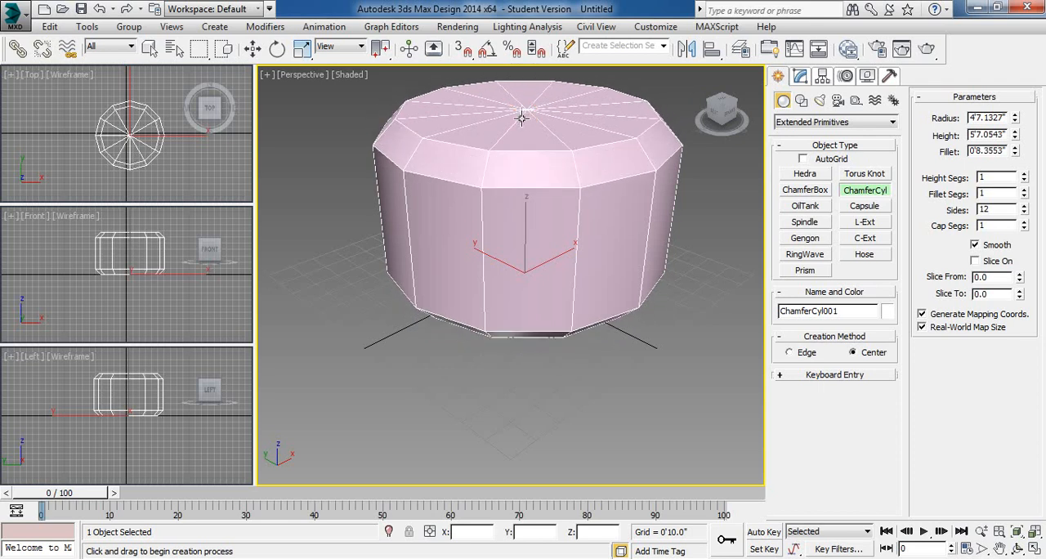
- Set the chamfer cylinder's Fillet Segs to 6 and delete the cylinder
click(1024, 191)
click(1024, 190)
click(1024, 190)
click(1024, 191)
click(1024, 191)
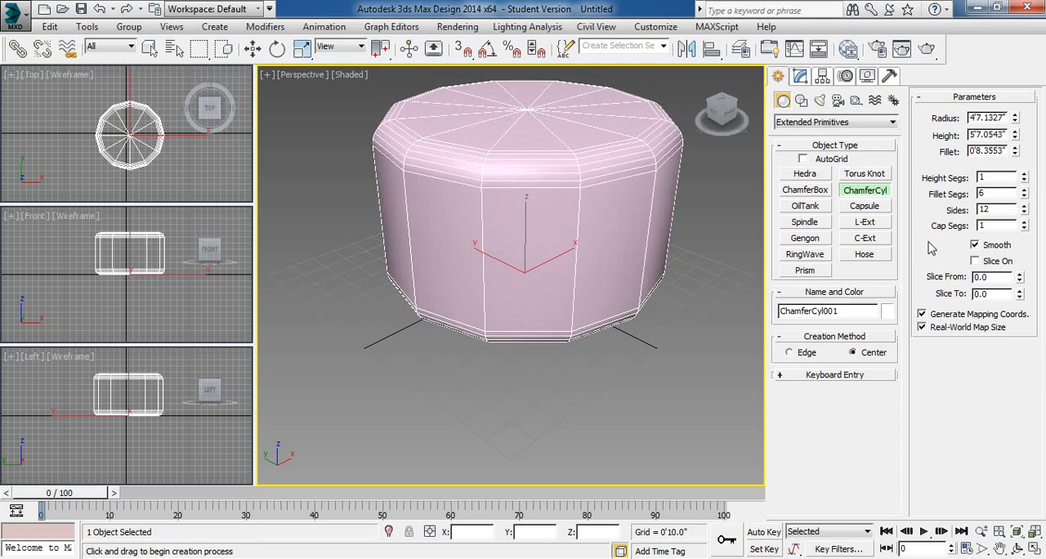
key(Delete)
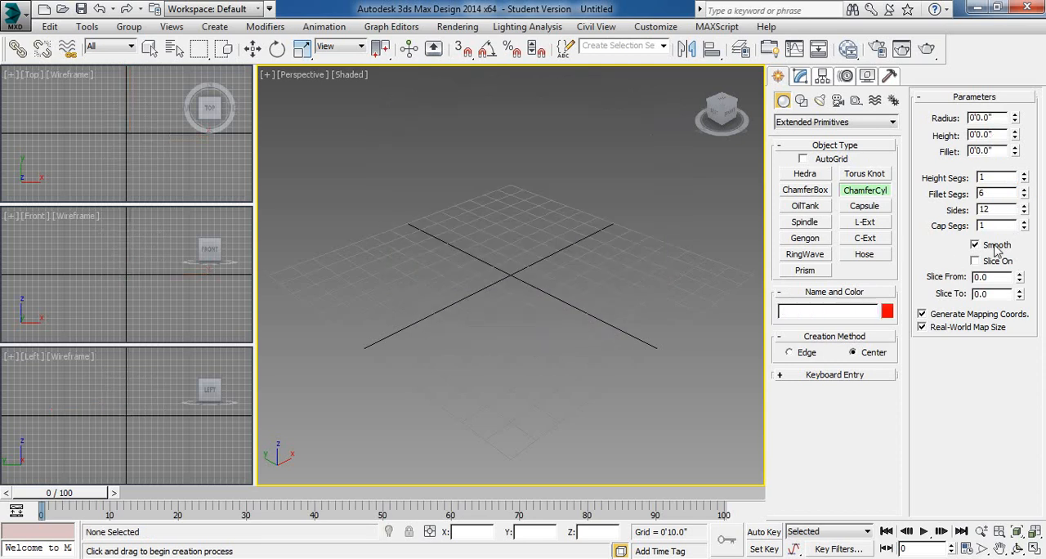
- Create an oil tank about 2'1.4" in radius and 5'9.8" high with a 1'5.8" cap height, and delete it
click(813, 208)
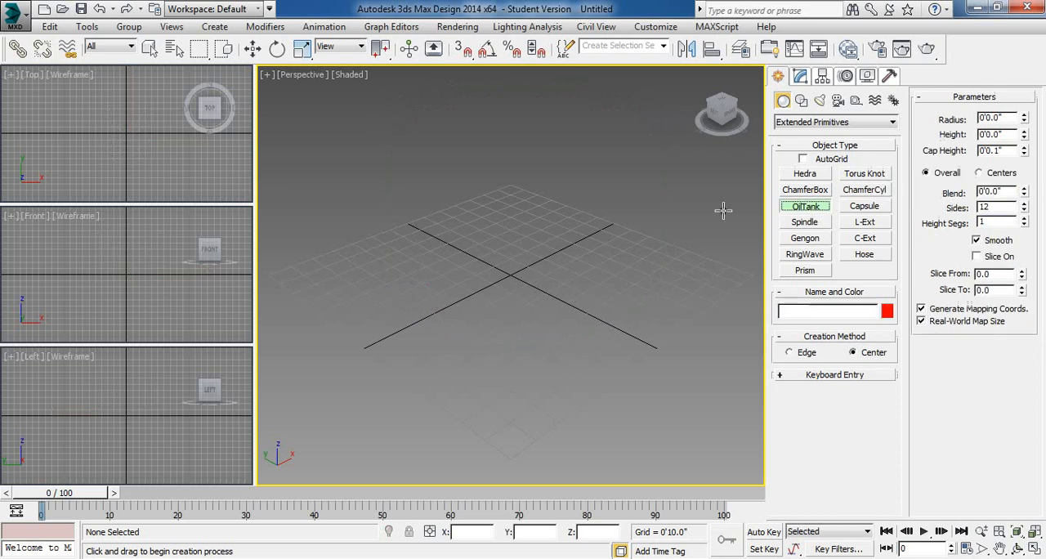
drag(503, 278, 504, 312)
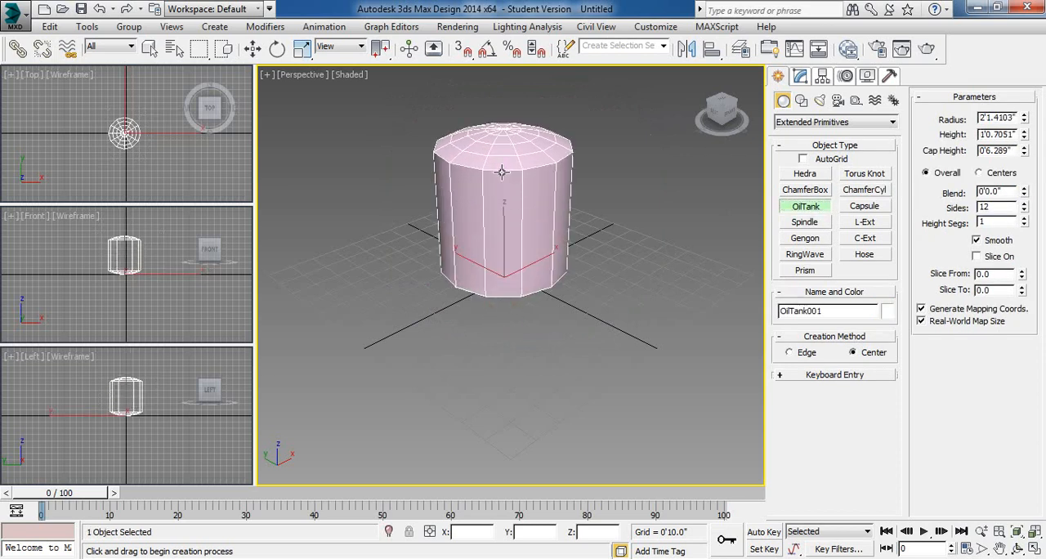
click(498, 157)
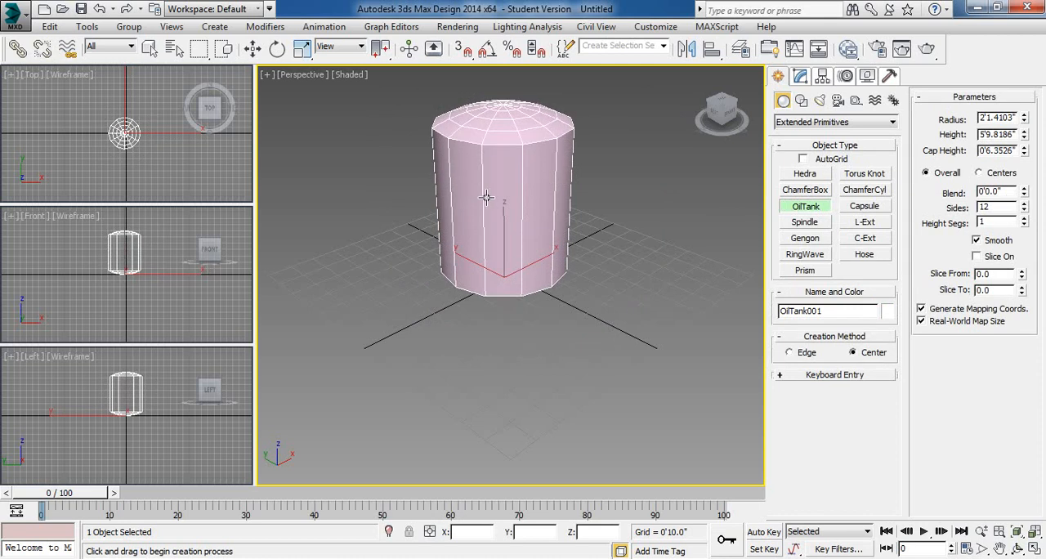
click(443, 203)
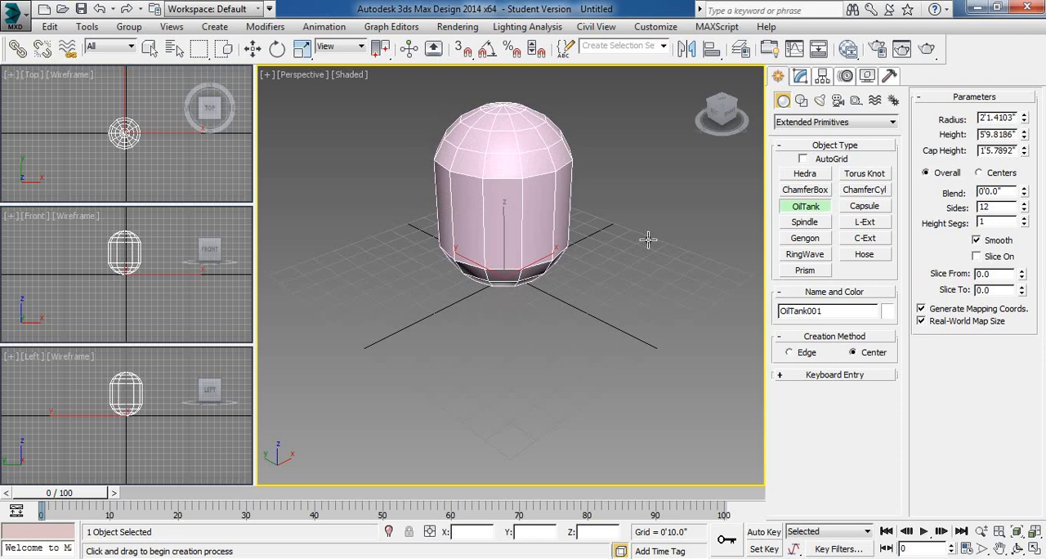
key(Delete)
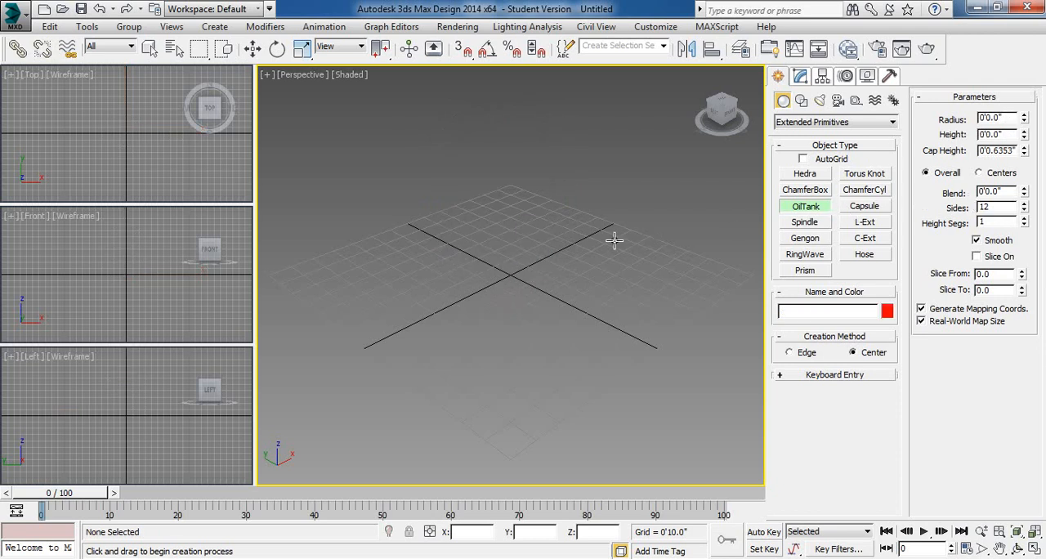
- Create another oil tank about 3'0.3" in radius and 5'0.4" high with a cap height of about 1'11.6"
drag(613, 238, 604, 285)
click(613, 183)
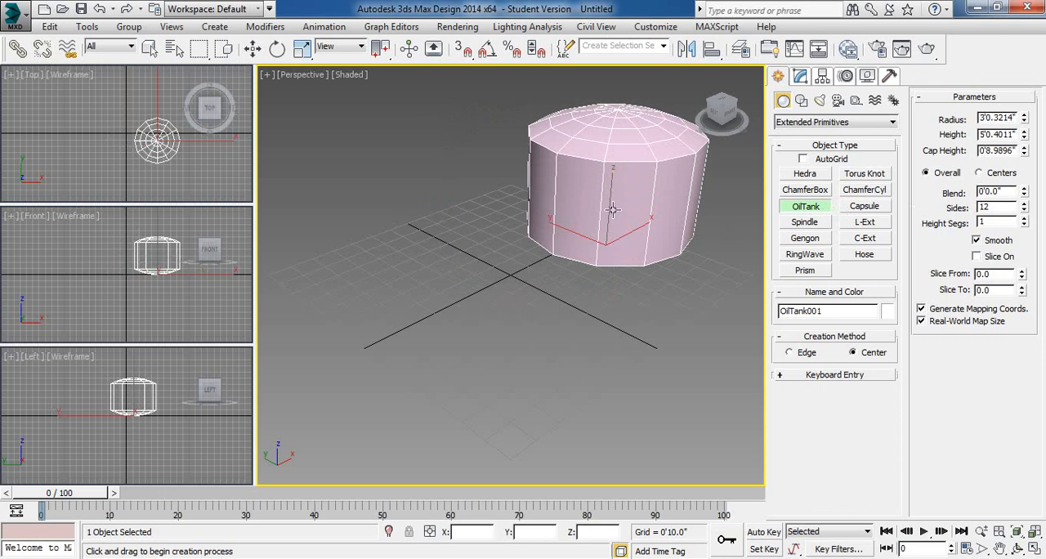
click(572, 175)
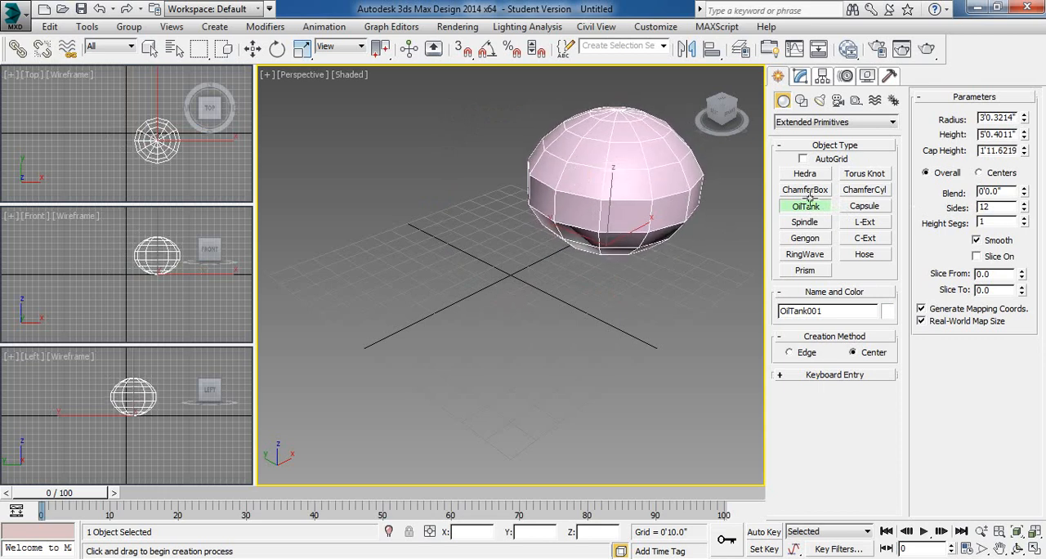
- Set the oil tank's Radius to about 1'5.1", Height to 6'11.4" and Cap Height to 0'7.6", trying Blend at 0'3.47" and resetting it to 0
drag(1025, 192, 1031, 172)
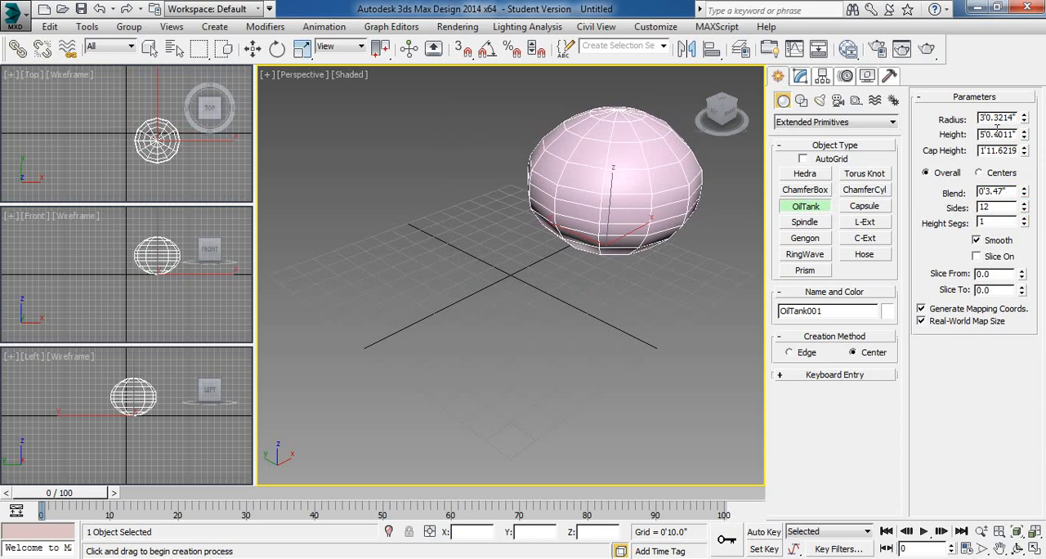
drag(1024, 135, 1021, 94)
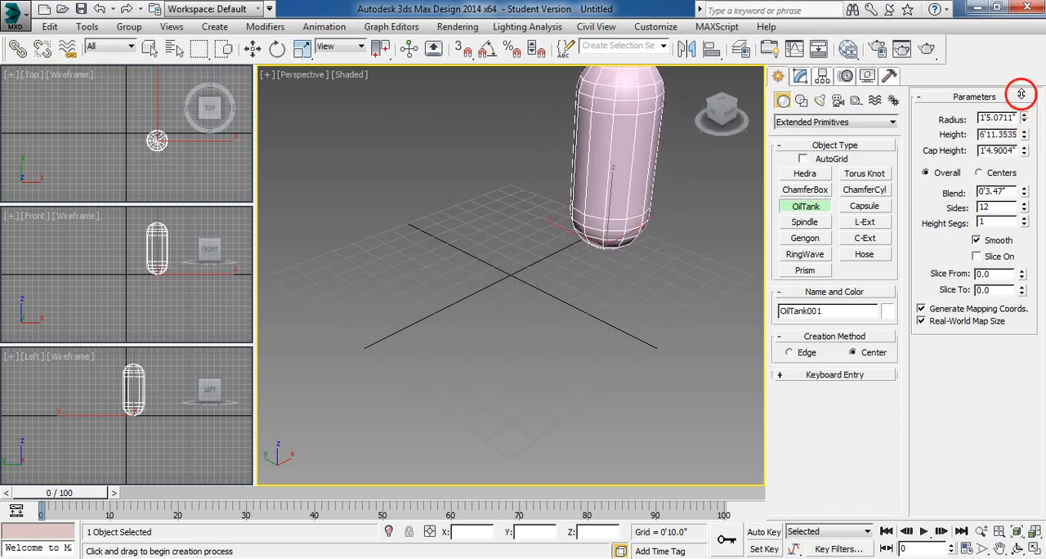
mouse_move(1023, 151)
mouse_down()
mouse_move(1021, 175)
mouse_move(1021, 133)
mouse_up()
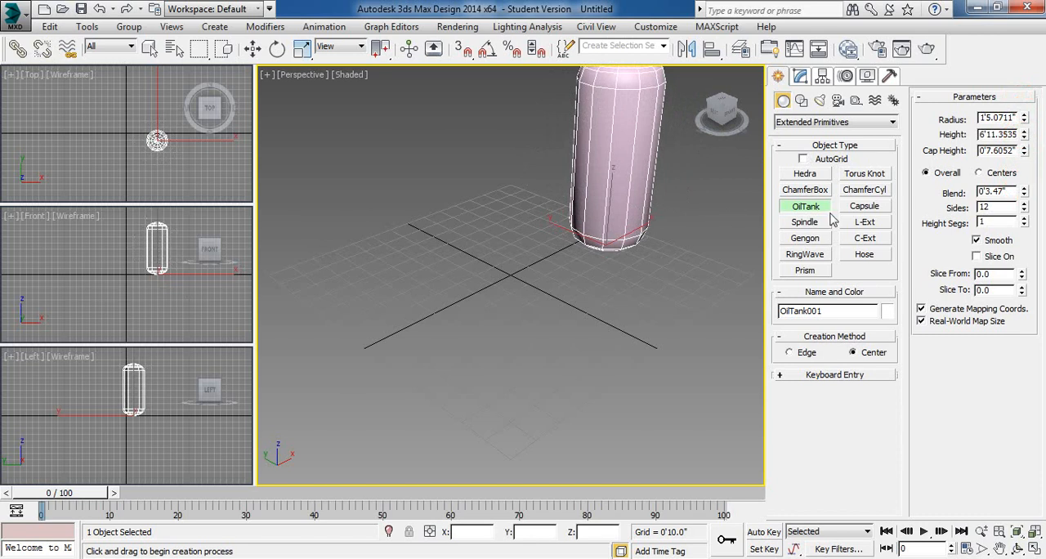
right_click(1024, 196)
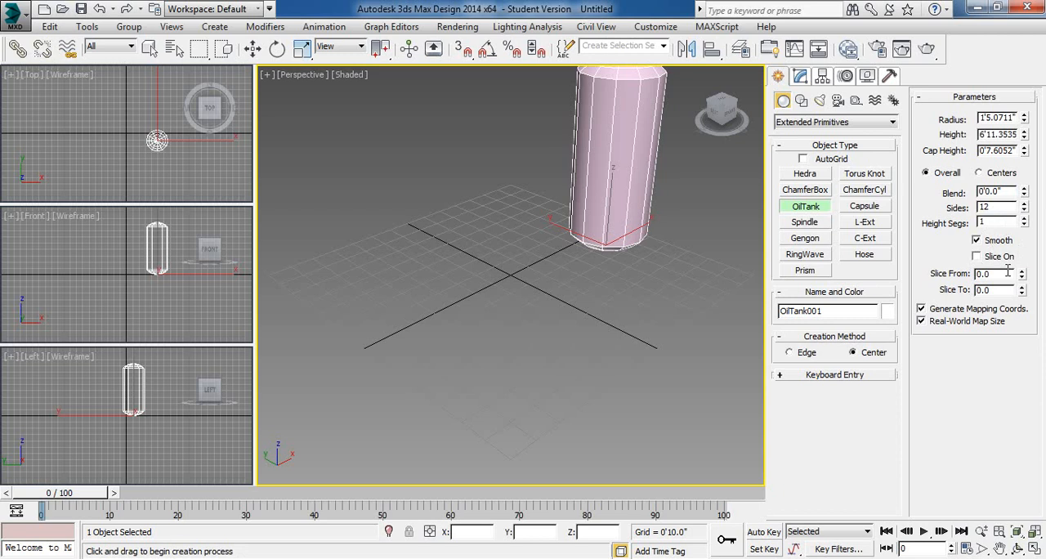
- Exit primitive creation and delete the oil tank
right_click(738, 225)
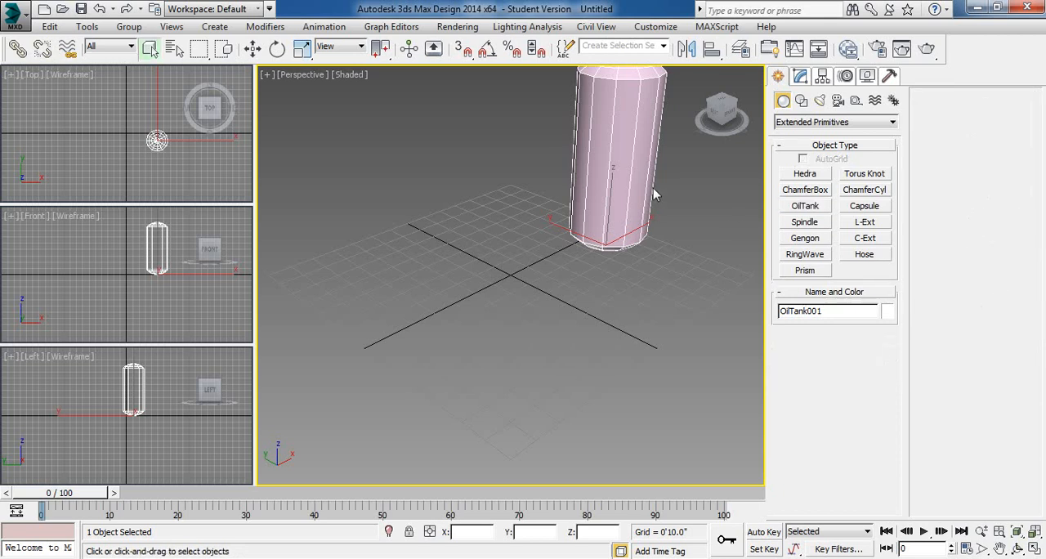
click(627, 172)
key(Delete)
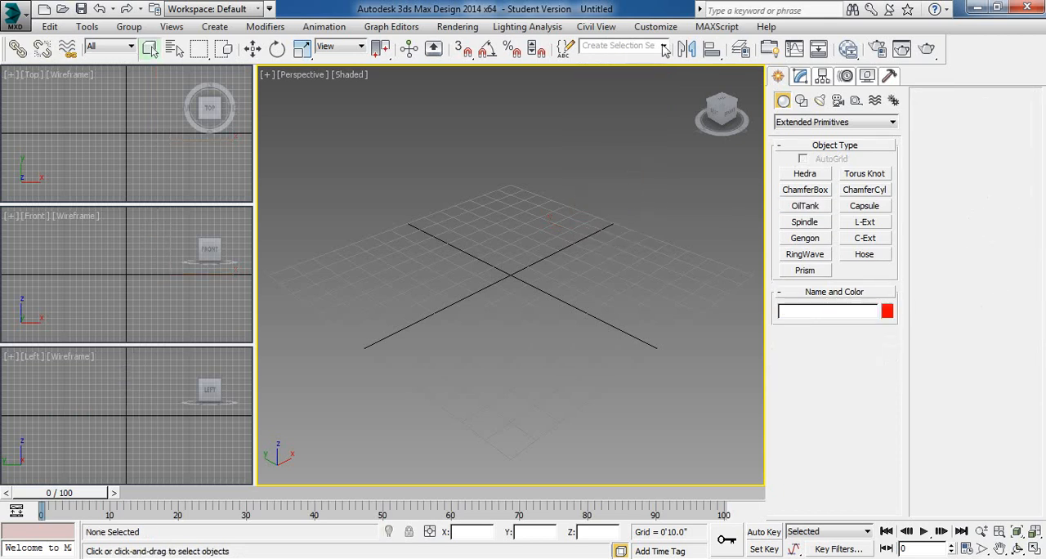
- Create a capsule about 0'11.6" in radius and 6'6.5" high at the grid centre, and delete it
click(865, 206)
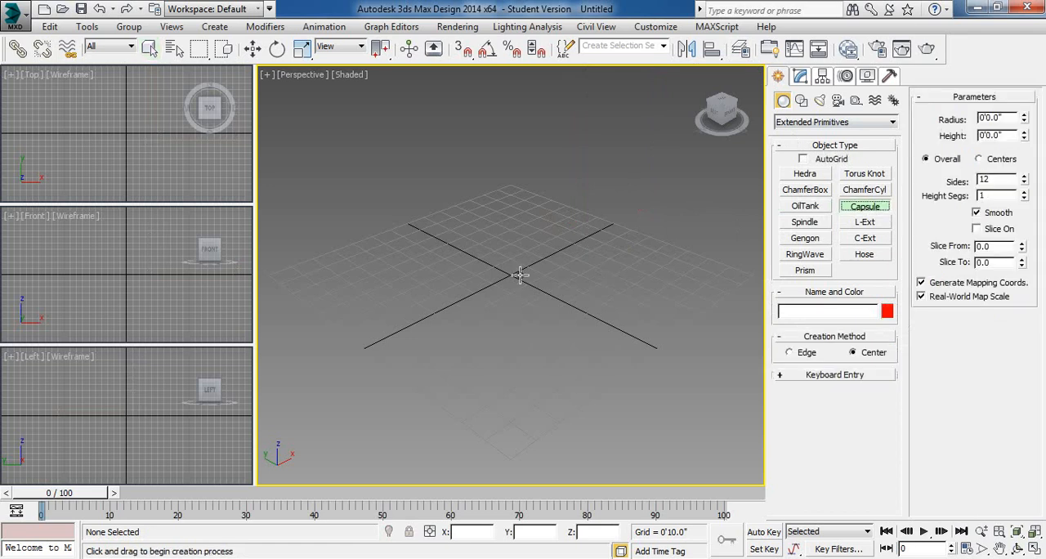
drag(518, 277, 520, 286)
click(537, 146)
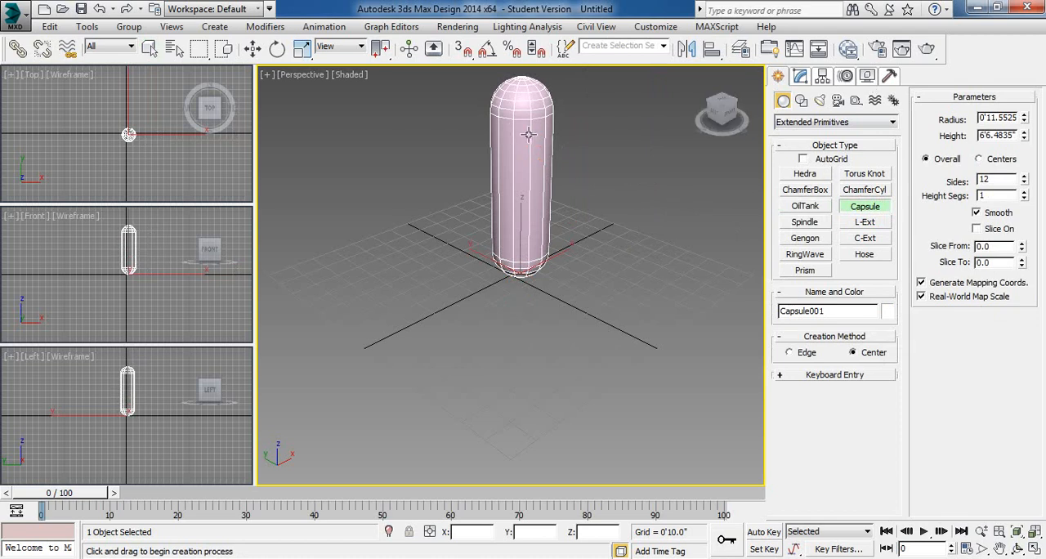
key(Delete)
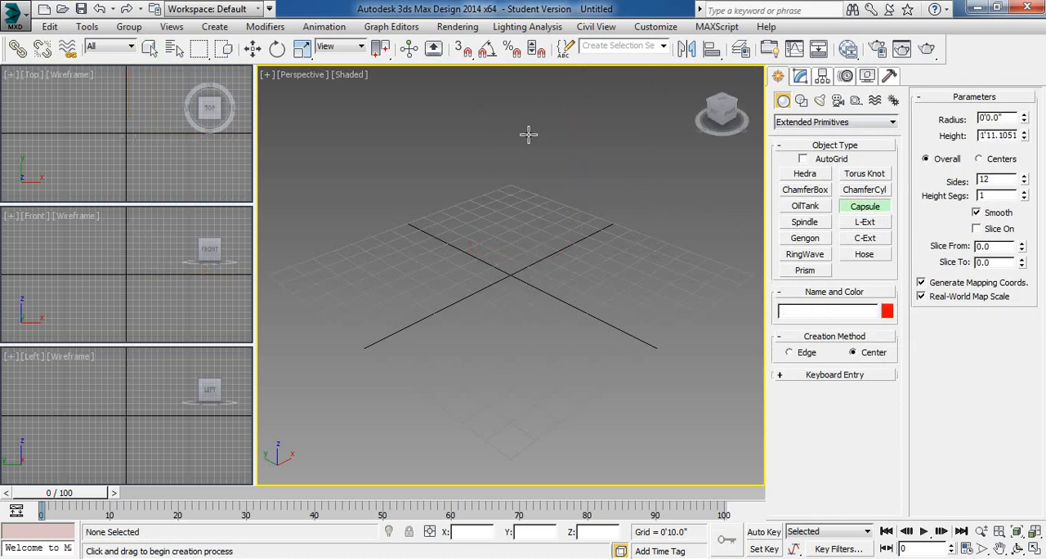
- Create a spindle about 0'3" in radius and 3'6.7" high with a 1'2.3" cap height, and undo its creation
click(795, 222)
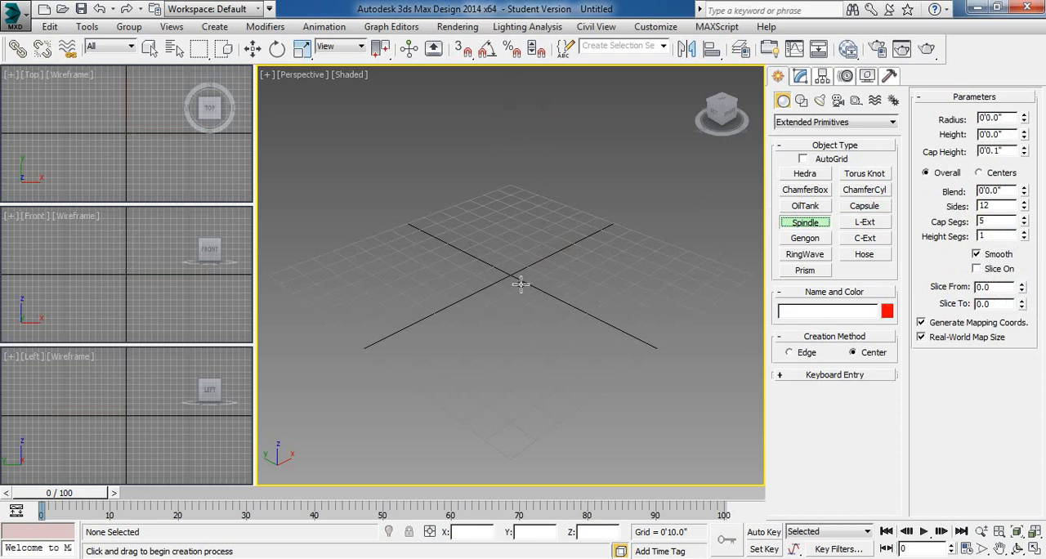
drag(520, 284, 519, 287)
click(520, 186)
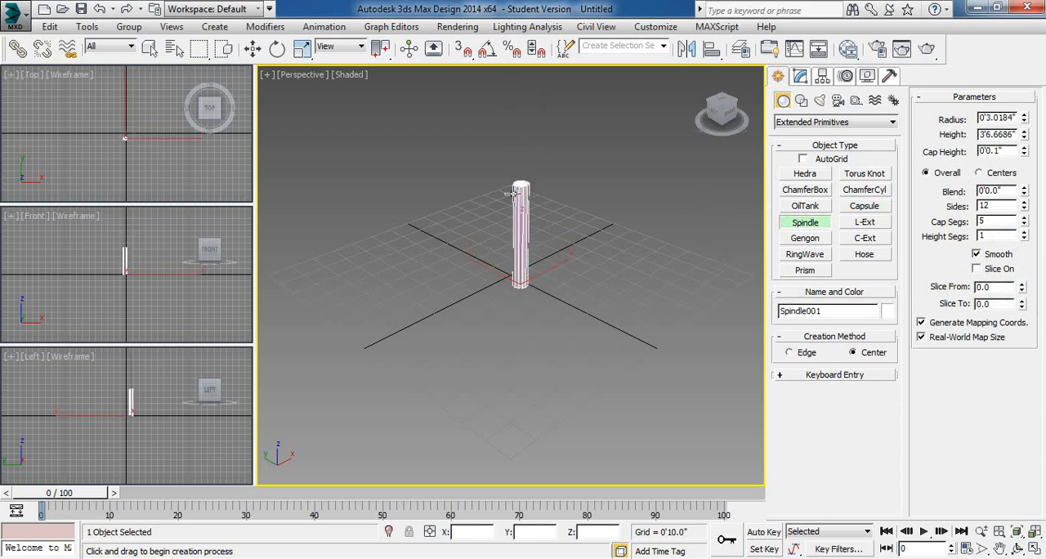
click(484, 196)
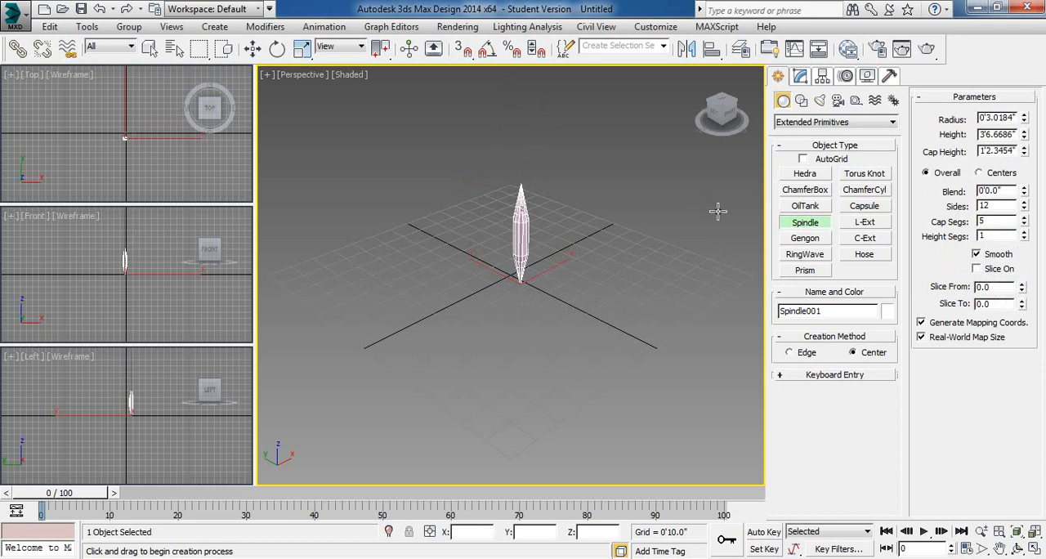
key(ctrl+z)
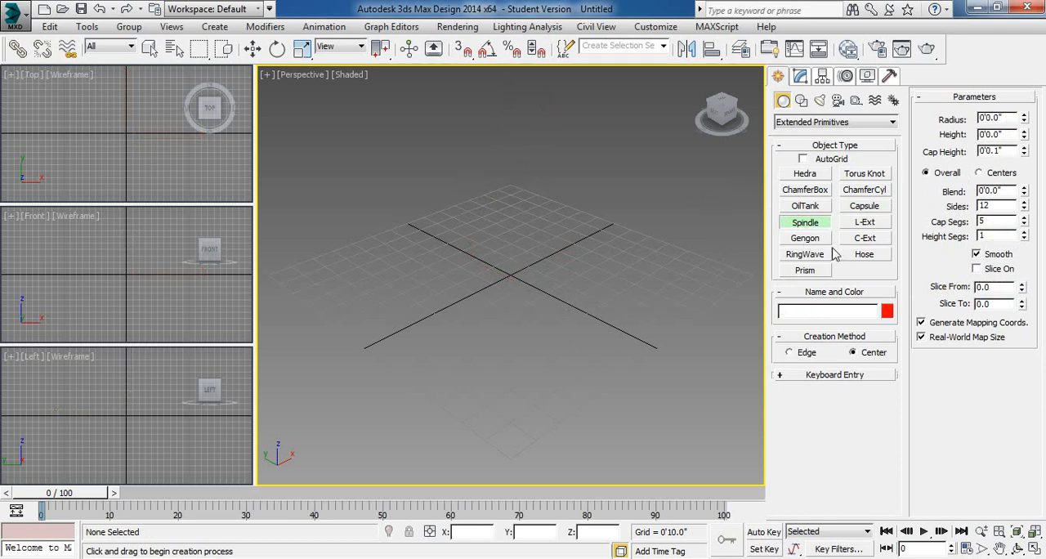
- Create a five-sided gengon about 3'5.3" in radius and 3'11.1" high with a fillet of about 0'4.6"
click(805, 238)
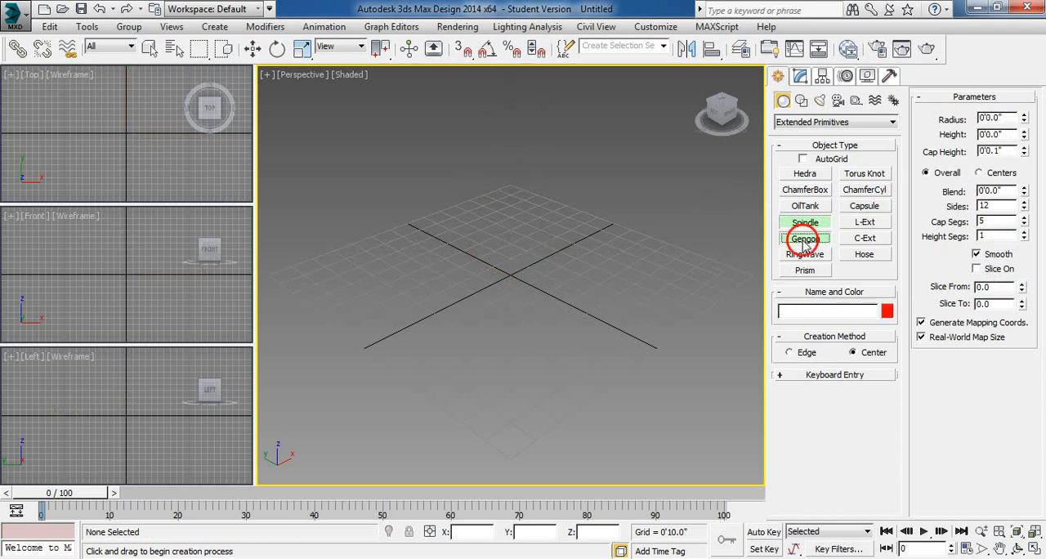
drag(528, 282, 523, 345)
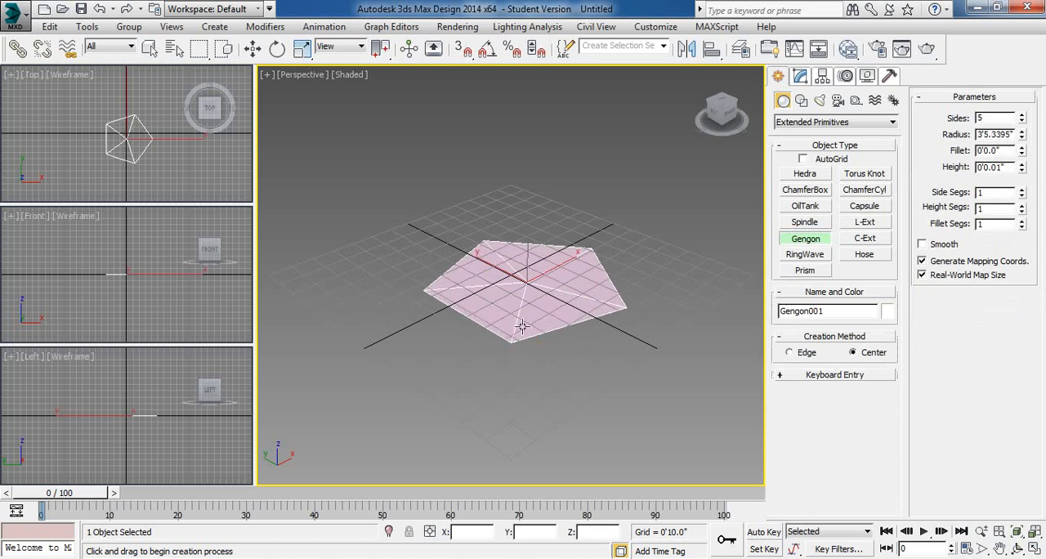
click(523, 206)
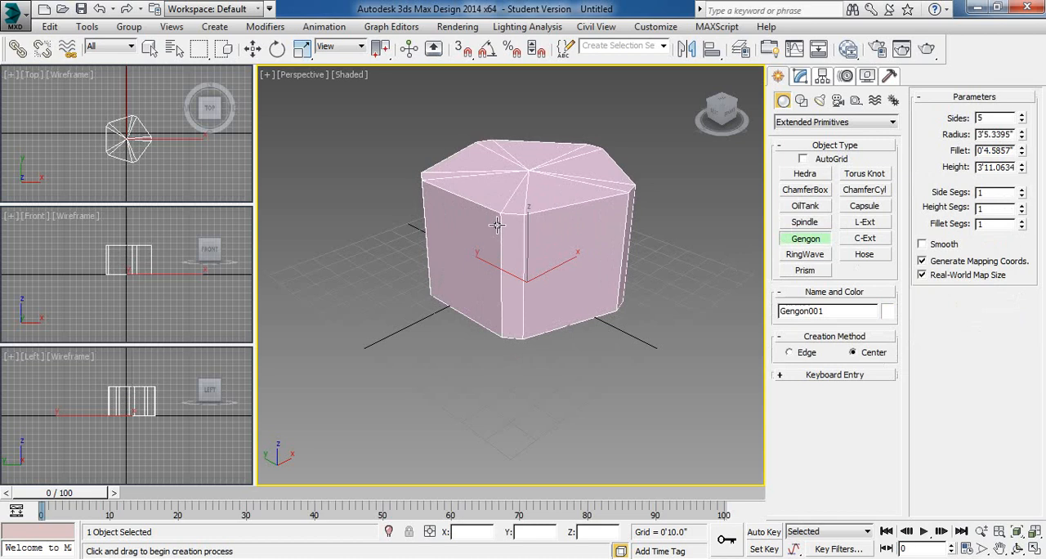
click(497, 224)
- Set the gengon's Fillet Segs to 4, Height to about 0'2.8" and Sides to 3, also trying 6 and 19 sides
drag(1024, 225, 1023, 191)
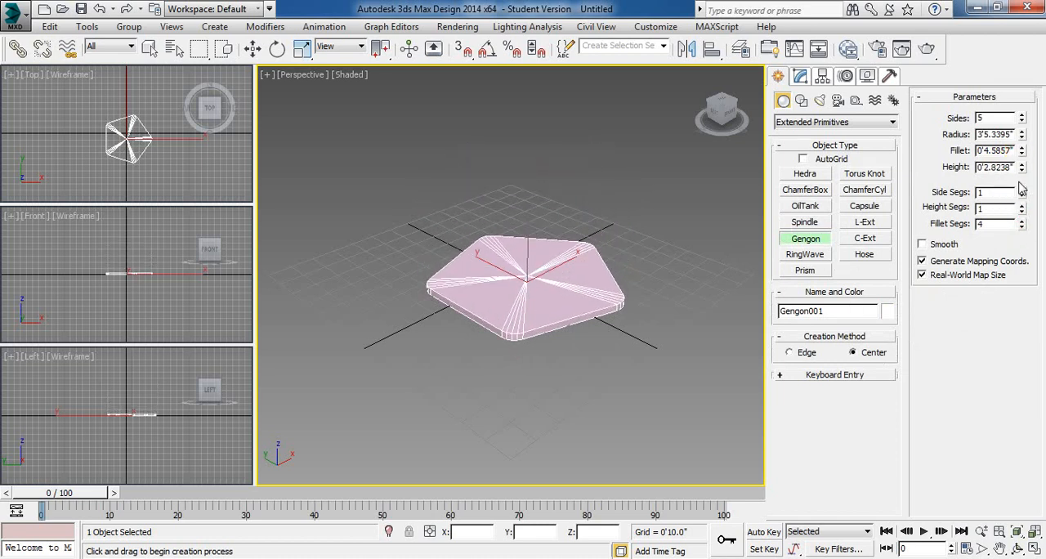
click(1021, 117)
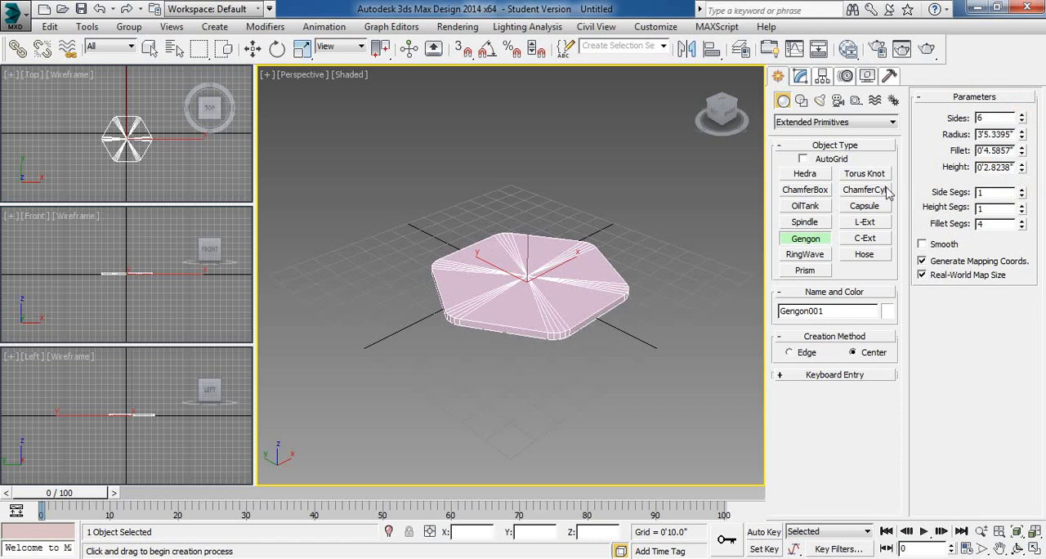
click(1022, 122)
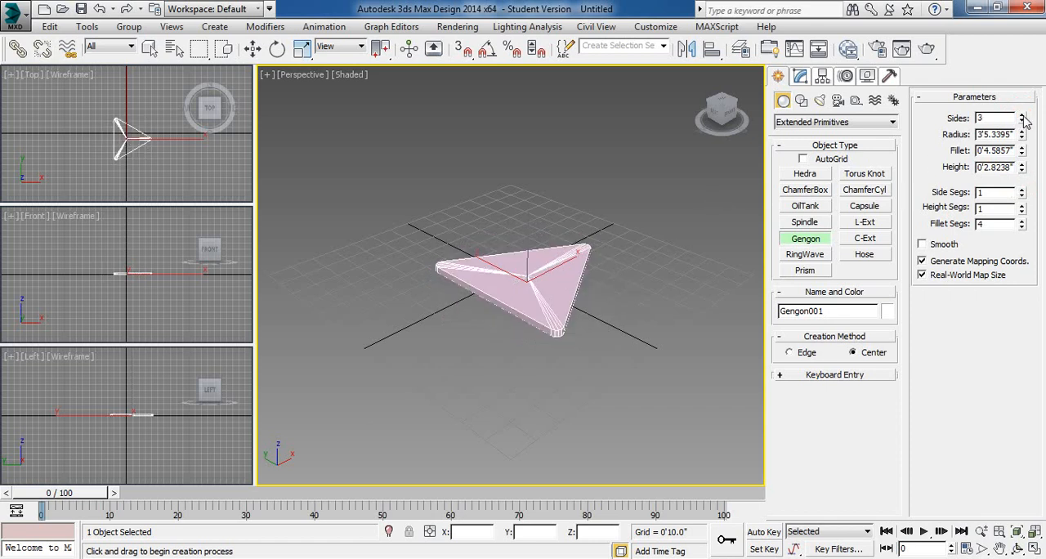
drag(1022, 120, 1041, 87)
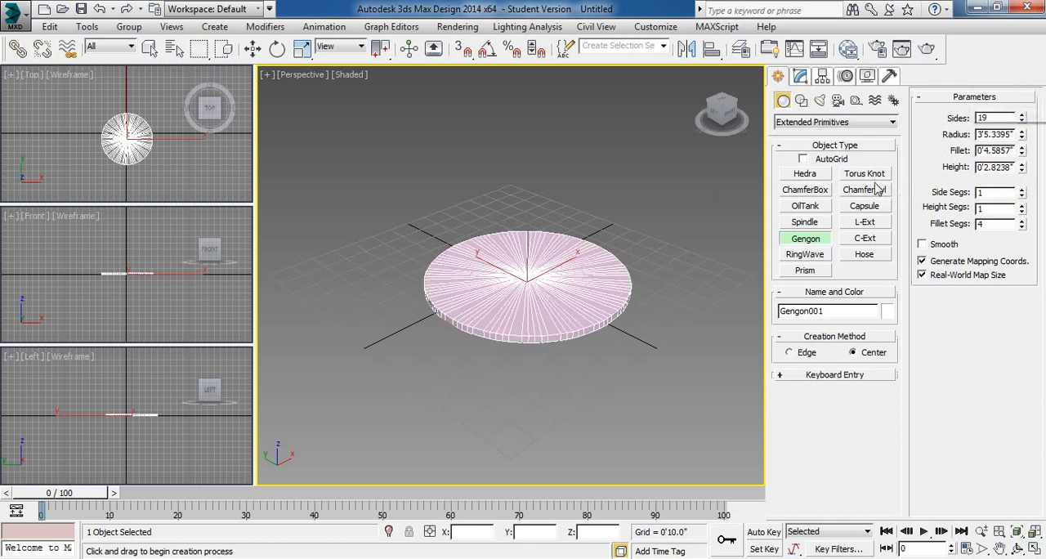
right_click(1022, 119)
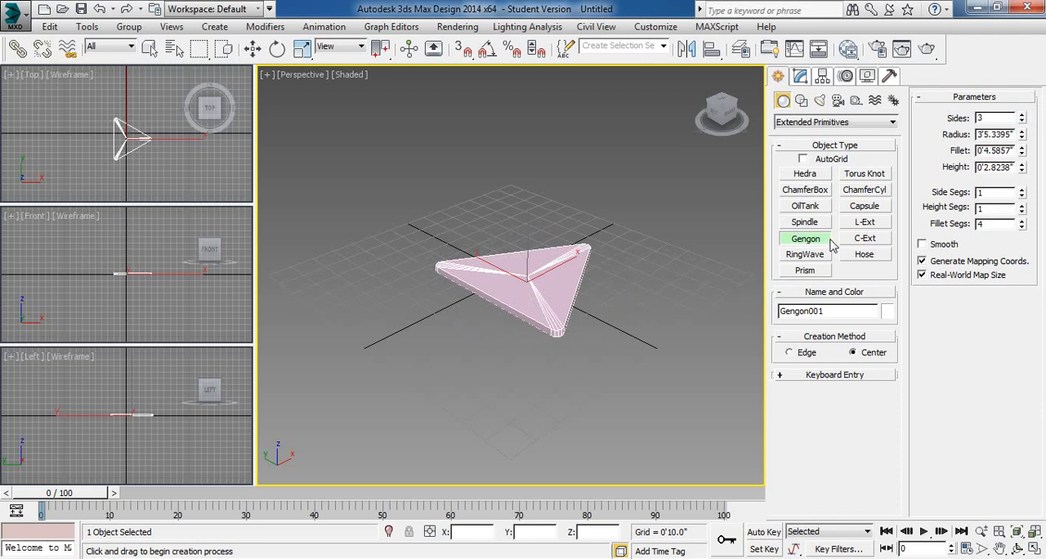
- Delete the gengon and create an L-Ext about 6'8.0" by 4'10.1", 3'6.8" high, with 0'5.2" side and front widths
key(q)
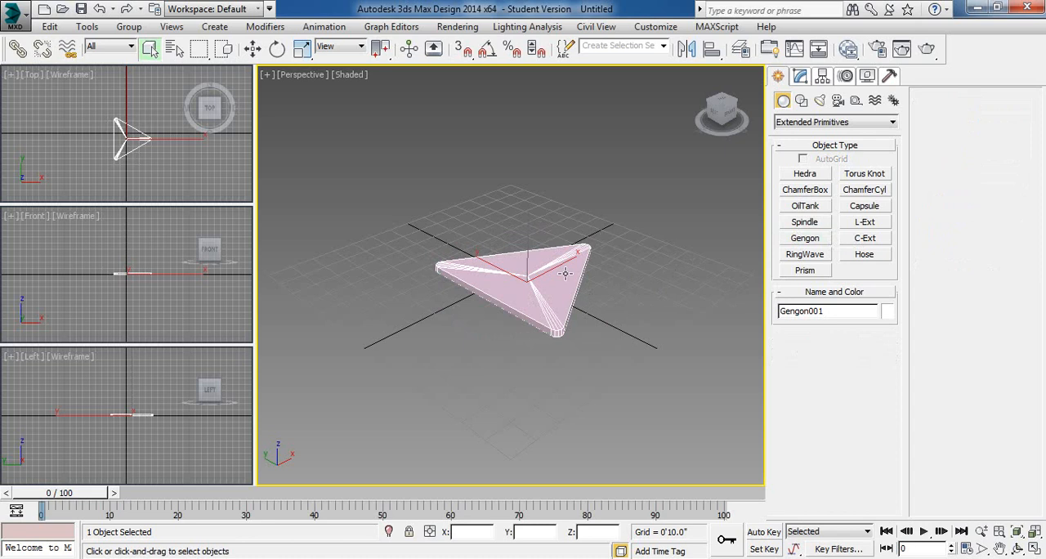
key(Delete)
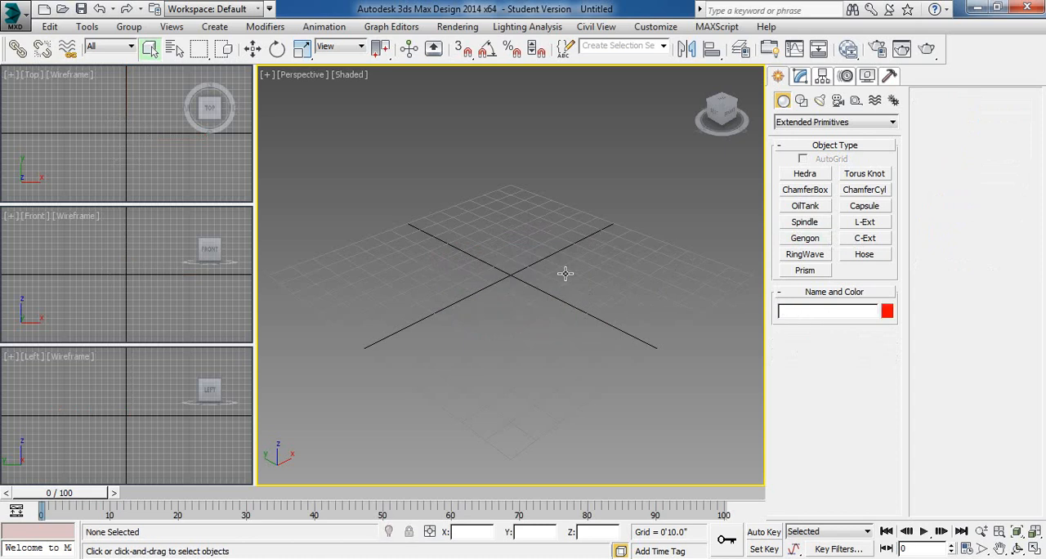
click(864, 223)
drag(526, 234, 577, 368)
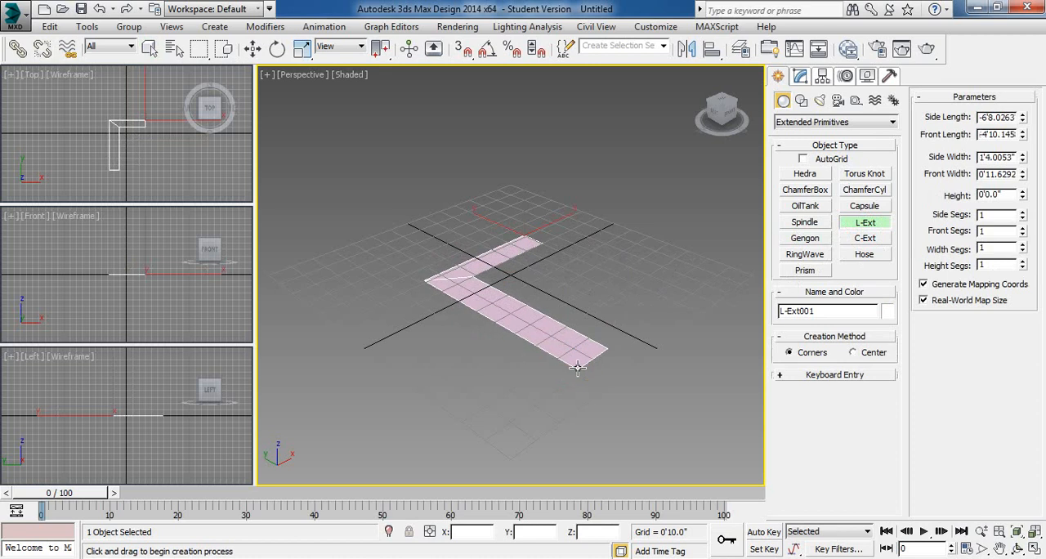
click(578, 248)
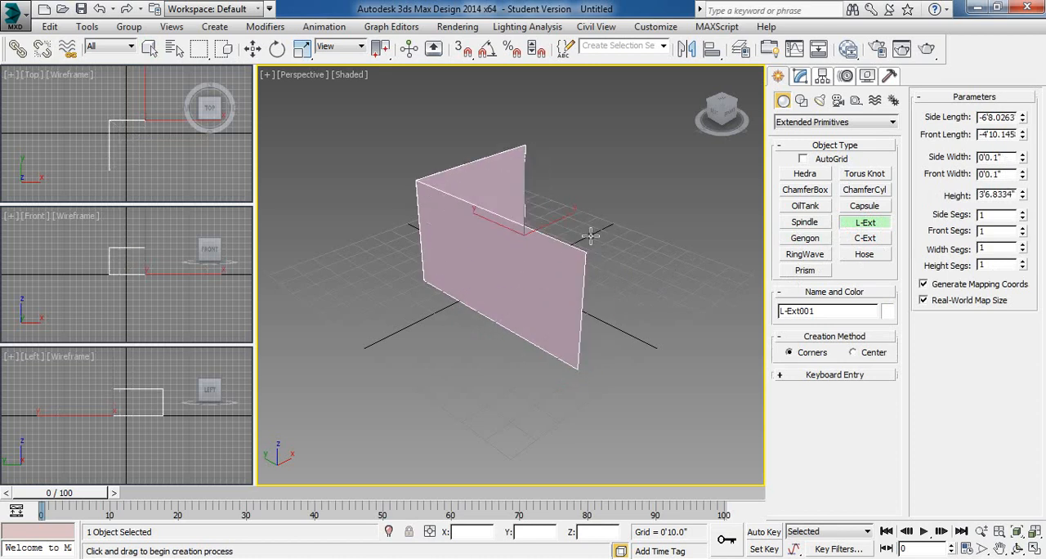
click(554, 220)
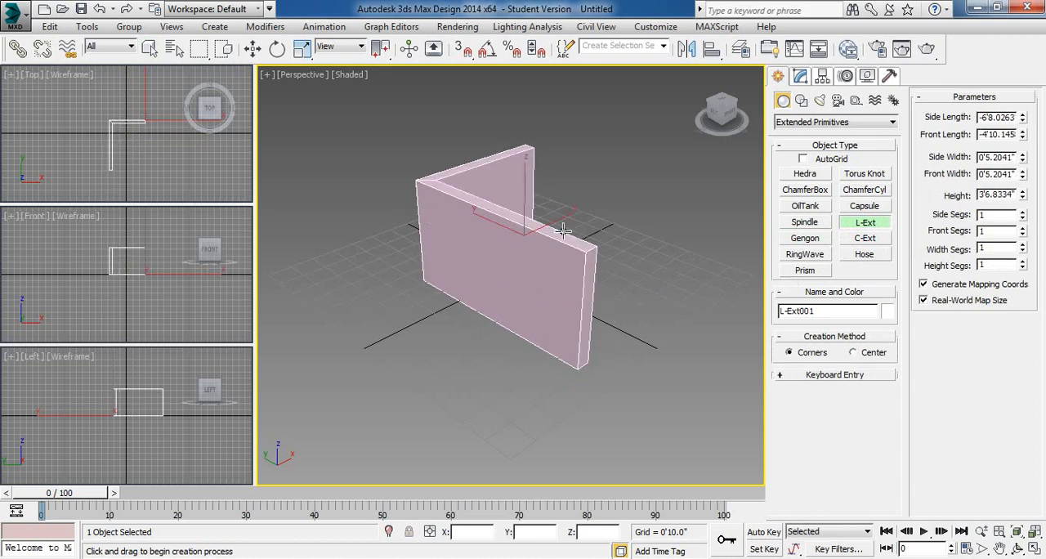
- Create a C-Ext beside the L-Ext with sides about 3' long, 2'11.9" high and 0'2.9" wide, and delete both objects
click(865, 238)
drag(647, 303, 685, 391)
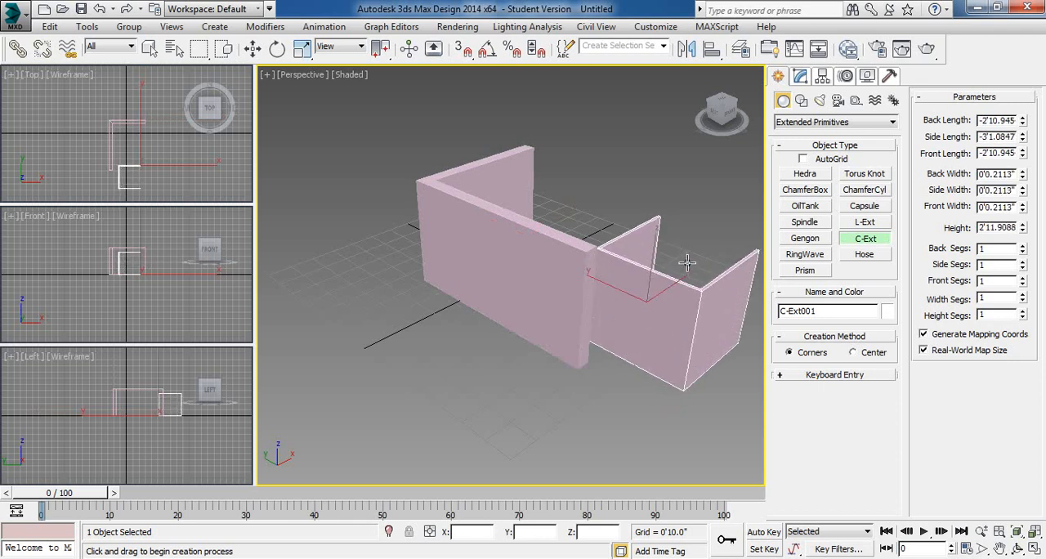
click(543, 369)
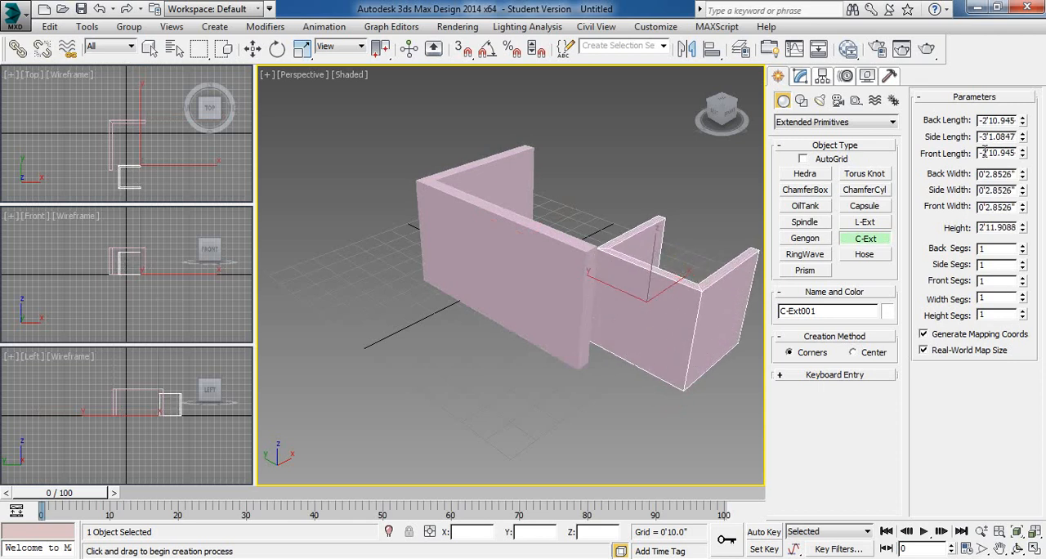
right_click(583, 250)
click(470, 251)
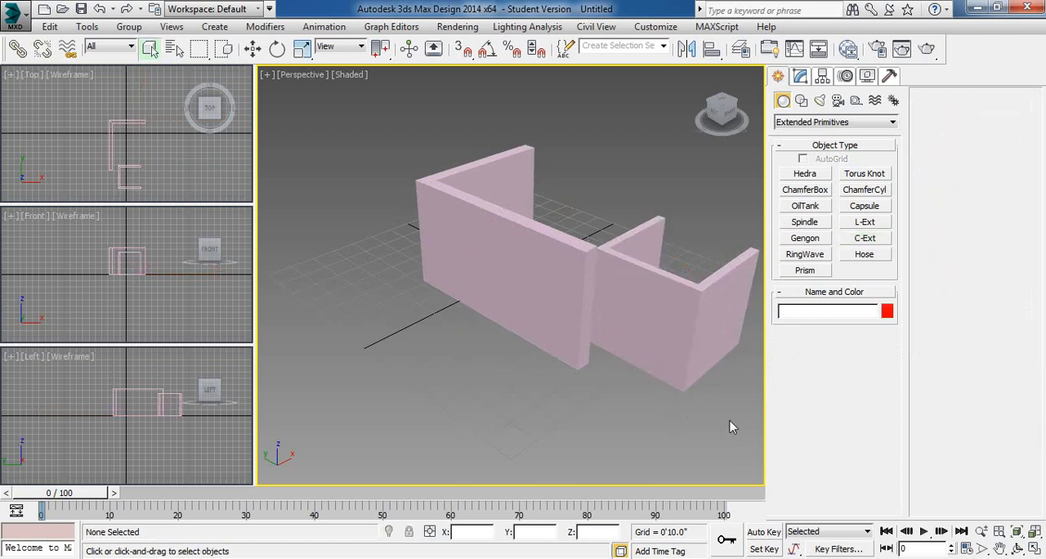
key(ctrl+a)
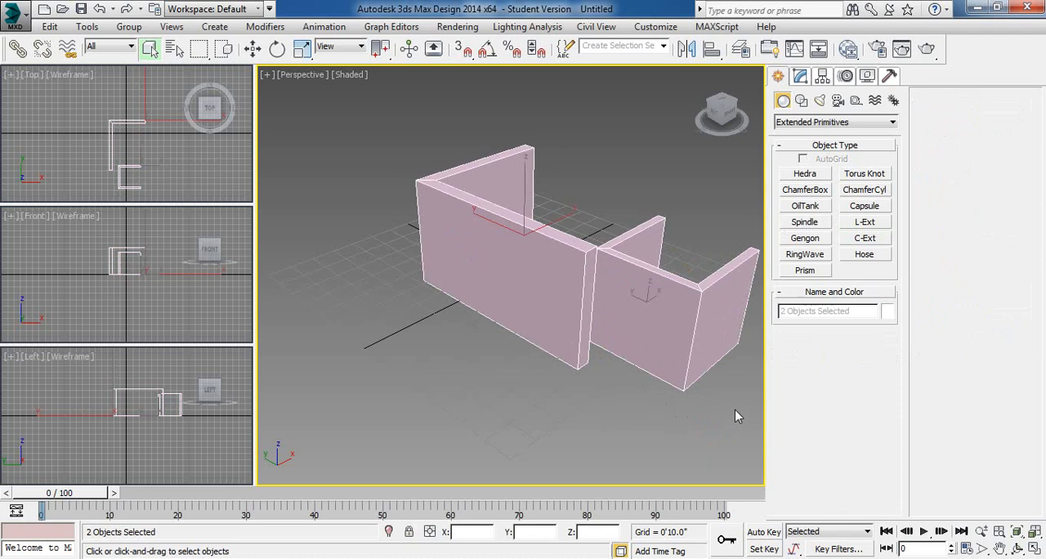
key(Delete)
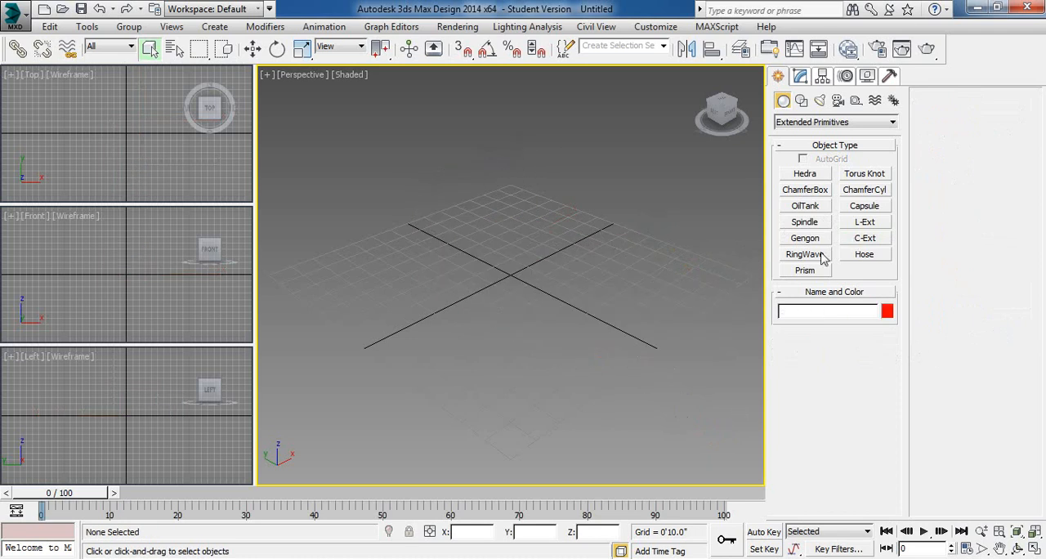
- Create a prism near the grid centre with sides about 2'11.0", 4'4.5" and 4'0.5" and height about 2'7.4", and delete it
click(805, 270)
drag(498, 280, 499, 355)
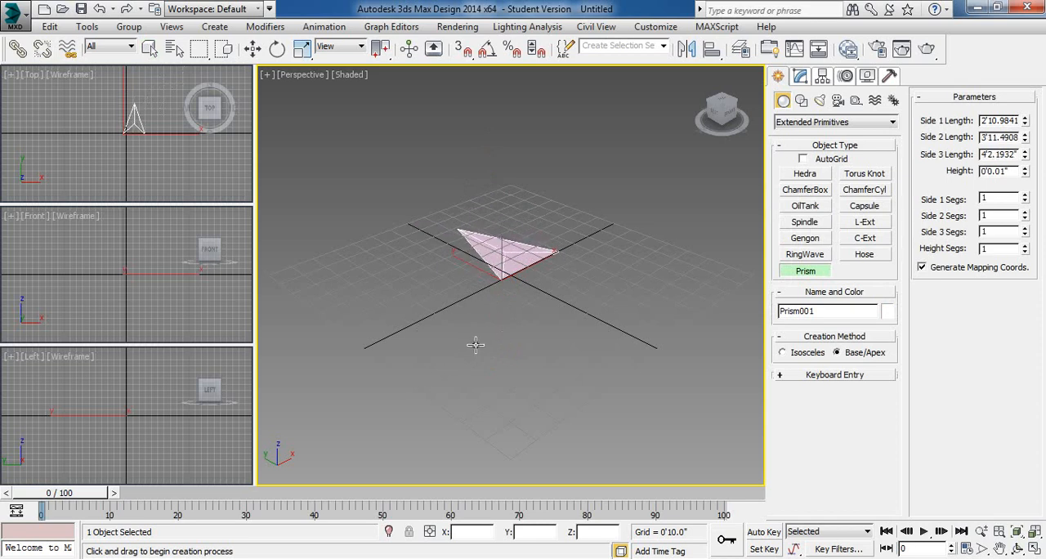
click(476, 330)
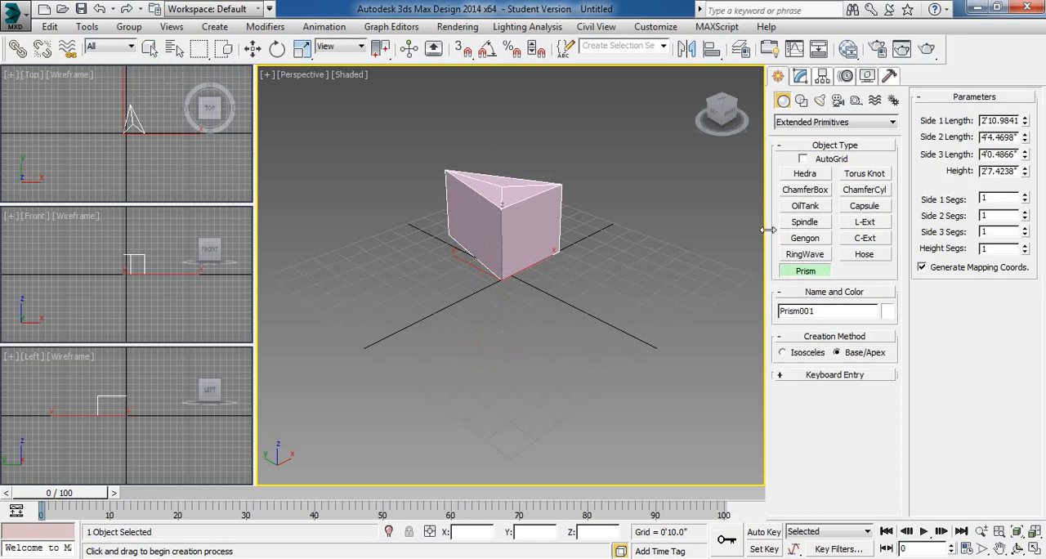
right_click(663, 272)
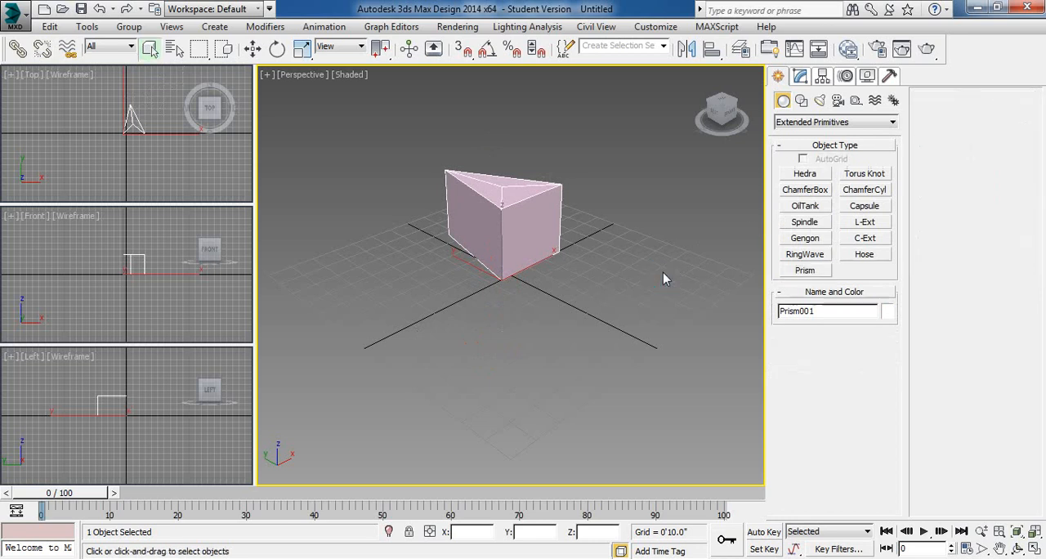
key(Delete)
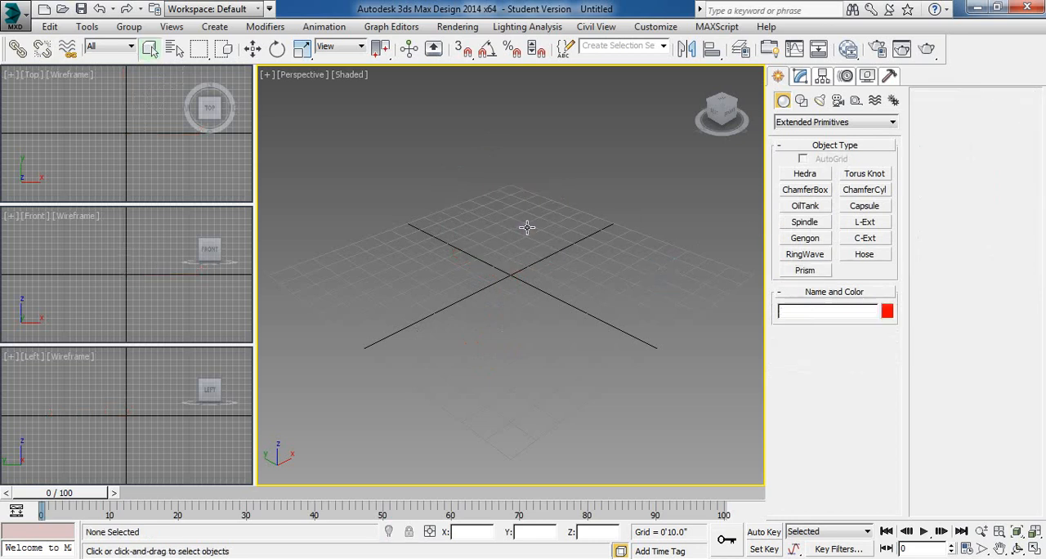
- Create a RingWave about 5'9.7" in radius with a ring width of about 3'8.0" at the grid centre, and preview its animation
click(805, 254)
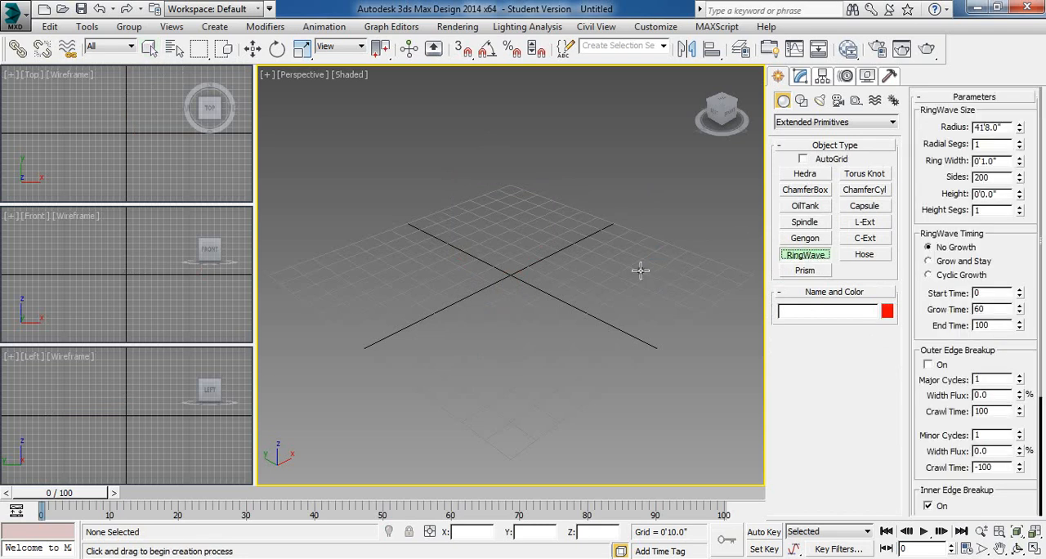
drag(514, 276, 504, 449)
click(527, 324)
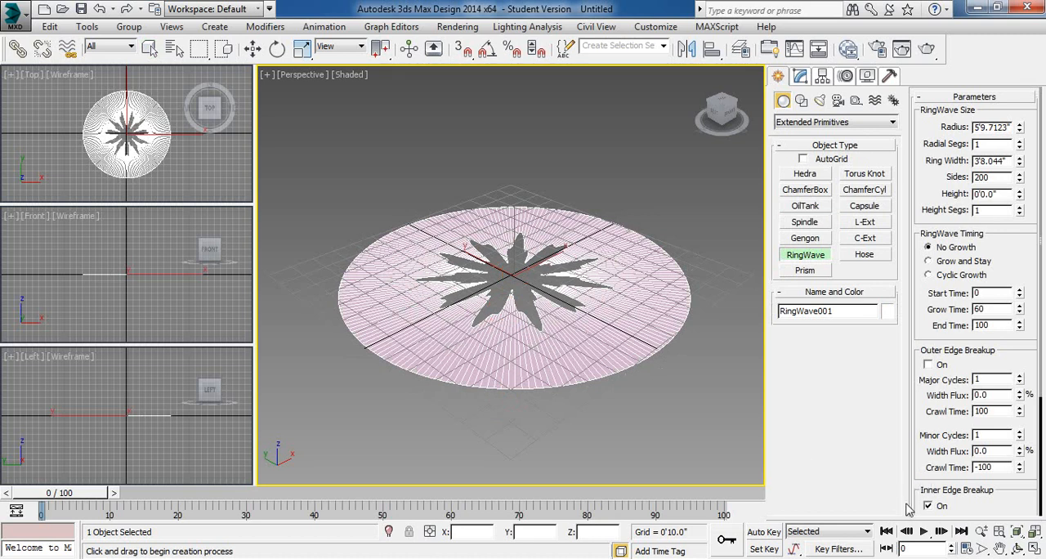
click(926, 532)
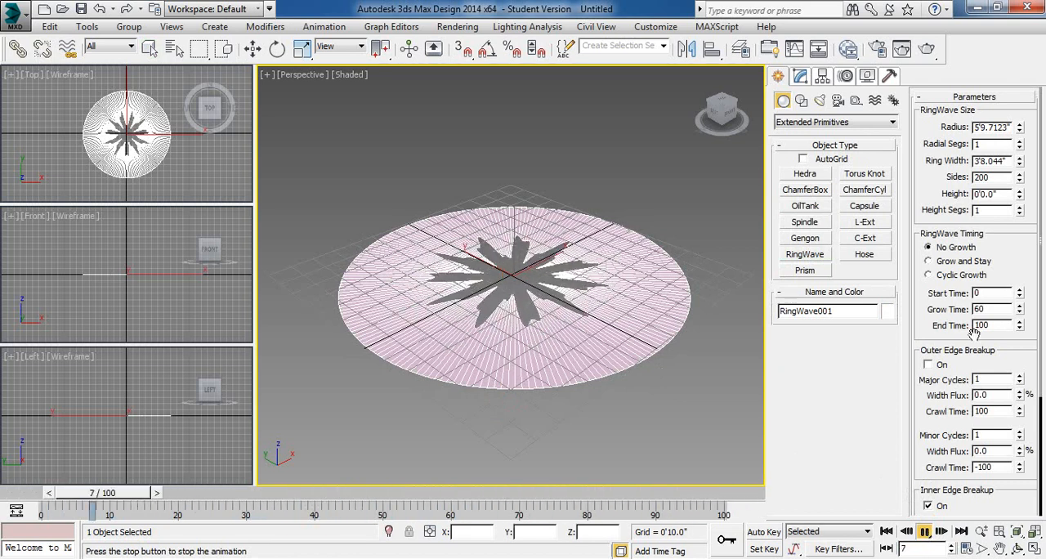
key(slash)
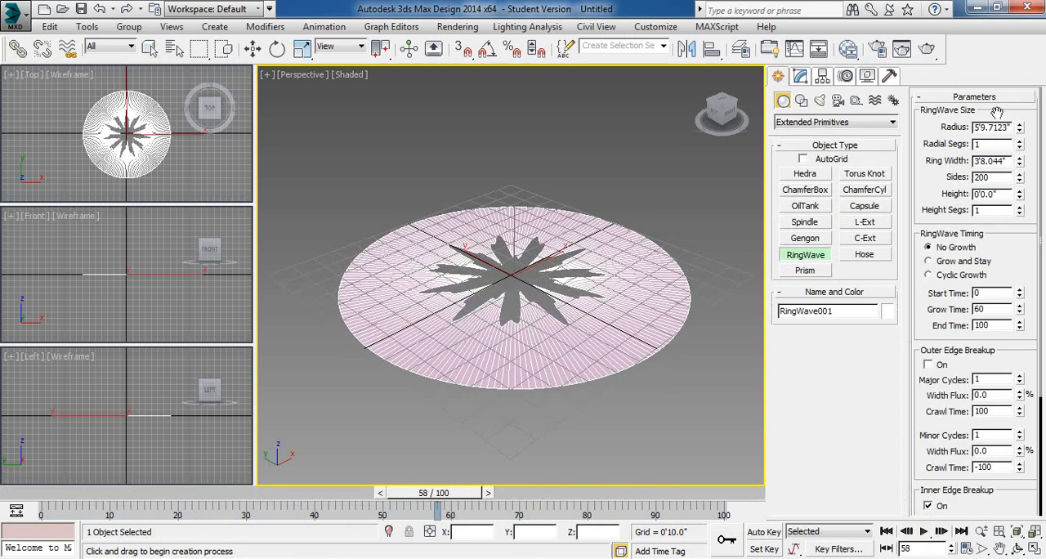
- Increase the RingWave's Radius to about 6'4.0" and try 2 and 3 Radial Segs before returning to 1
mouse_move(1019, 129)
mouse_down()
mouse_move(1030, 40)
mouse_move(1030, 117)
mouse_move(1030, 108)
mouse_move(1019, 127)
mouse_up()
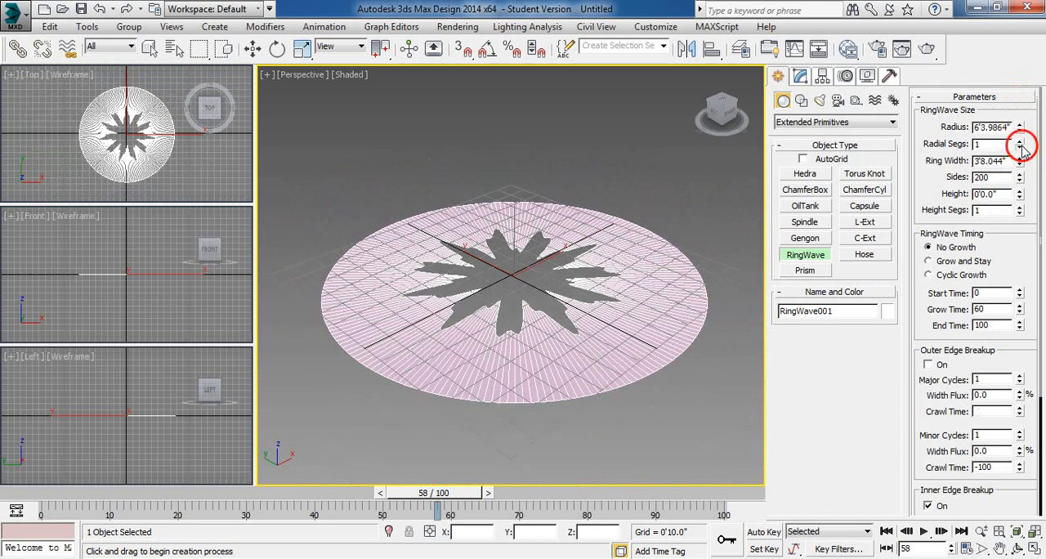
mouse_move(1020, 147)
mouse_down()
mouse_move(1028, 161)
mouse_move(1027, 150)
mouse_up()
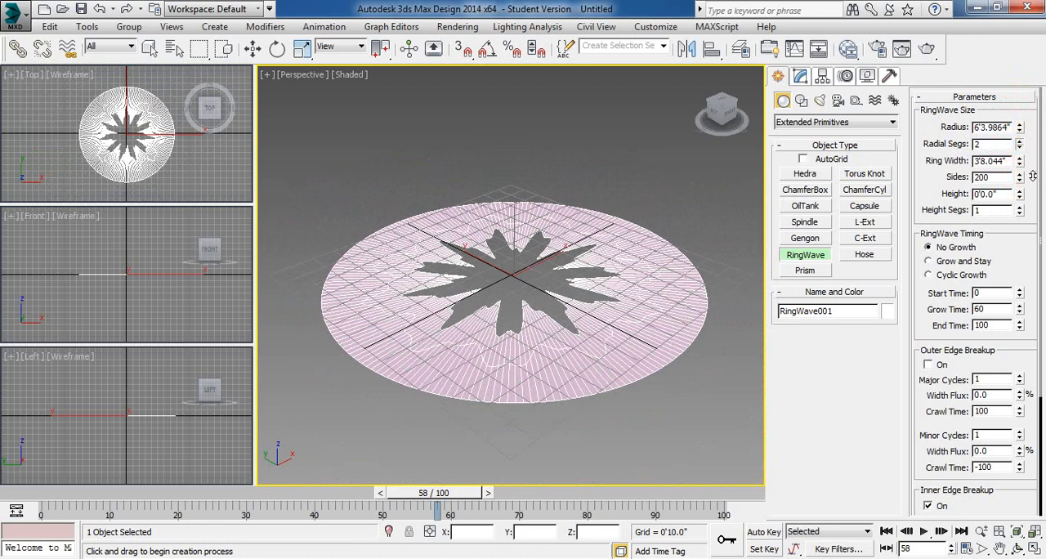
click(1021, 142)
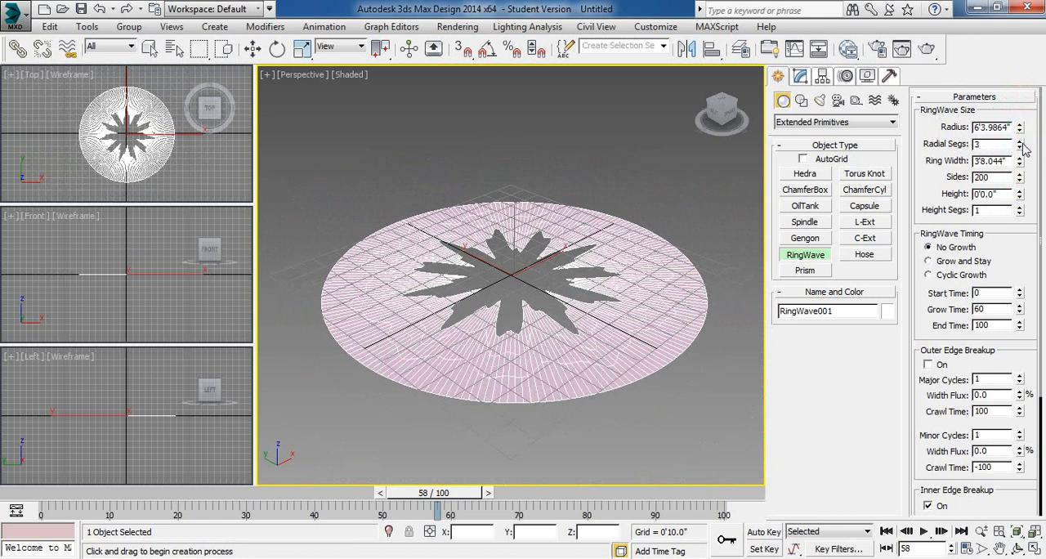
click(1021, 147)
click(1021, 147)
- Set the RingWave's Ring Width to about 2'9.5", Sides to 150 and Height to about 0'5.3"
drag(1021, 167, 922, 193)
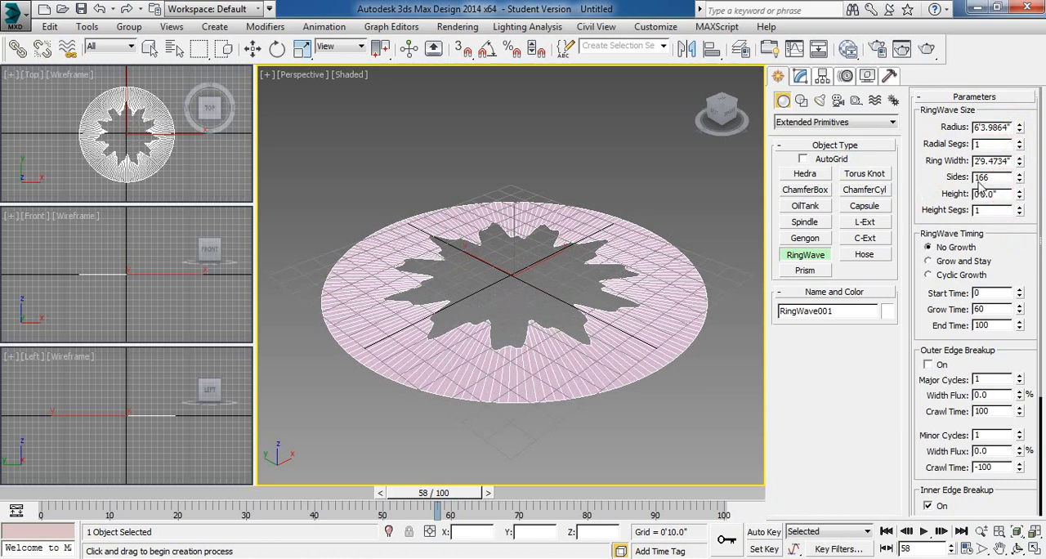
drag(990, 181, 847, 180)
click(1001, 194)
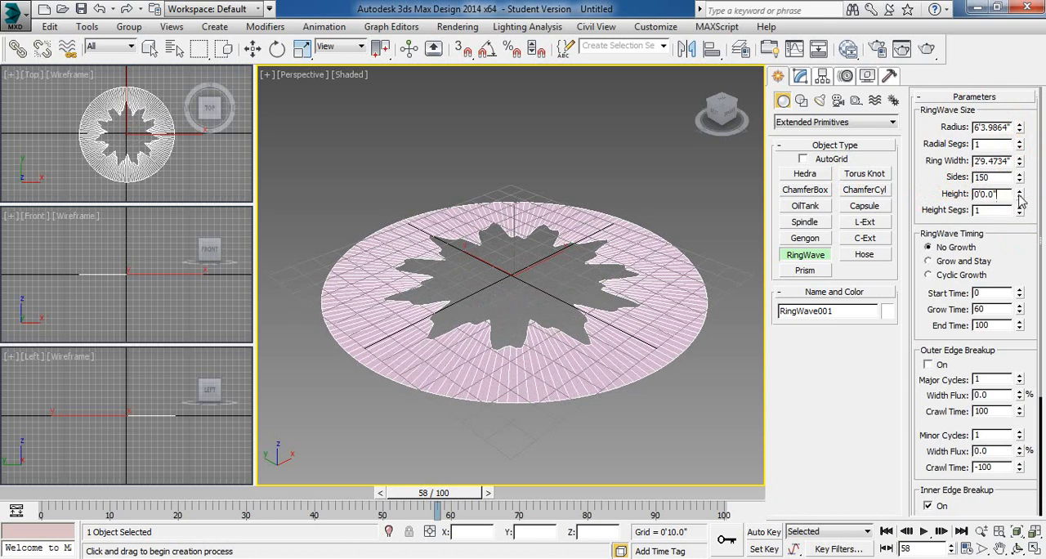
mouse_move(1021, 200)
mouse_down()
mouse_move(1020, 124)
mouse_move(1028, 215)
mouse_up()
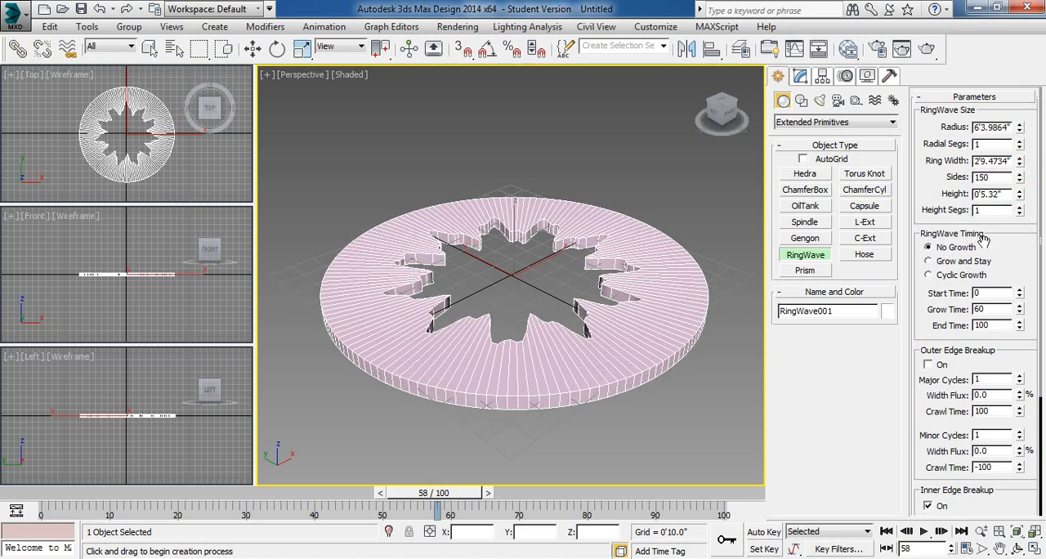
- Set the RingWave Timing to Grow and Stay and preview the animation
click(930, 261)
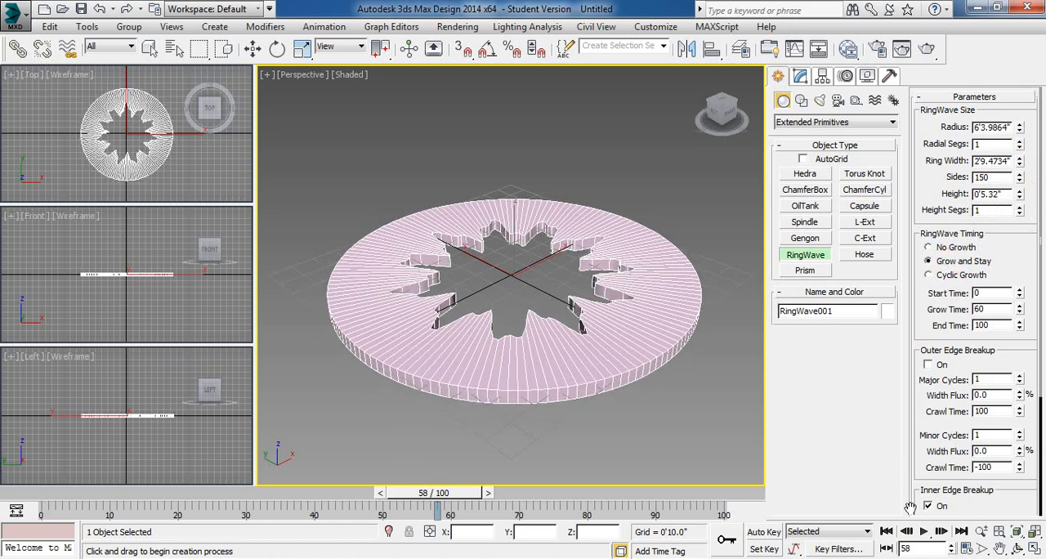
click(925, 532)
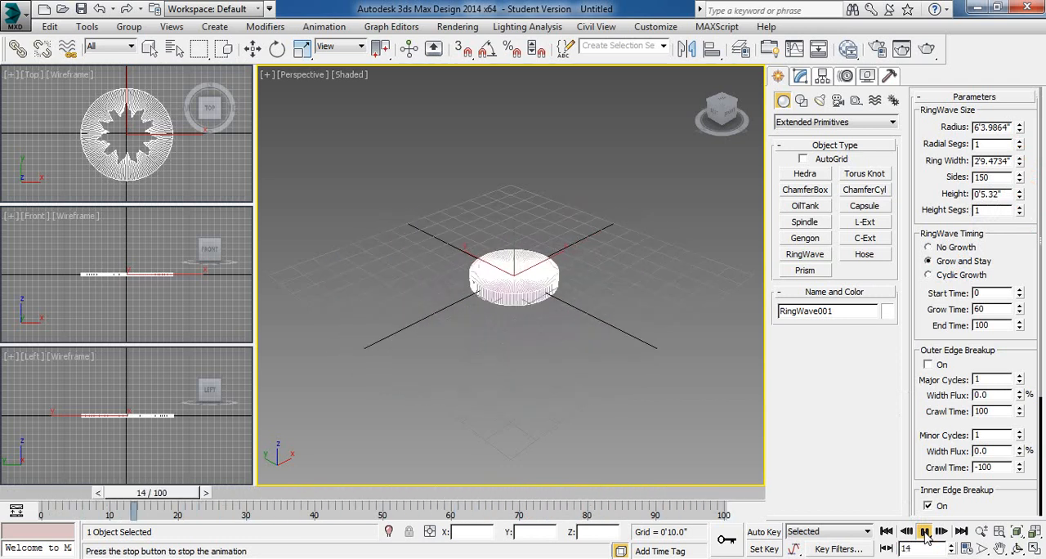
click(924, 532)
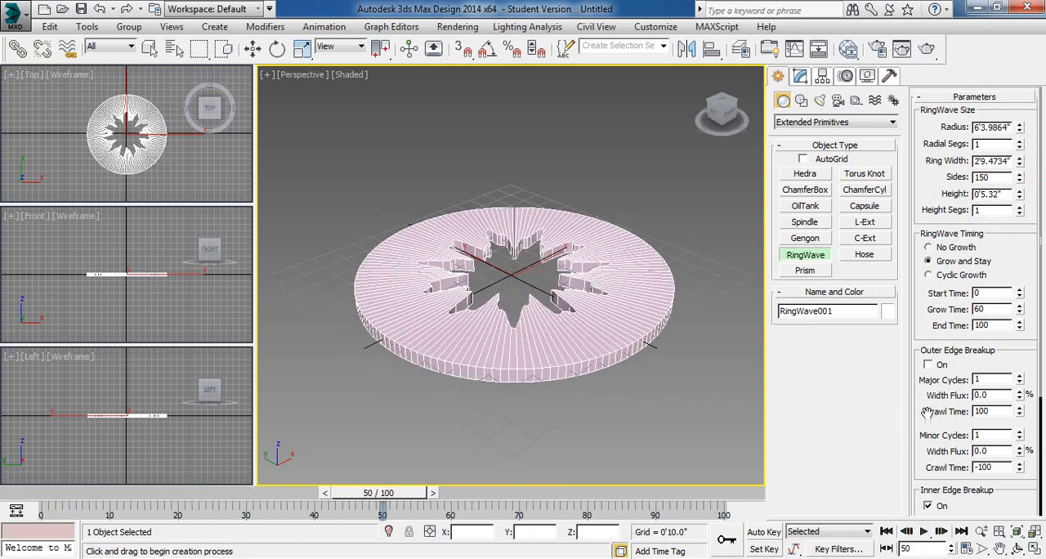
- Preview the animation with Cyclic Growth timing and return the RingWave to No Growth
click(932, 275)
click(924, 532)
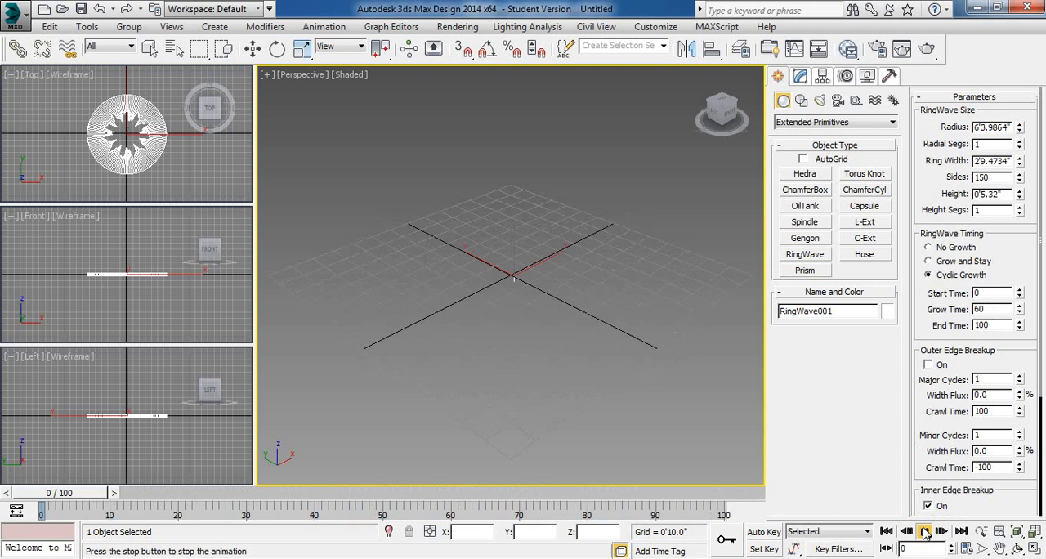
click(924, 532)
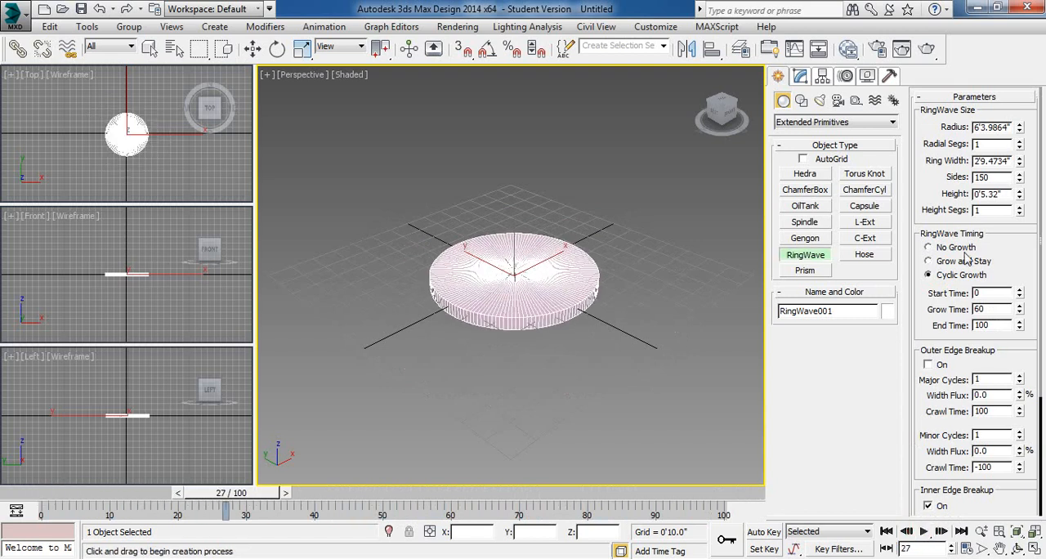
click(929, 247)
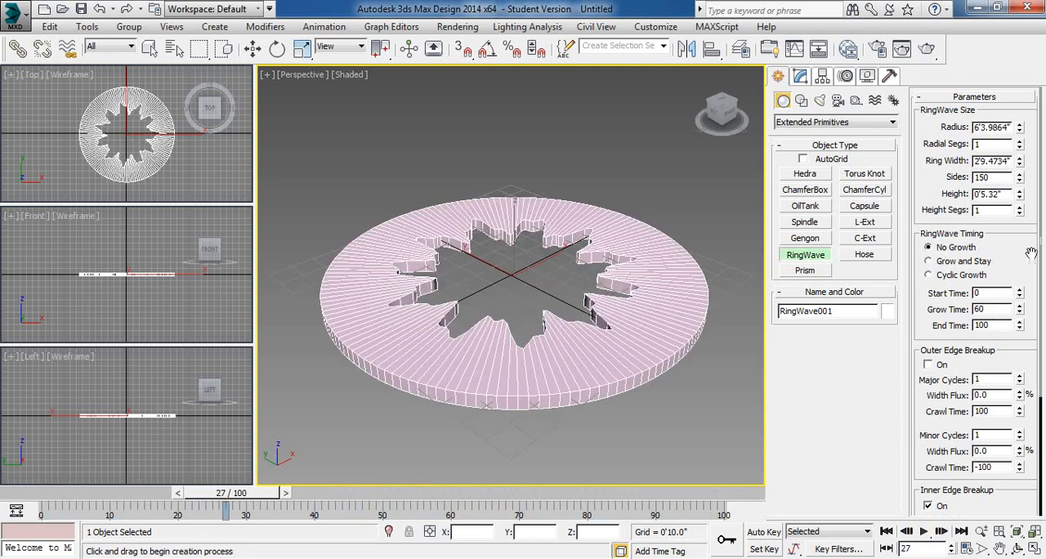
- Reset the RingWave's Inner Edge Breakup Minor Cycles and Major Cycles to 0
drag(1025, 251, 1019, 179)
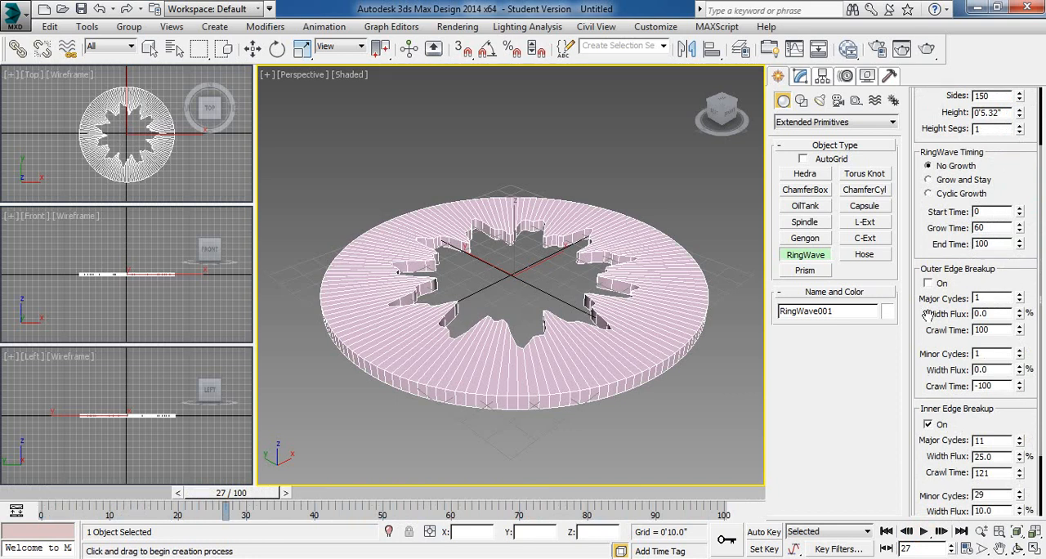
drag(925, 282, 924, 202)
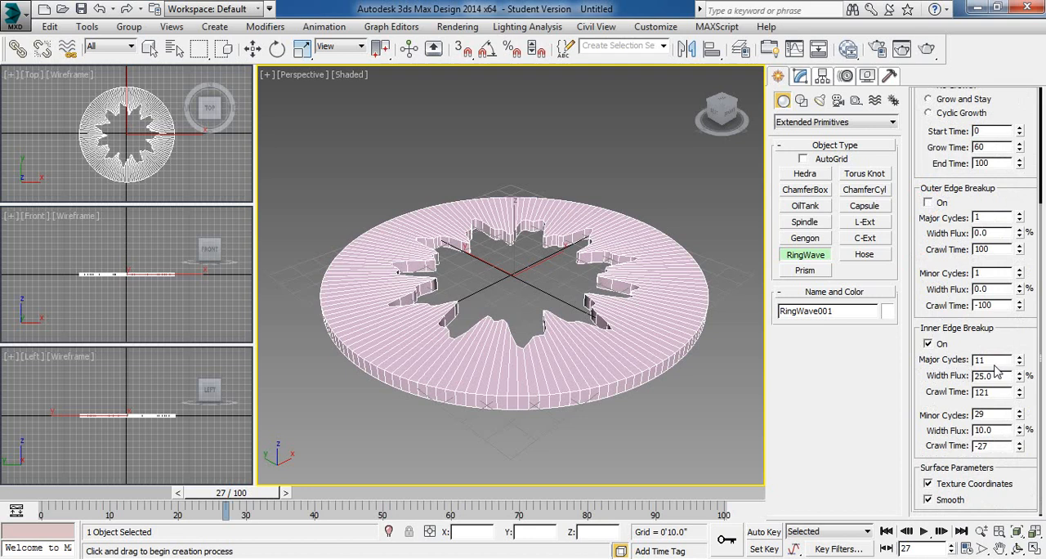
right_click(1021, 419)
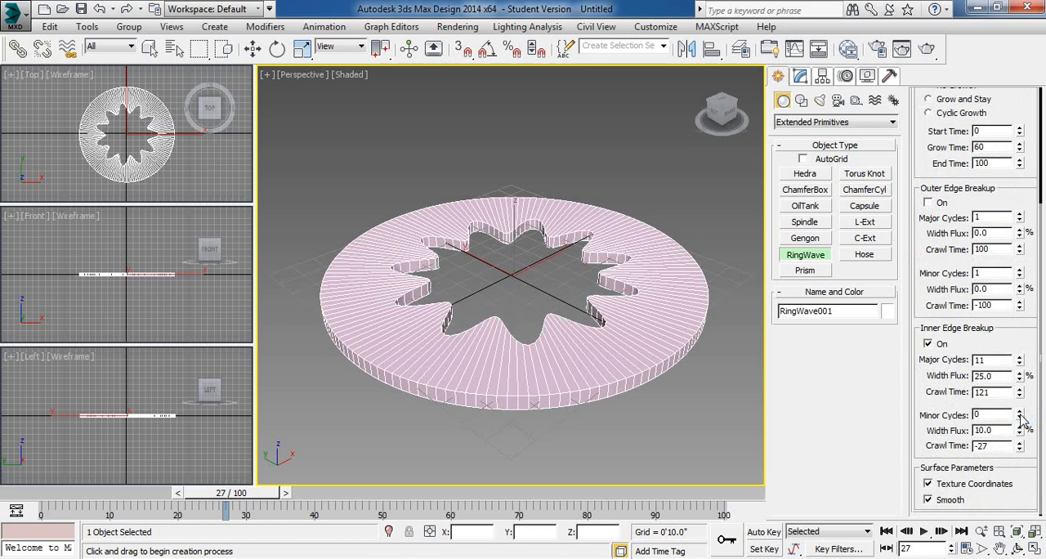
right_click(1022, 364)
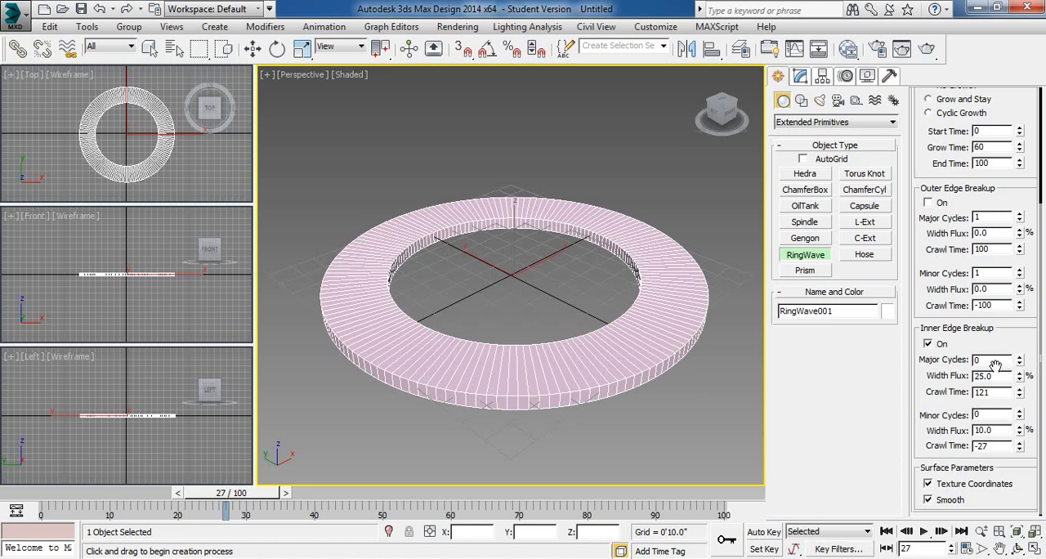
- Set the Inner Edge Breakup to 10 Major Cycles and 18 Minor Cycles
double_click(988, 360)
click(986, 415)
double_click(985, 416)
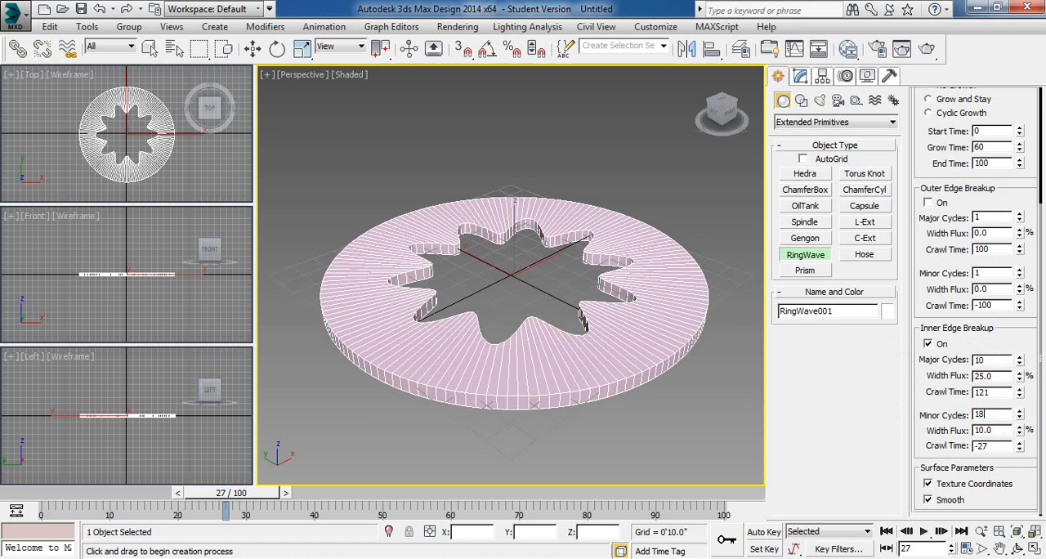
- Raise the RingWave's Inner Edge Breakup Minor Cycles to 30 and preview the animation
click(992, 356)
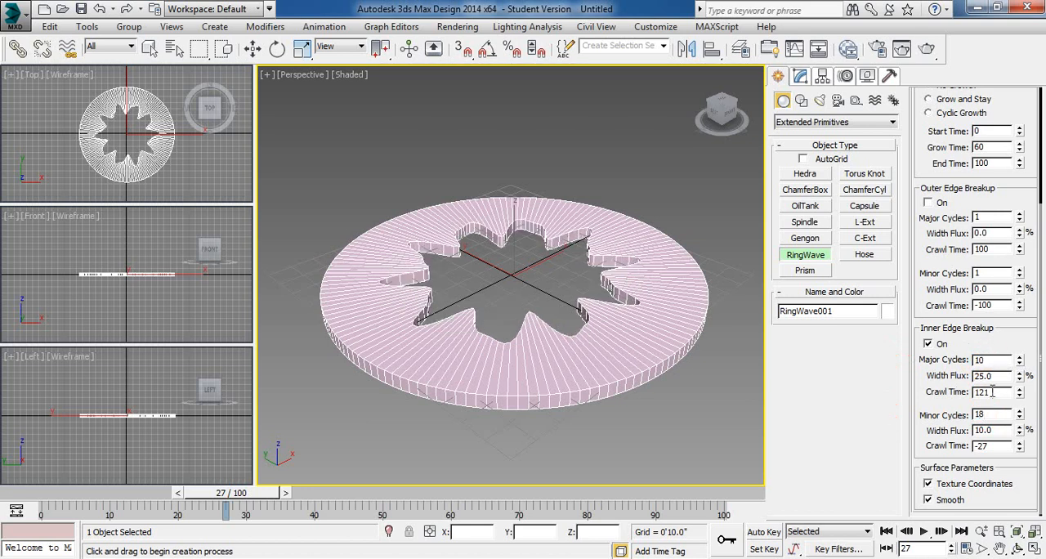
mouse_move(1019, 418)
mouse_down()
mouse_move(1021, 392)
mouse_move(1023, 427)
mouse_up()
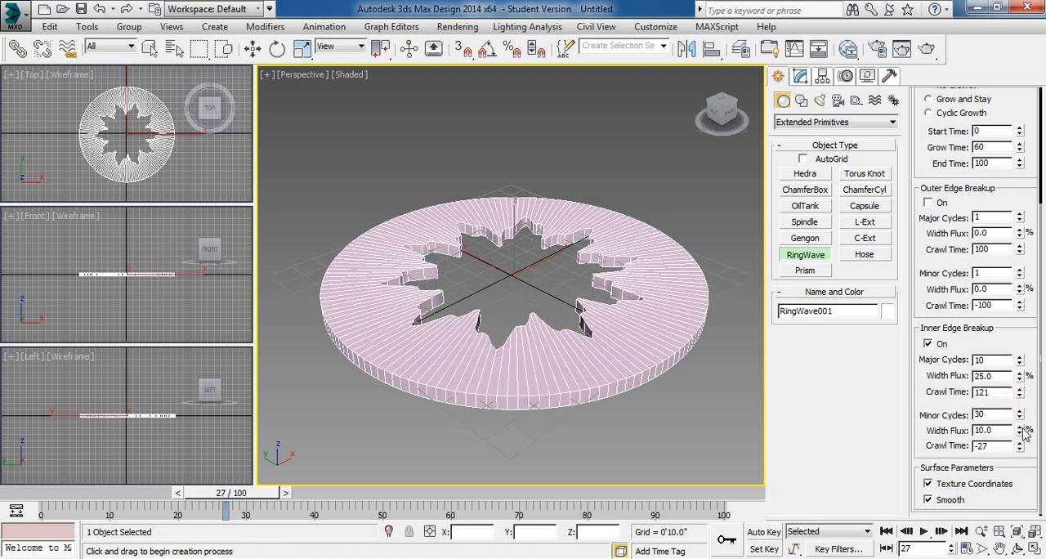
click(925, 531)
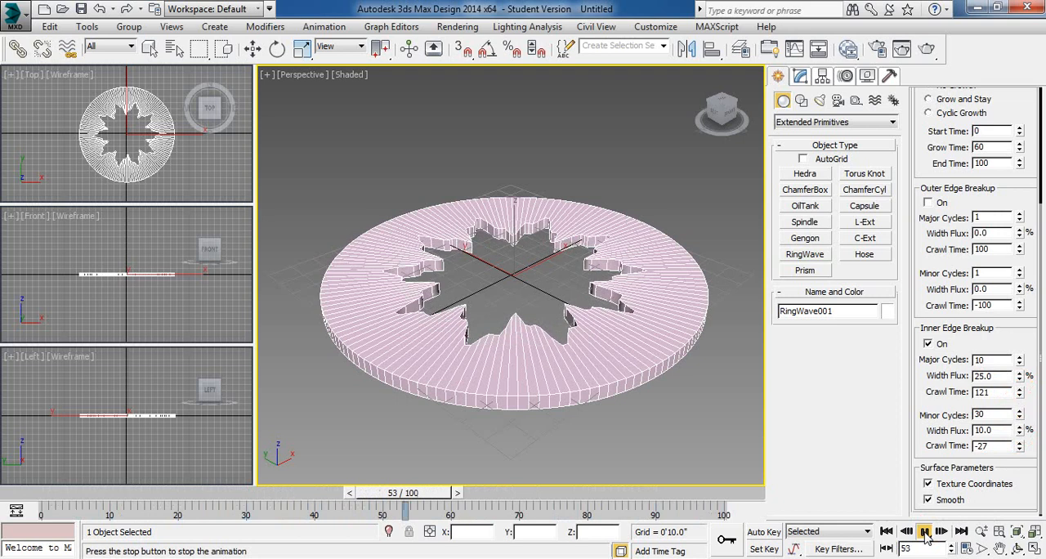
click(924, 531)
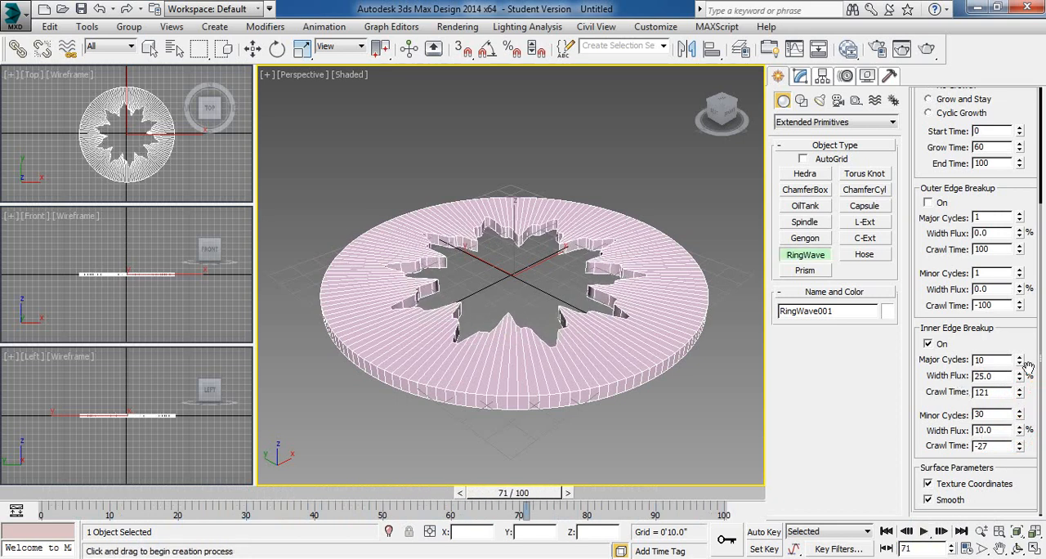
- Set the inner edge's major-cycle Width Flux to 41.75% and Crawl Time to 0, and play the animation
drag(1022, 376, 1043, 384)
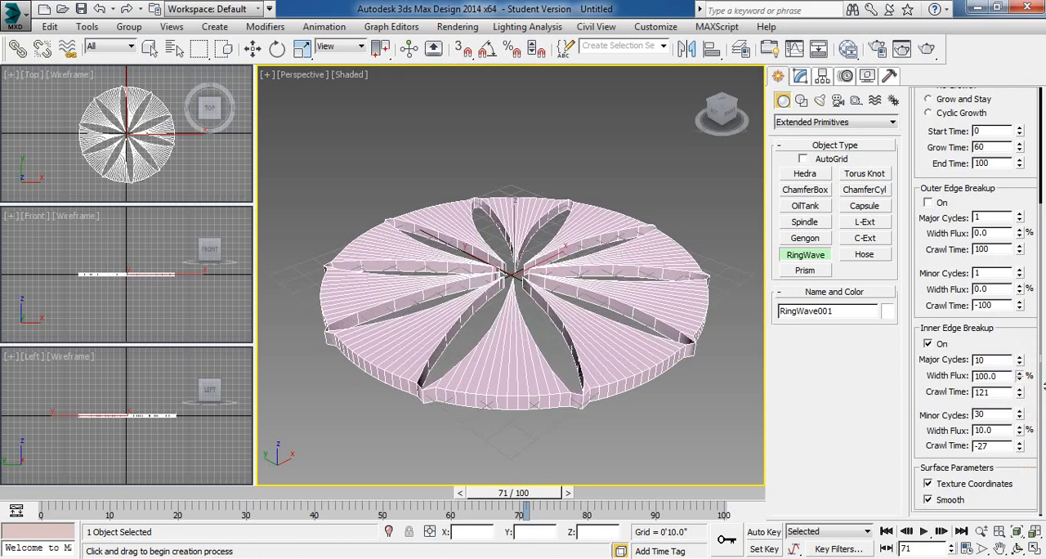
drag(1041, 355, 1032, 360)
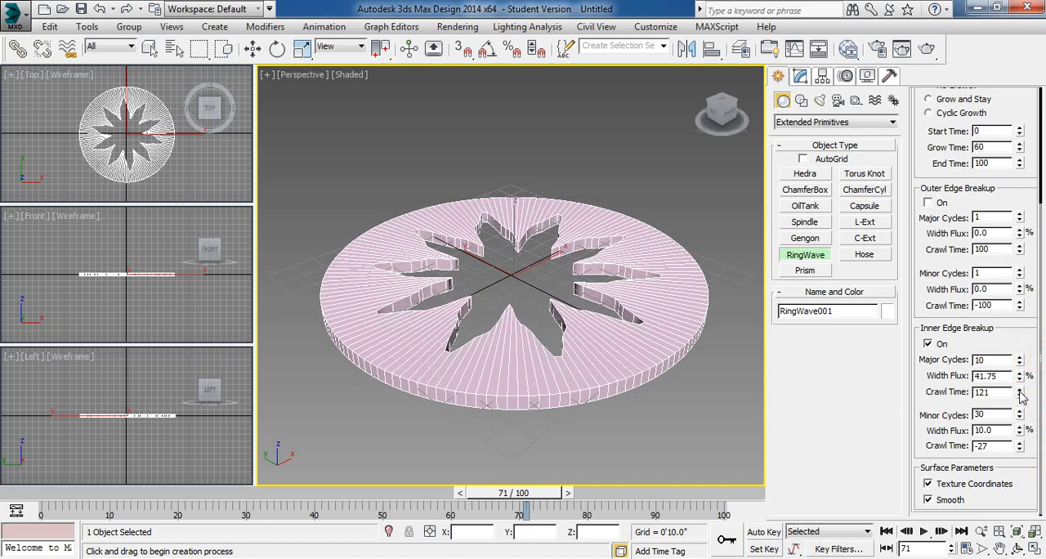
right_click(1020, 394)
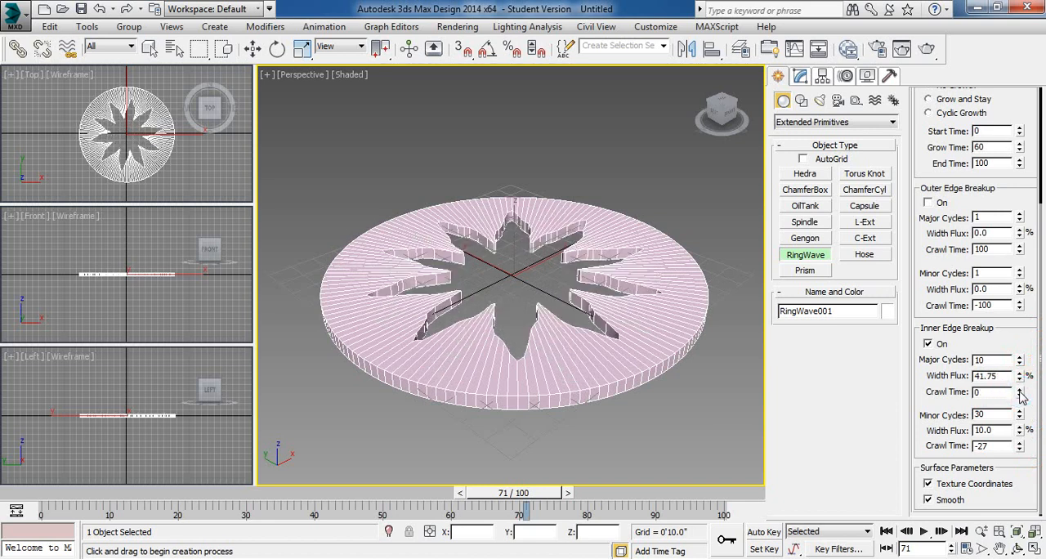
click(924, 531)
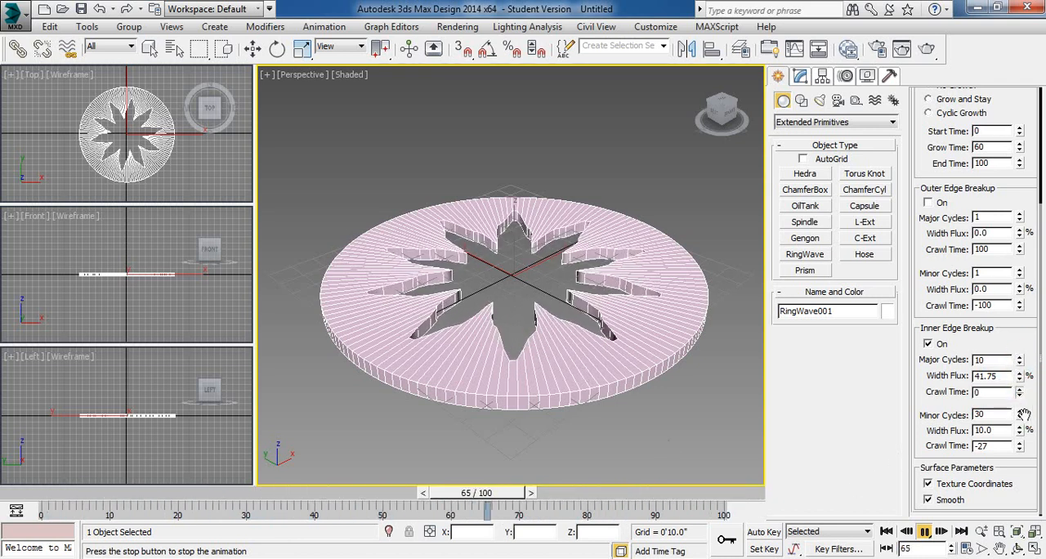
- Set the Inner Edge Breakup Crawl Time to 100 for the major cycles and -100 for the minor cycles during playback
drag(989, 392, 938, 392)
text(100)
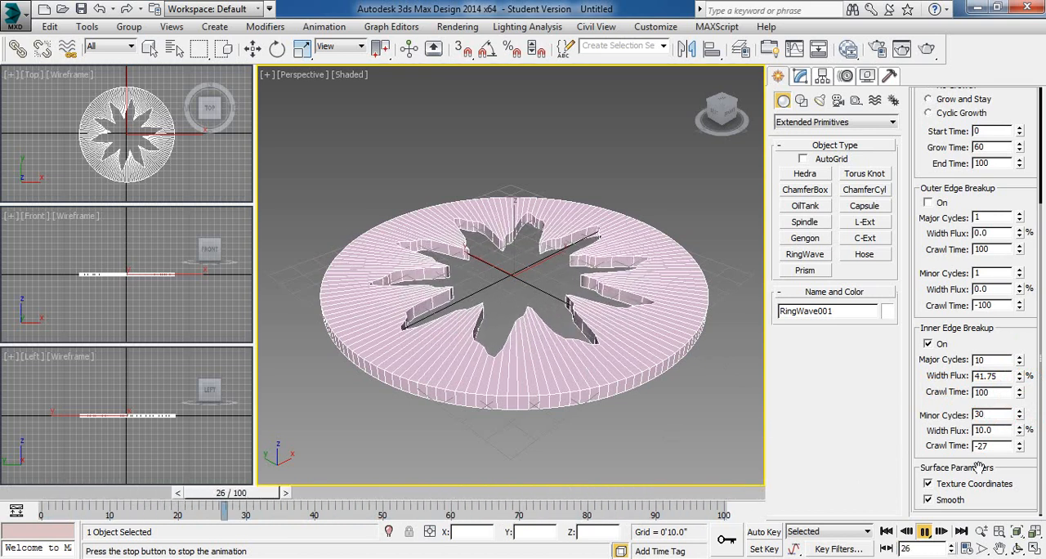
drag(1002, 447, 883, 455)
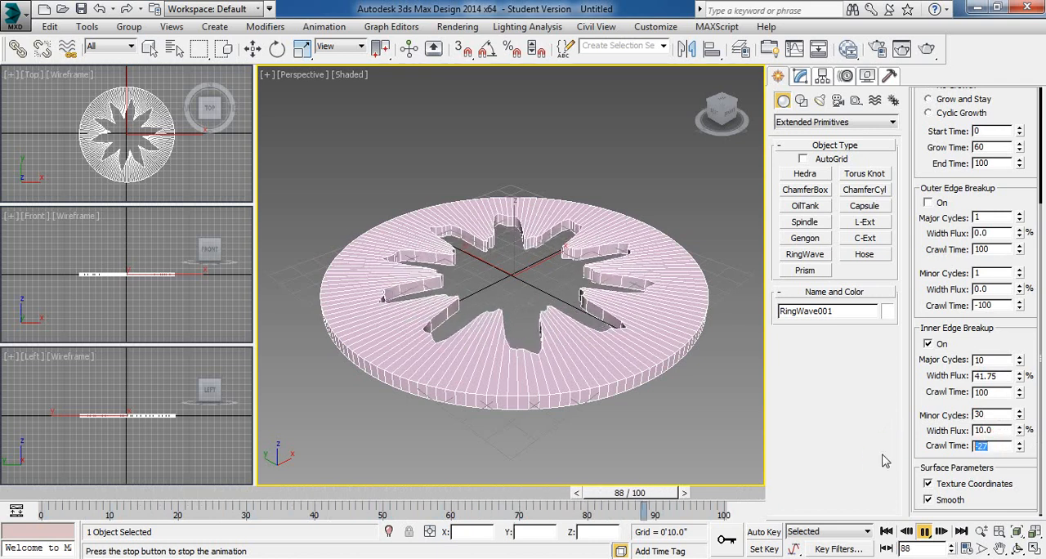
text(-100)
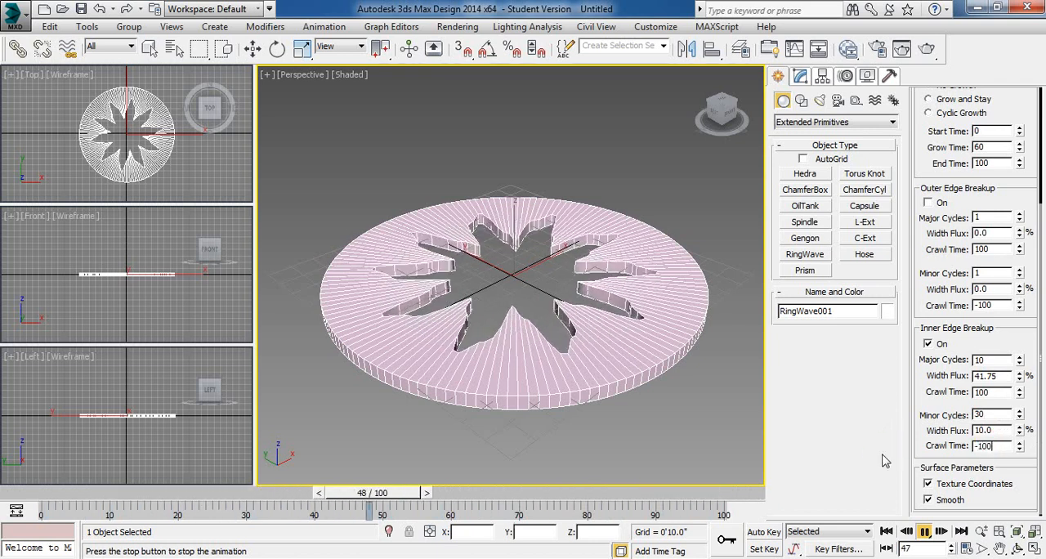
click(1005, 393)
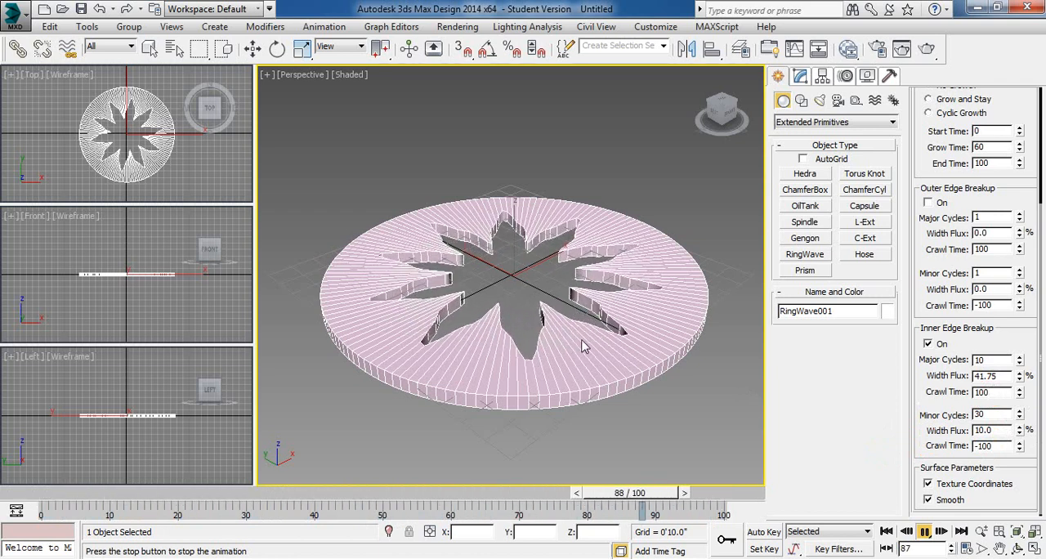
- Change the inner edge's minor-cycle Crawl Time to 100 while the animation plays
click(996, 445)
drag(994, 445, 907, 443)
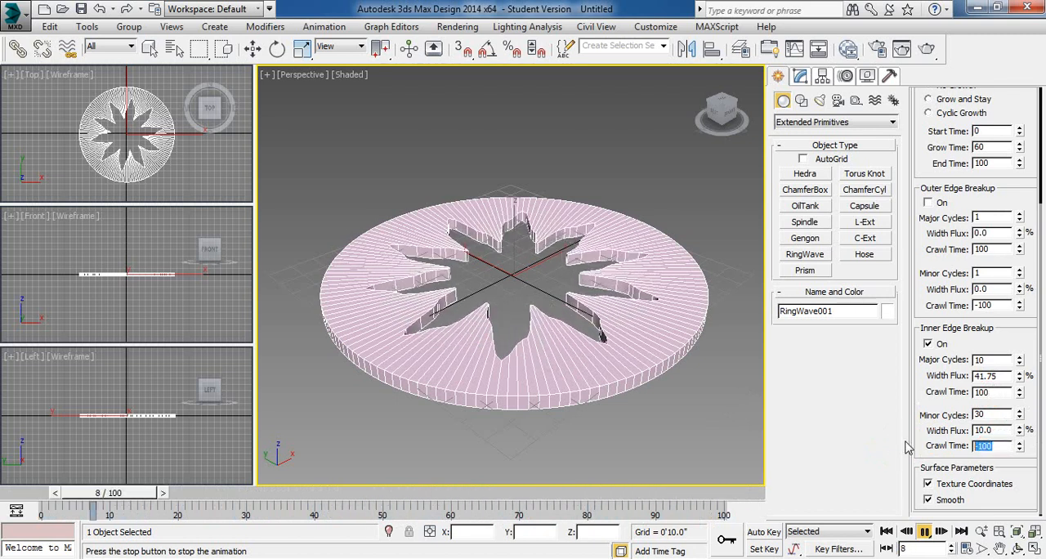
text(100)
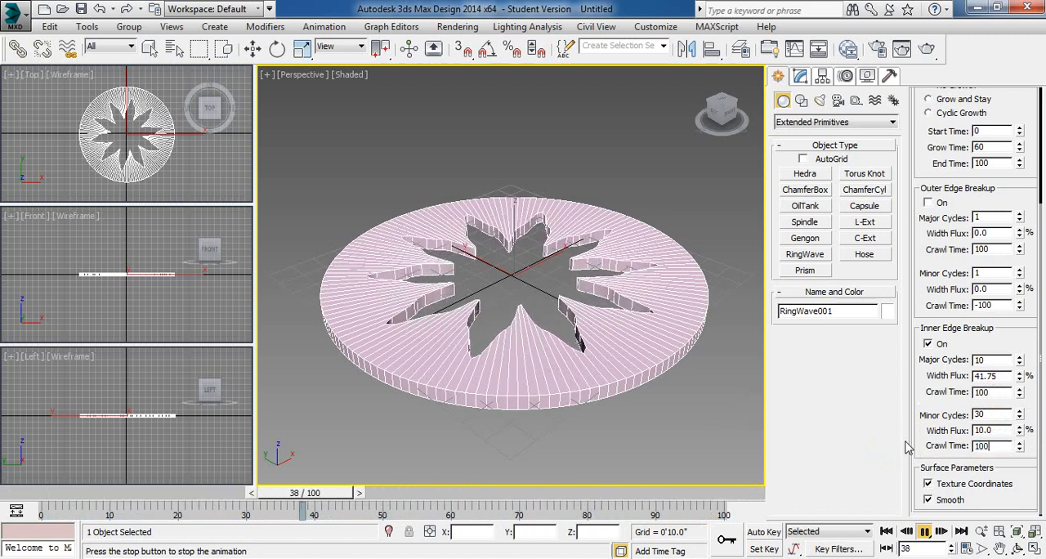
click(998, 431)
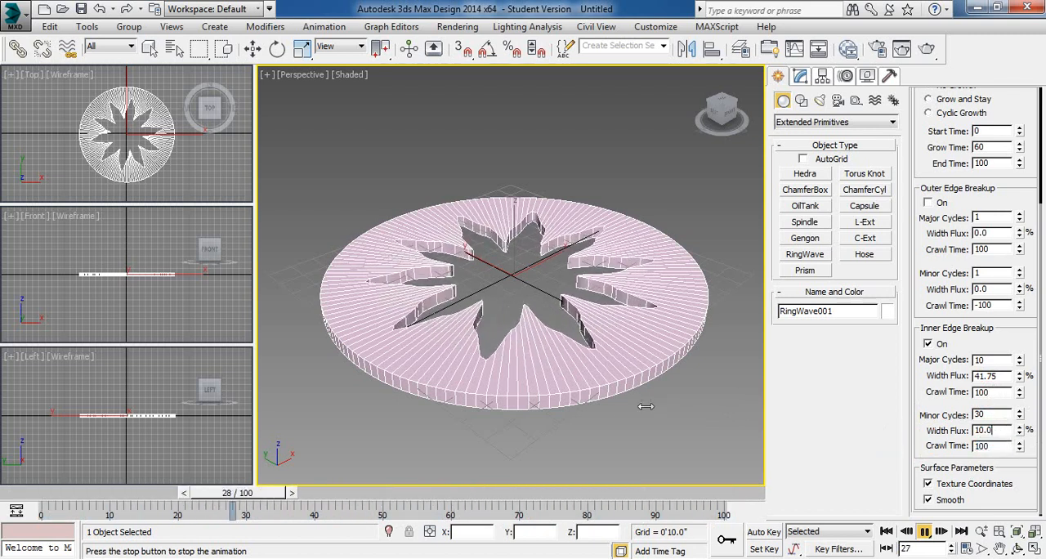
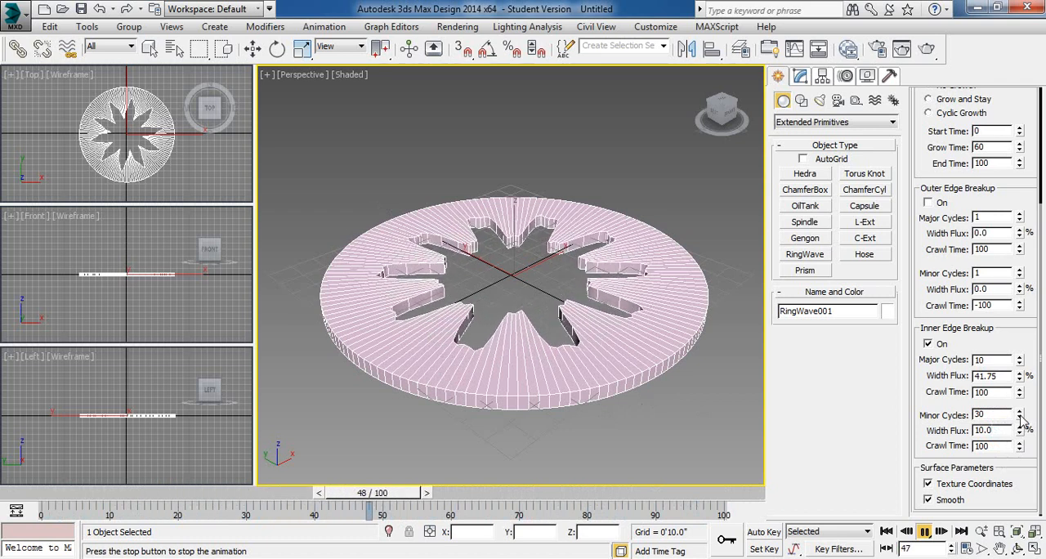
- Set the inner edge's minor-cycle Width Flux to 42.7% and swap the active breakup from the inner to the outer edge
mouse_move(1021, 435)
mouse_down()
mouse_move(1032, 443)
mouse_move(1029, 428)
mouse_move(1029, 449)
mouse_move(1027, 424)
mouse_up()
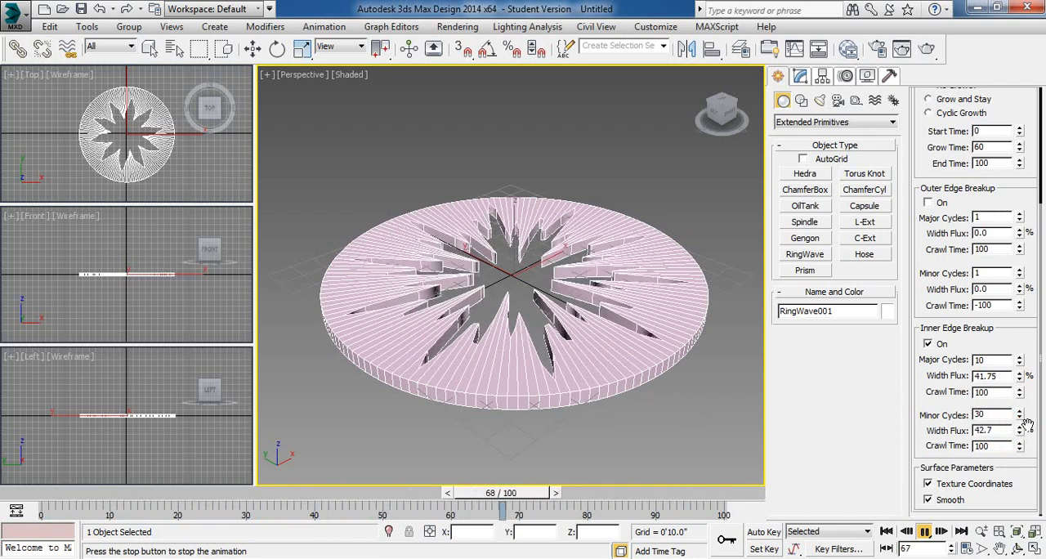
click(928, 343)
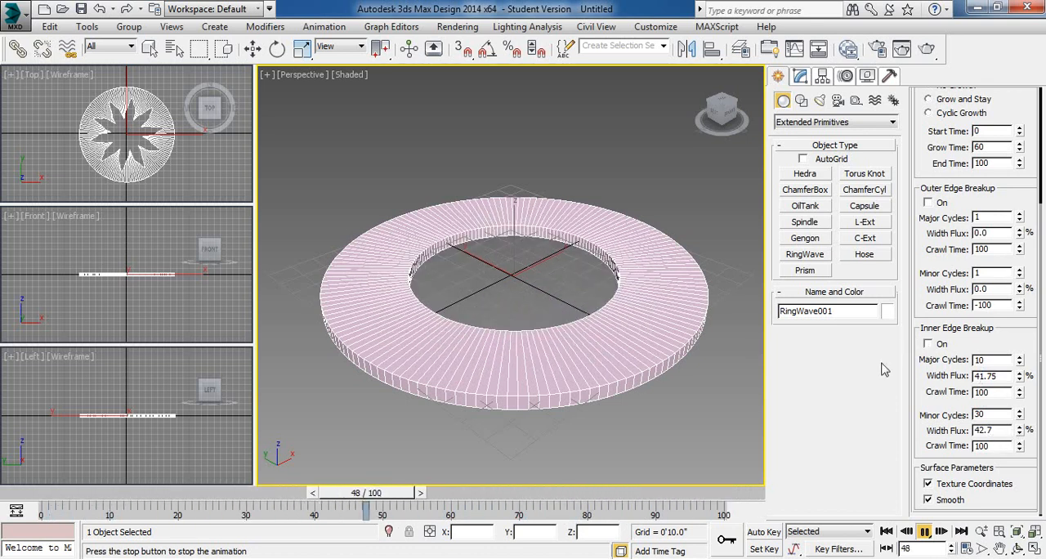
click(928, 203)
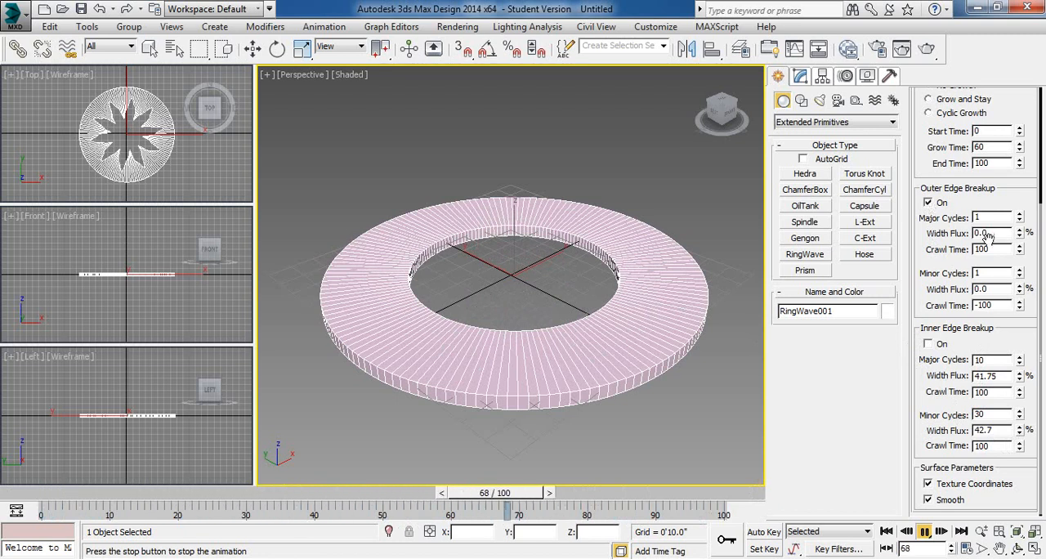
- Set the Outer Edge Breakup to 8 major cycles with 33.28% Width Flux and 18 minor cycles with 19.09% Width Flux
click(1020, 215)
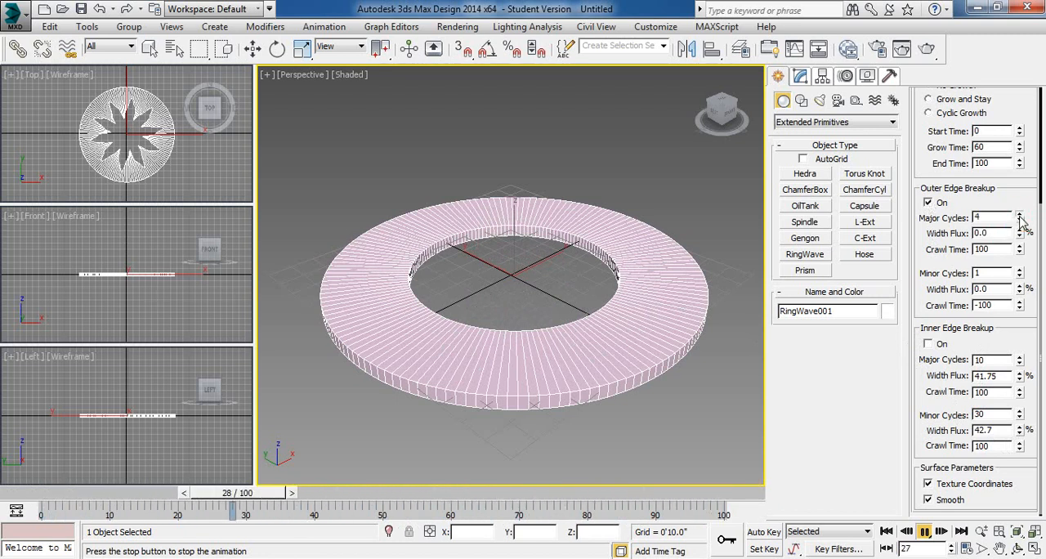
click(1020, 215)
click(1021, 215)
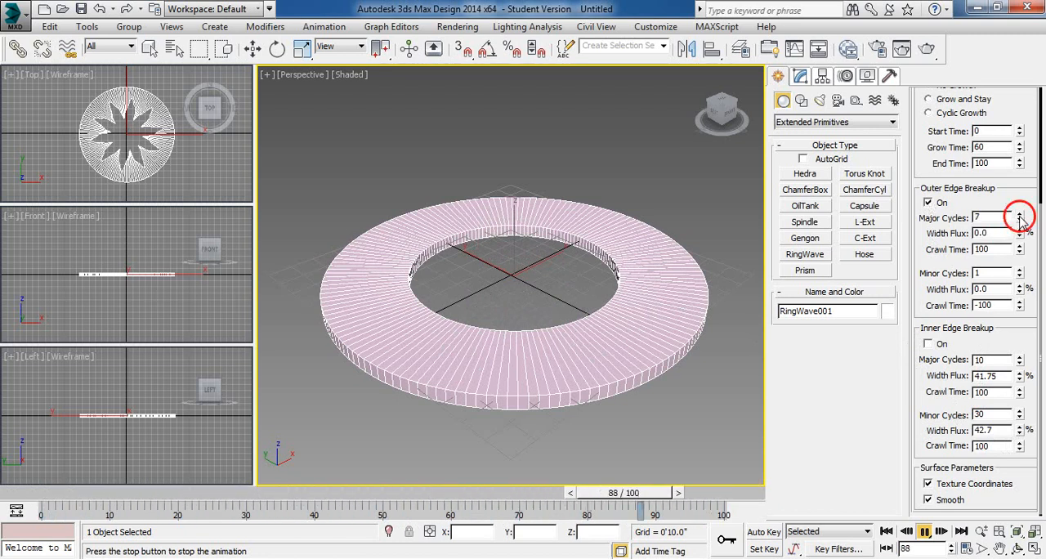
mouse_move(1020, 232)
mouse_down()
mouse_move(1044, 170)
mouse_move(1043, 256)
mouse_move(1025, 273)
mouse_move(1033, 219)
mouse_move(1044, 245)
mouse_move(1042, 233)
mouse_up()
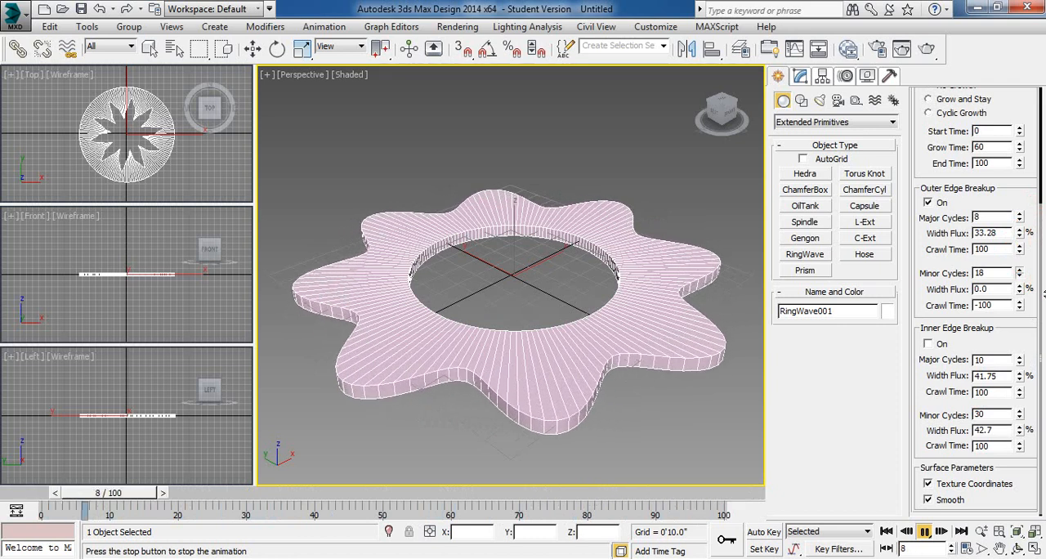
drag(1021, 289, 1043, 274)
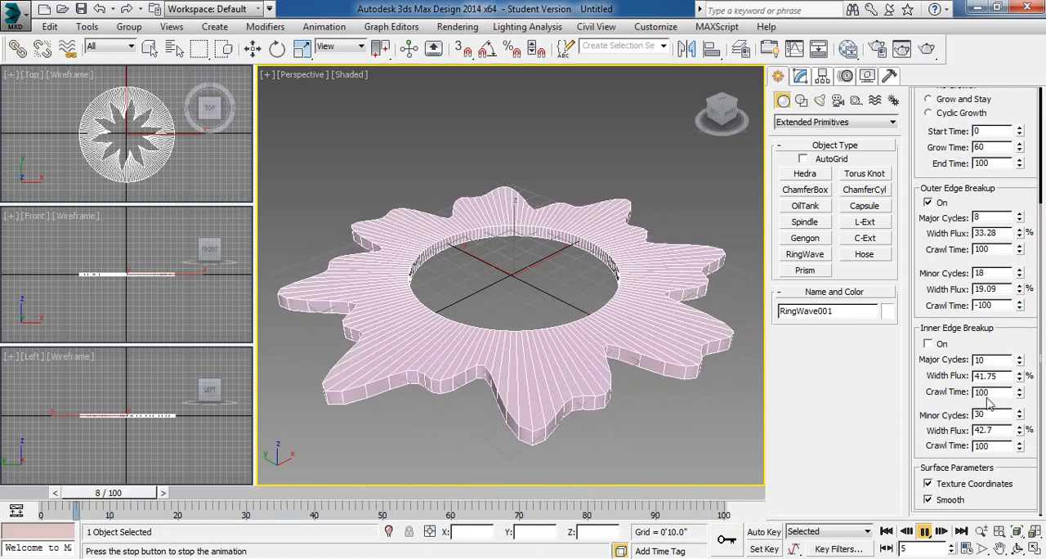
- Reset the RingWave's Ring Width to zero and widen it to 6'3.34" while the animation plays
drag(1006, 219, 1002, 380)
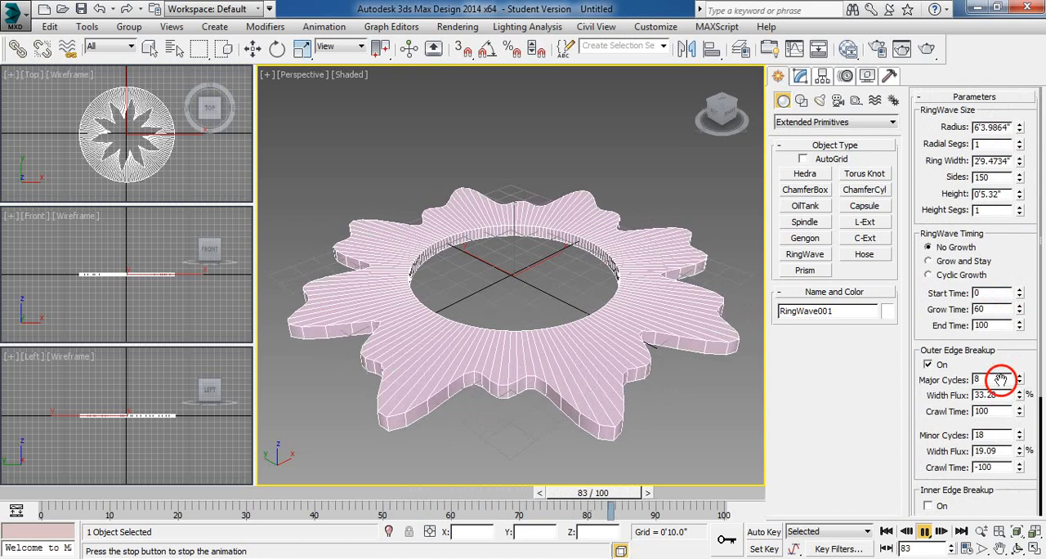
right_click(1020, 164)
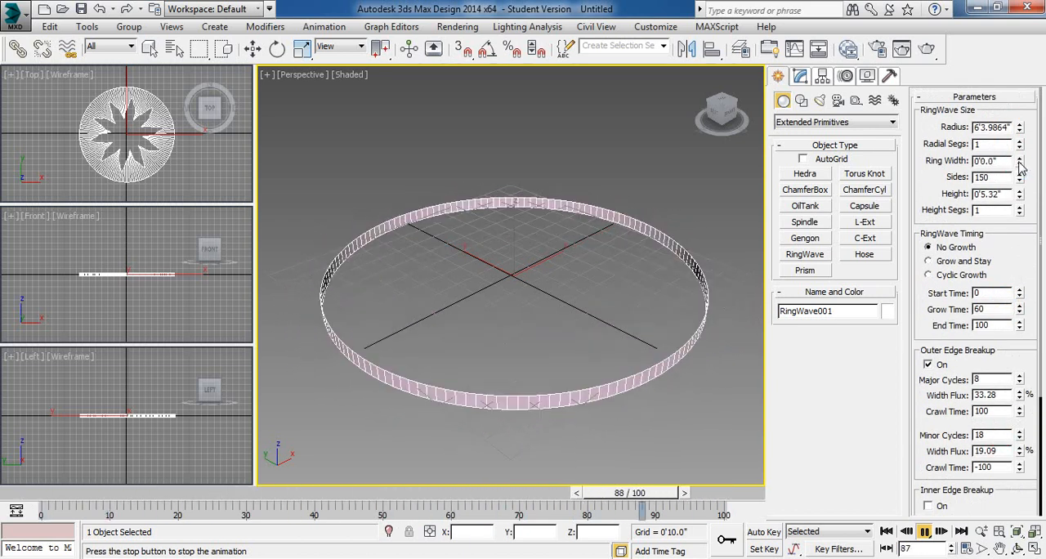
drag(1020, 164, 1044, 130)
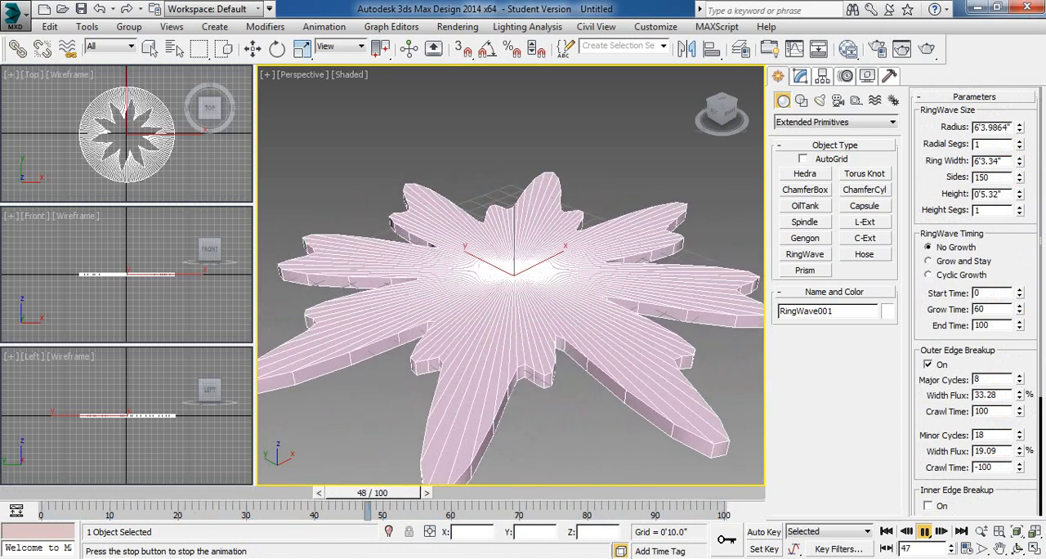
- Delete the RingWave and stop the animation playback
key(Delete)
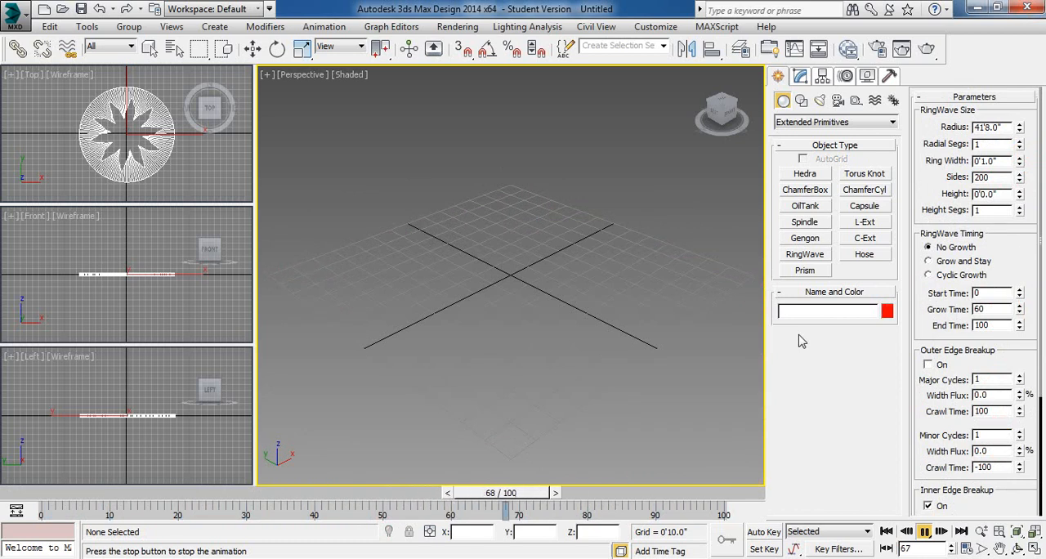
key(slash)
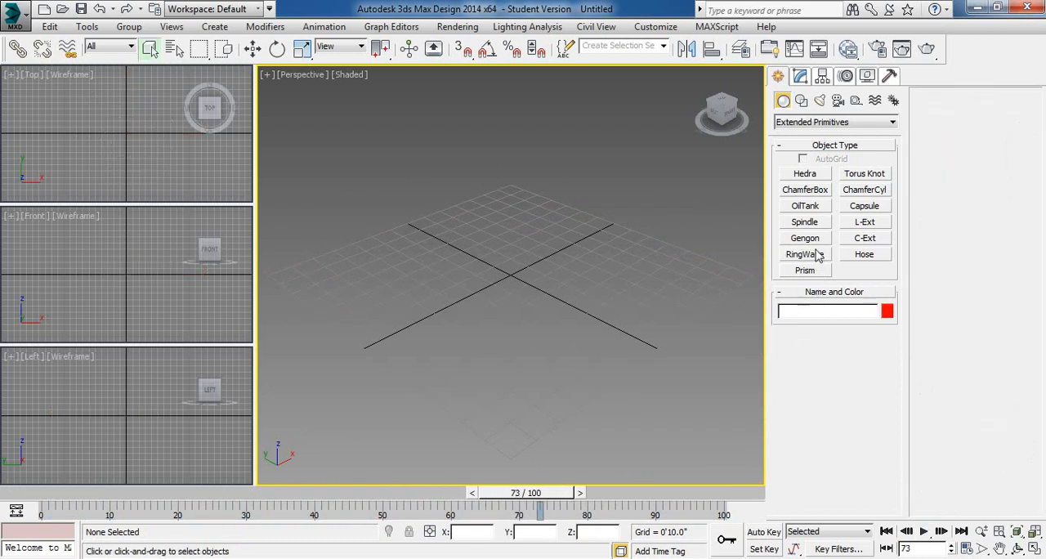
- Create a free Hose about 4'6" in diameter and 5'7" high near the grid centre in the Perspective view
click(868, 259)
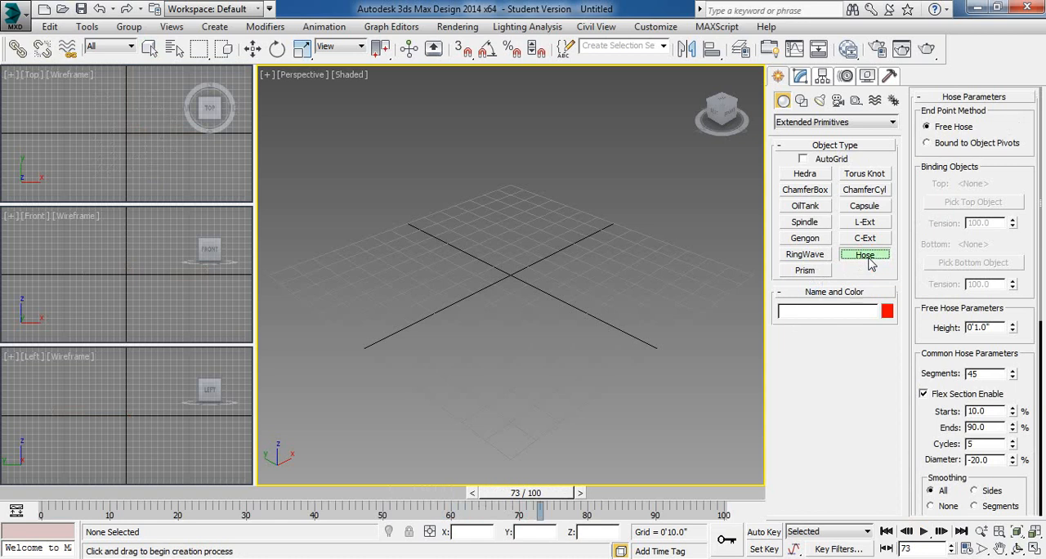
drag(514, 259, 515, 343)
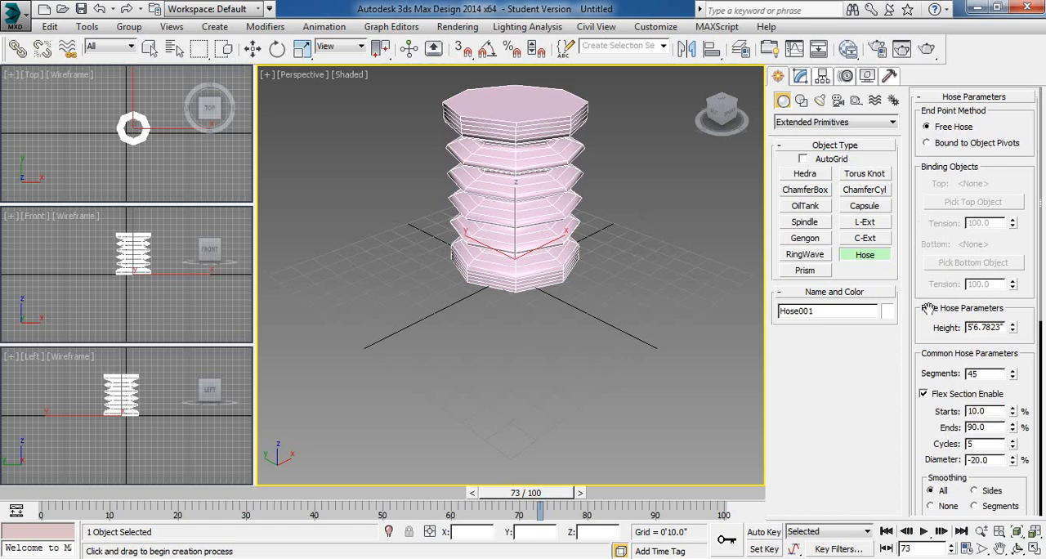
- Set the round hose to 30 sides and a diameter of 3'2.8766"
drag(926, 354, 979, 255)
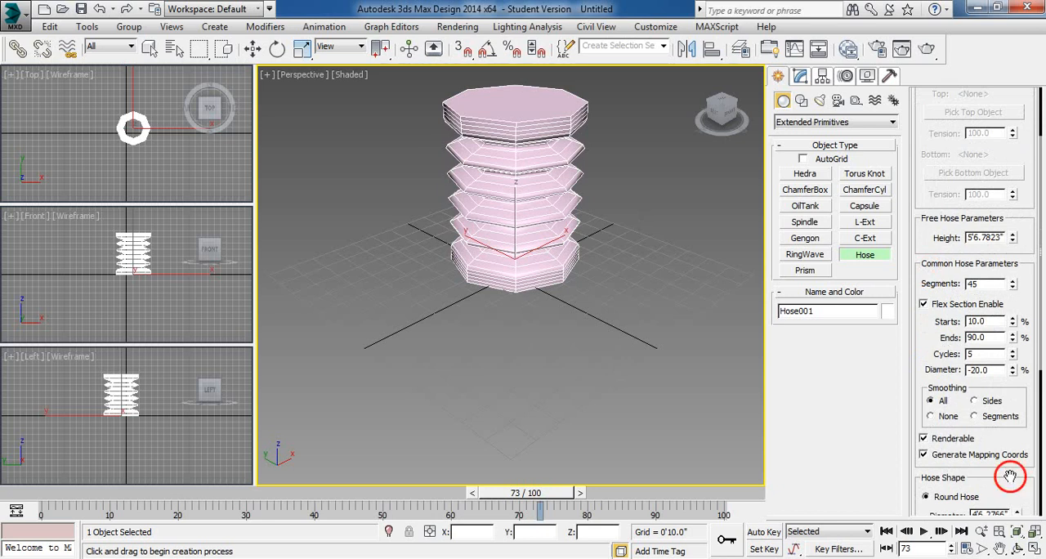
drag(1011, 477, 983, 205)
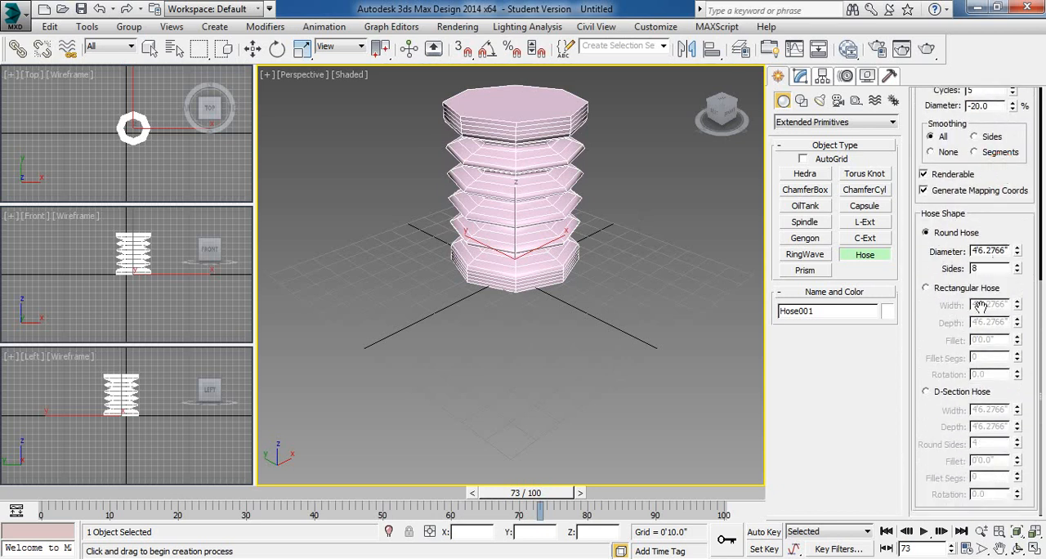
mouse_move(1017, 269)
mouse_down()
mouse_move(1042, 266)
mouse_move(1023, 265)
mouse_move(1025, 249)
mouse_move(1017, 278)
mouse_move(1016, 227)
mouse_move(1027, 250)
mouse_move(1023, 291)
mouse_move(1022, 235)
mouse_move(1021, 253)
mouse_up()
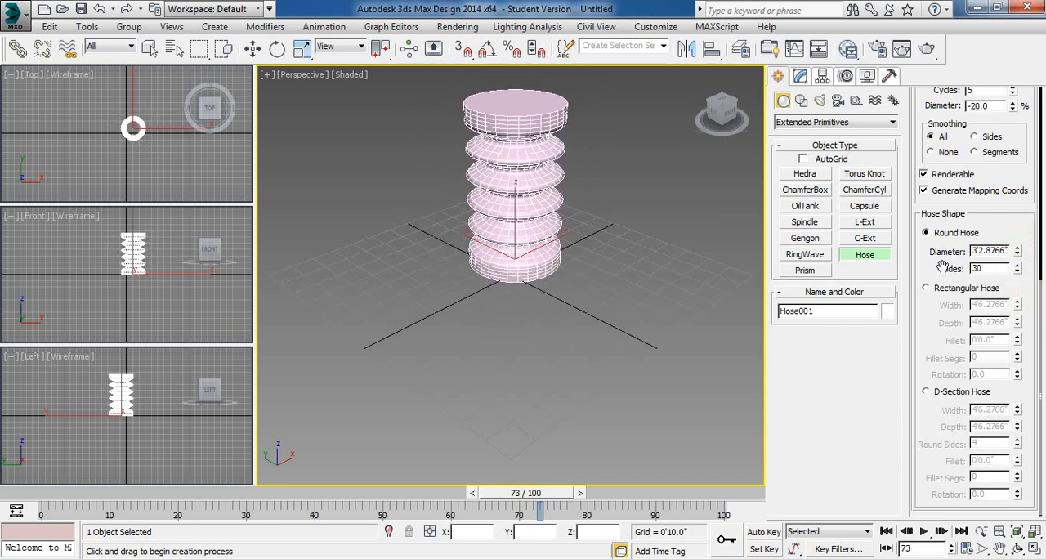
- Reset the hose's flex section Cycles to the minimum and raise them to 9
drag(1003, 224, 997, 349)
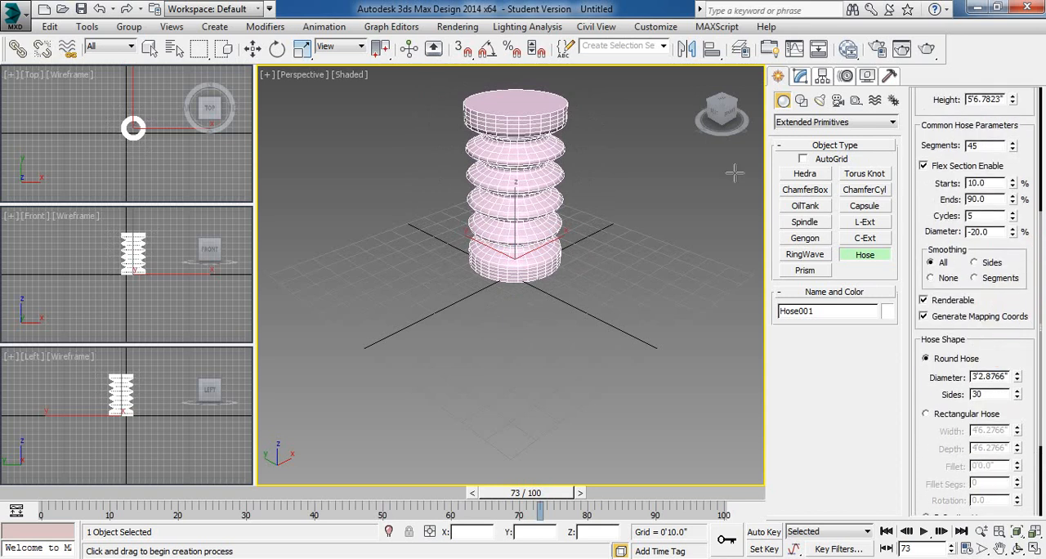
right_click(1014, 218)
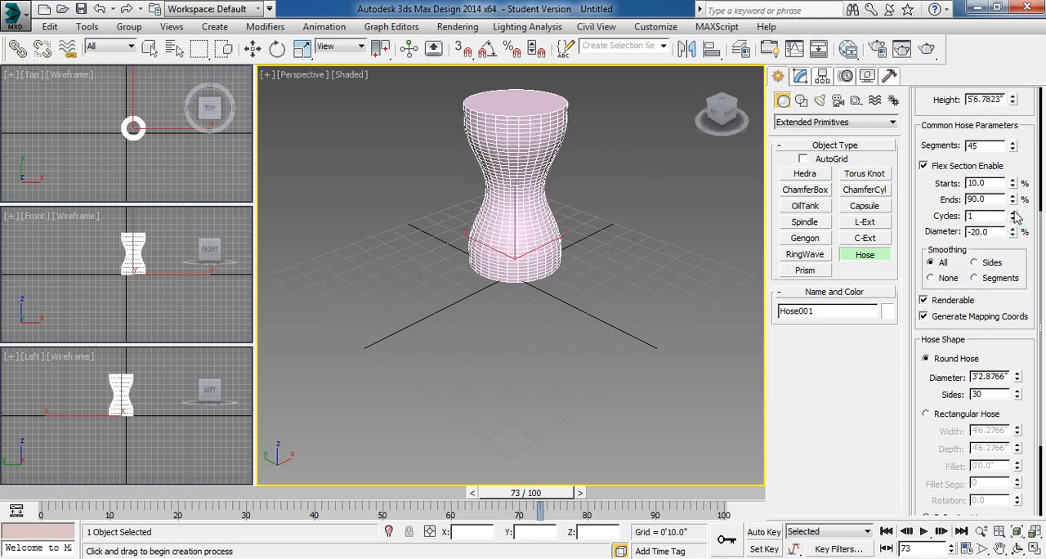
click(1013, 212)
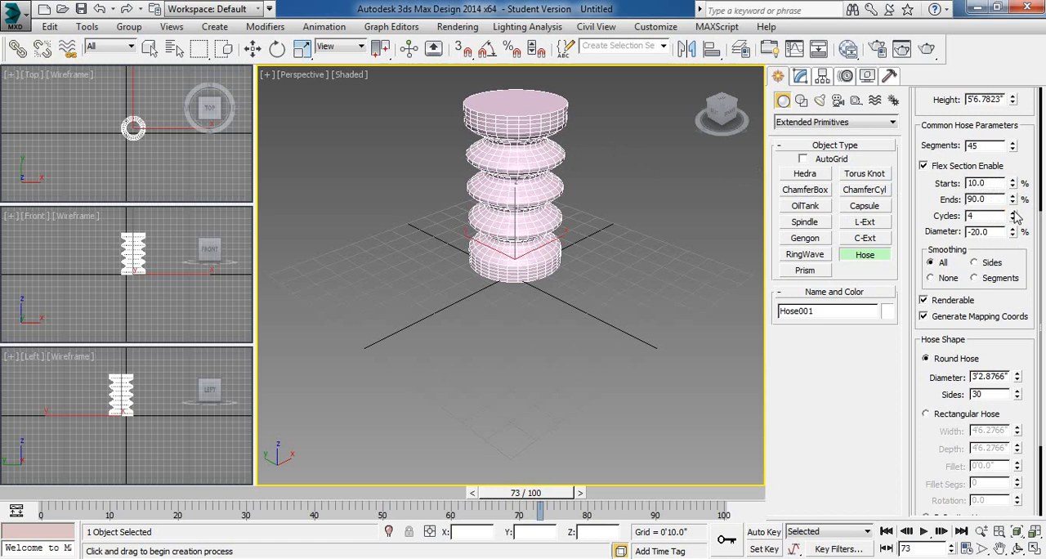
drag(1013, 214, 1013, 214)
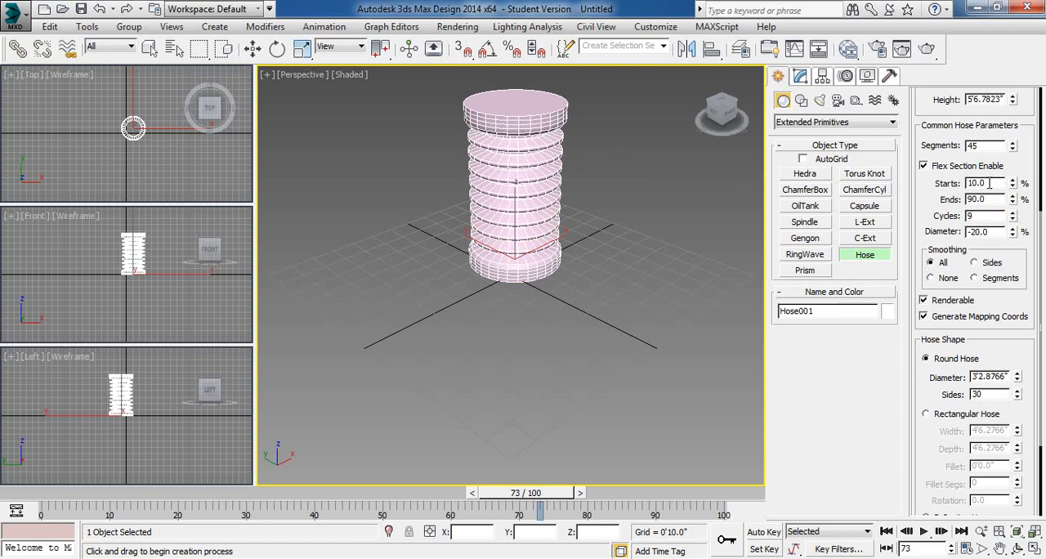
- Set the hose's flex section to start at 0% and end at 50%
click(988, 200)
drag(989, 183, 842, 196)
text(0)
click(989, 200)
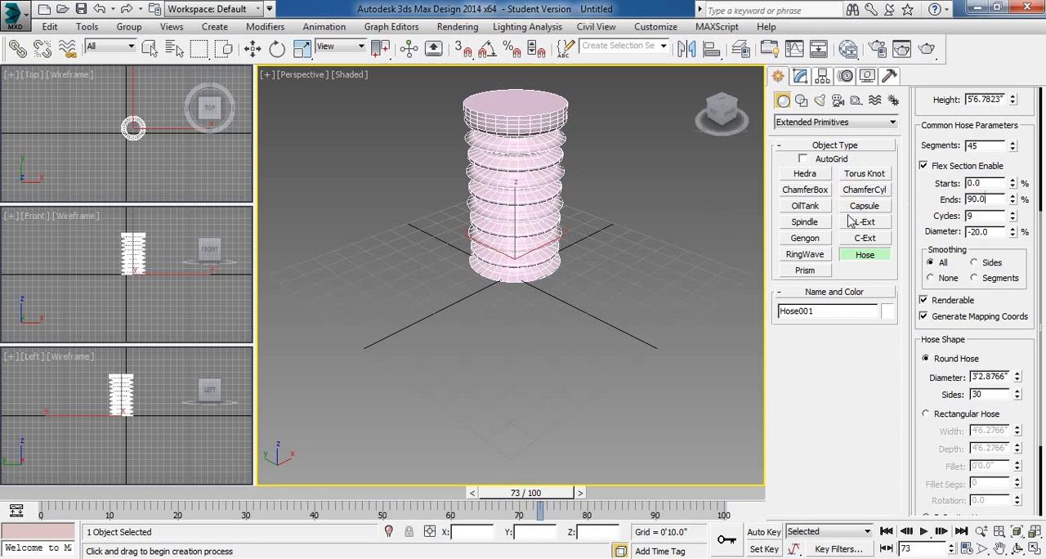
double_click(998, 200)
text(50)
click(992, 183)
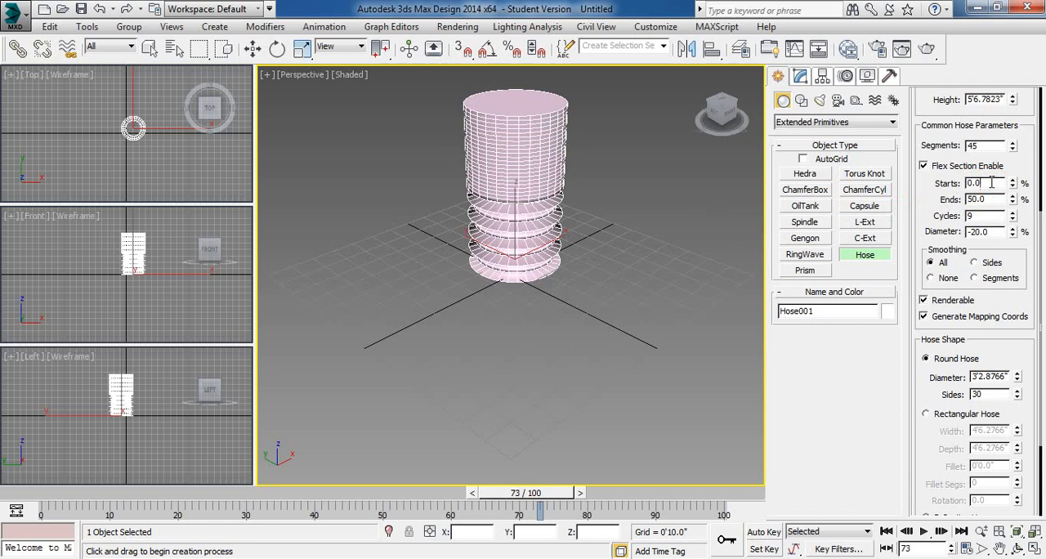
- Extend the flex section's end to 100% and set its flex Diameter to -2%
double_click(991, 200)
text(10)
click(991, 217)
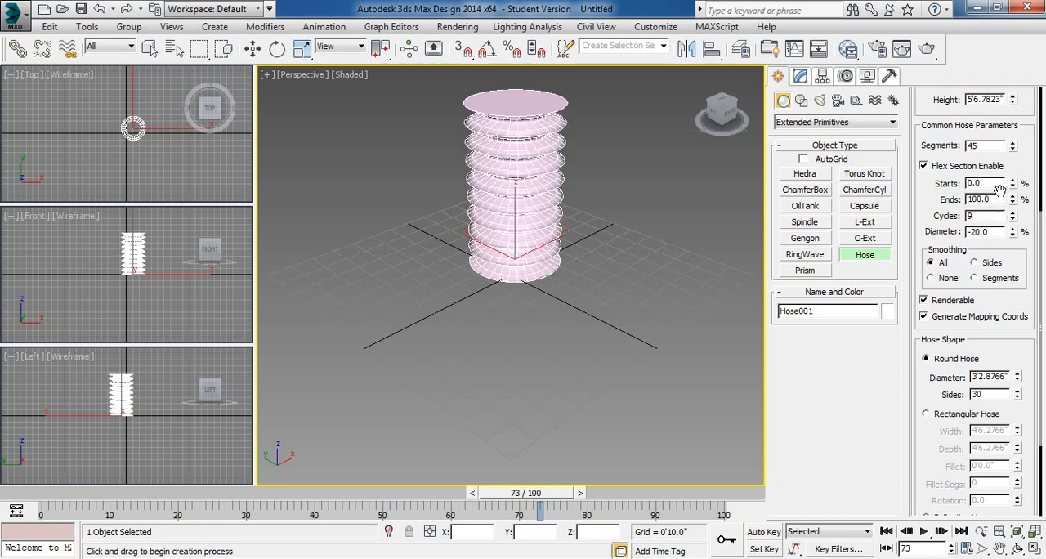
double_click(987, 199)
drag(1013, 234, 1017, 214)
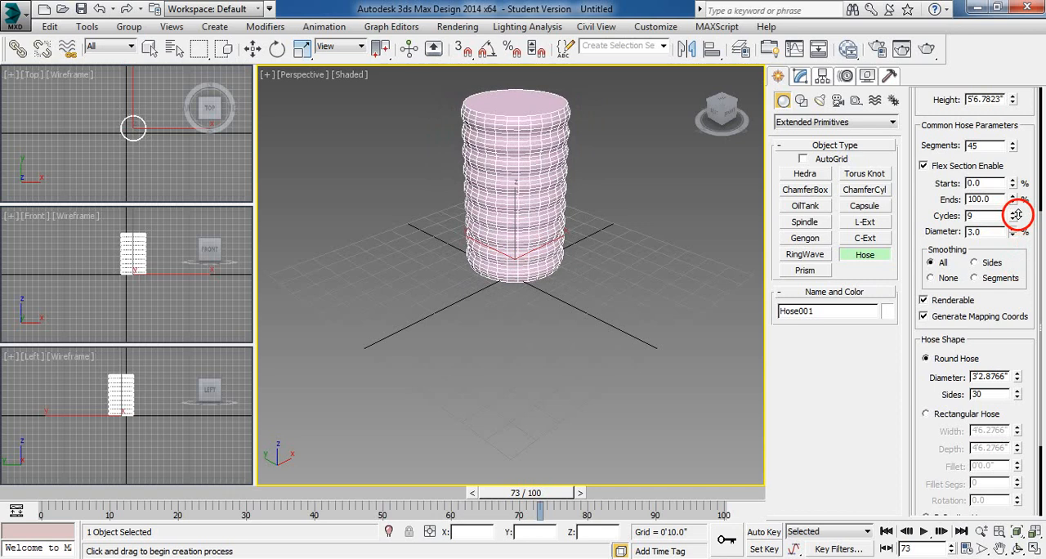
mouse_move(1018, 215)
mouse_down()
mouse_move(1018, 198)
mouse_move(1018, 217)
mouse_up()
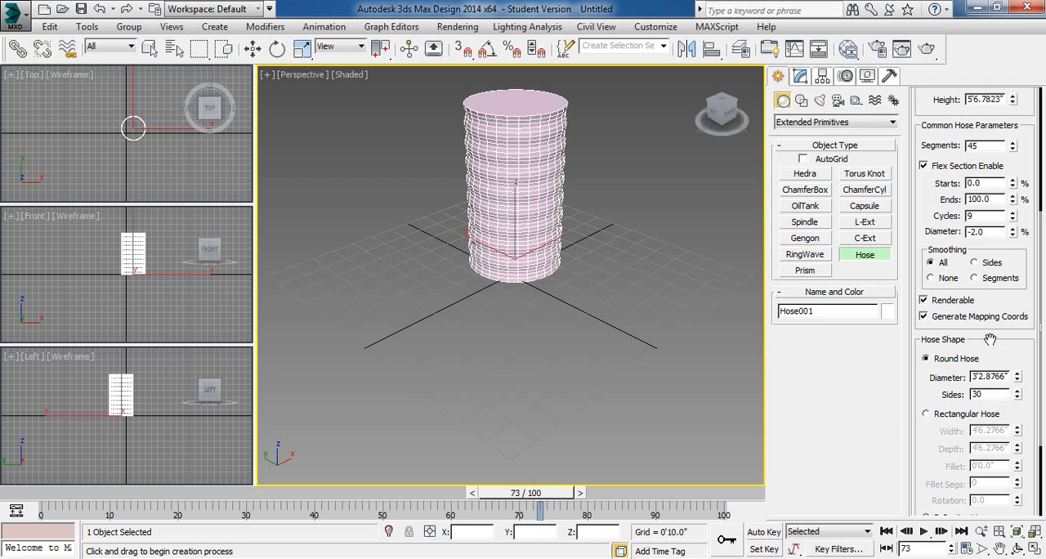
- Change the hose shape to Rectangular Hose and, after viewing it, to D-Section Hose
drag(990, 336, 989, 140)
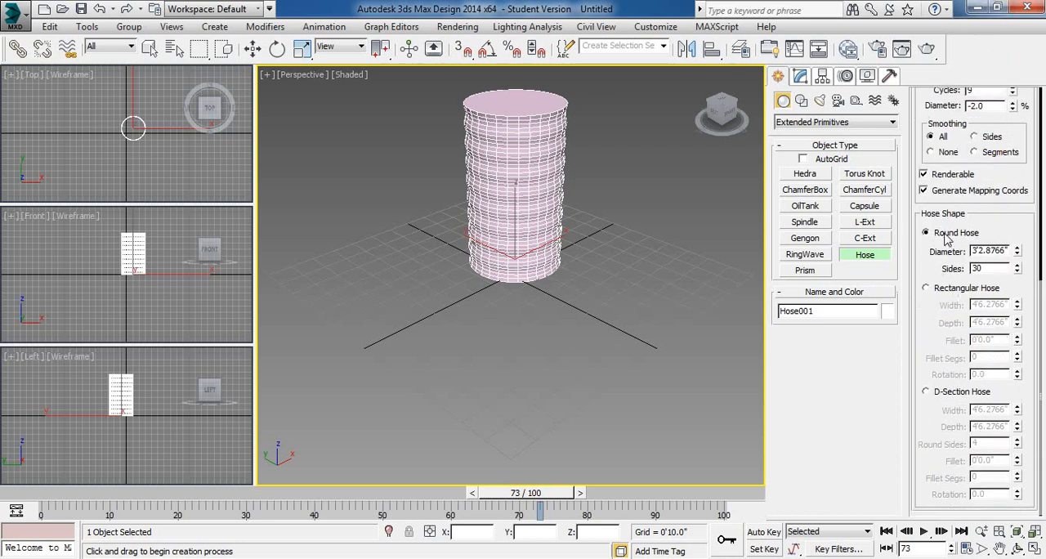
click(927, 288)
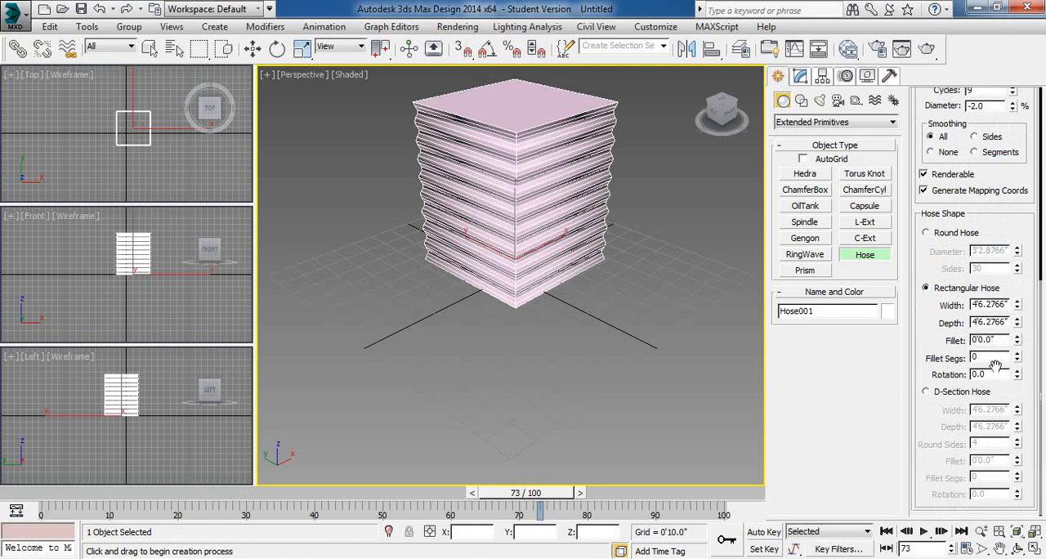
click(926, 391)
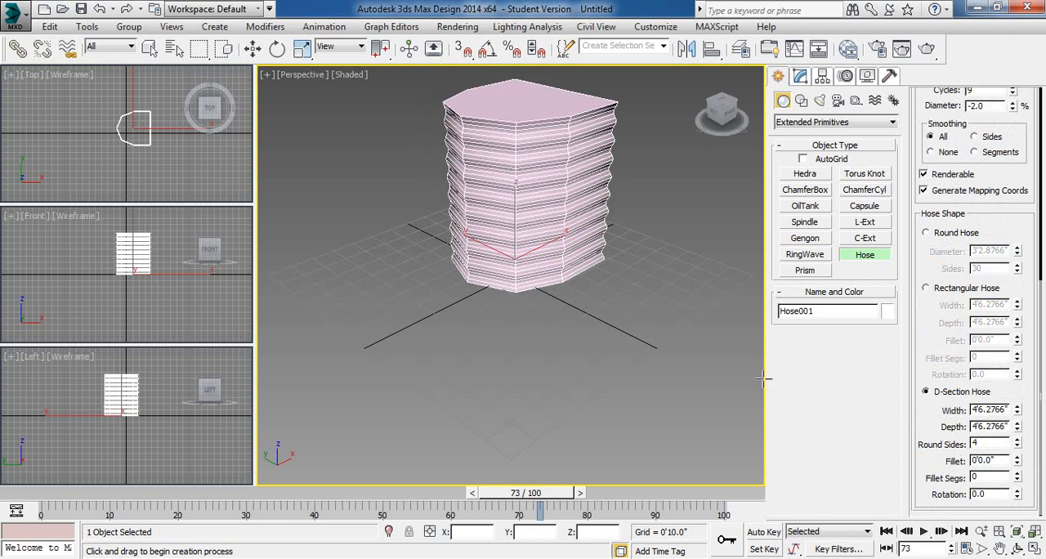
- Delete the D-section hose and check the end point options offered for a new Hose
key(w)
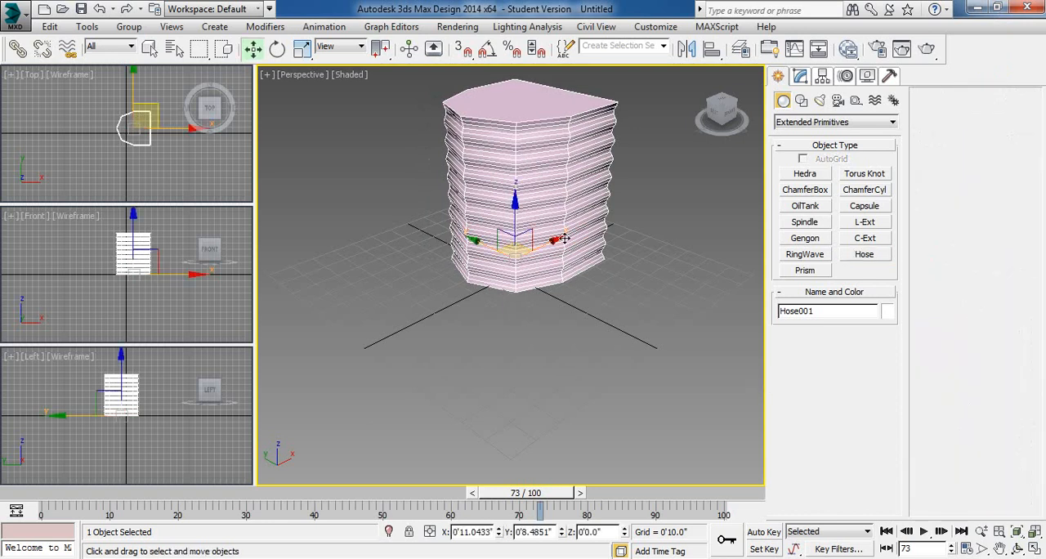
key(Delete)
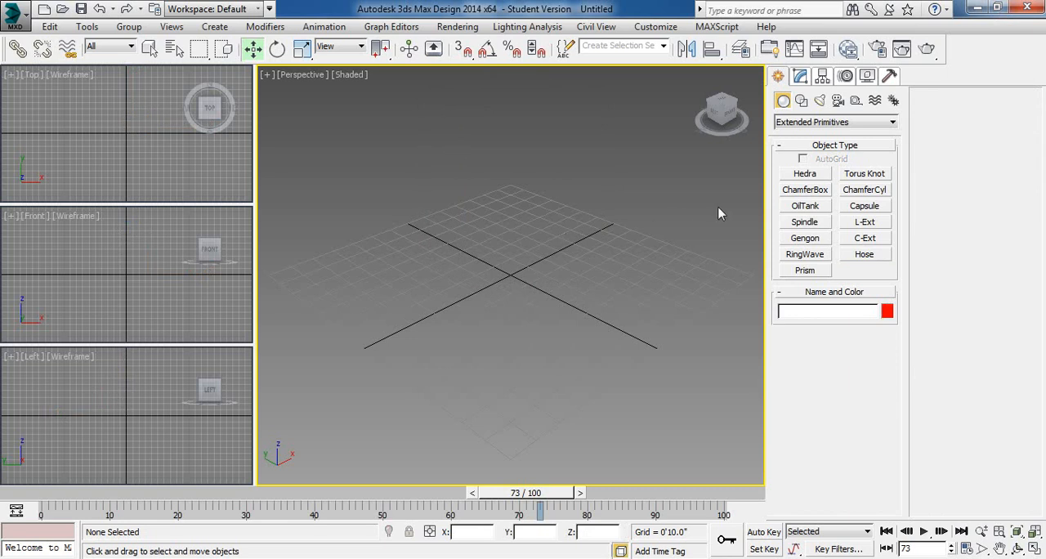
click(864, 254)
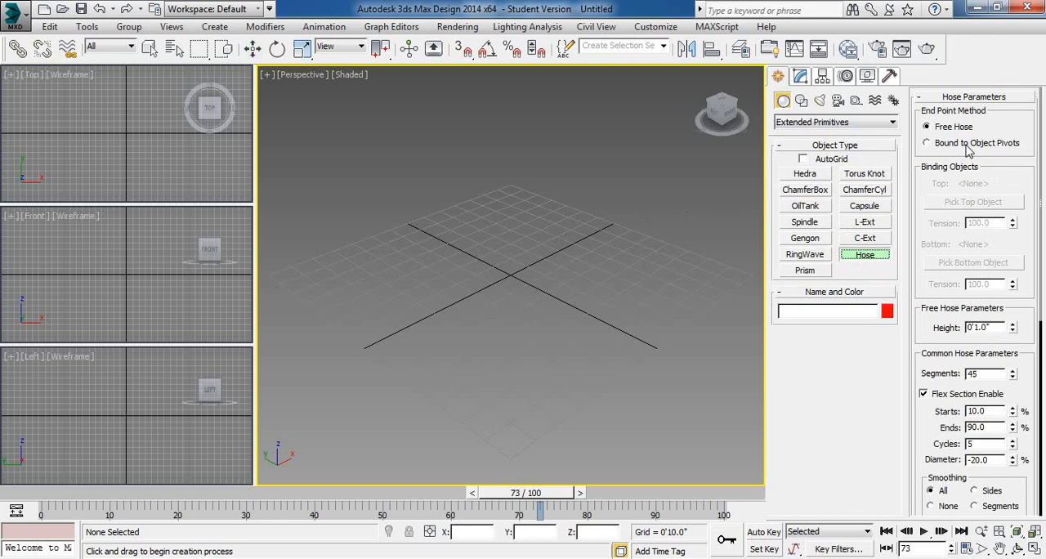
key(w)
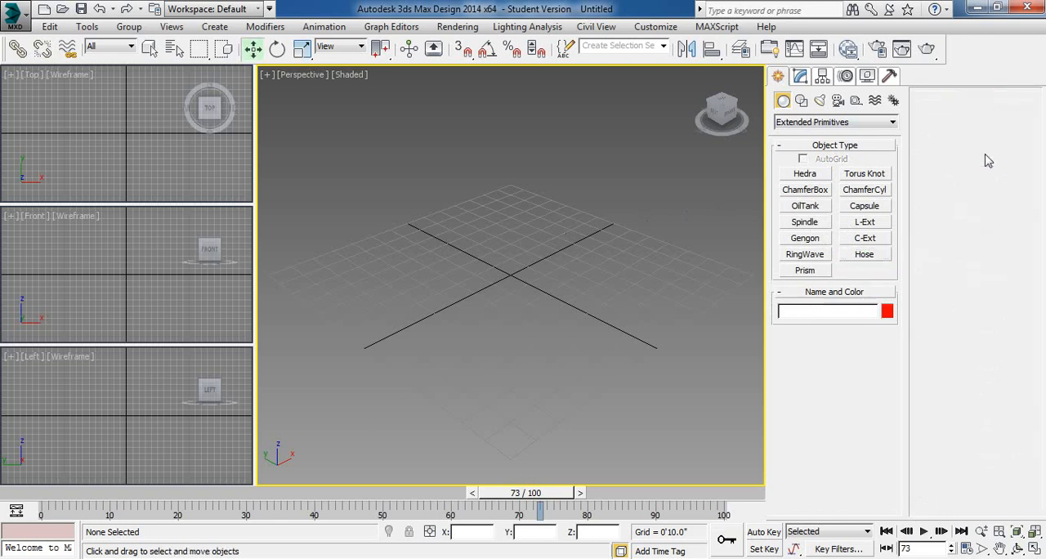
- Create a standard primitive Plane about 9'4" by 9'4" centred on the grid in the Perspective view
click(784, 100)
click(791, 124)
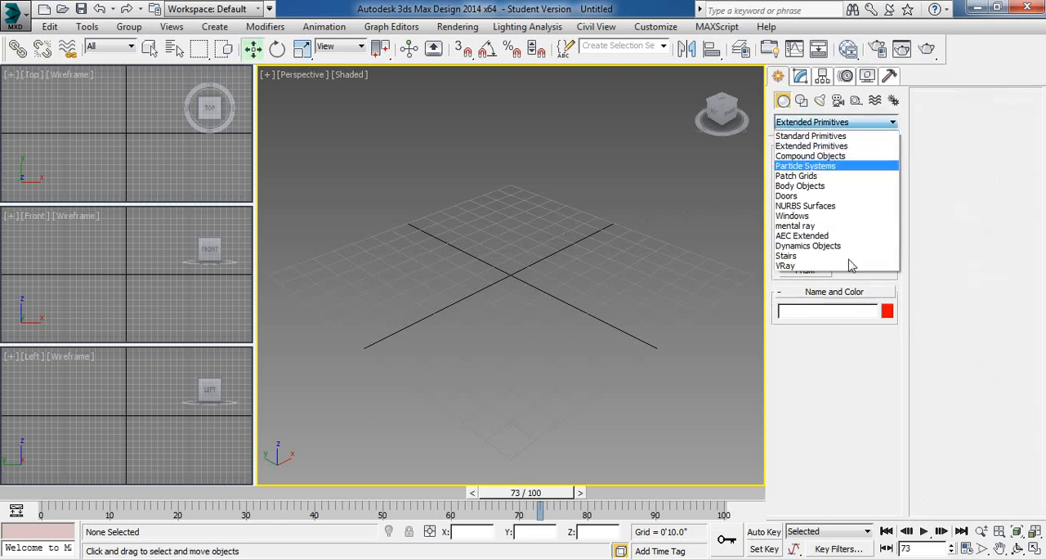
click(822, 136)
click(865, 238)
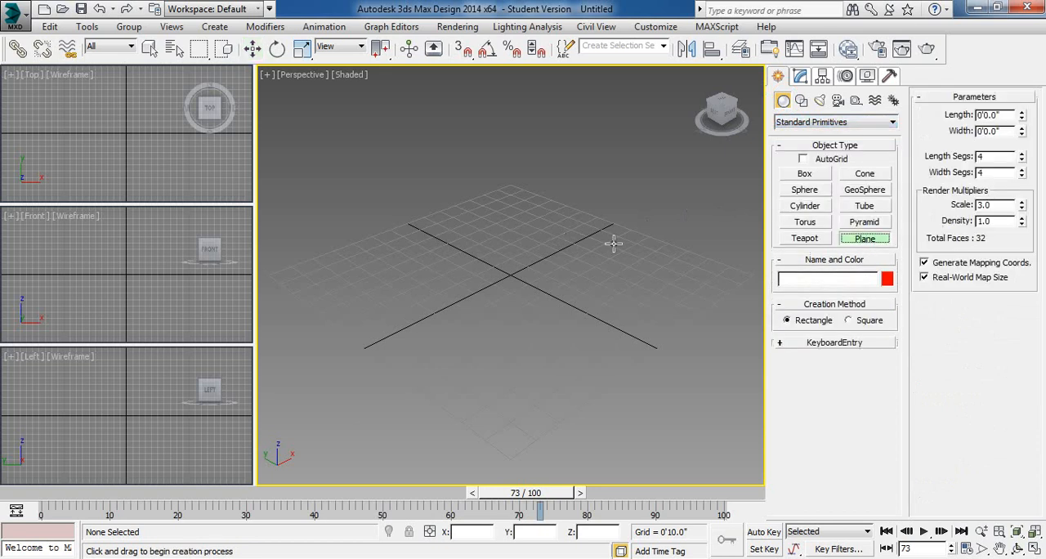
drag(509, 198, 507, 410)
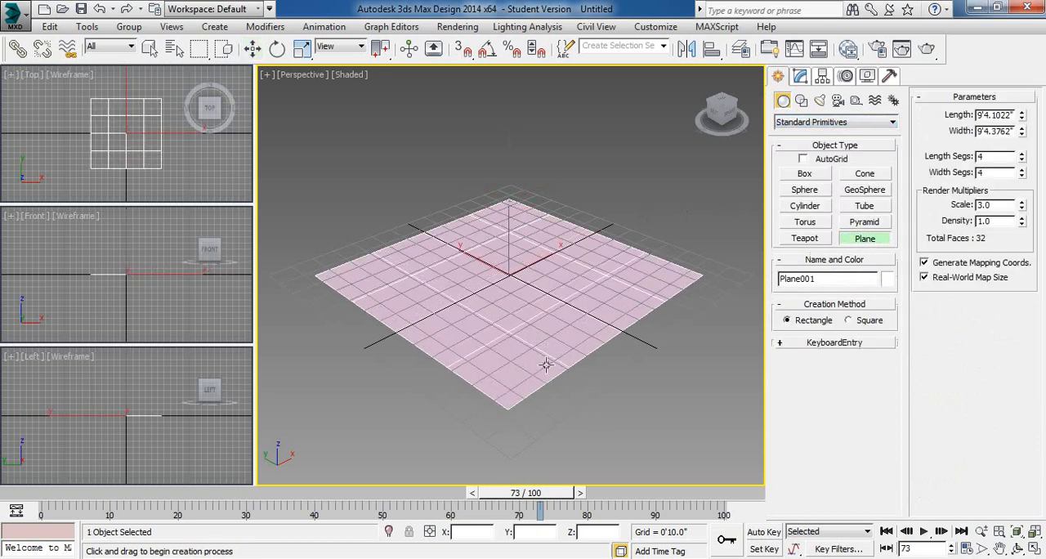
right_click(619, 355)
- Clone the plane straight up along Z as a single Copy, about 6'10" above the original, and deselect it
key(w)
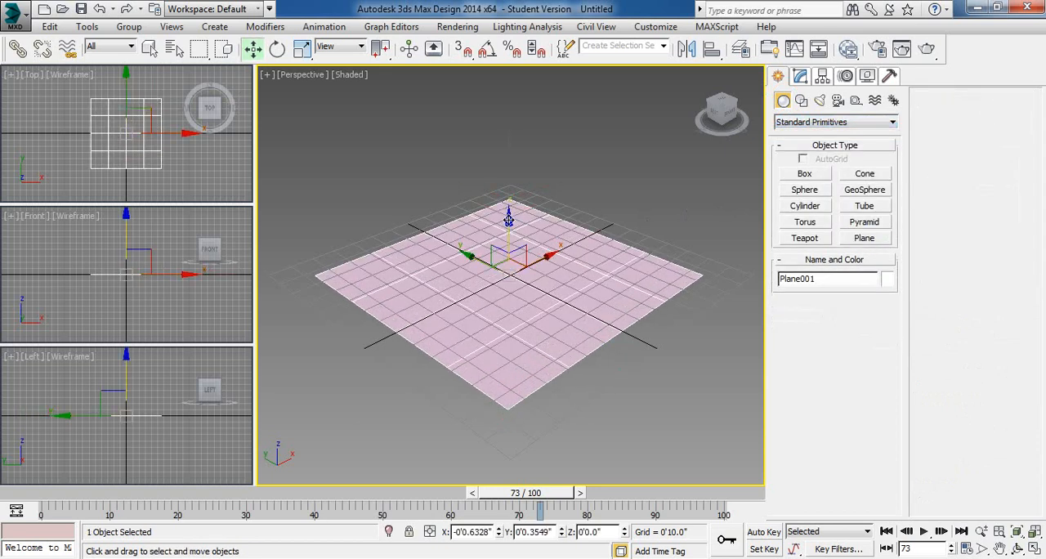
mouse_move(508, 217)
shift+mouse_down()
mouse_move(420, 122)
mouse_move(397, 45)
shift+mouse_up()
click(462, 241)
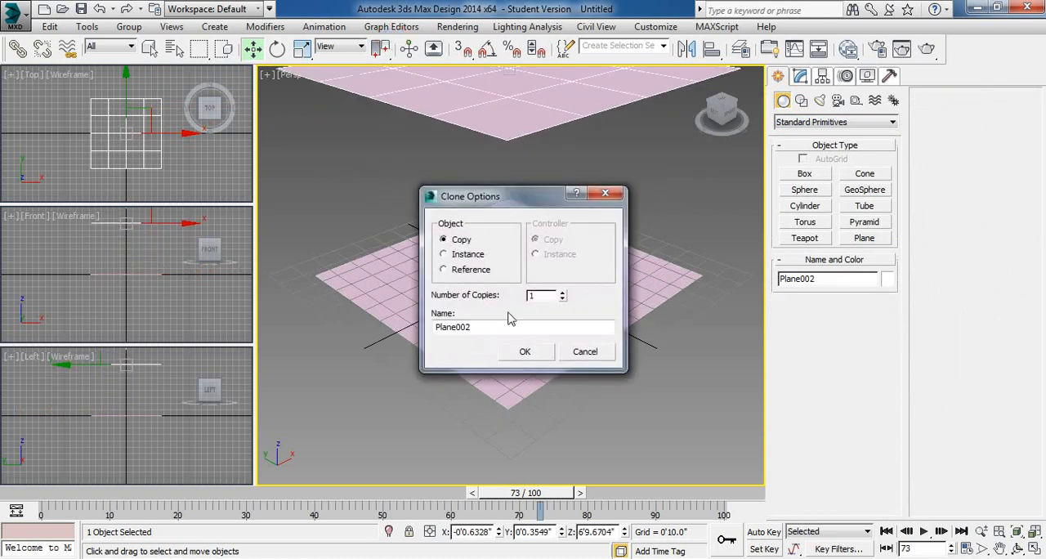
click(524, 352)
click(629, 392)
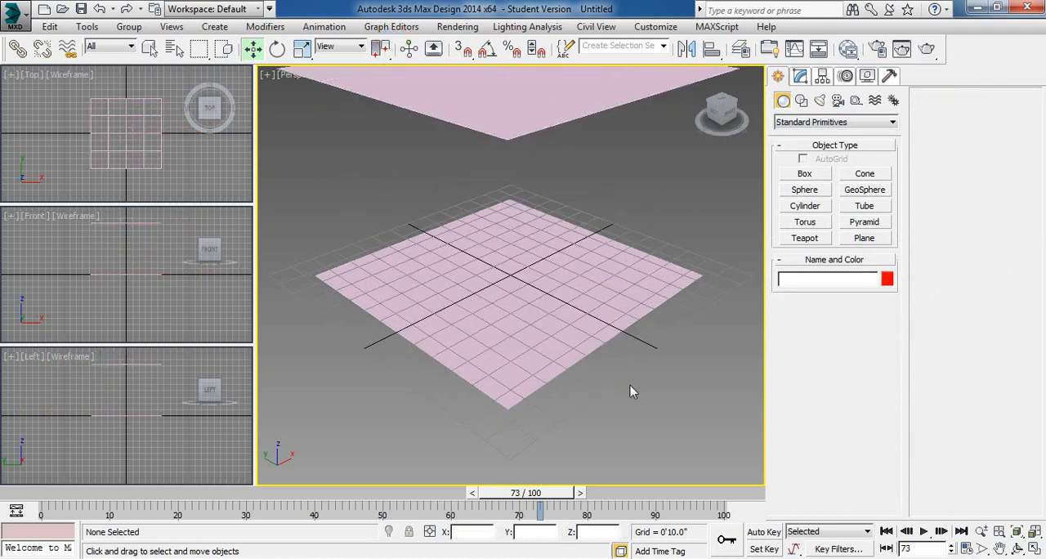
right_click(626, 354)
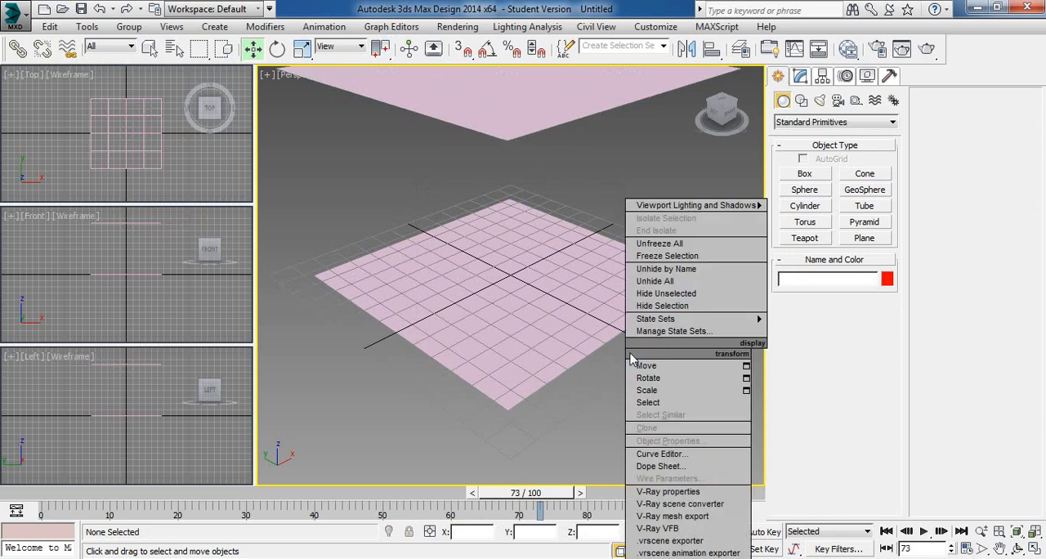
click(599, 421)
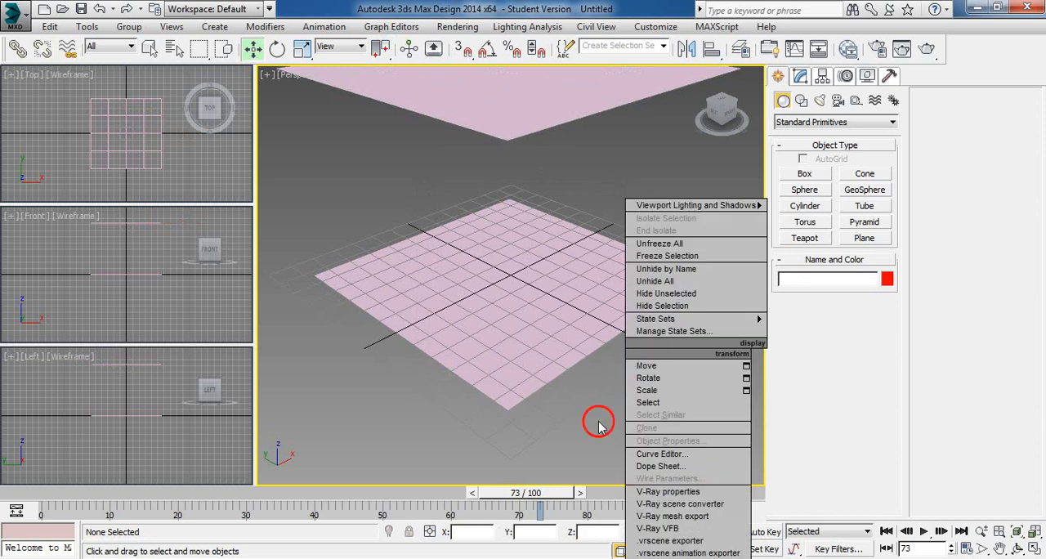
- Create an extended primitive Hose about 6'10" high beside the planes, using the Bound to Object Pivots end point method
click(1032, 531)
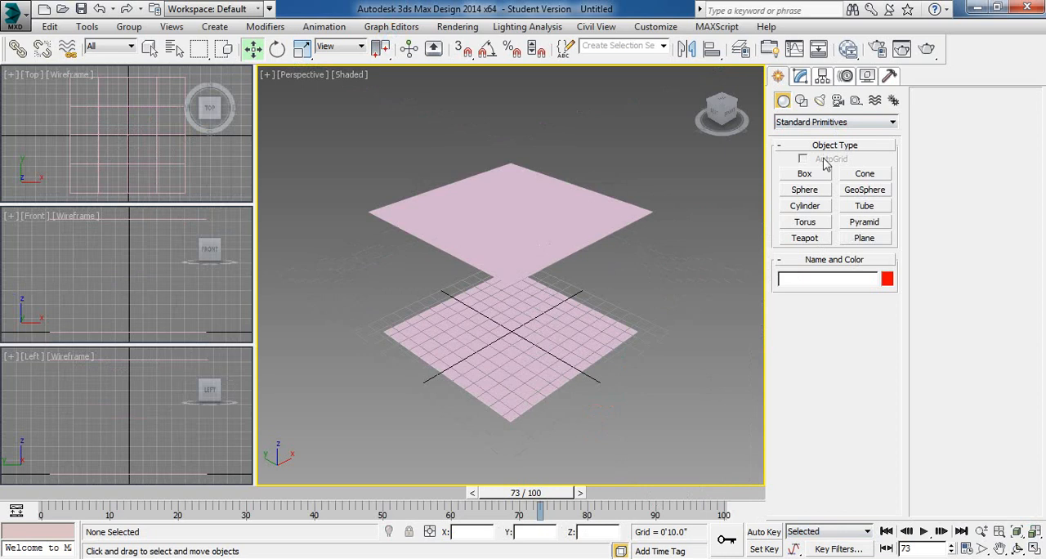
click(817, 122)
click(811, 146)
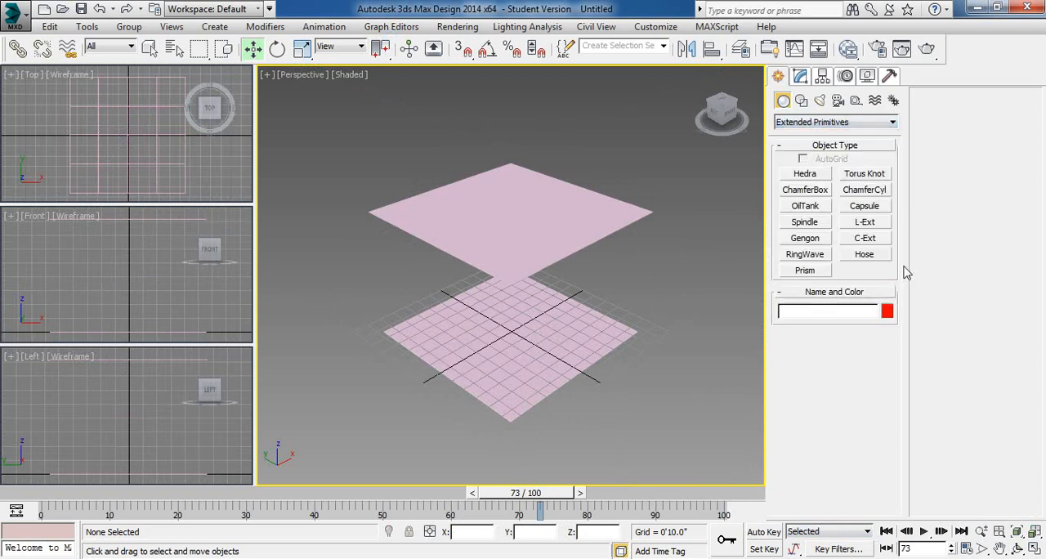
click(868, 255)
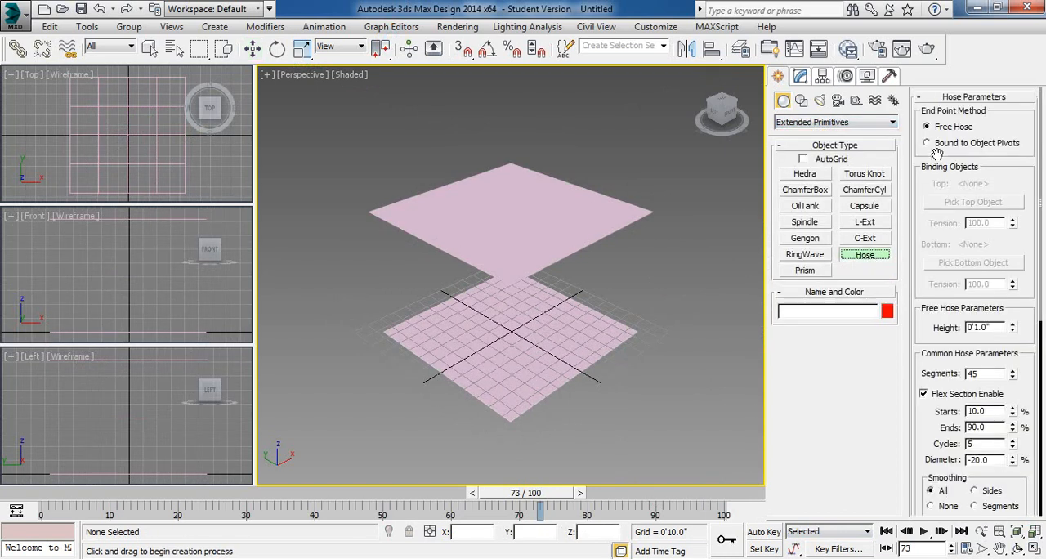
click(937, 147)
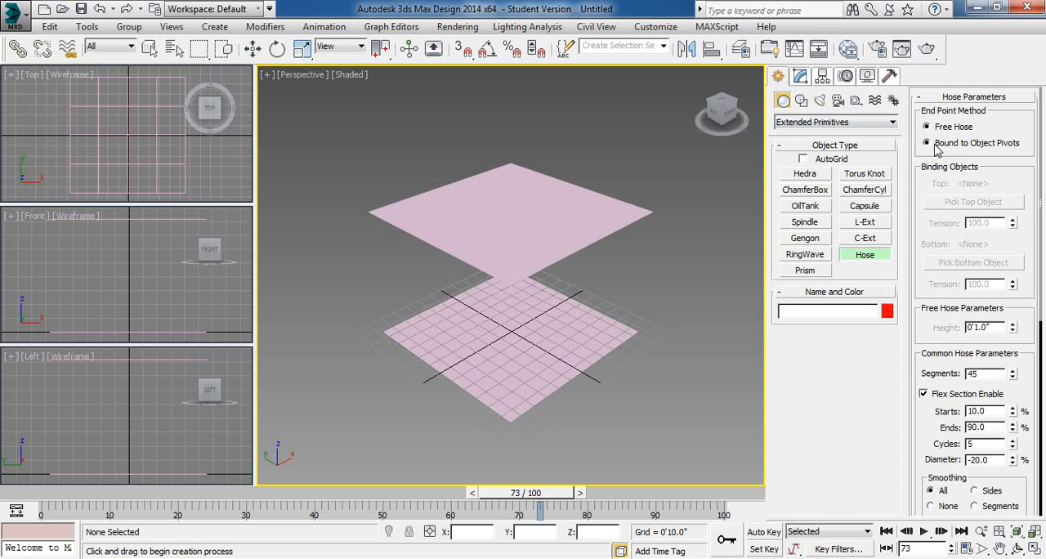
mouse_move(704, 305)
mouse_down()
mouse_move(685, 350)
mouse_move(693, 320)
mouse_up()
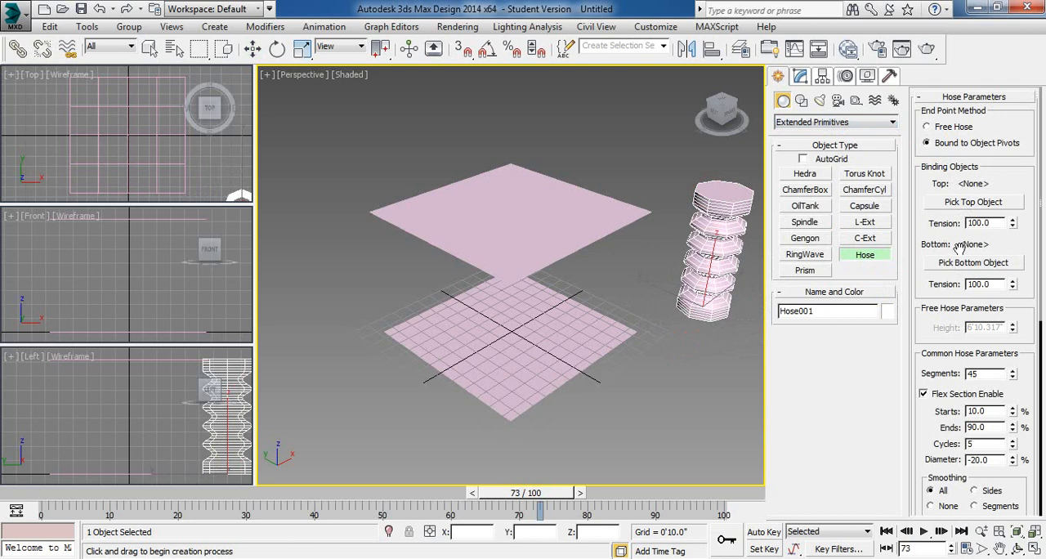
- Bind the hose's top to the upper plane and its bottom to the lower plane
click(978, 205)
click(597, 209)
click(969, 266)
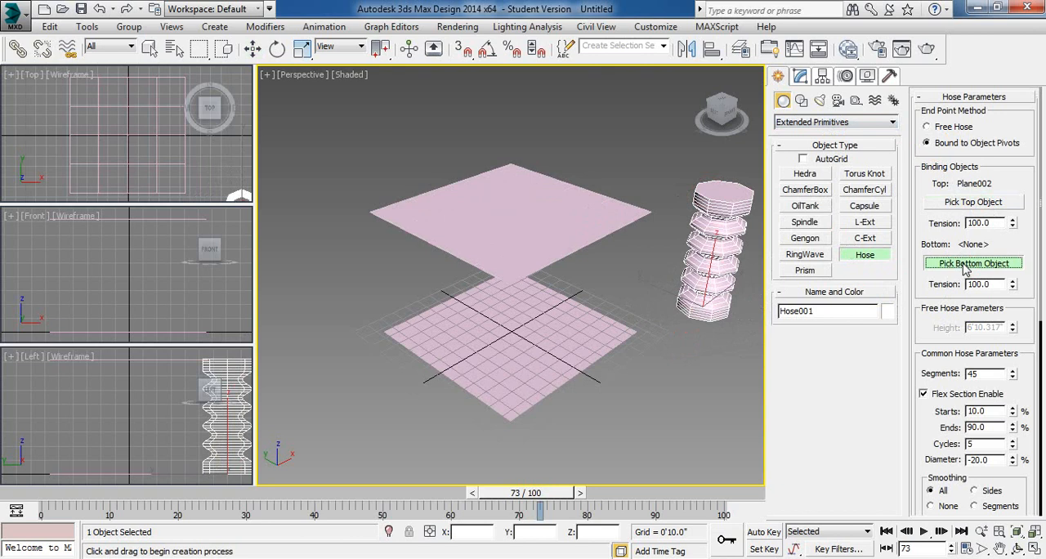
click(580, 324)
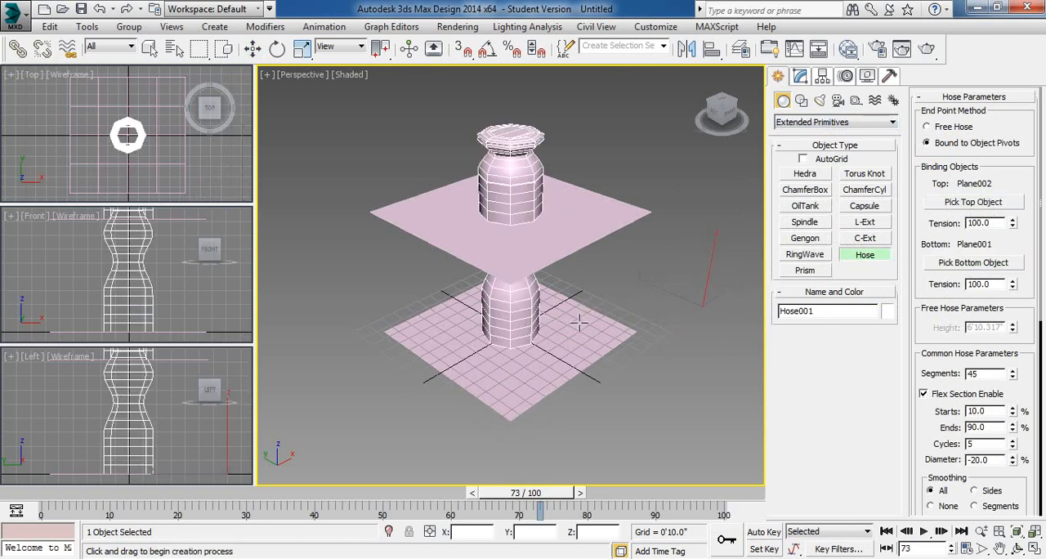
- Set the hose's top and bottom binding Tension to 0 and finish creating it
right_click(1013, 226)
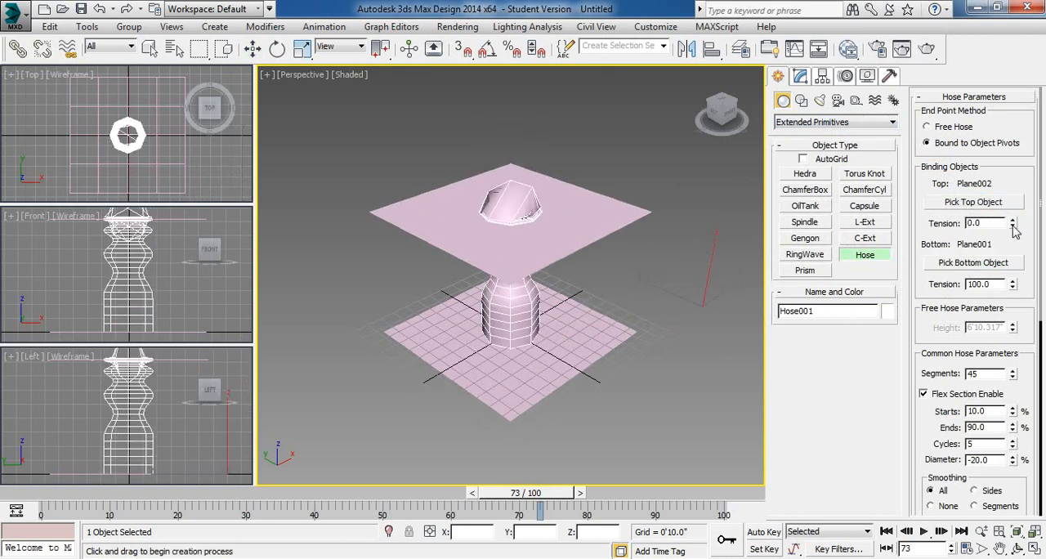
right_click(1012, 286)
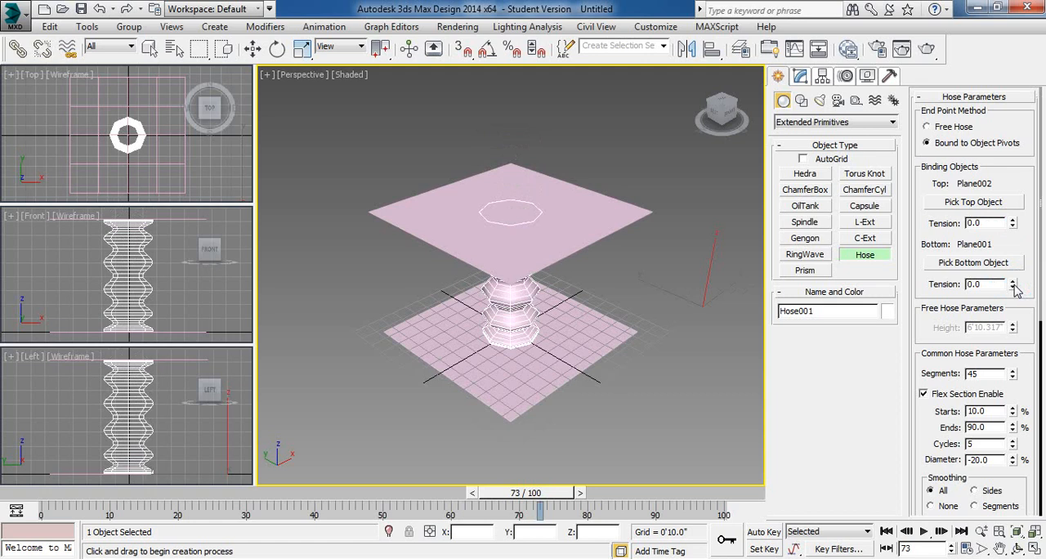
right_click(640, 161)
- Move the upper plane down along Z to a height of about 5'5" to compress the bound hose
right_click(640, 160)
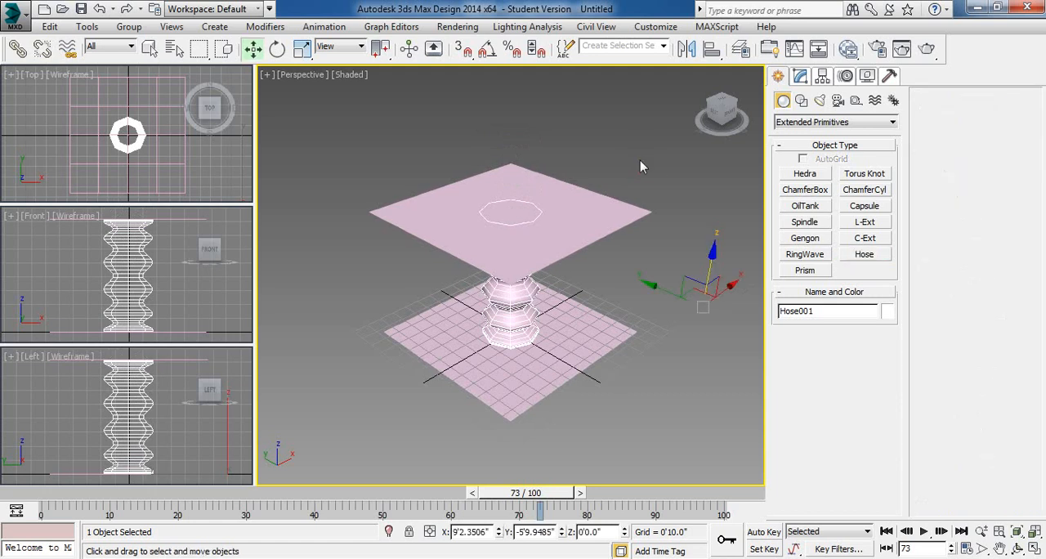
click(588, 215)
drag(512, 153, 537, 191)
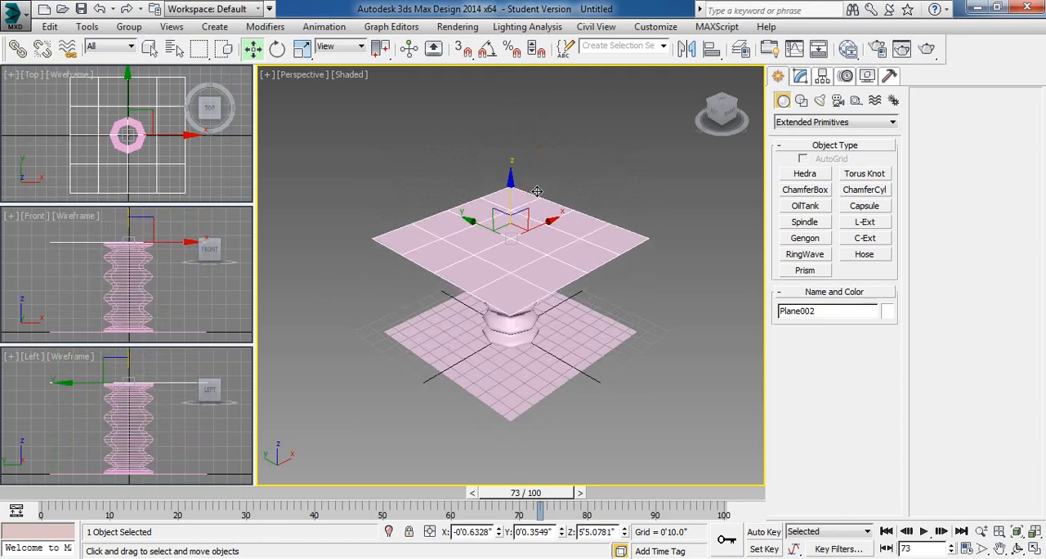